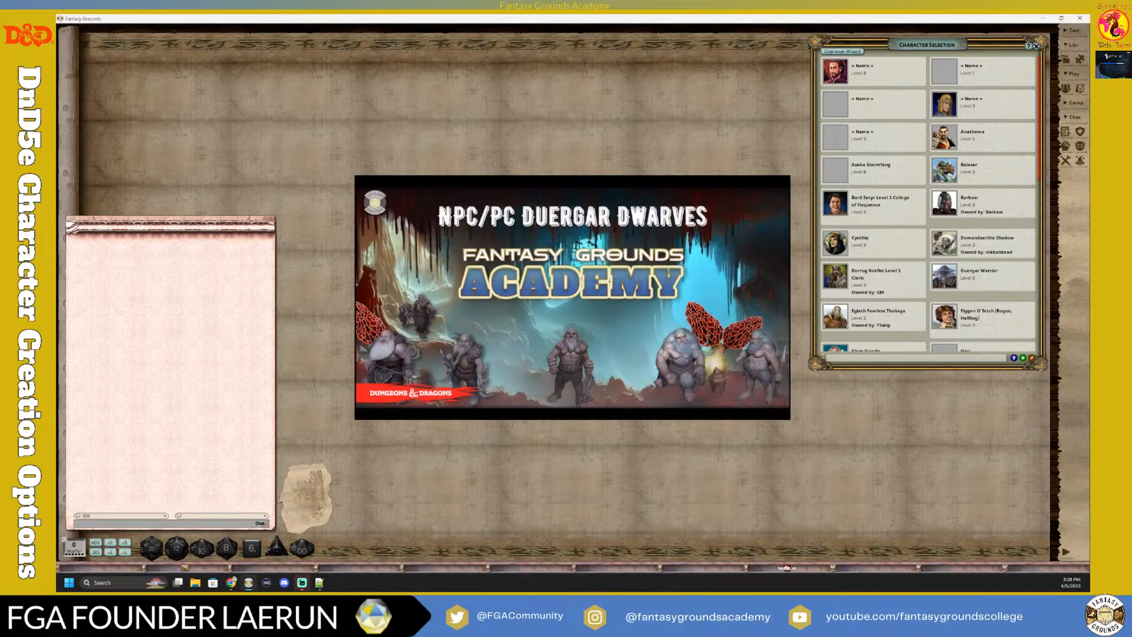
Switch to Notepad++ and review the notes comparing manual and wizard character creation
left_click(318, 583)
left_click(242, 303)
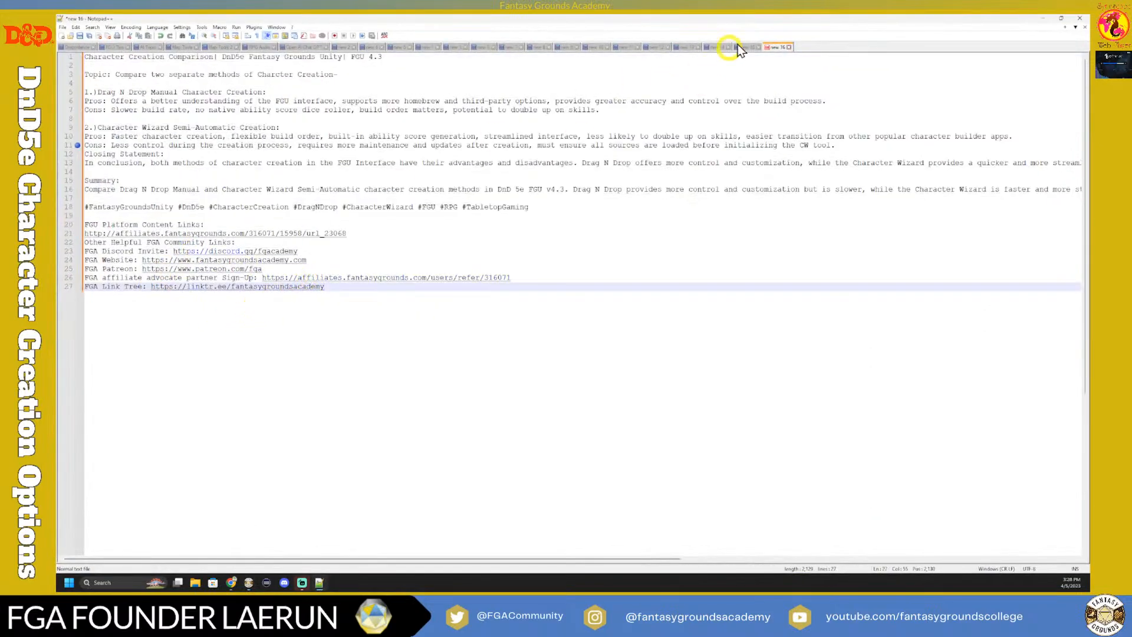
left_click_drag(771, 20, 57, 35)
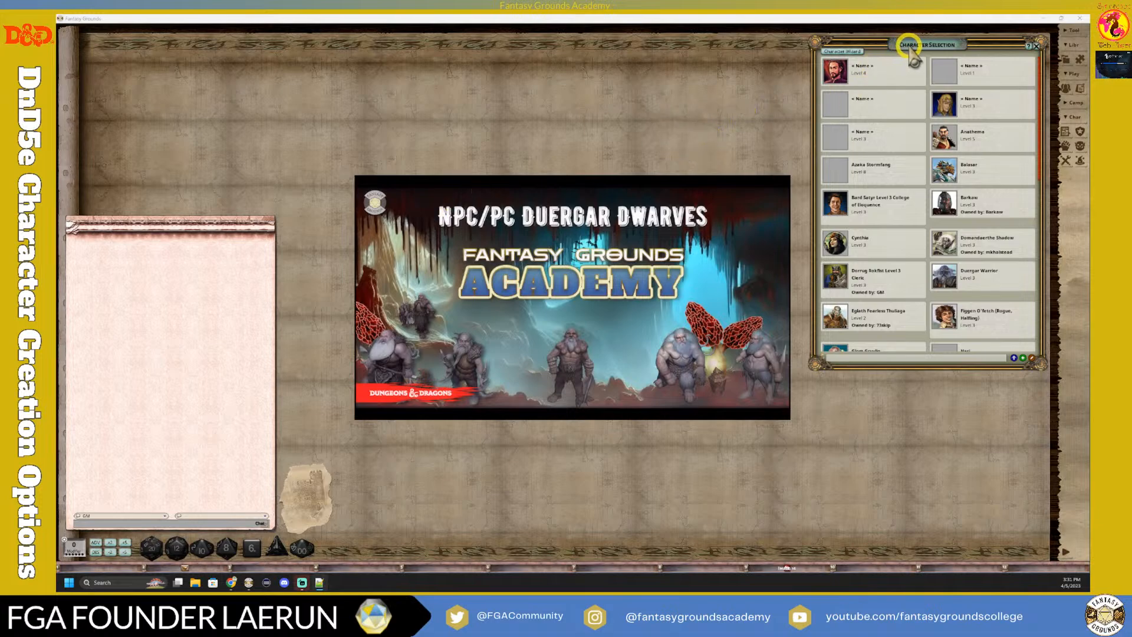
Examine which source modules are loaded for the campaign and close the module list
left_click_drag(909, 51, 668, 70)
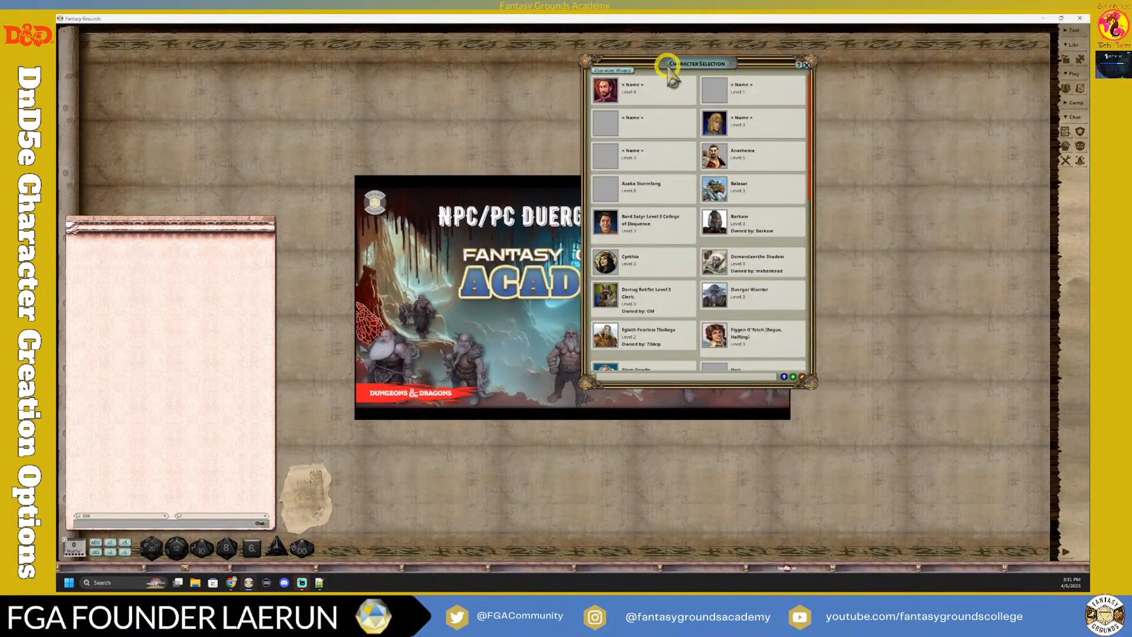
left_click(1065, 47)
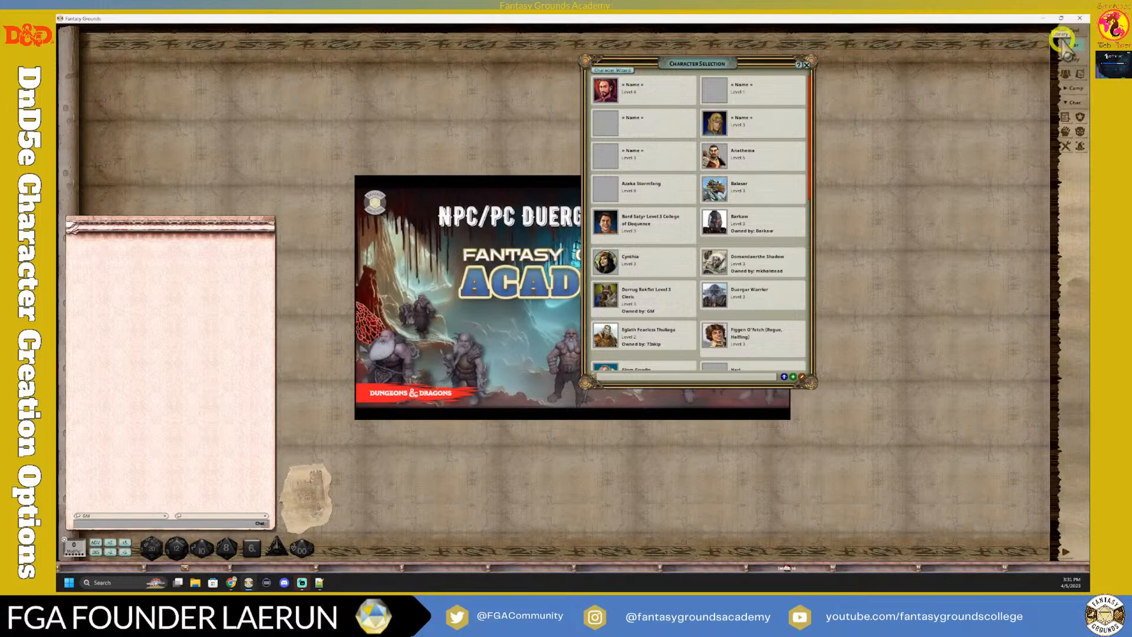
left_click(1066, 47)
left_click(1067, 60)
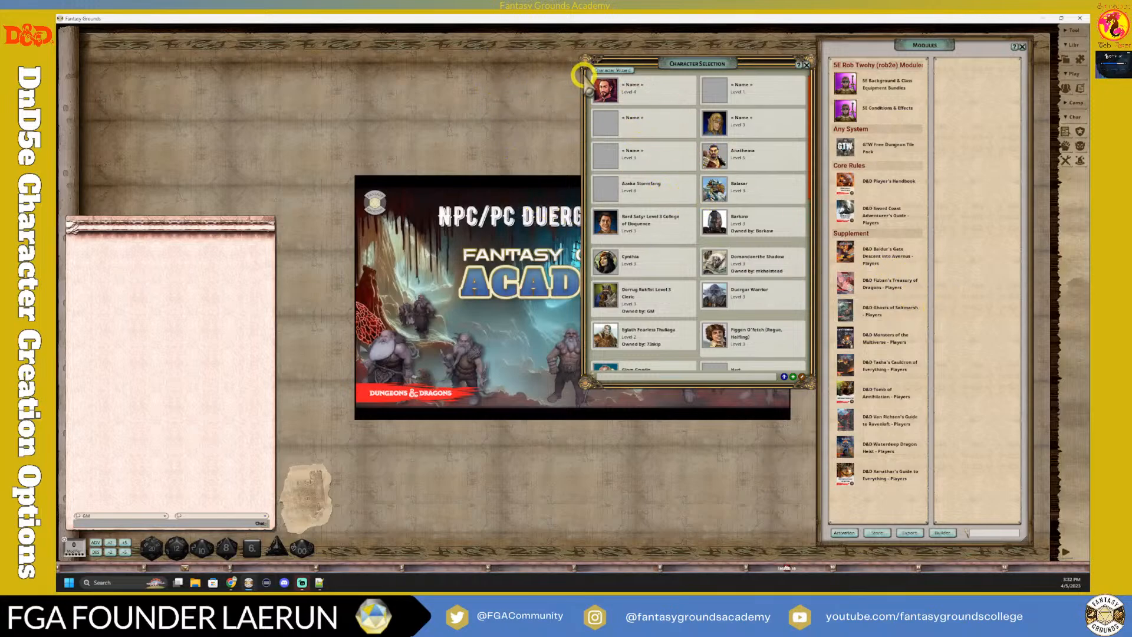
left_click_drag(721, 62, 628, 77)
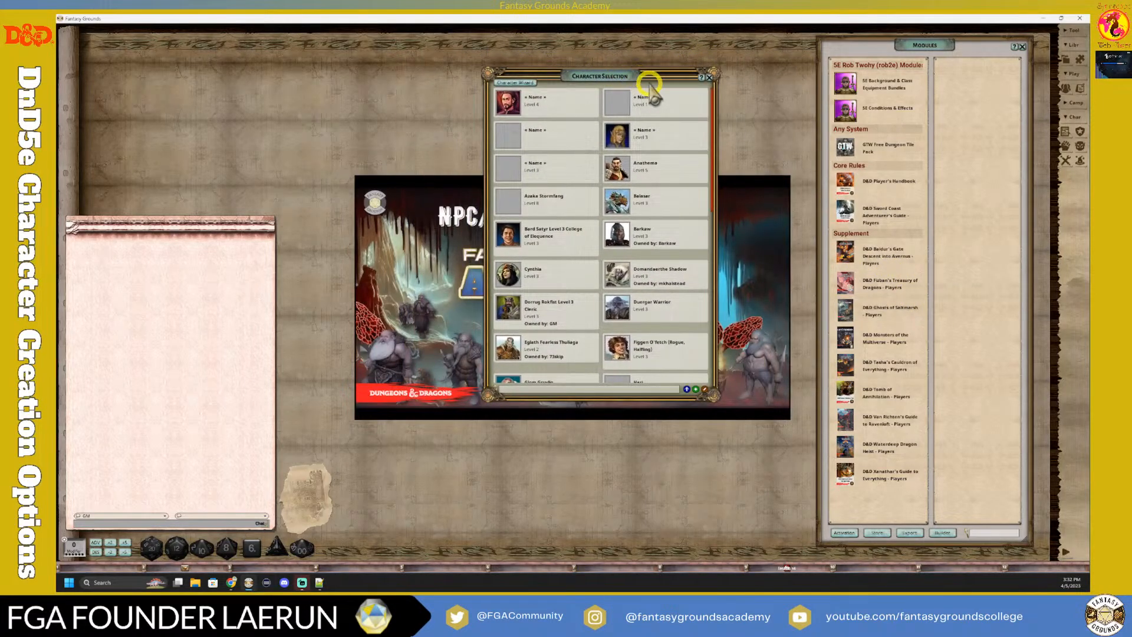
left_click(1023, 47)
Start the Character Wizard from the character selection window
left_click_drag(561, 76, 892, 52)
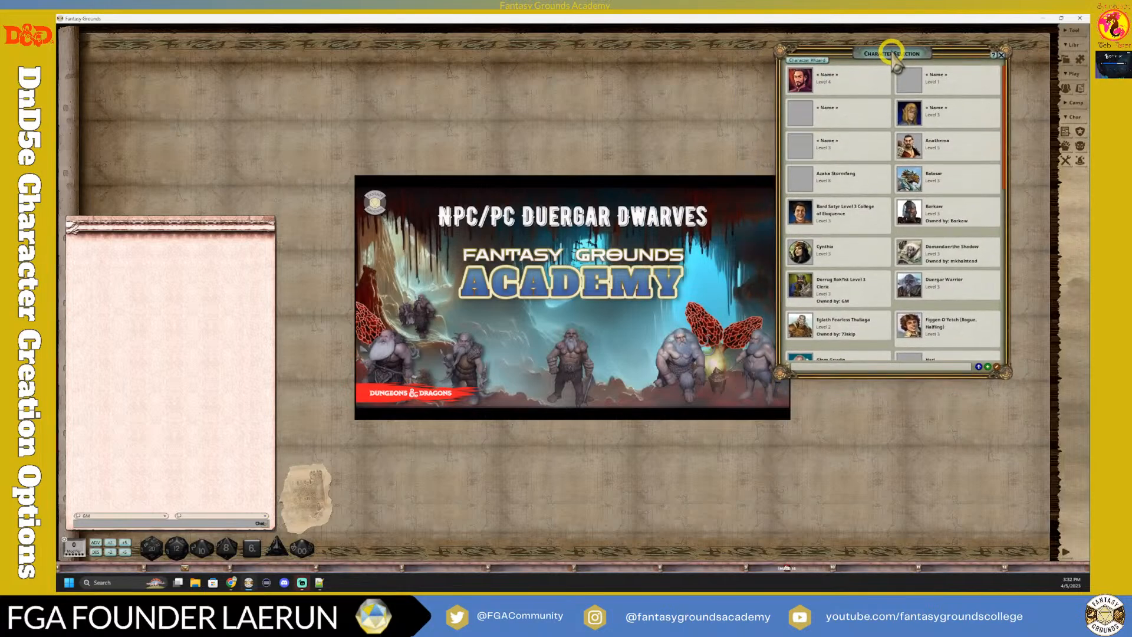
left_click(818, 59)
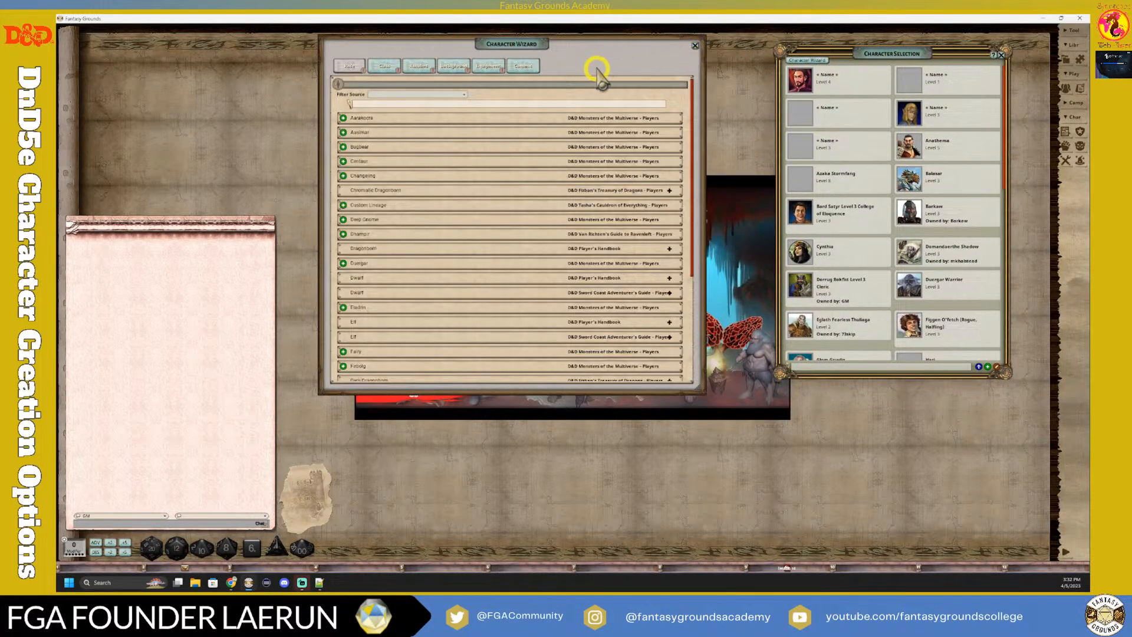
left_click_drag(556, 43, 522, 45)
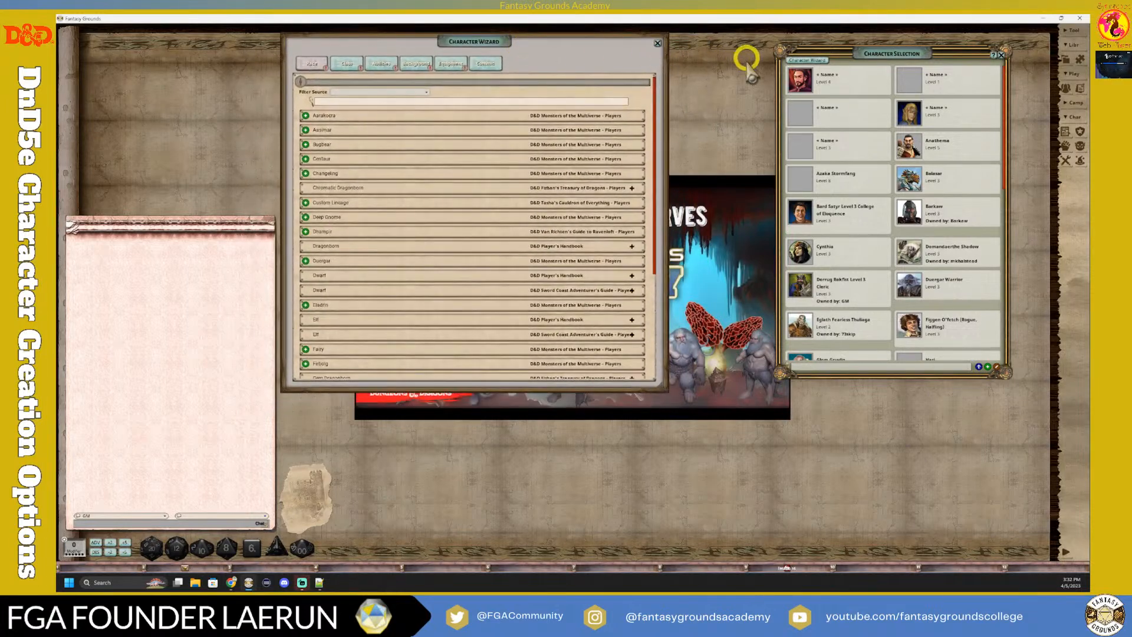
Create a new blank character for the manual build and close the character selection window
left_click(987, 366)
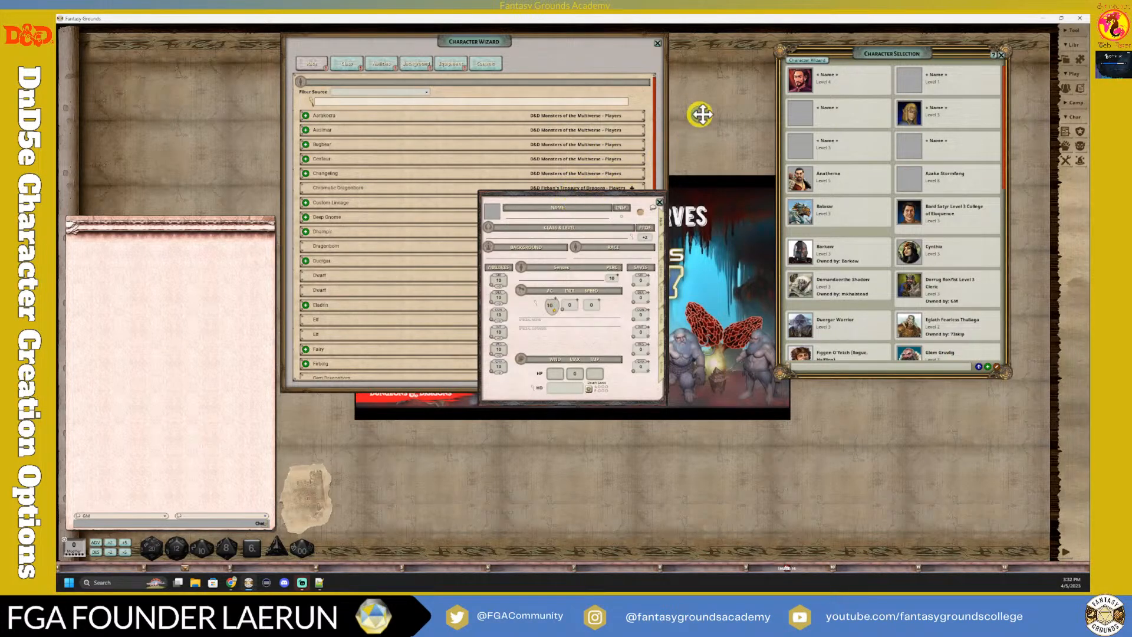
left_click_drag(567, 192, 764, 38)
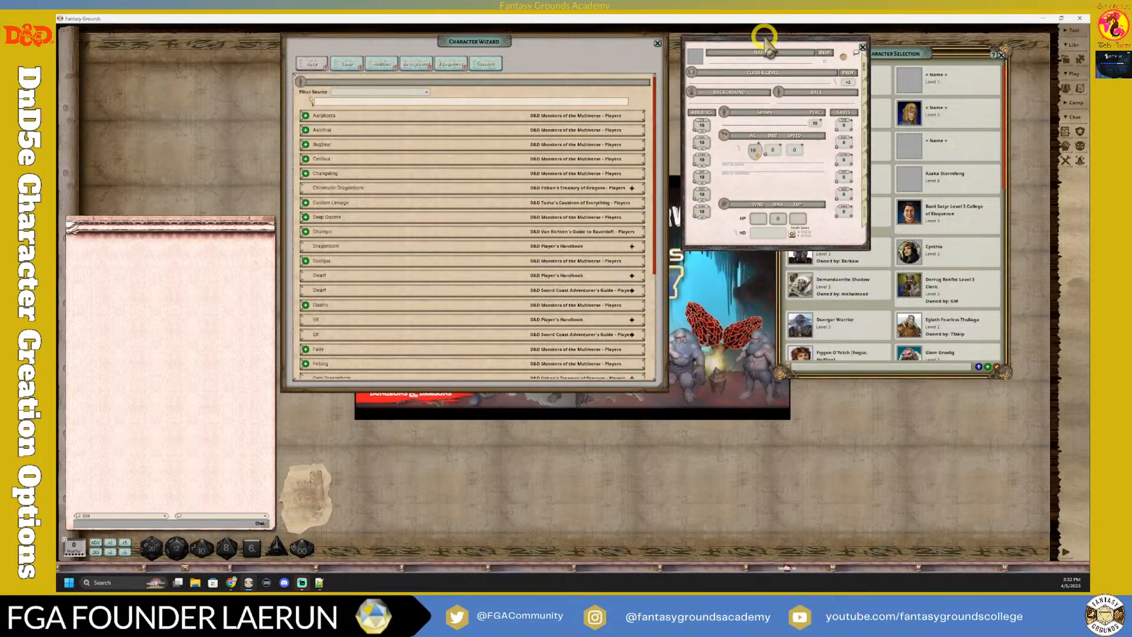
left_click_drag(538, 37, 457, 54)
left_click_drag(763, 36, 790, 40)
left_click(1000, 54)
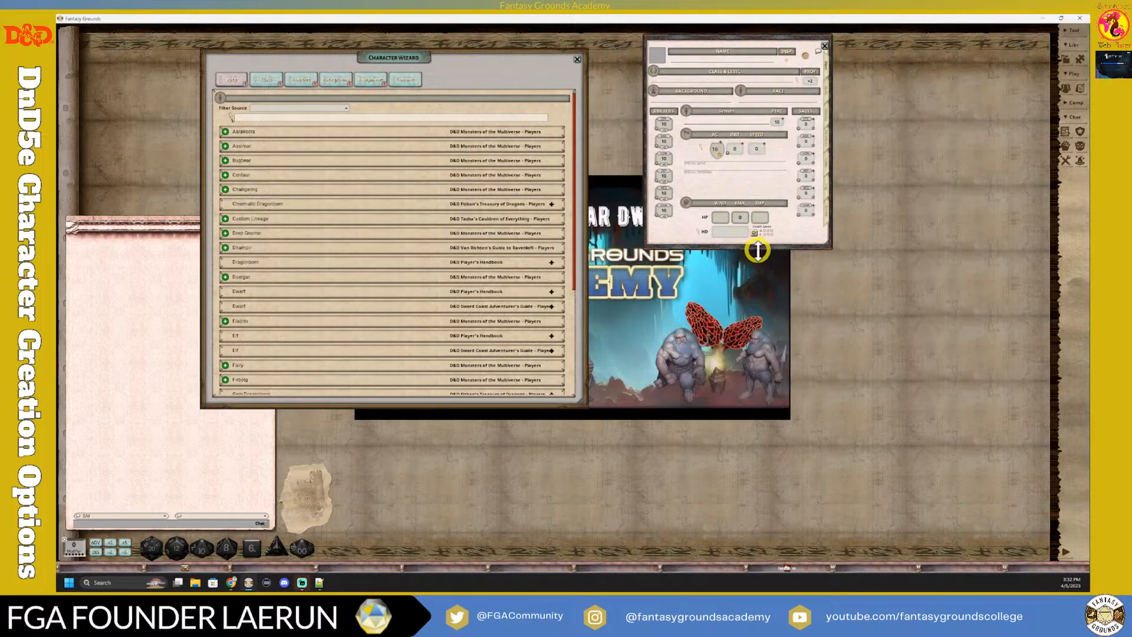
Lengthen the blank character sheet and arrange it side by side with the Character Wizard
left_click_drag(758, 250, 737, 406)
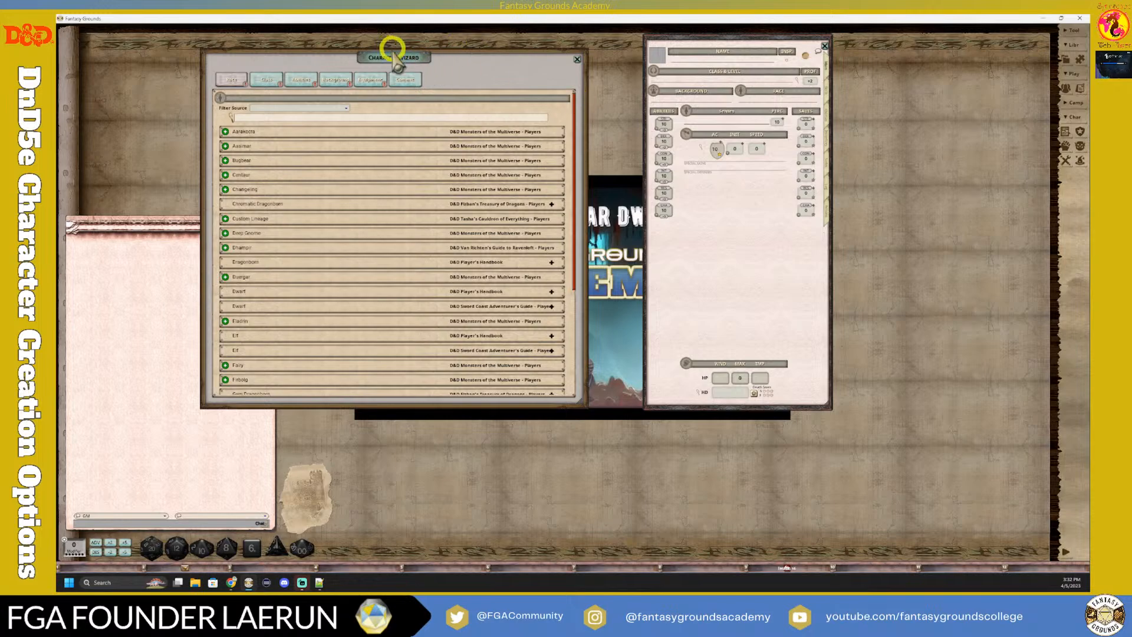
left_click_drag(389, 52, 902, 86)
left_click_drag(690, 40, 426, 63)
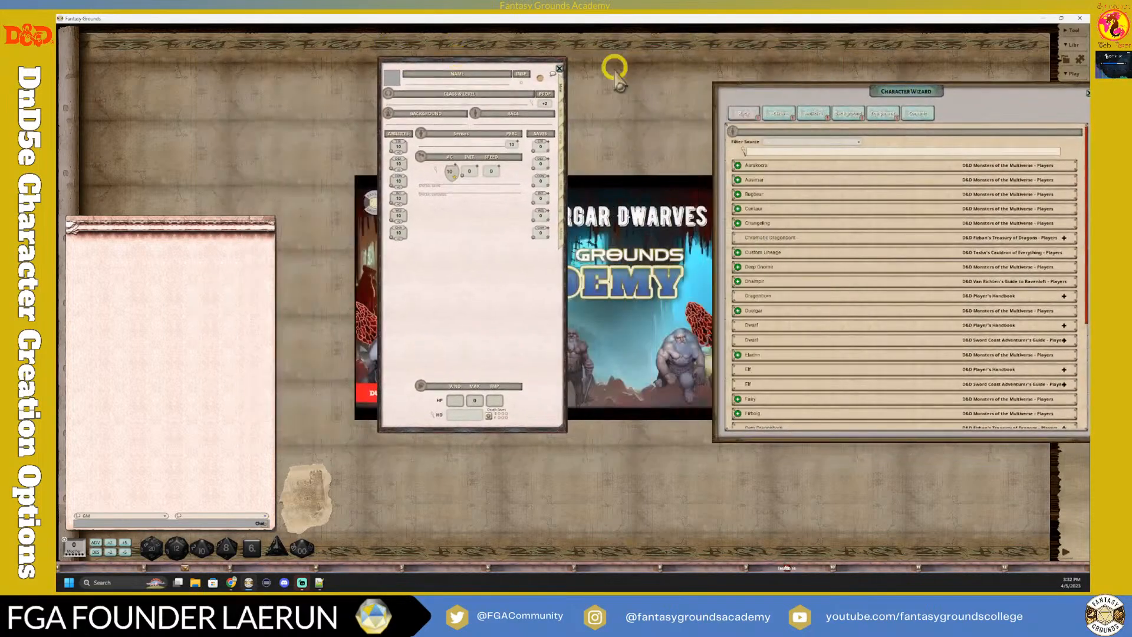
left_click_drag(808, 87, 684, 60)
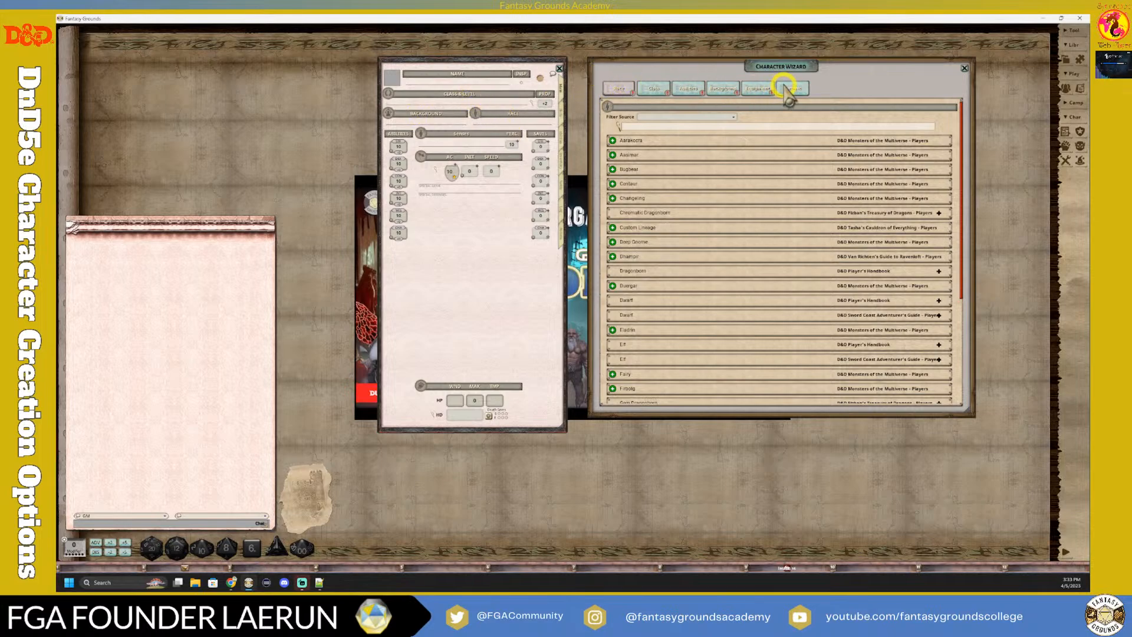
Open the wizard's ability scores and try the Point Buy and Standard Array generation methods
left_click(688, 89)
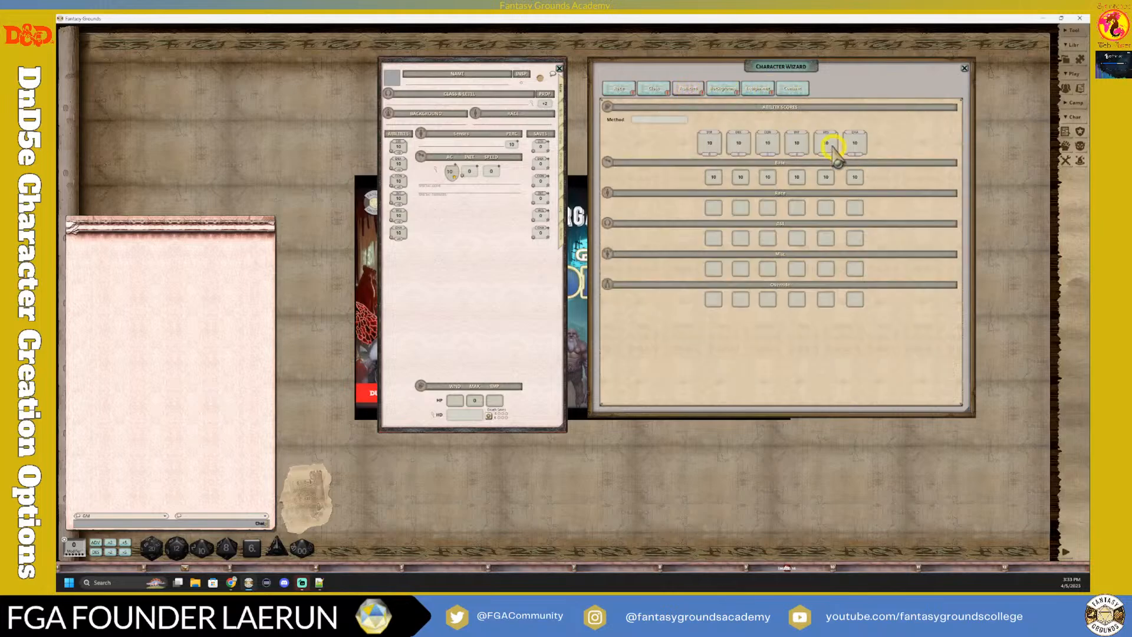
left_click(660, 119)
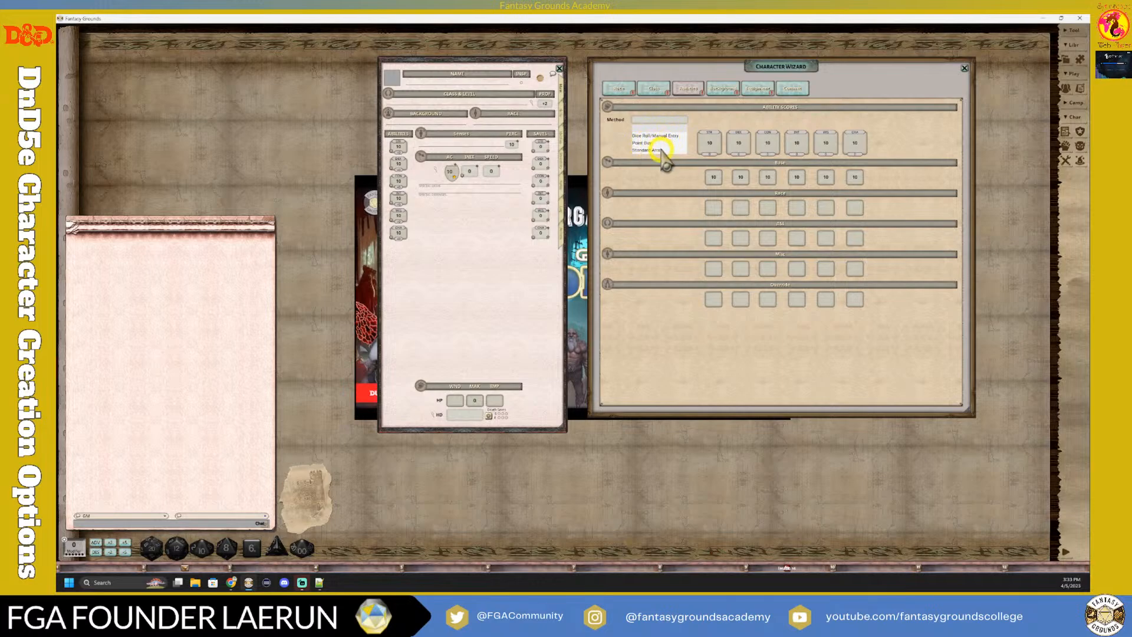
left_click(647, 143)
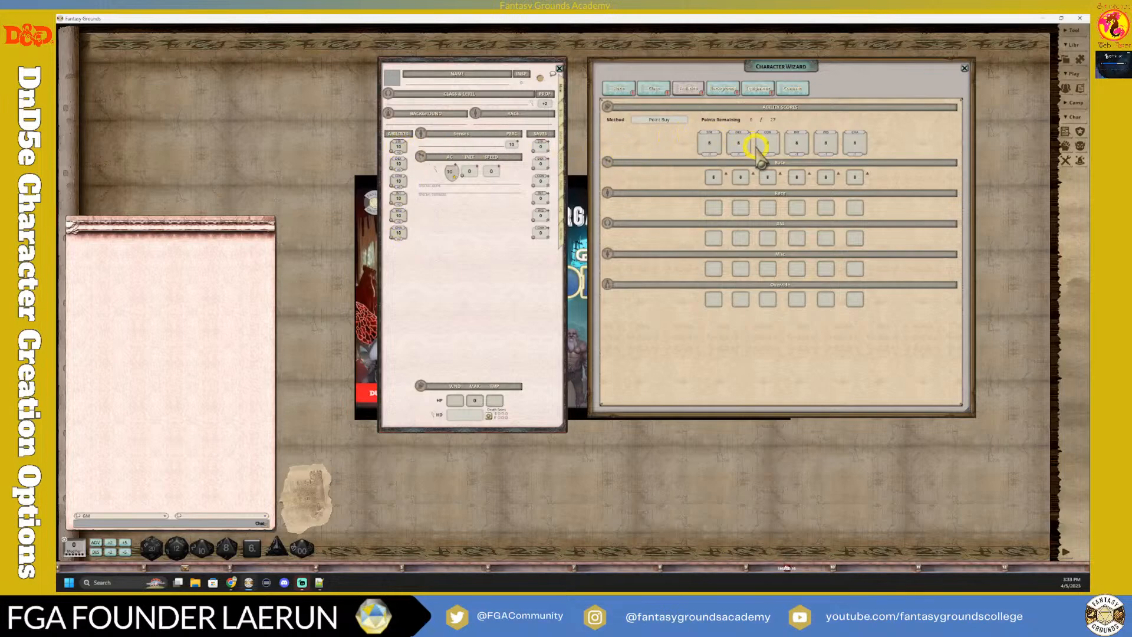
left_click(649, 119)
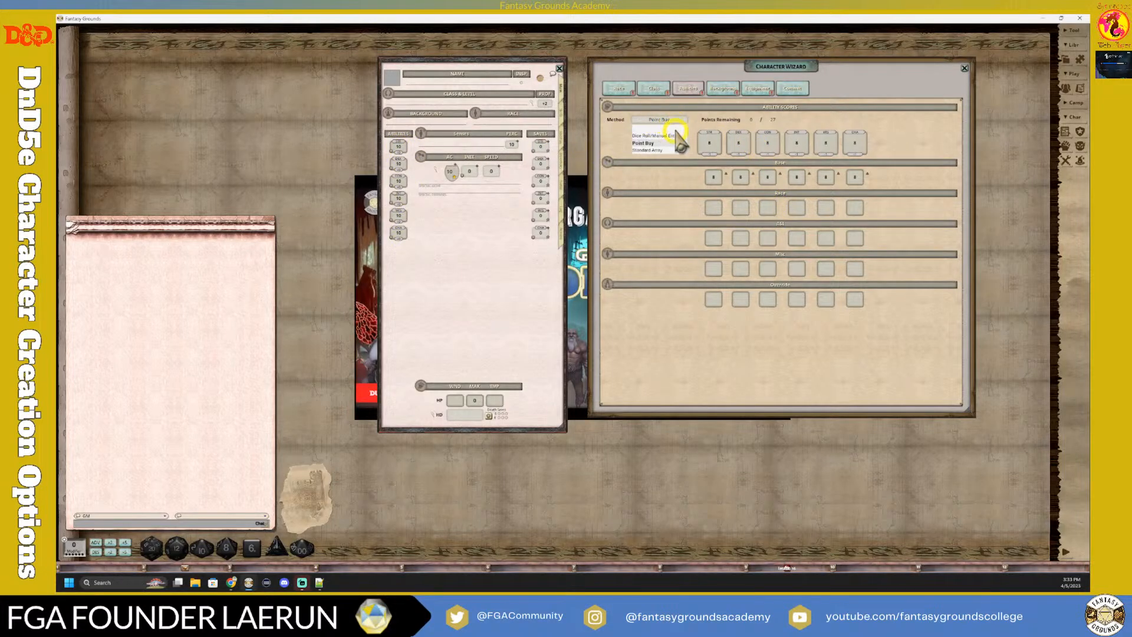
left_click(655, 150)
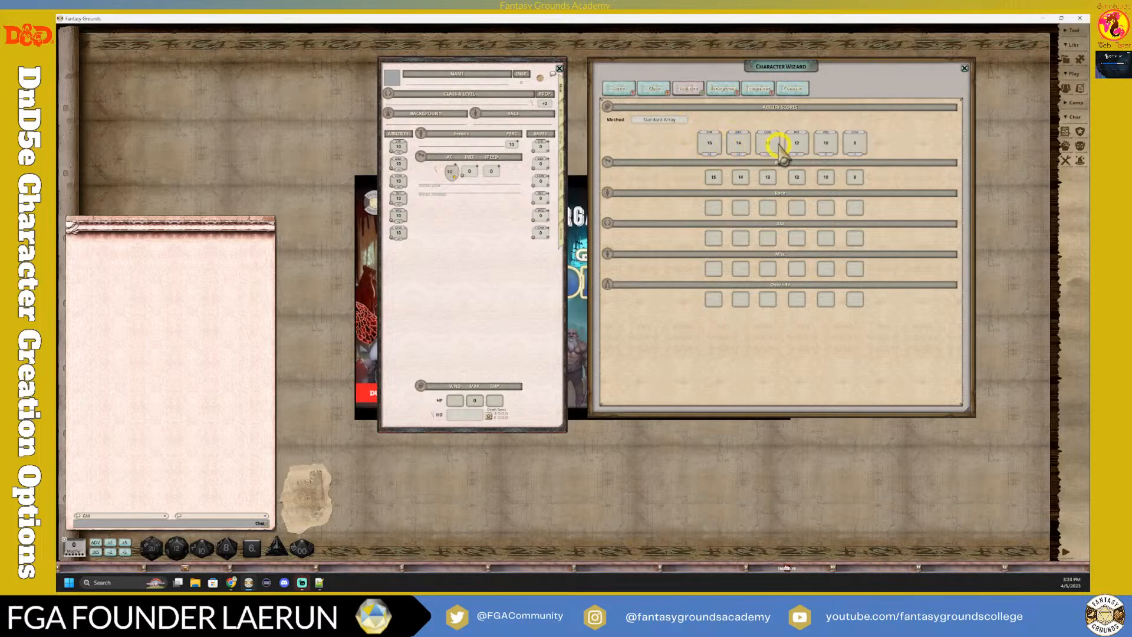
Roll ability scores with the Dice Roll/Manual Entry method, swapping Strength with Dexterity and Intelligence with Wisdom
left_click(656, 120)
left_click(663, 137)
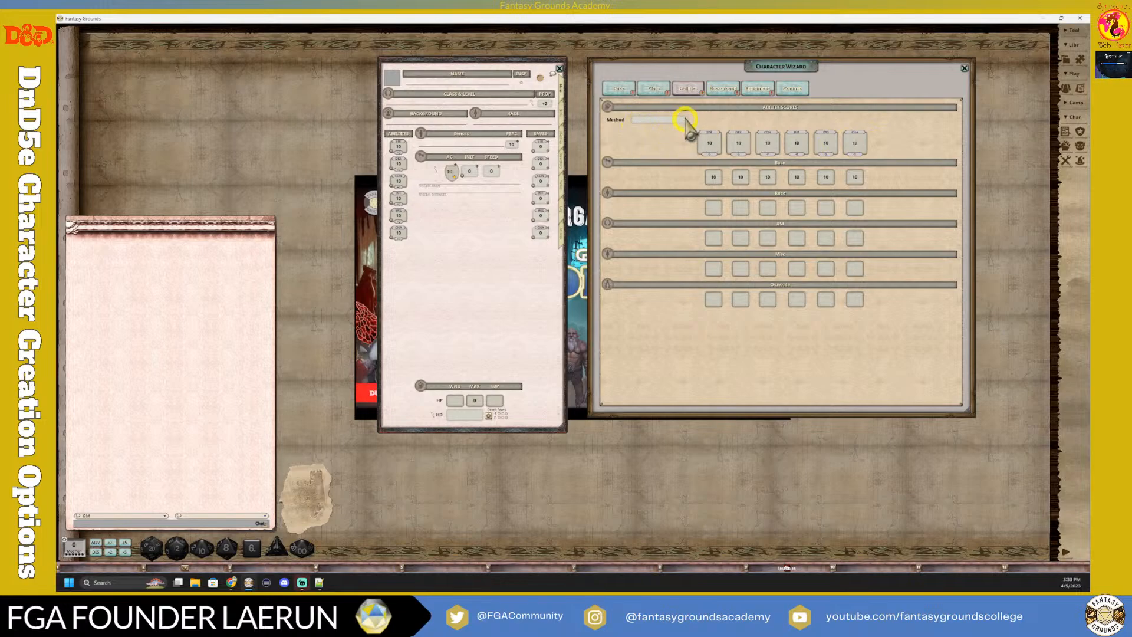
left_click(659, 120)
left_click(655, 137)
left_click(656, 122)
left_click(658, 136)
left_click(698, 121)
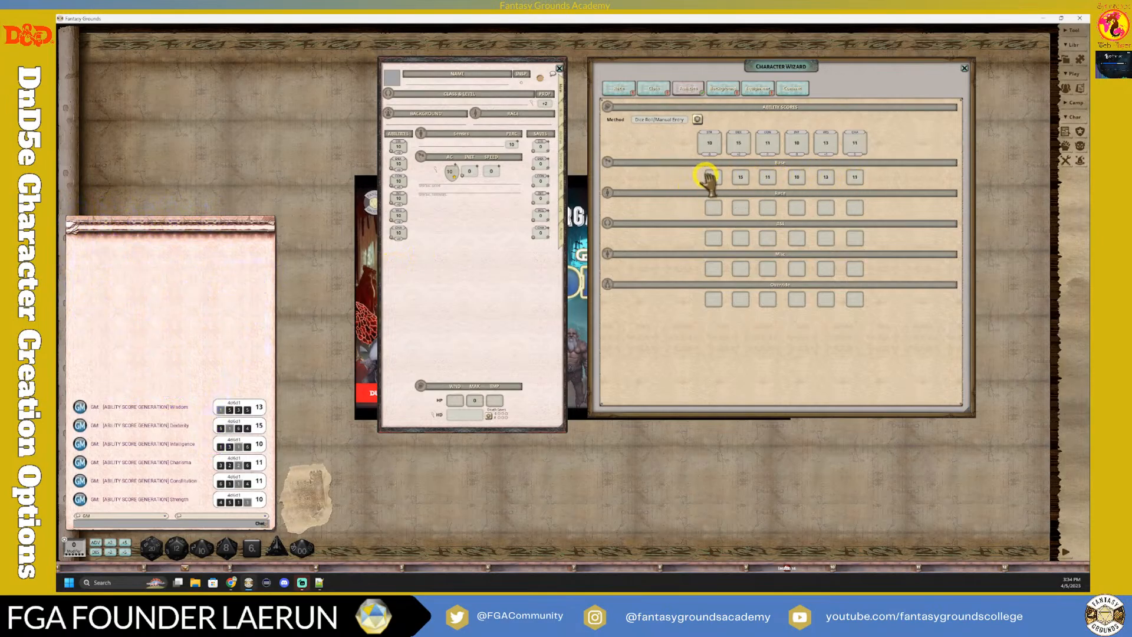
left_click_drag(713, 177, 740, 178)
left_click_drag(813, 177, 796, 178)
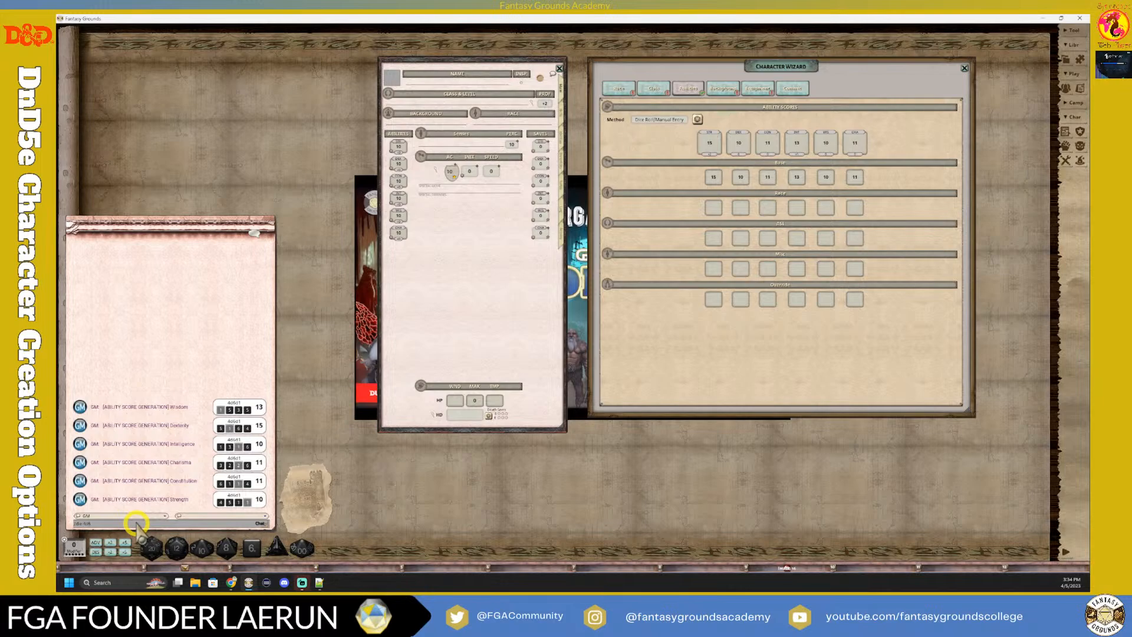
Roll a manual ability score through the chat, assign the 11 to the sheet's Constitution, and roll a Strength check
type("3")
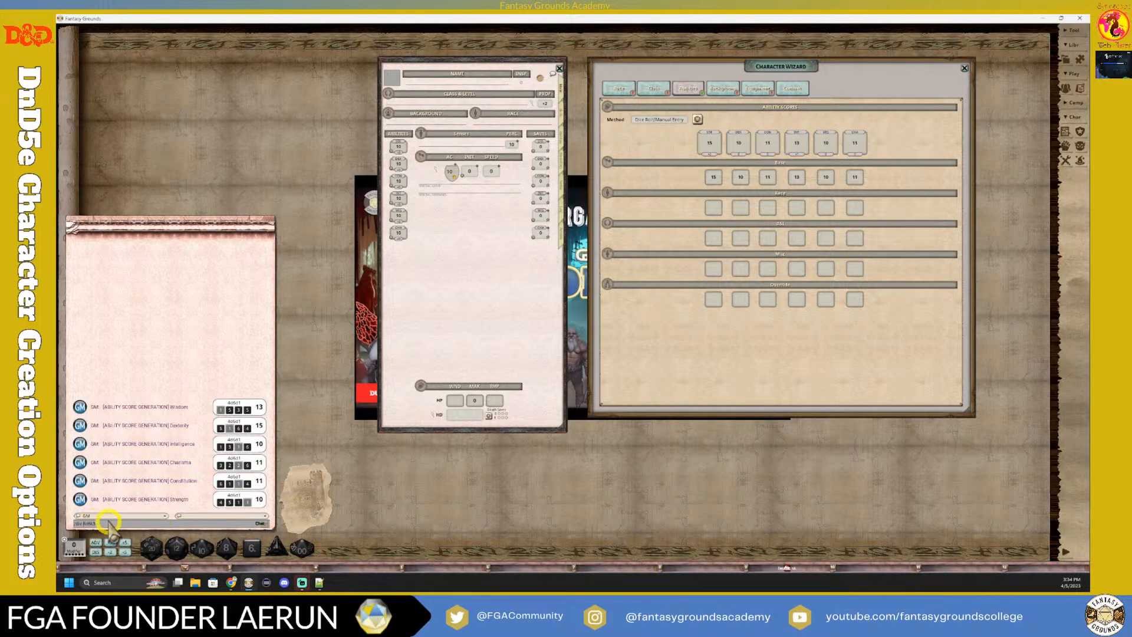
key("Return")
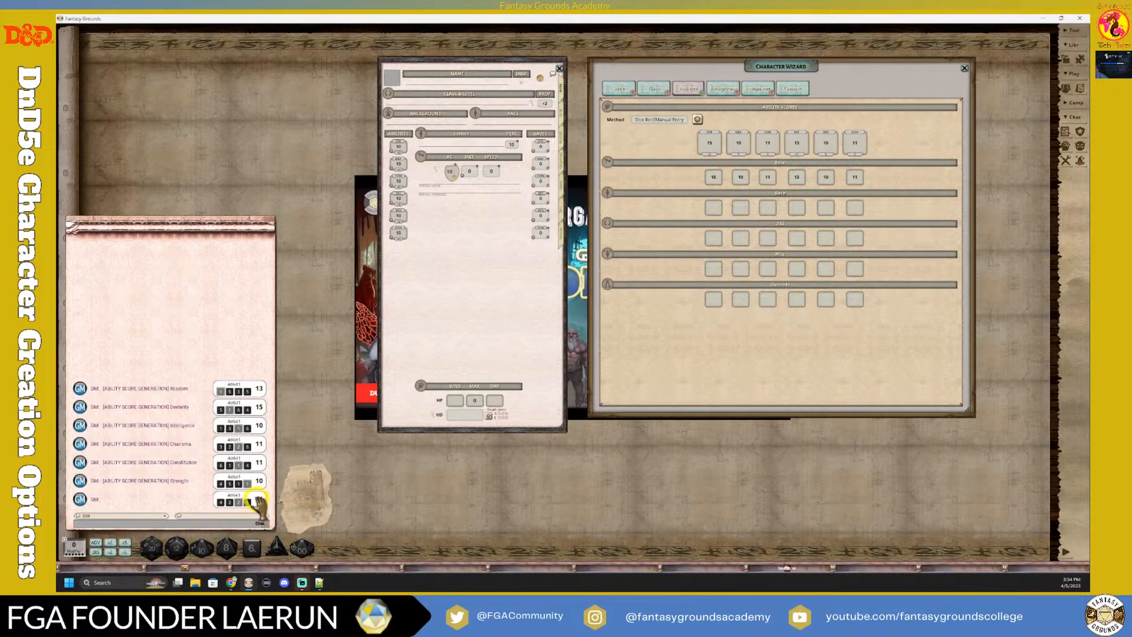
left_click_drag(257, 500, 399, 182)
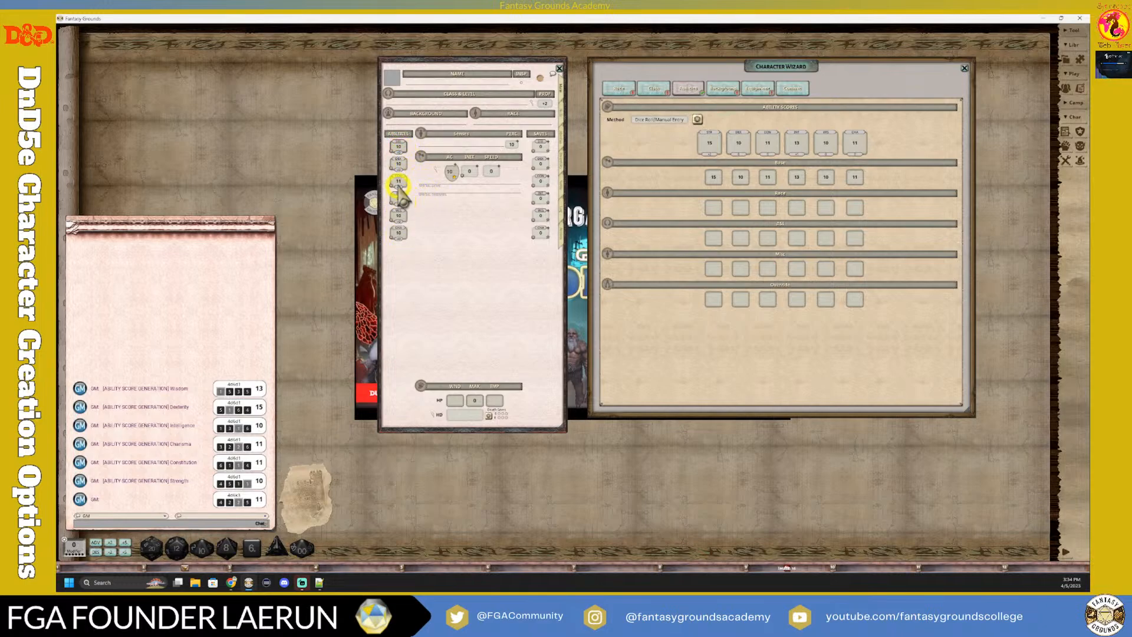
double_click(401, 145)
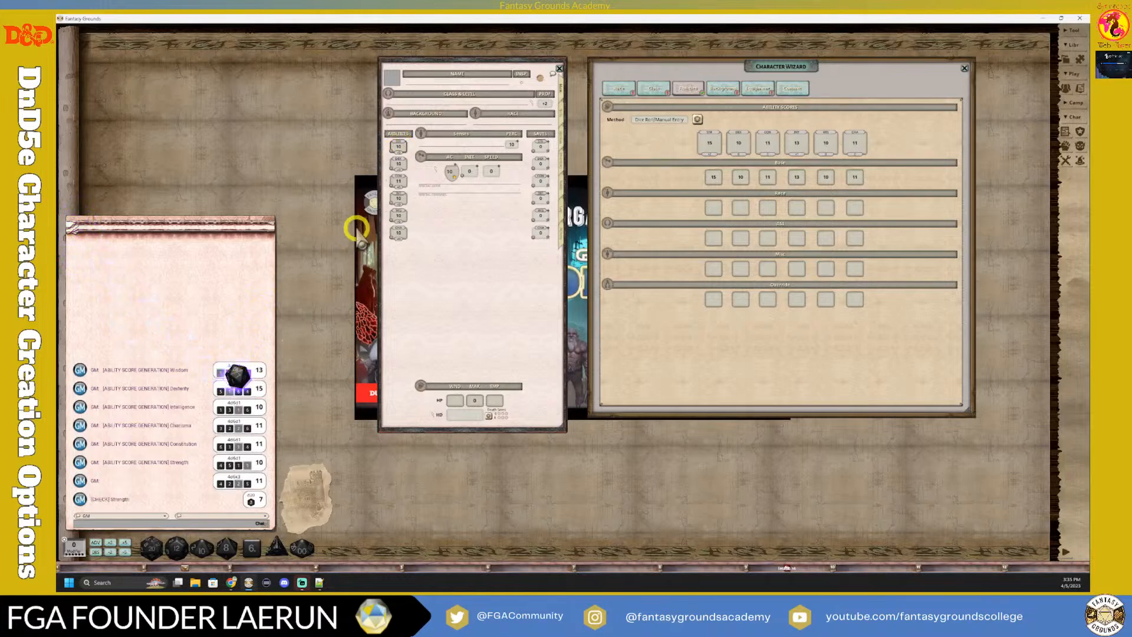
left_click_drag(405, 180, 711, 145)
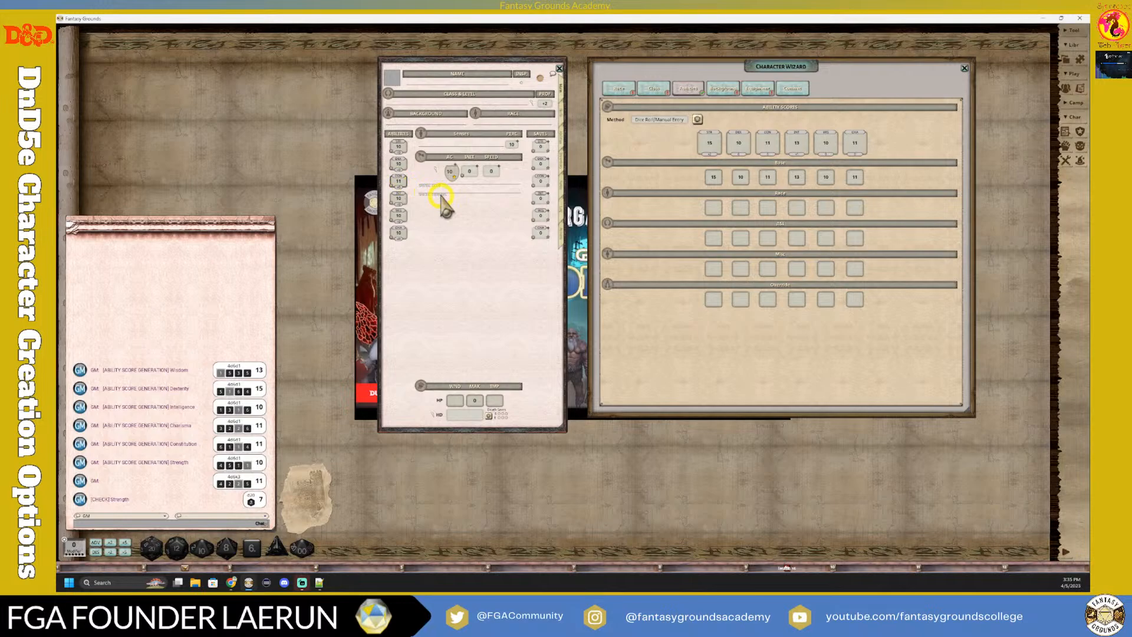
left_click(400, 199)
Set the wizard's method to Standard Array and enter Strength 15, Dexterity 14 and Constitution 13 on the blank character sheet
left_click(678, 120)
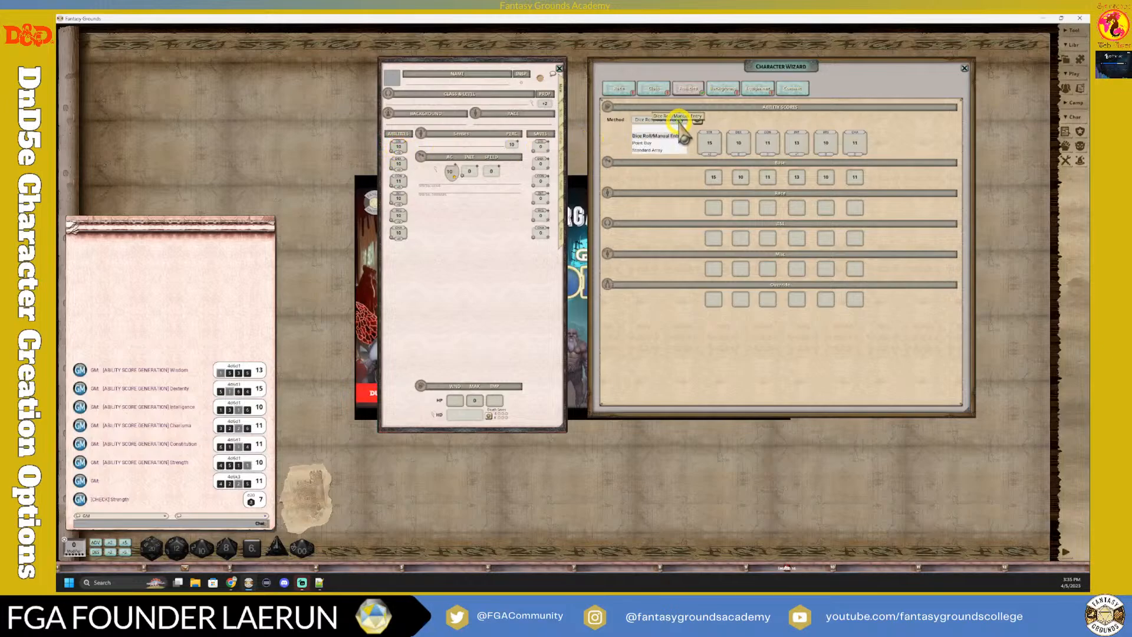
left_click(656, 150)
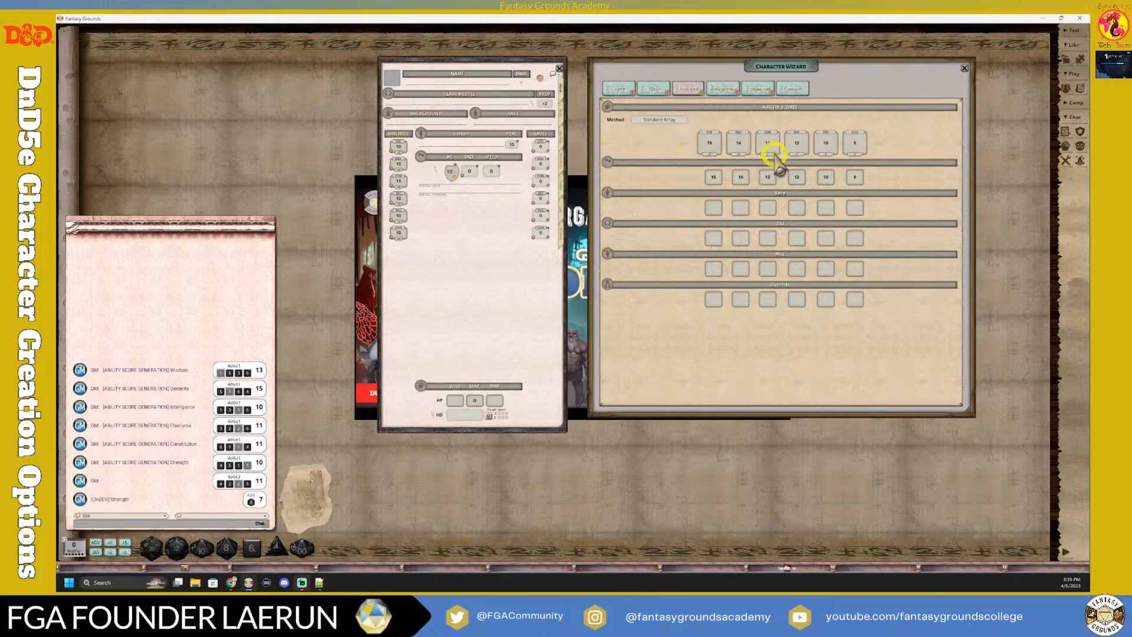
left_click(398, 149)
type("15")
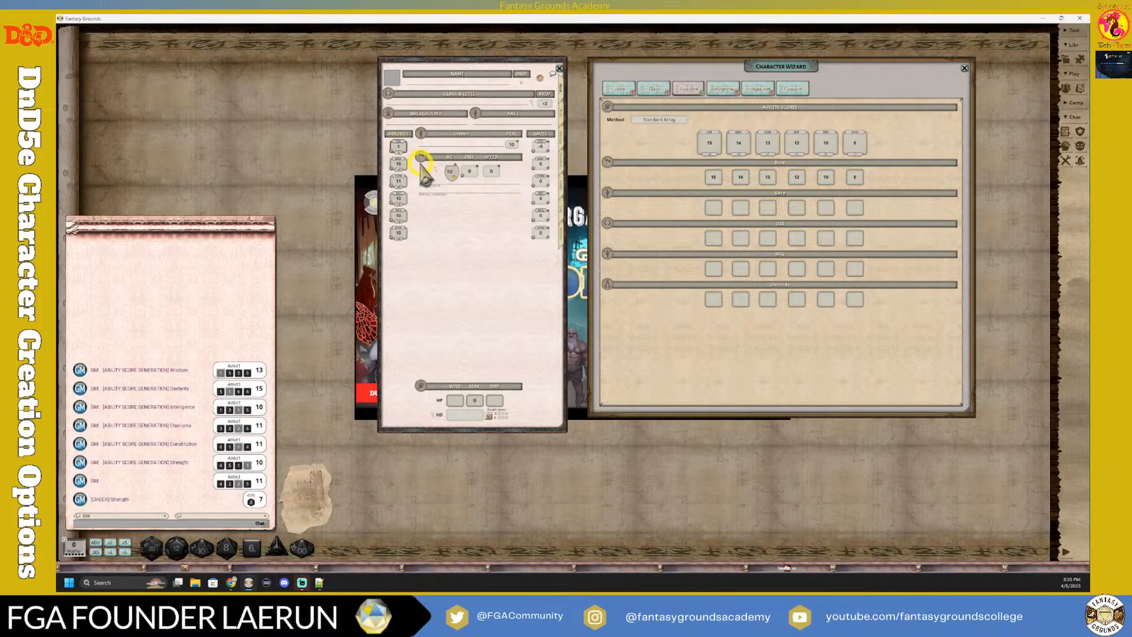
type("14")
left_click(398, 183)
type("113")
Set Intelligence to 12 and Charisma to 8 on the manual character sheet
left_click(399, 201)
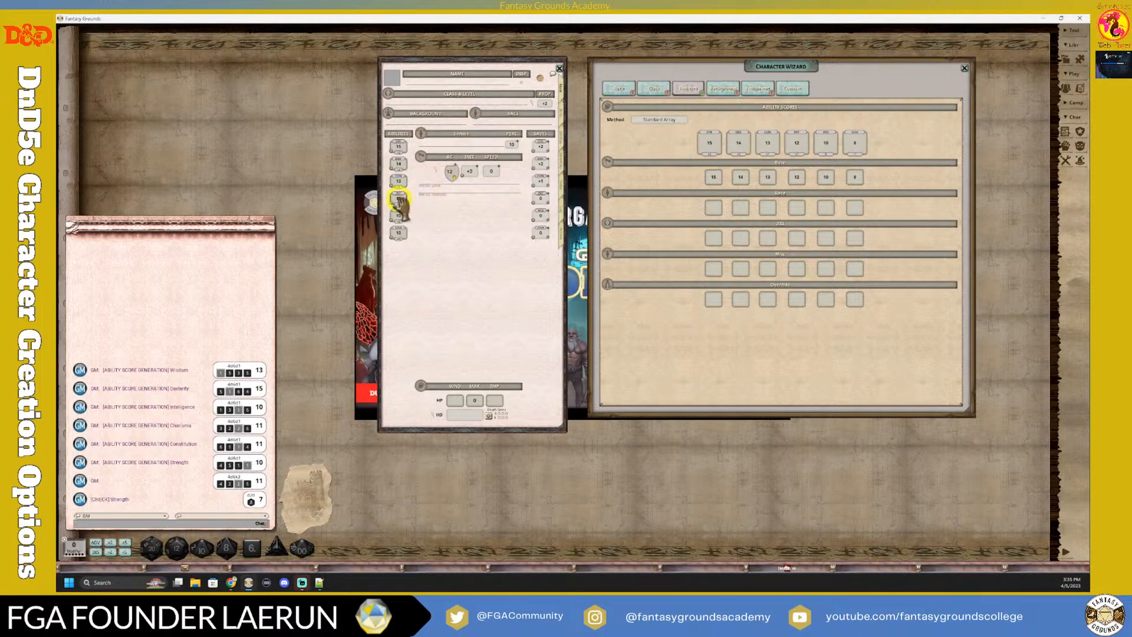
type("12")
left_click(400, 213)
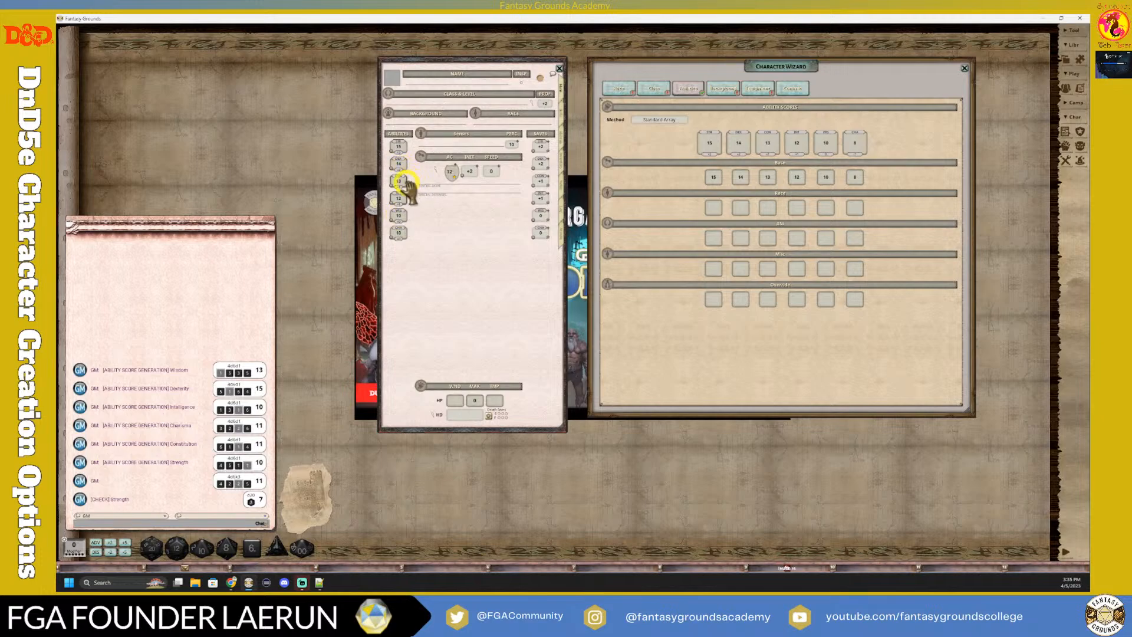
left_click(399, 233)
type("8")
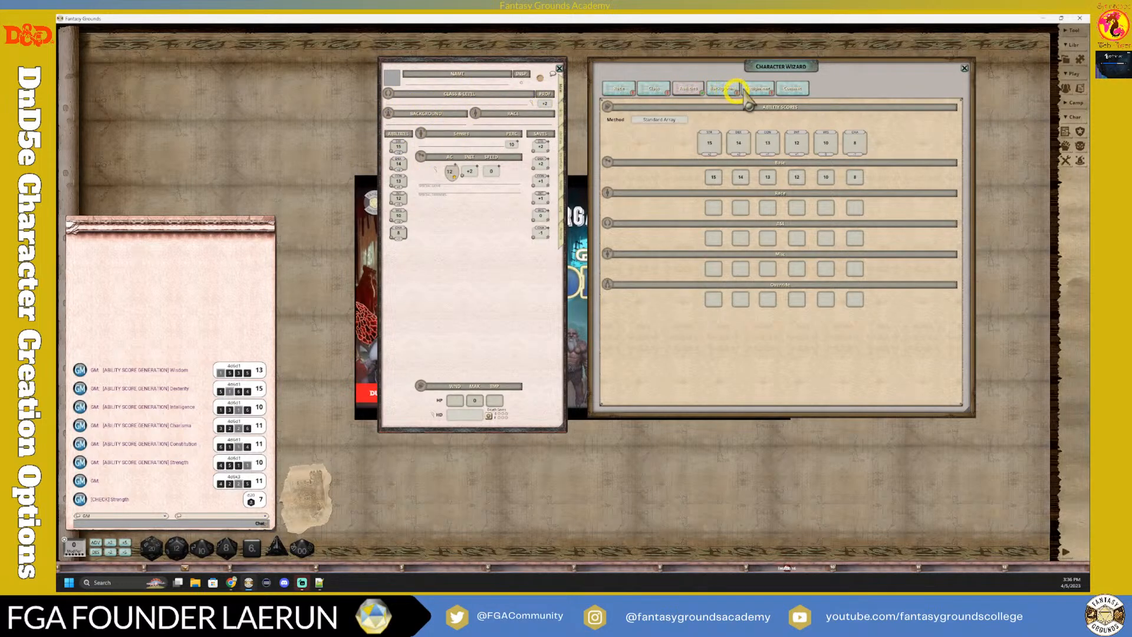
Open the wizard's background choices and the Backgrounds list, and add the Folk Hero background to the manual character sheet
left_click(725, 89)
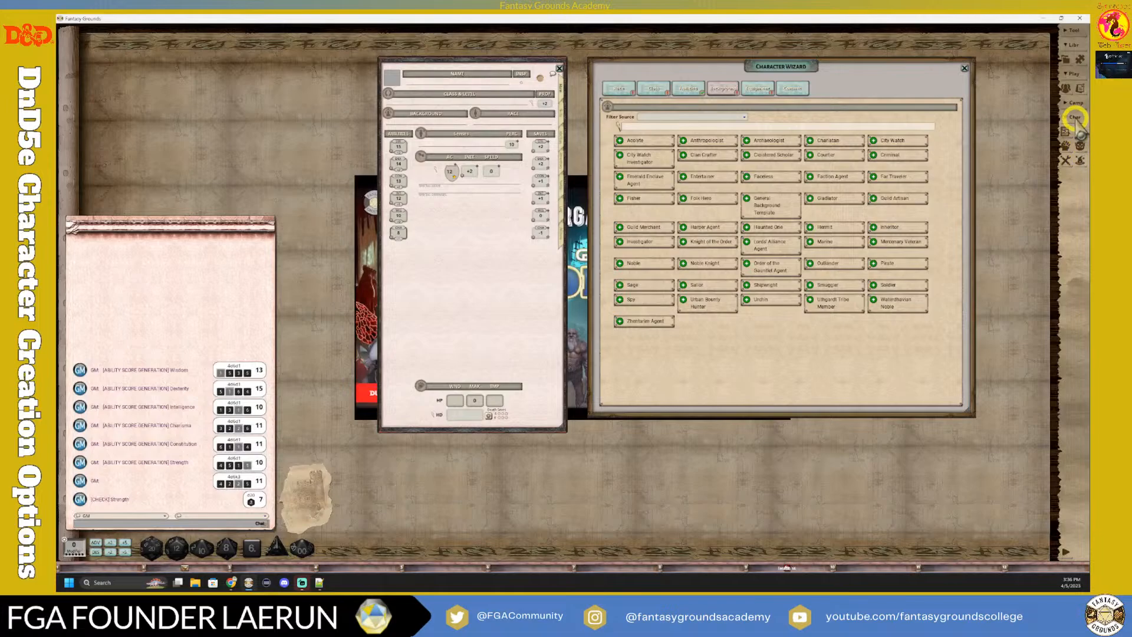
left_click(1061, 133)
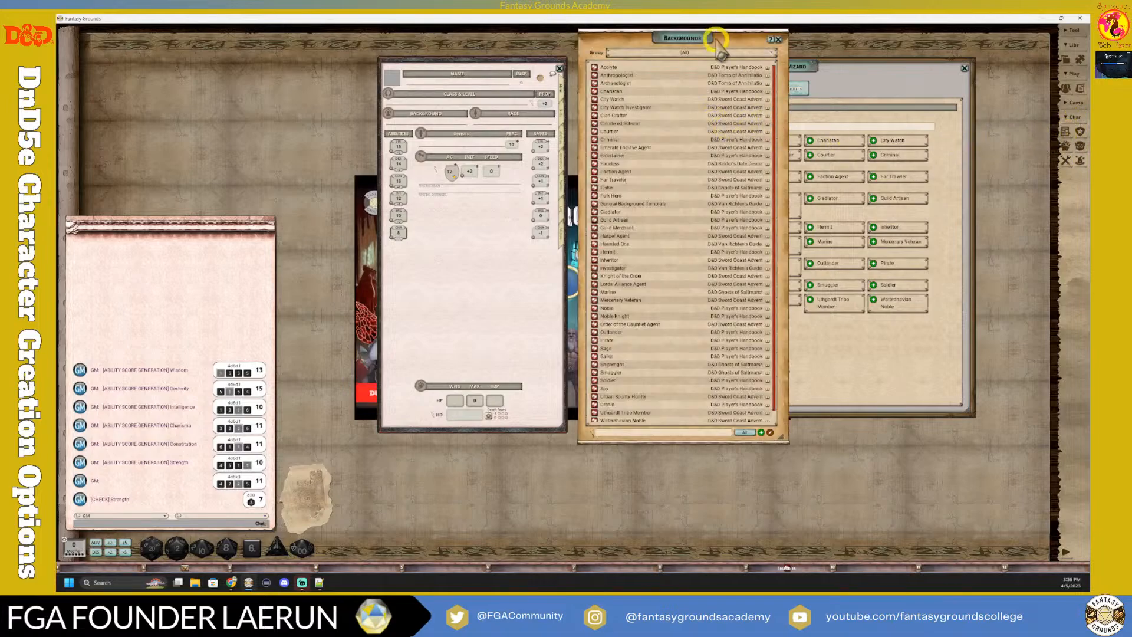
left_click_drag(715, 36, 283, 63)
scroll(244, 208, "down", 1)
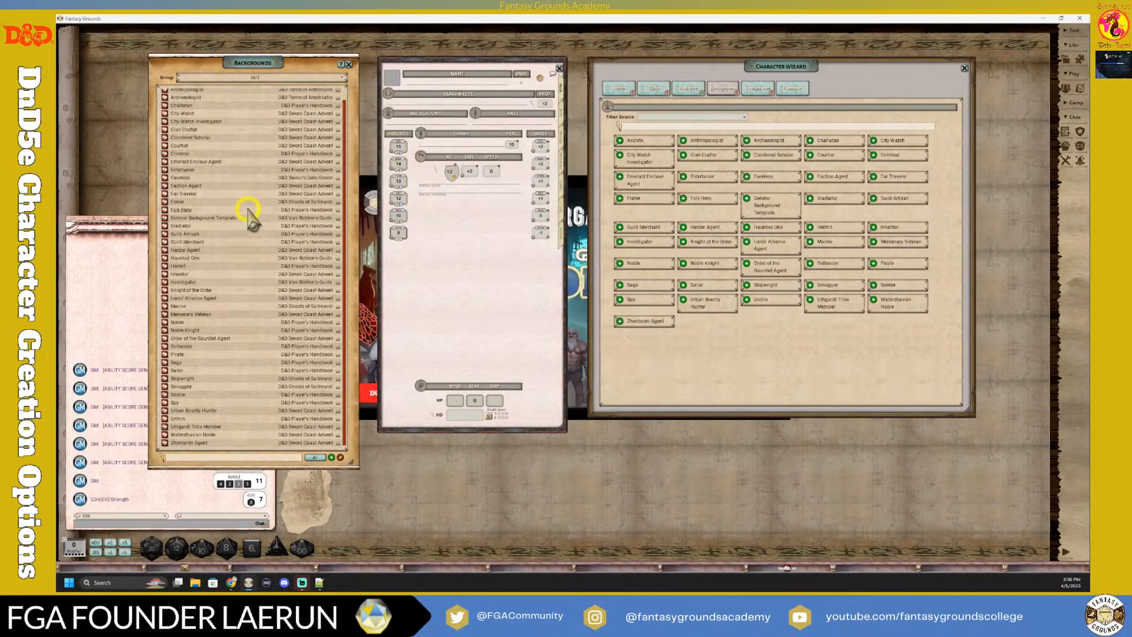
scroll(261, 235, "up", 1)
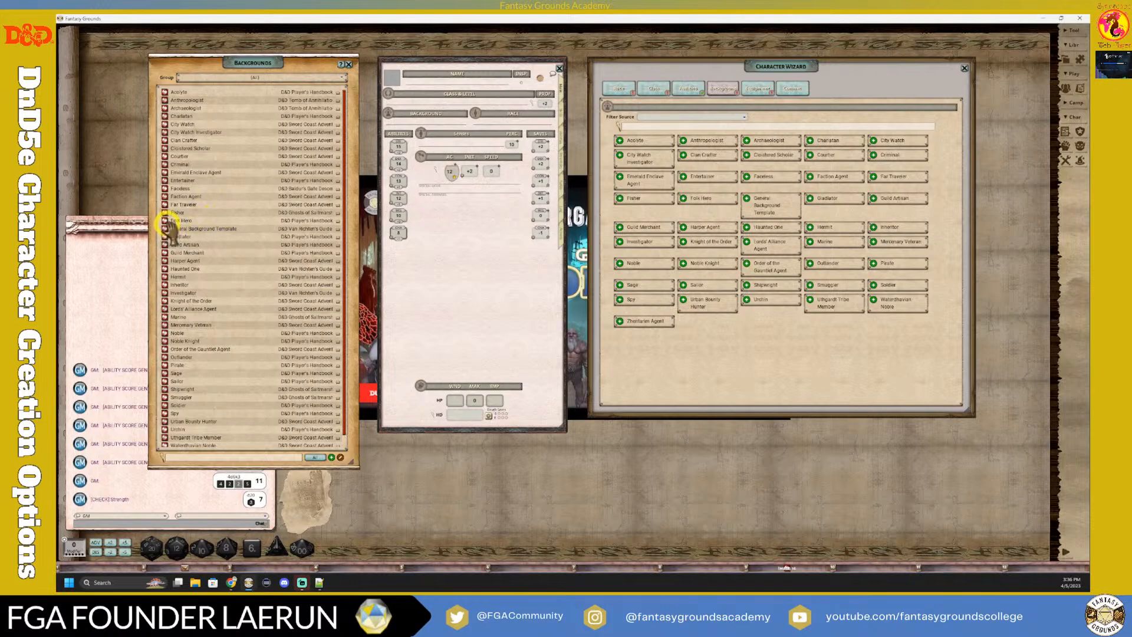
left_click_drag(167, 222, 422, 120)
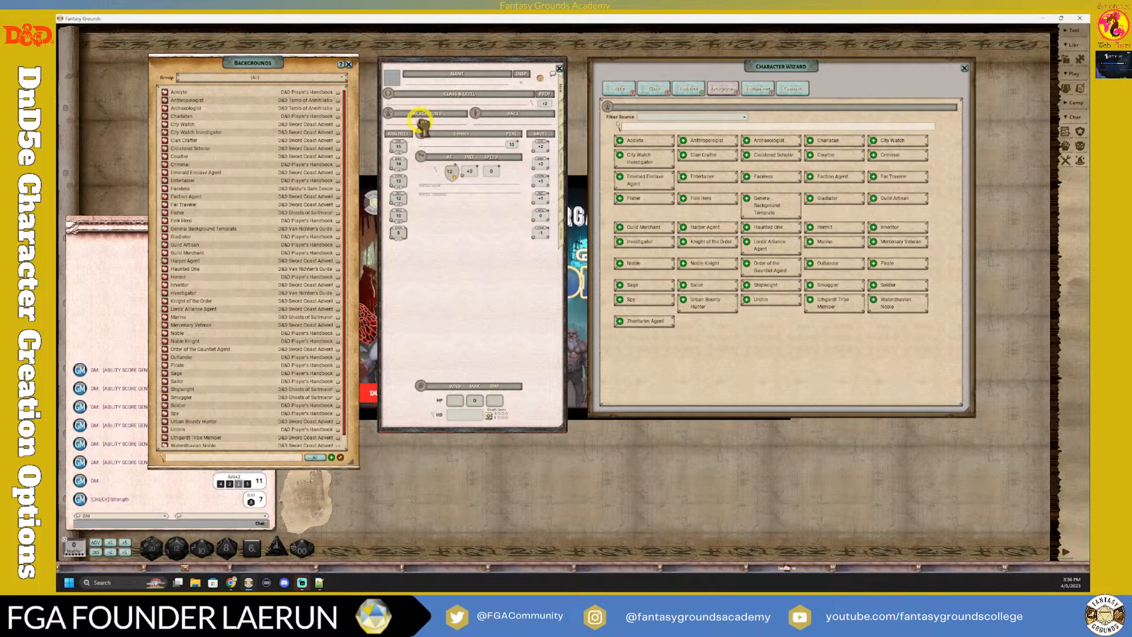
left_click_drag(422, 121, 423, 122)
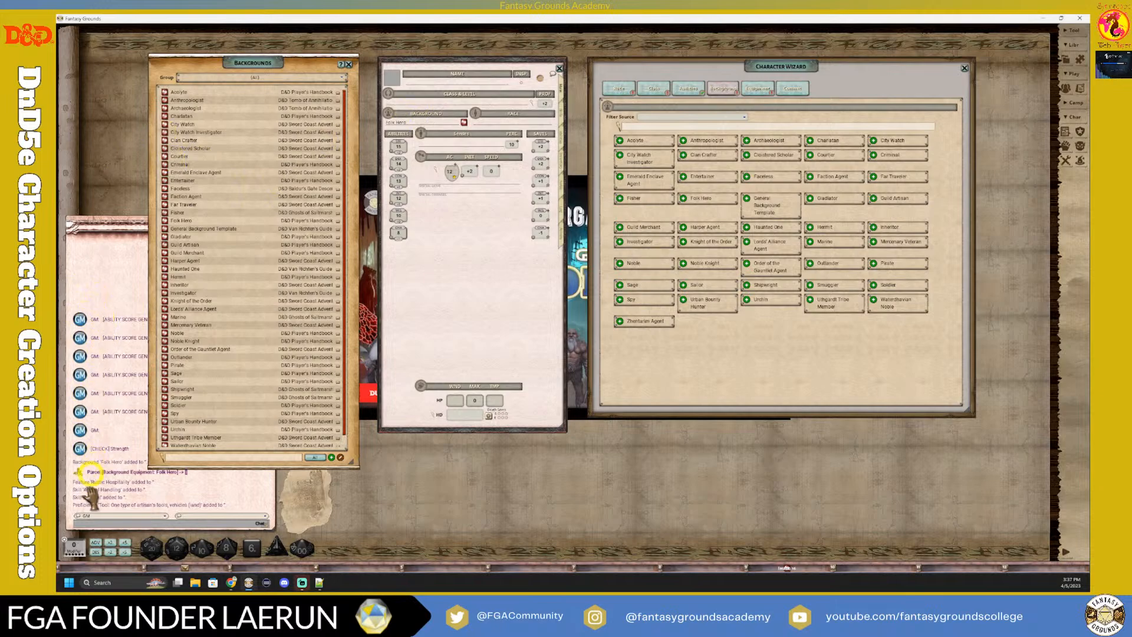
left_click(560, 115)
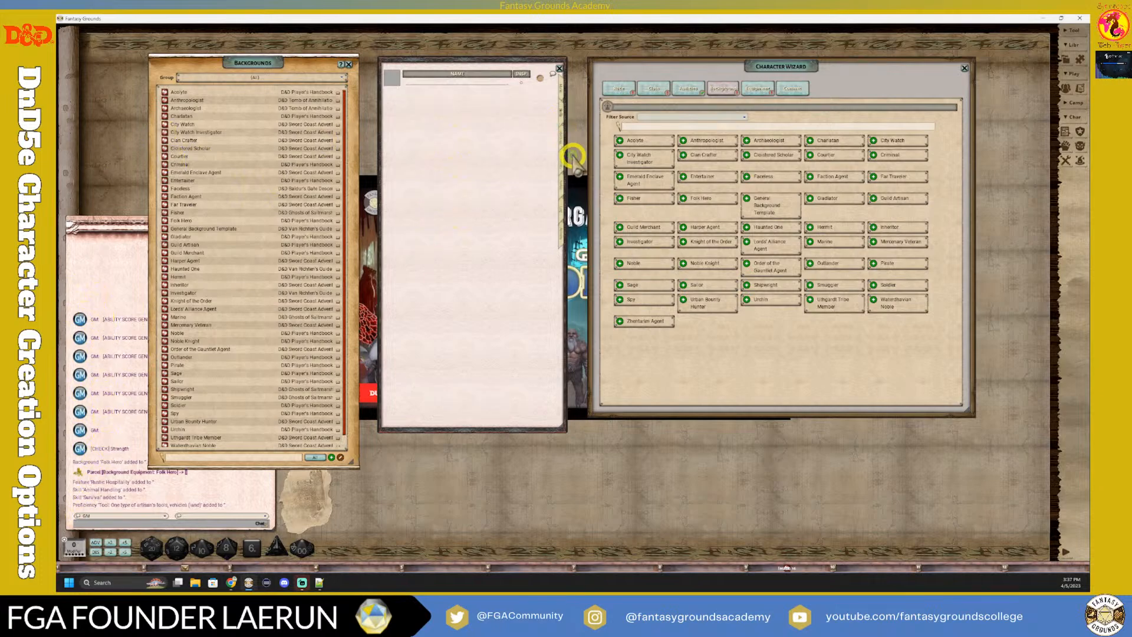
left_click(561, 89)
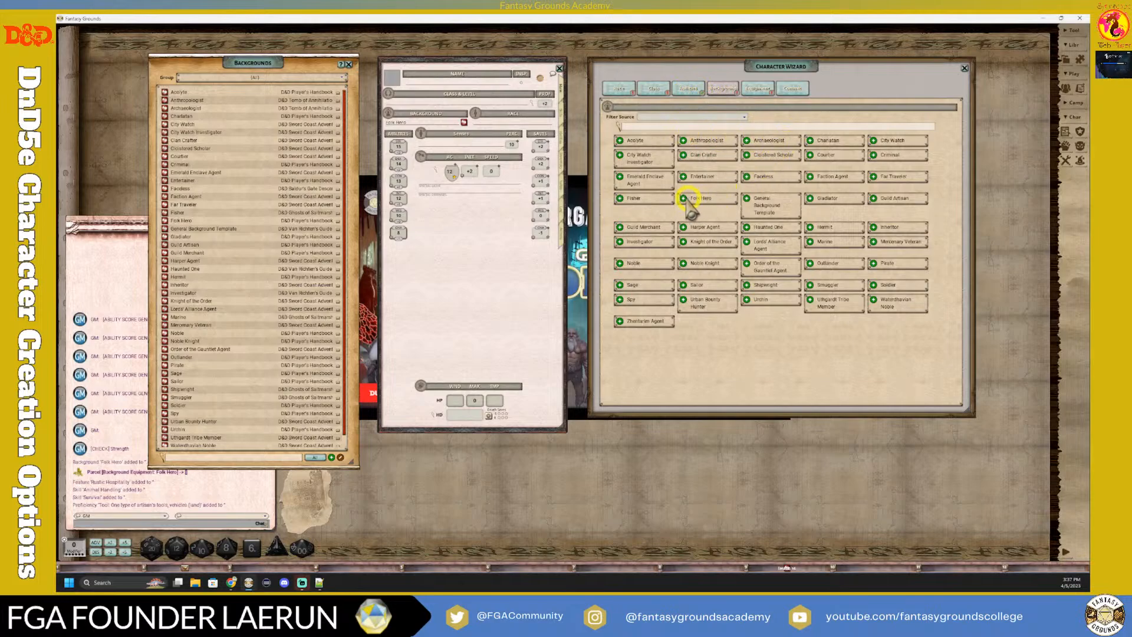
Choose the Folk Hero background in the Character Wizard and select Smith's tools as its tool proficiency
left_click(684, 201)
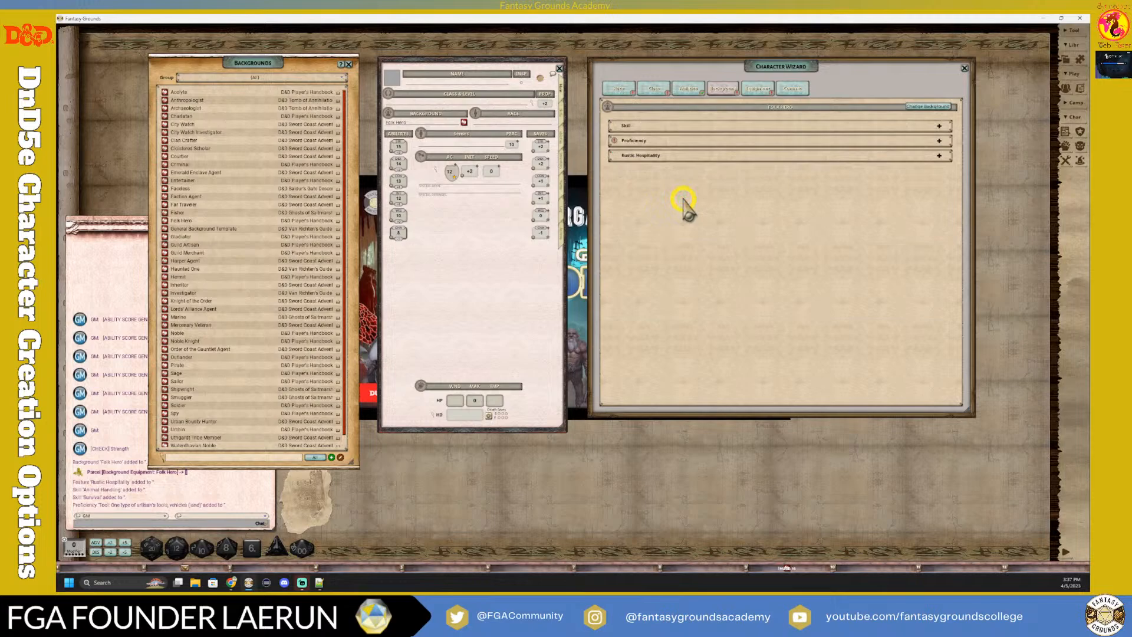
left_click(690, 141)
left_click(672, 176)
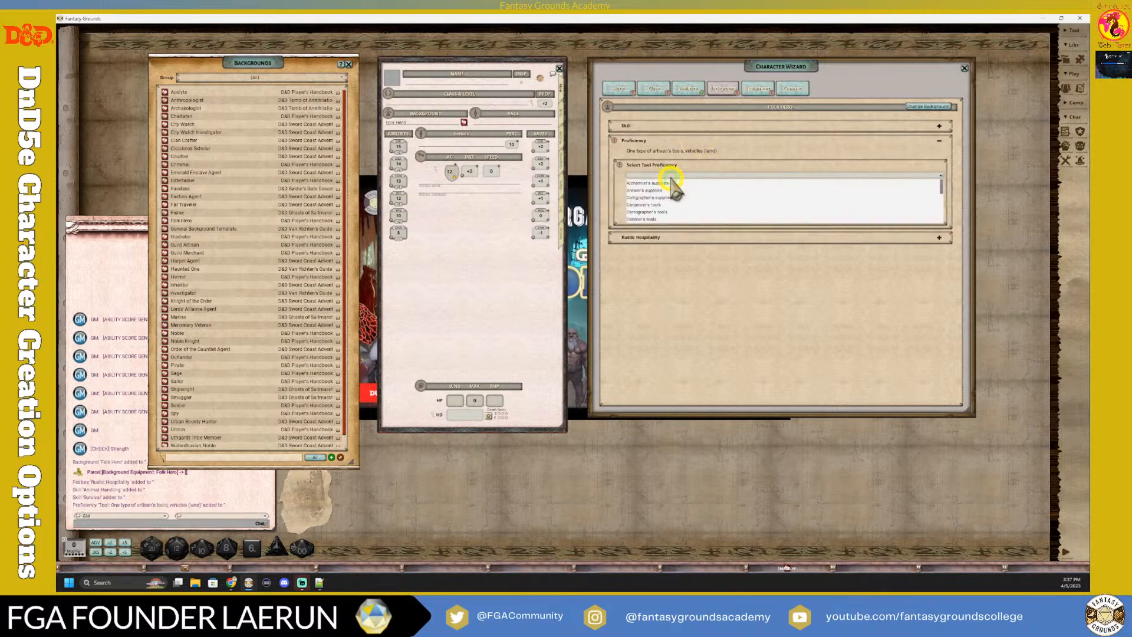
scroll(693, 204, "down", 1)
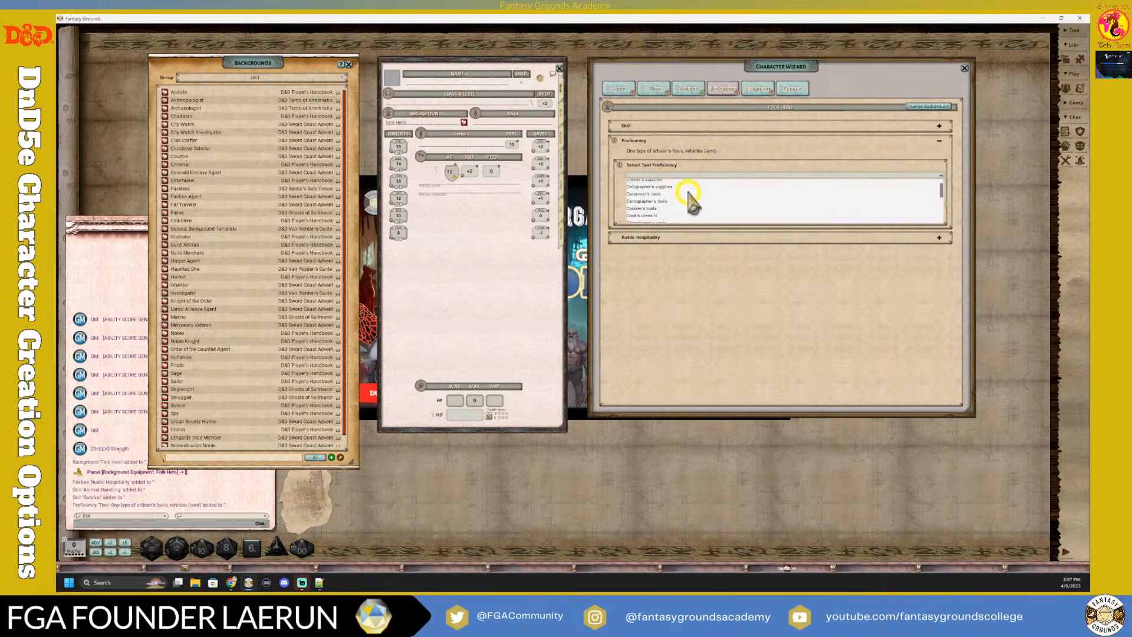
scroll(692, 203, "up", 1)
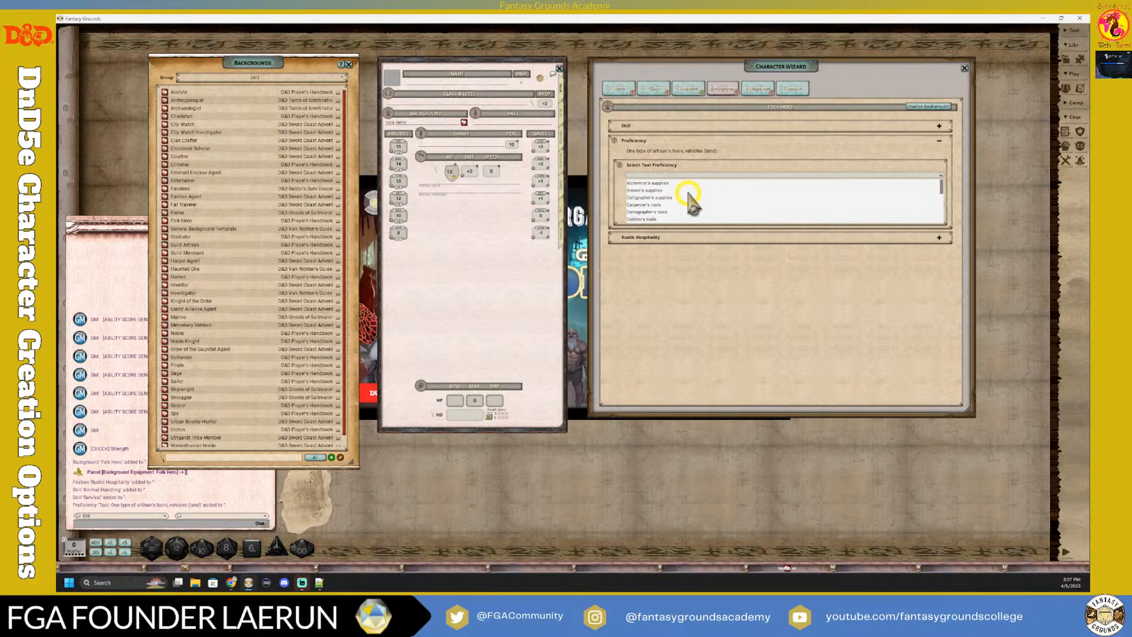
scroll(691, 203, "down", 8)
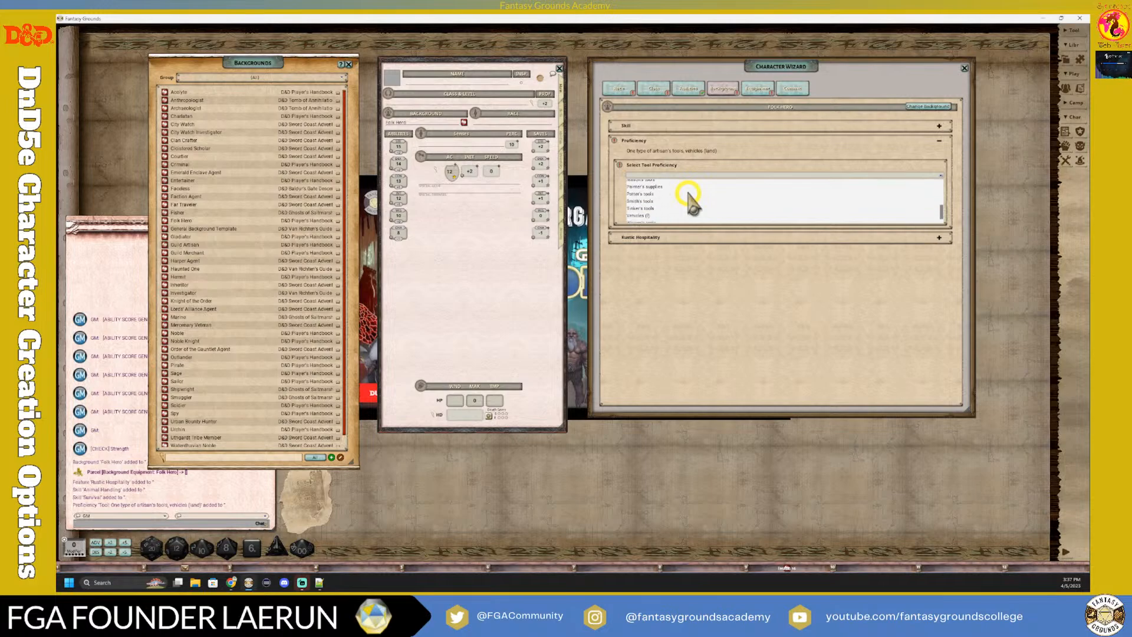
left_click(640, 191)
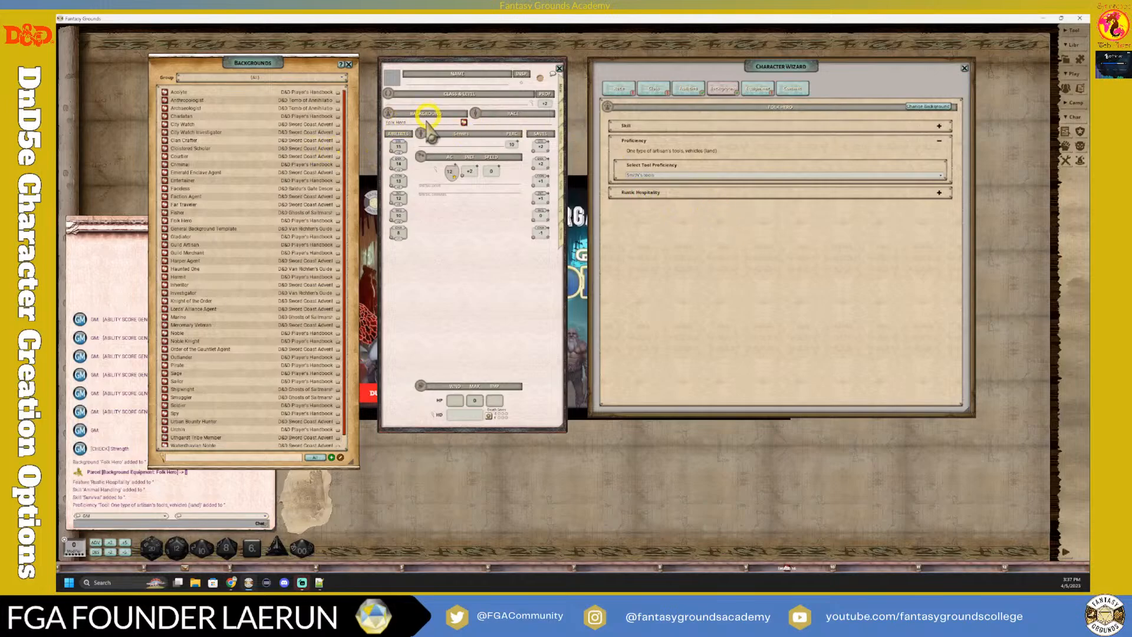
Expand the wizard's Folk Hero skill and Rustic Hospitality details, and add Smith's Tools to the manual sheet's proficiencies
left_click(561, 139)
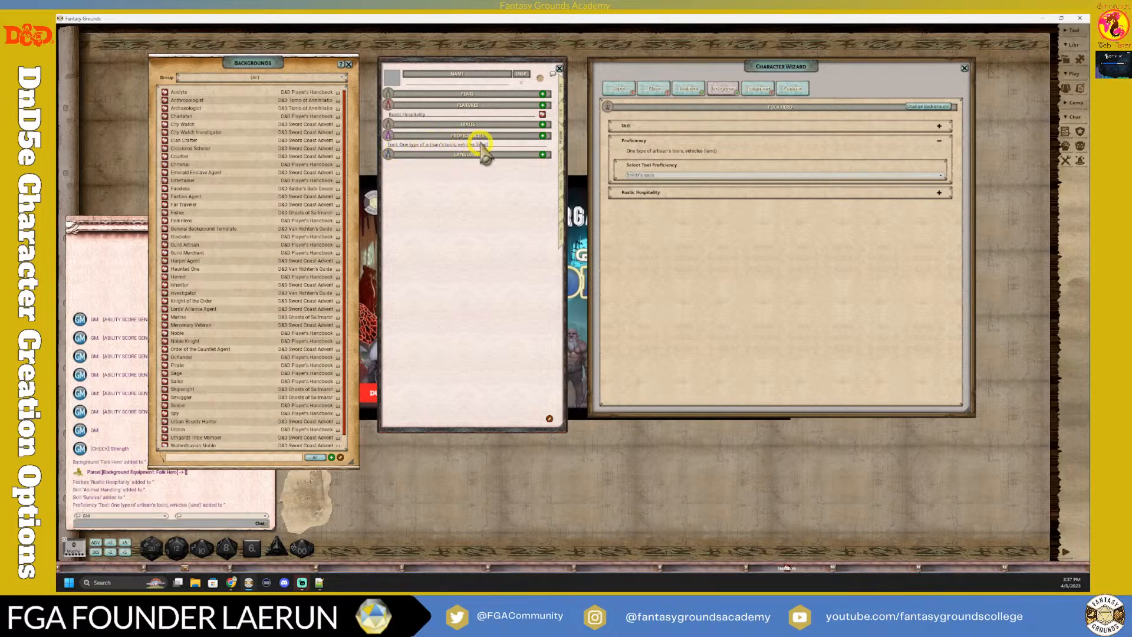
left_click(688, 125)
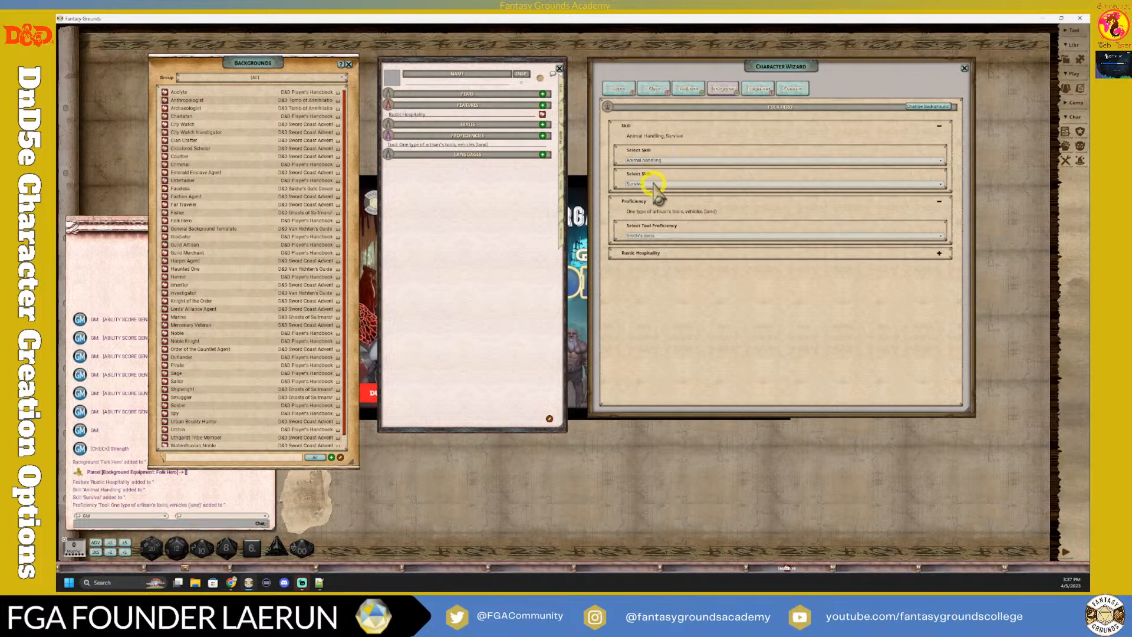
left_click(663, 252)
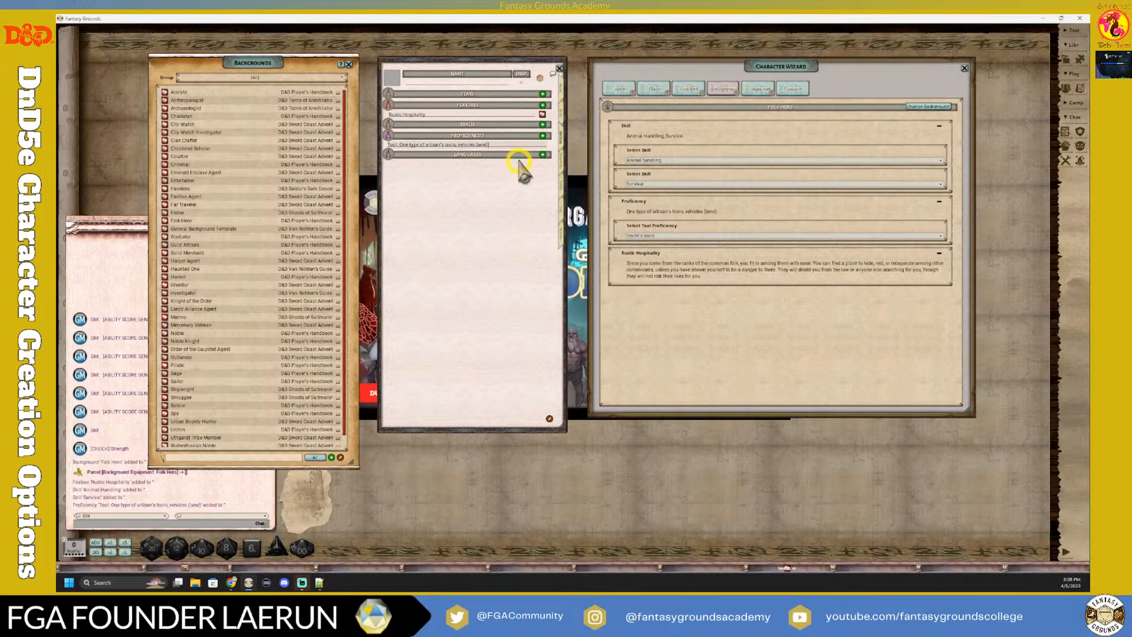
key("Return")
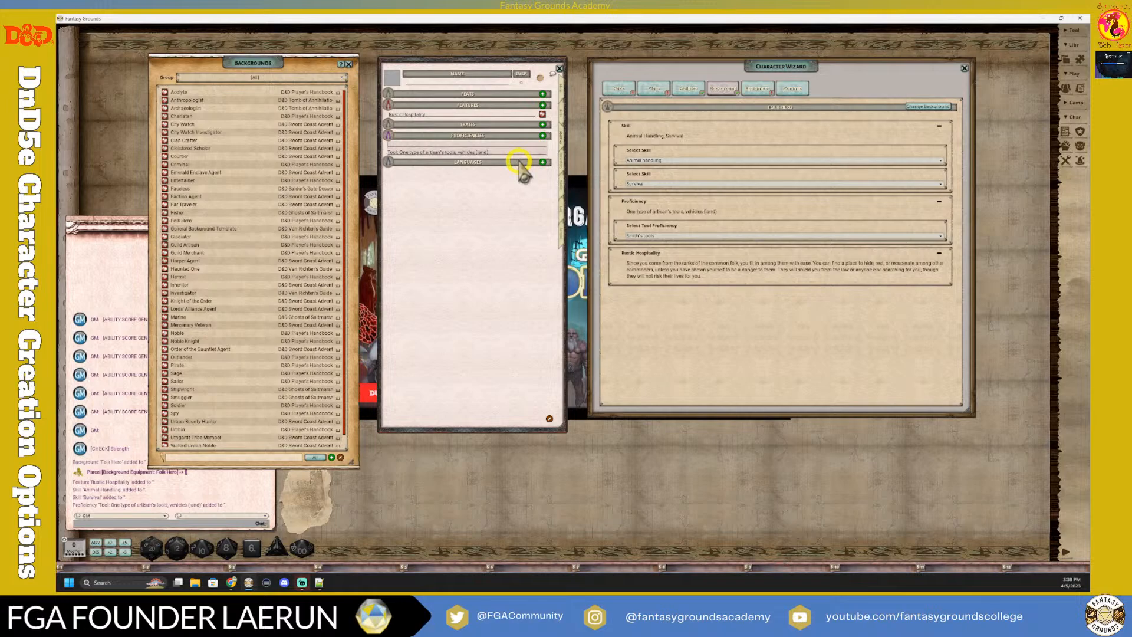
type("Smi")
type("th's t")
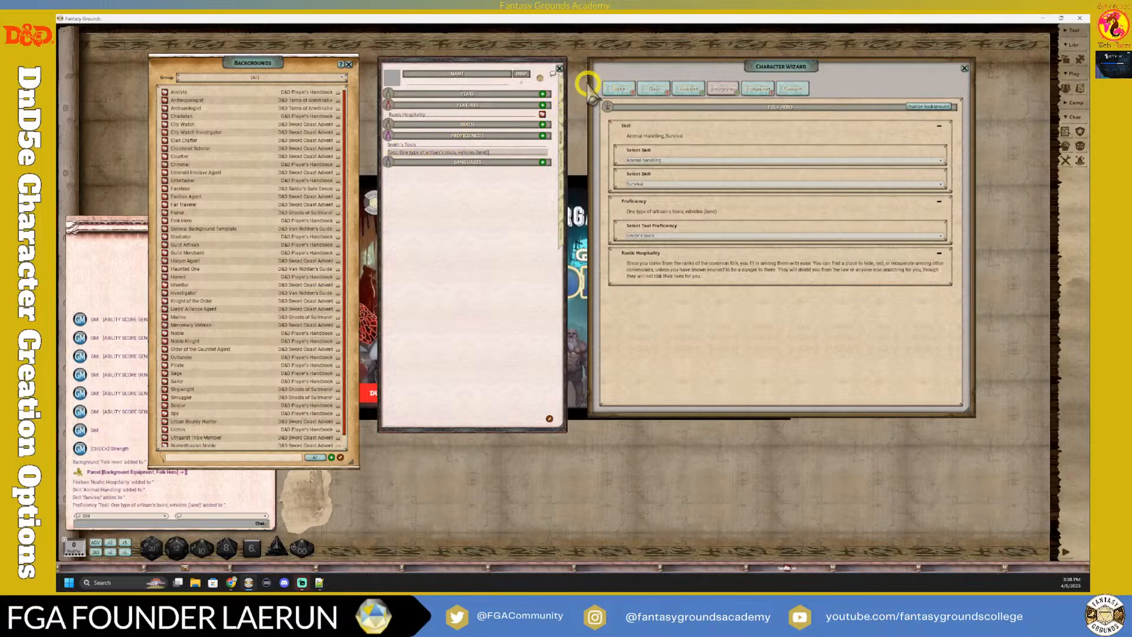
left_click(560, 88)
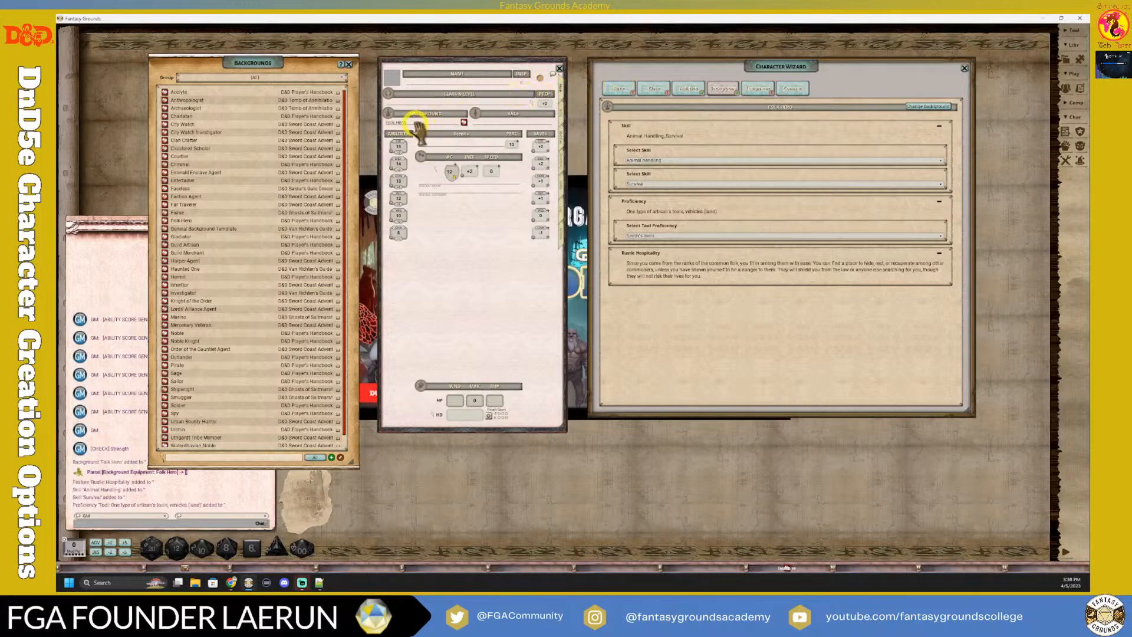
Open the wizard's race choices, replace the Backgrounds list with the Races list, and add the Player's Handbook Dwarf to the manual sheet
left_click(618, 89)
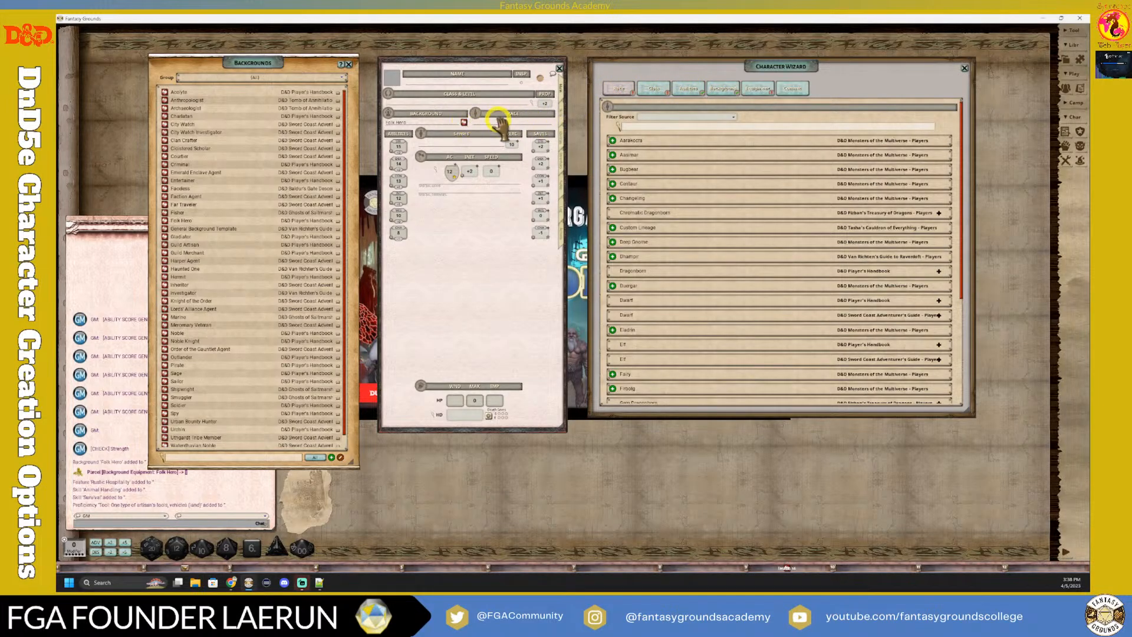
left_click(303, 78)
left_click(348, 64)
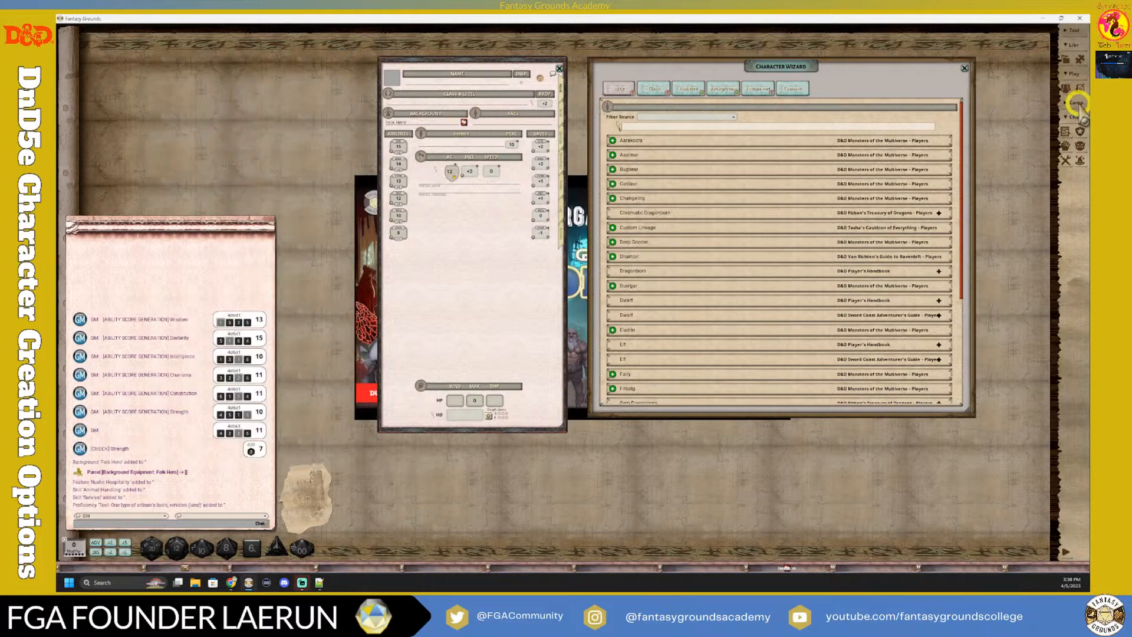
left_click(1072, 143)
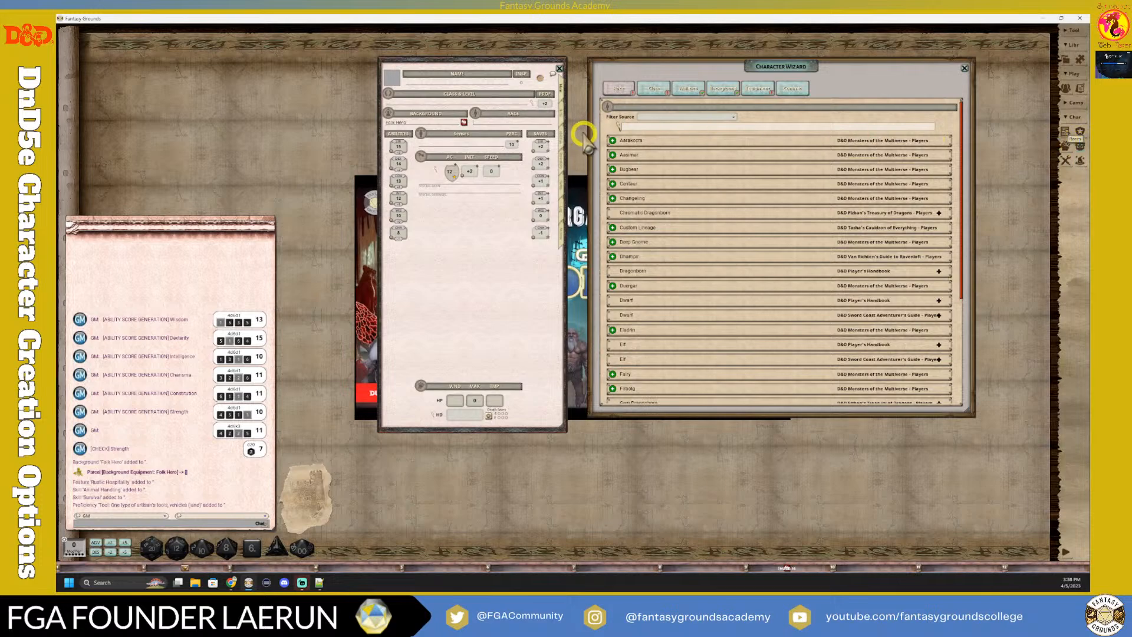
left_click_drag(624, 30, 259, 57)
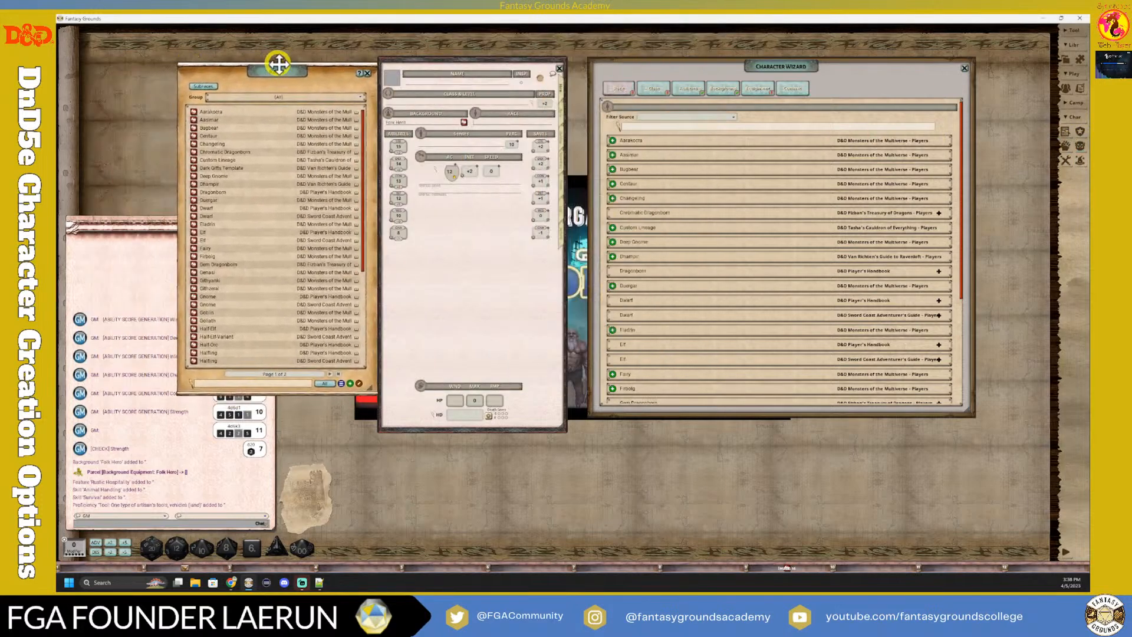
scroll(278, 182, "down", 3)
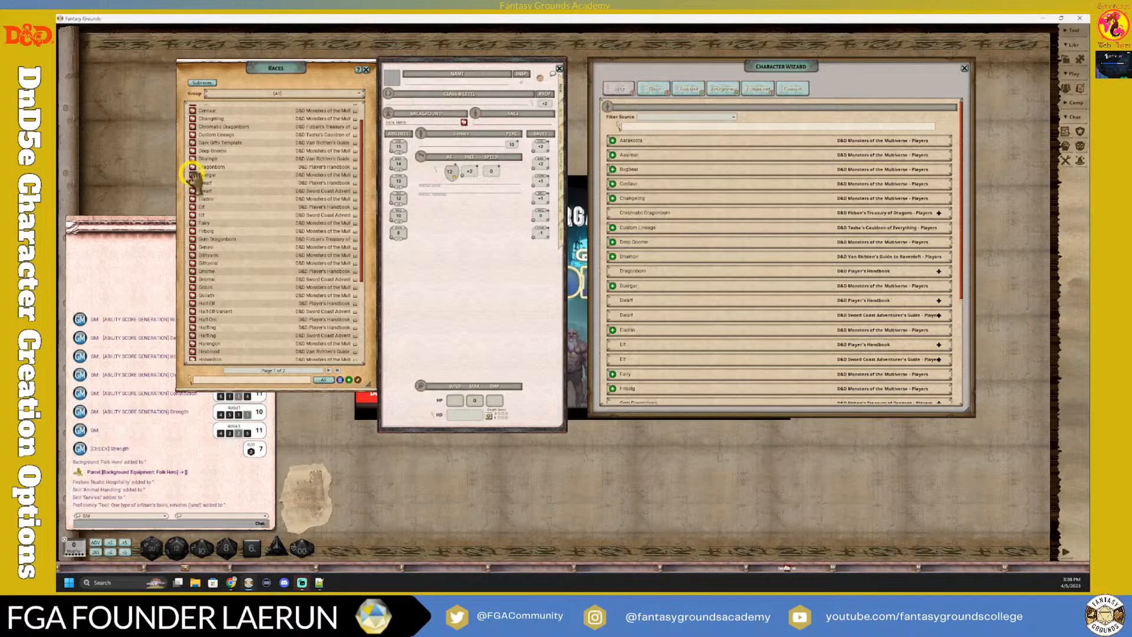
left_click_drag(192, 183, 498, 125)
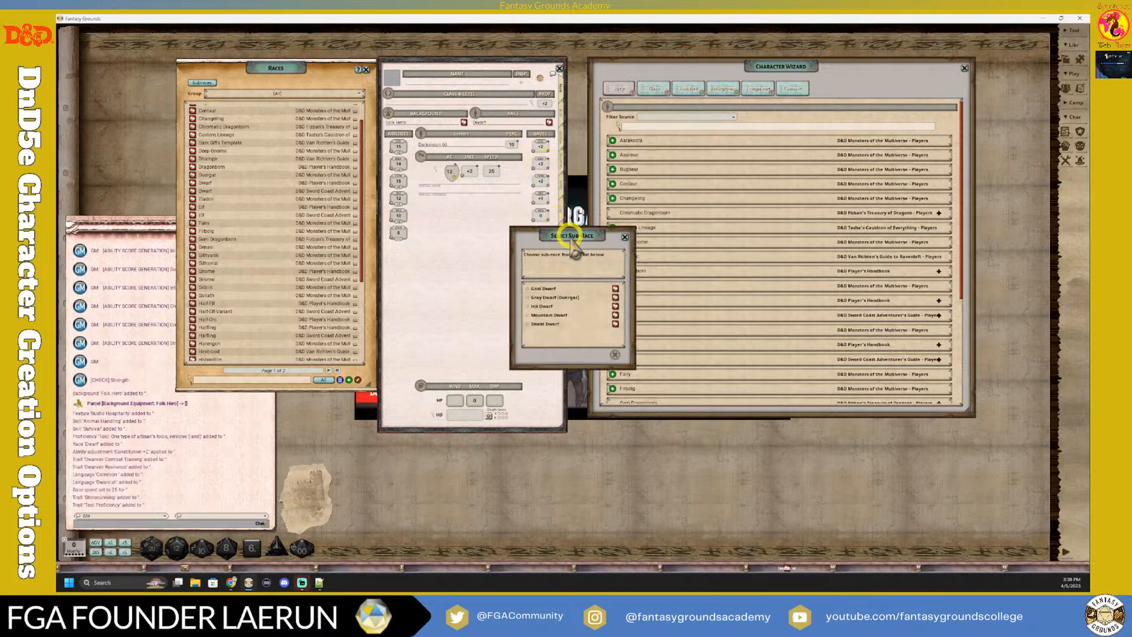
Choose Hill Dwarf as the sub-race for the manual character
left_click_drag(567, 237, 483, 207)
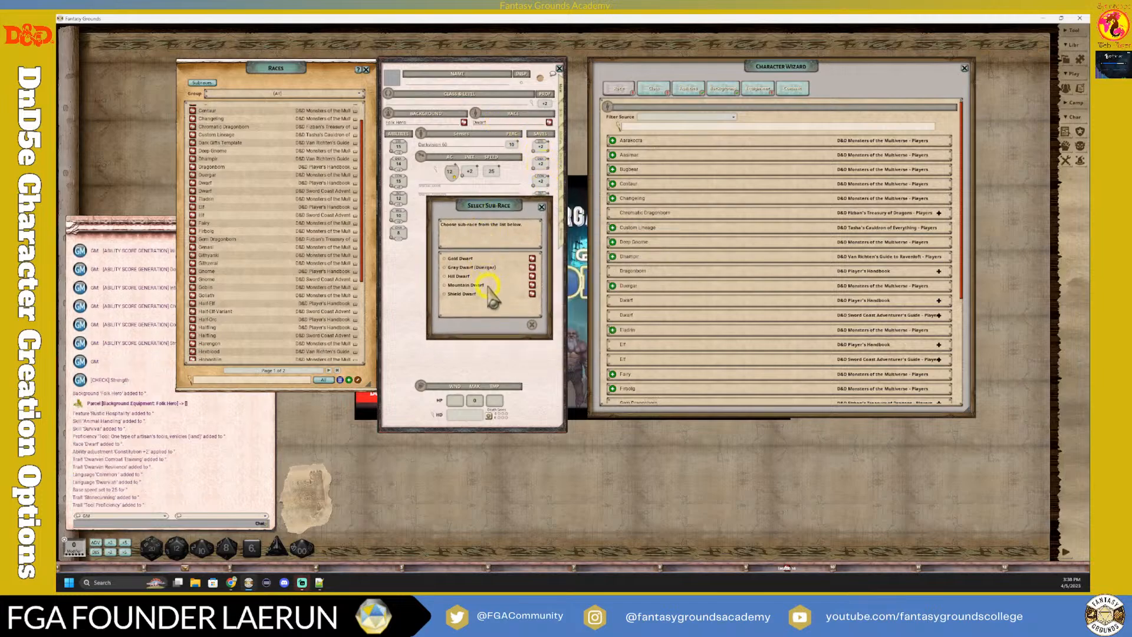
left_click(445, 276)
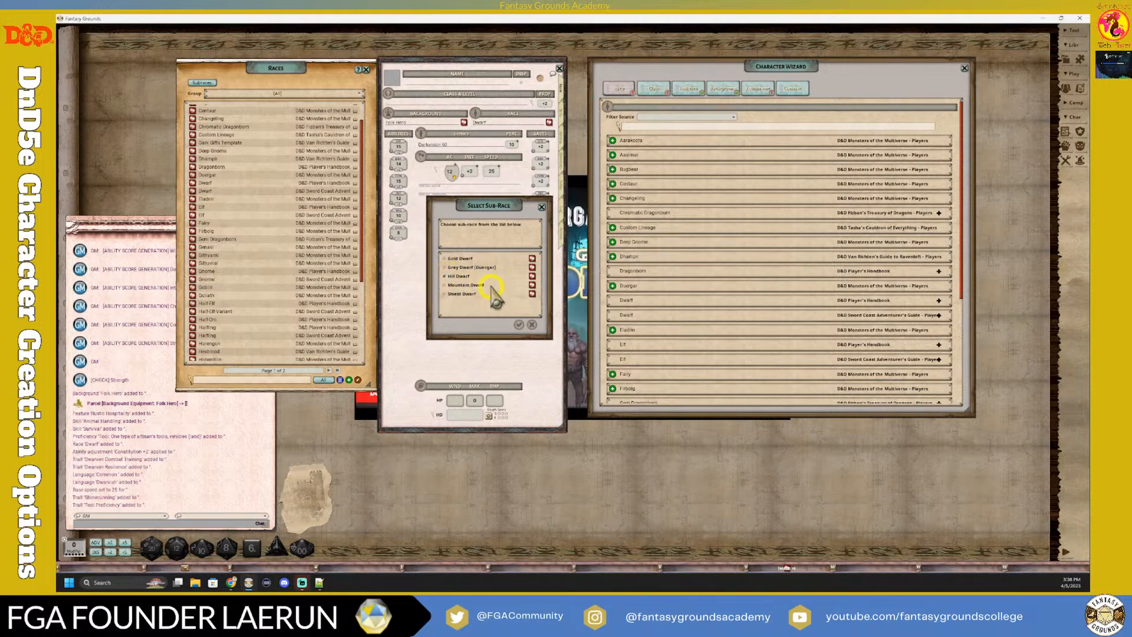
left_click(518, 322)
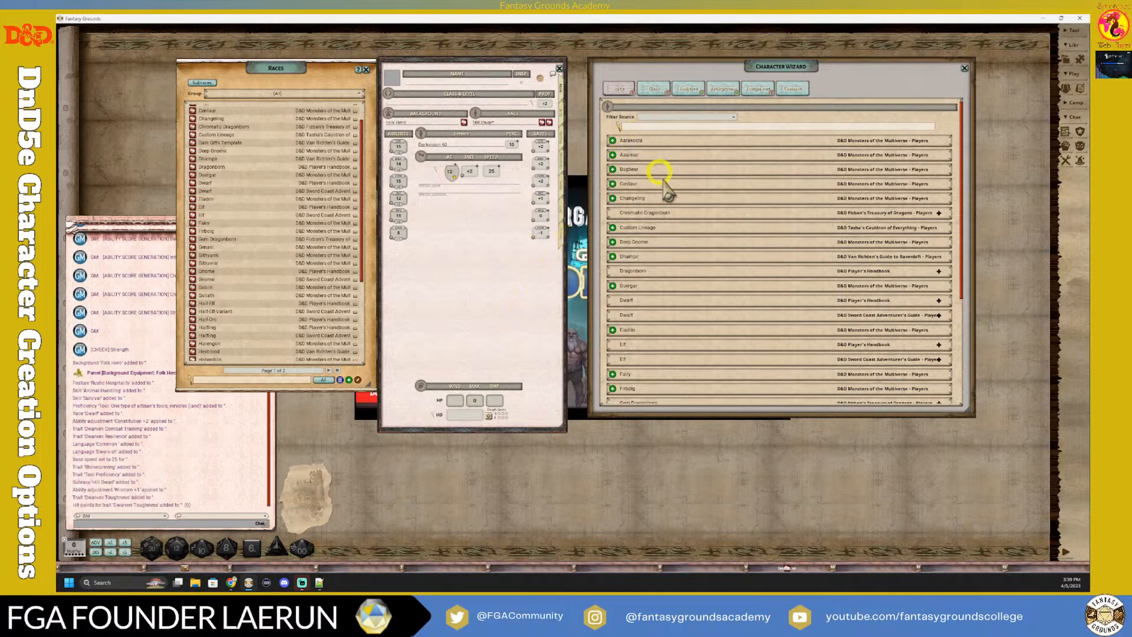
Choose the Player's Handbook Hill Dwarf in the Character Wizard and select Mason's tools as its tool proficiency
scroll(672, 212, "down", 2)
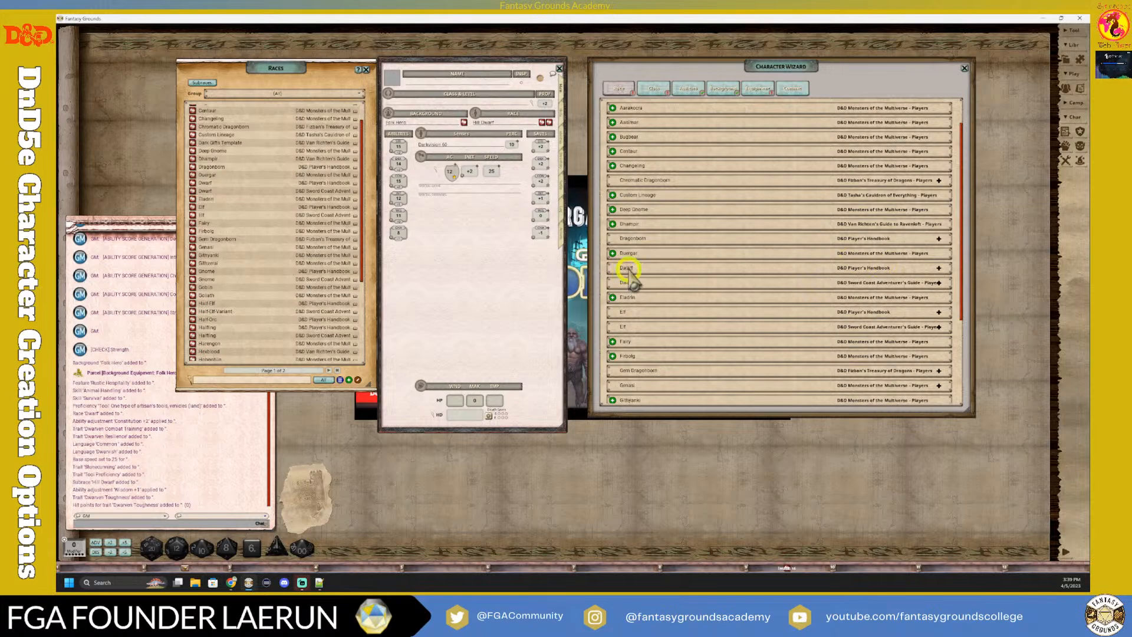
left_click(862, 265)
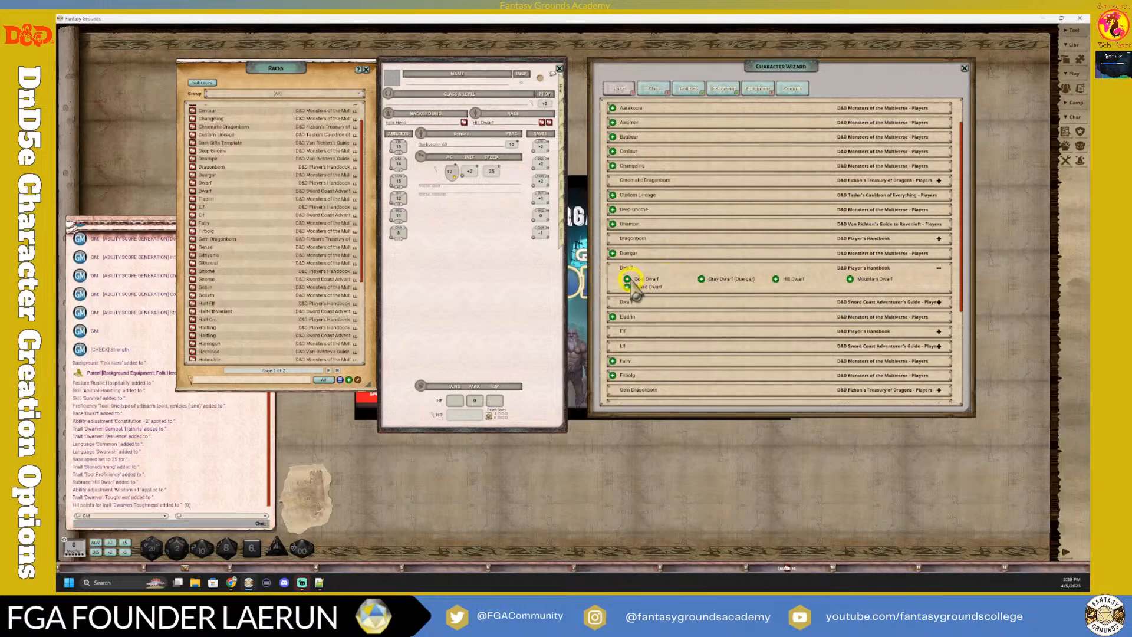
left_click(775, 280)
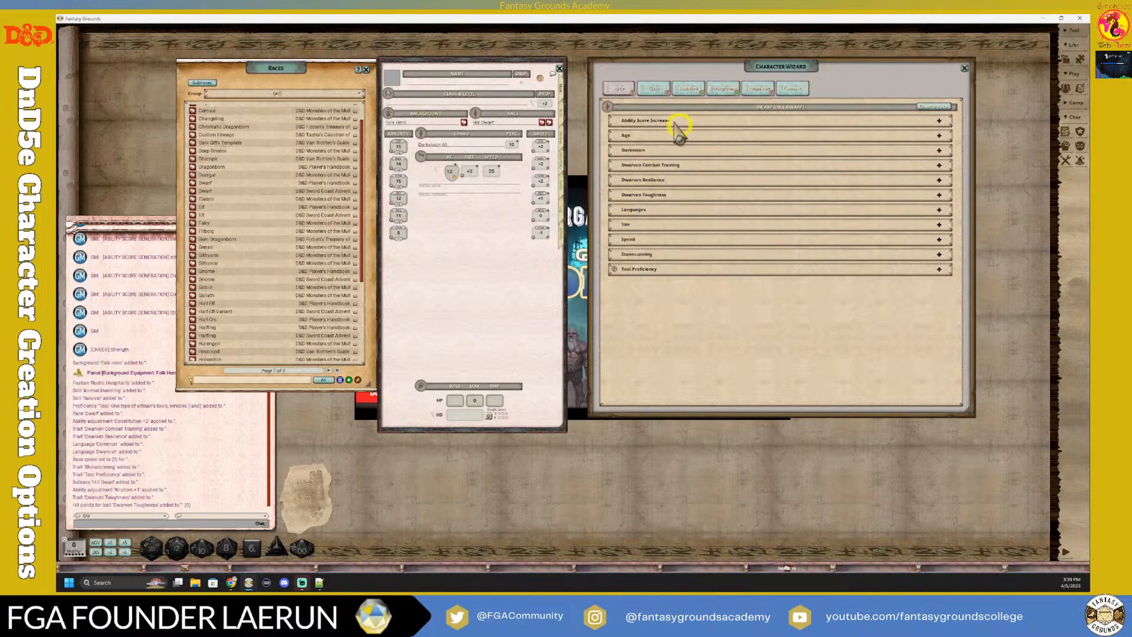
left_click(662, 270)
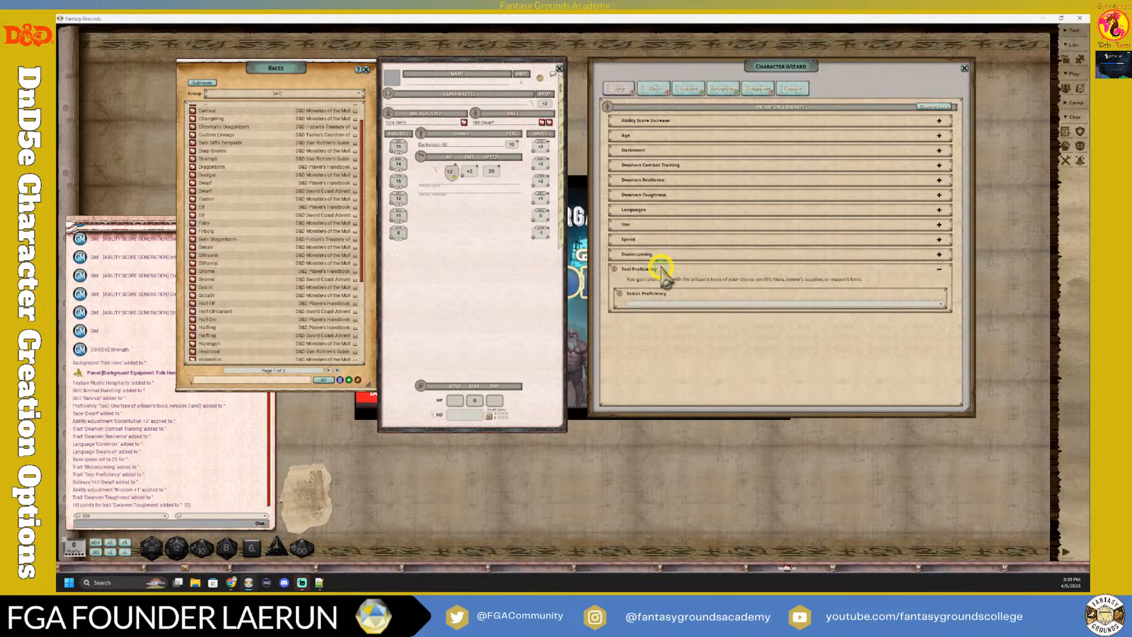
left_click(766, 304)
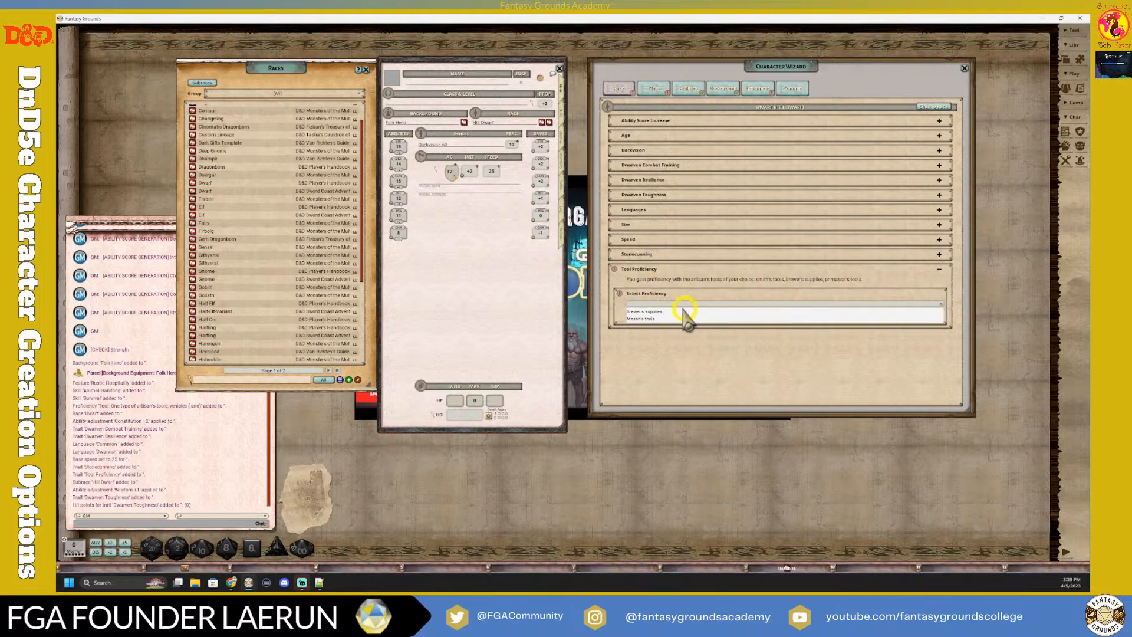
left_click(648, 318)
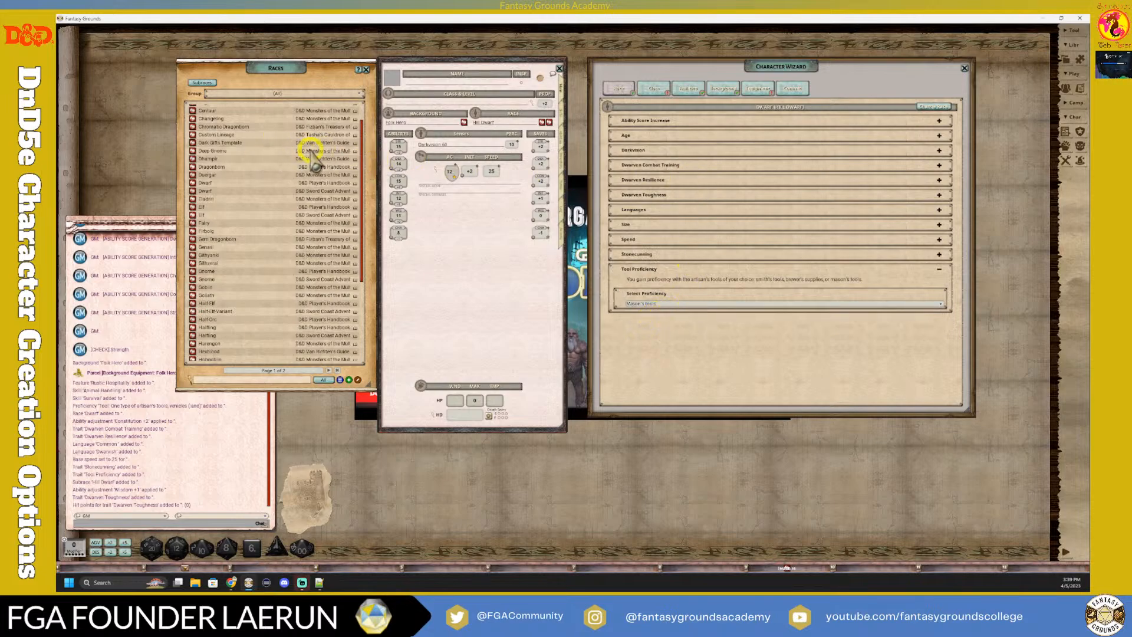
Rename the manual sheet's Tool Proficiency trait as Tool Proficiency (Mason's Tools)
left_click(561, 148)
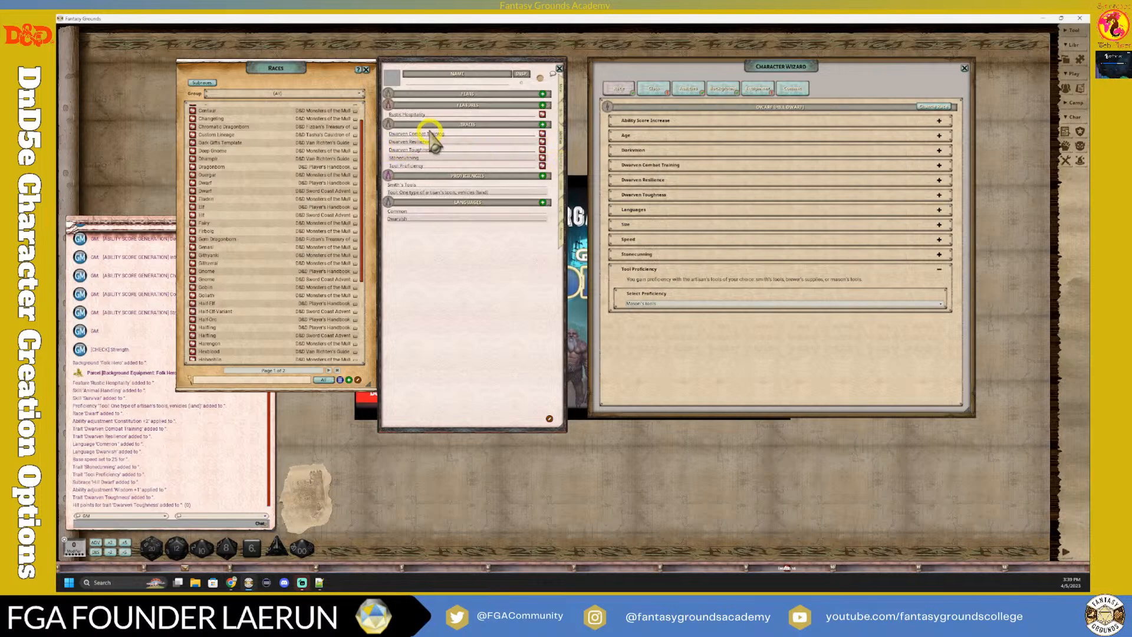
left_click(542, 166)
left_click(630, 240)
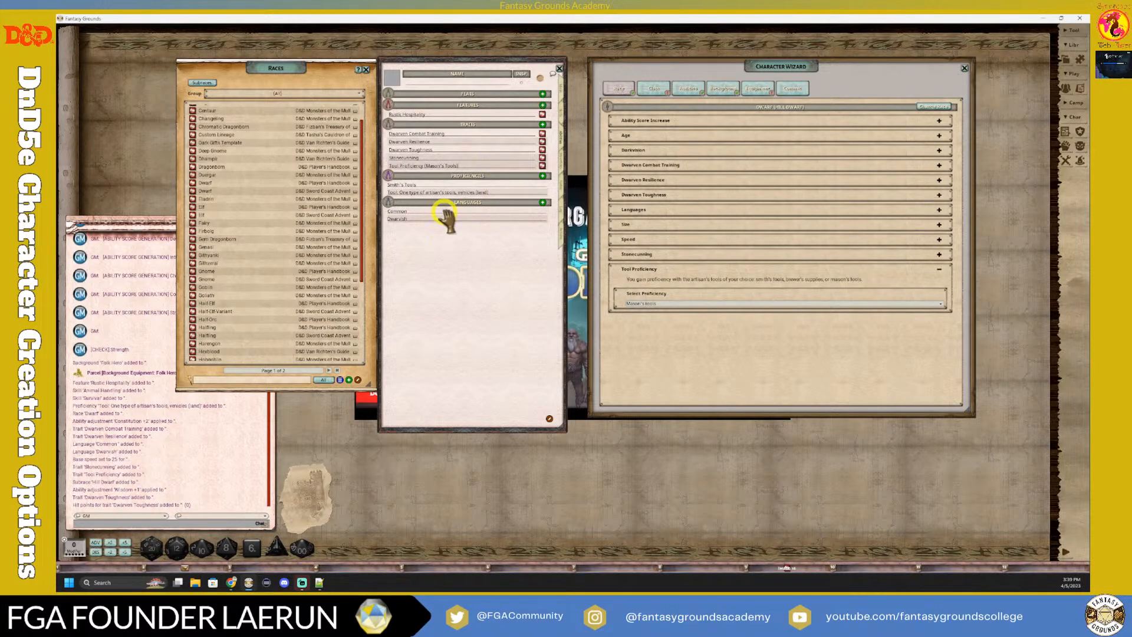
Compare the Dwarven Resilience and Dwarven Combat Training descriptions in the wizard and manual sheet, and expand the wizard's Darkvision and Age details
left_click(693, 181)
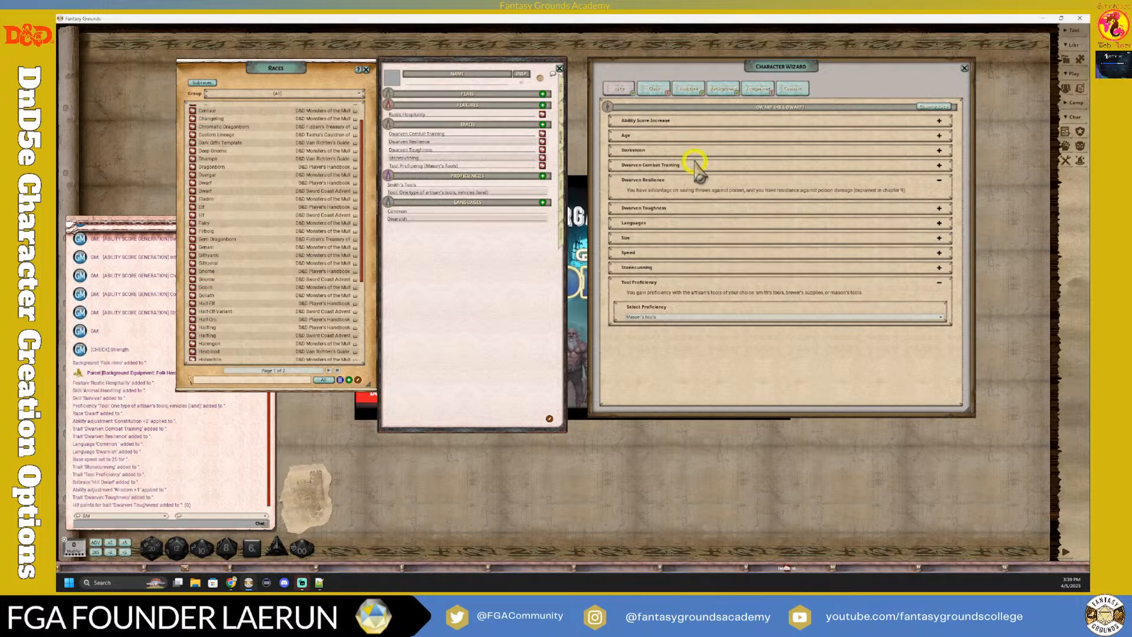
left_click(699, 166)
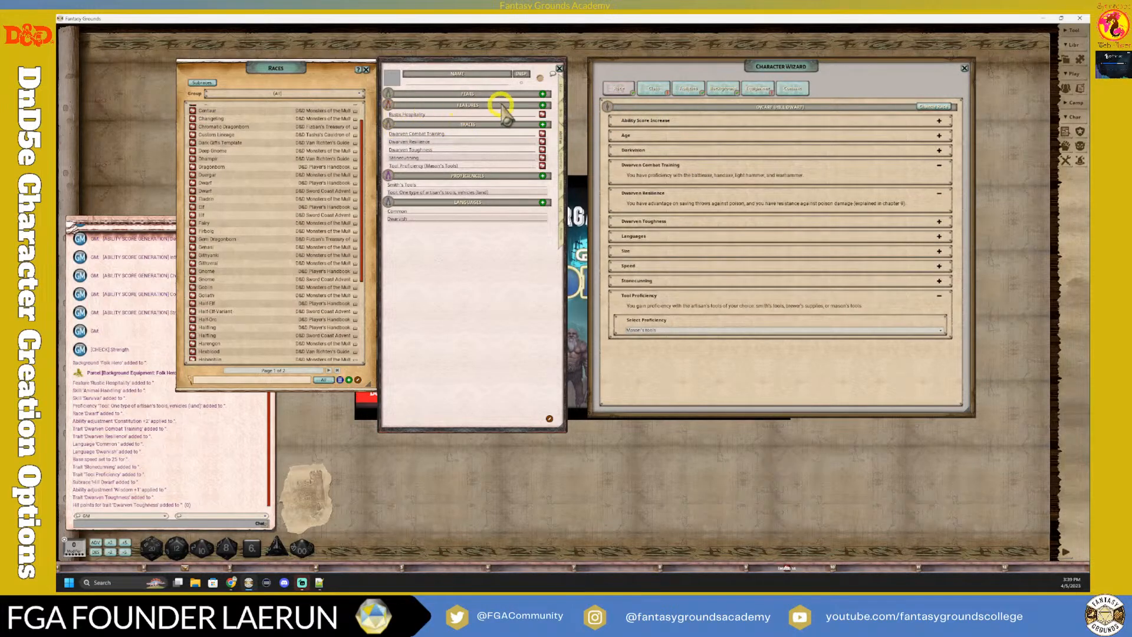
left_click(542, 134)
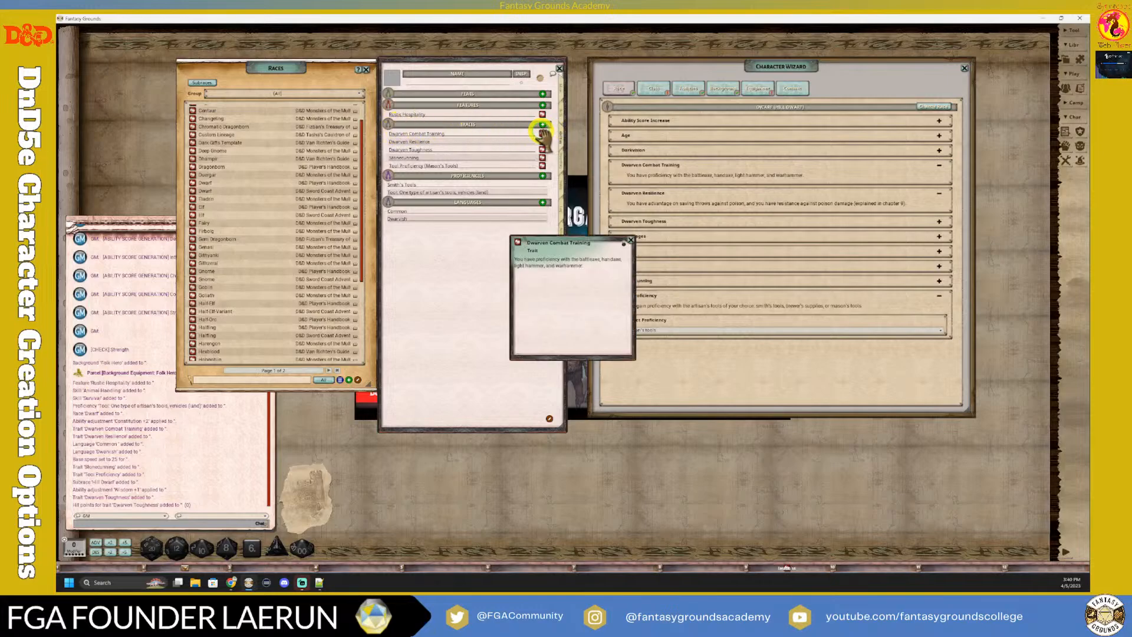
left_click(629, 240)
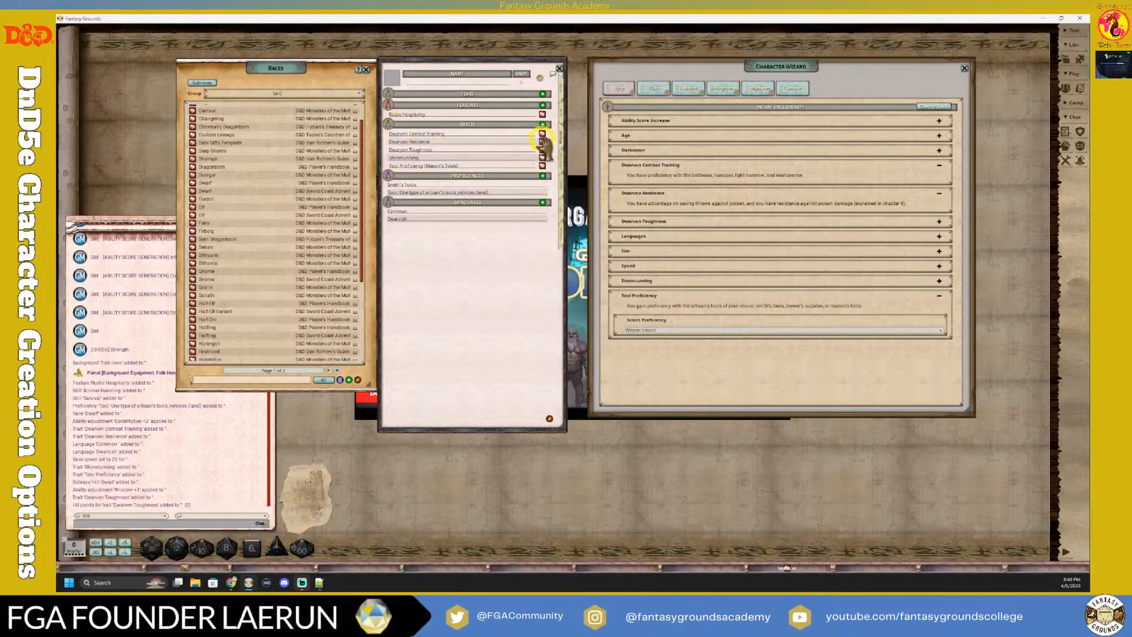
left_click(542, 142)
left_click(630, 240)
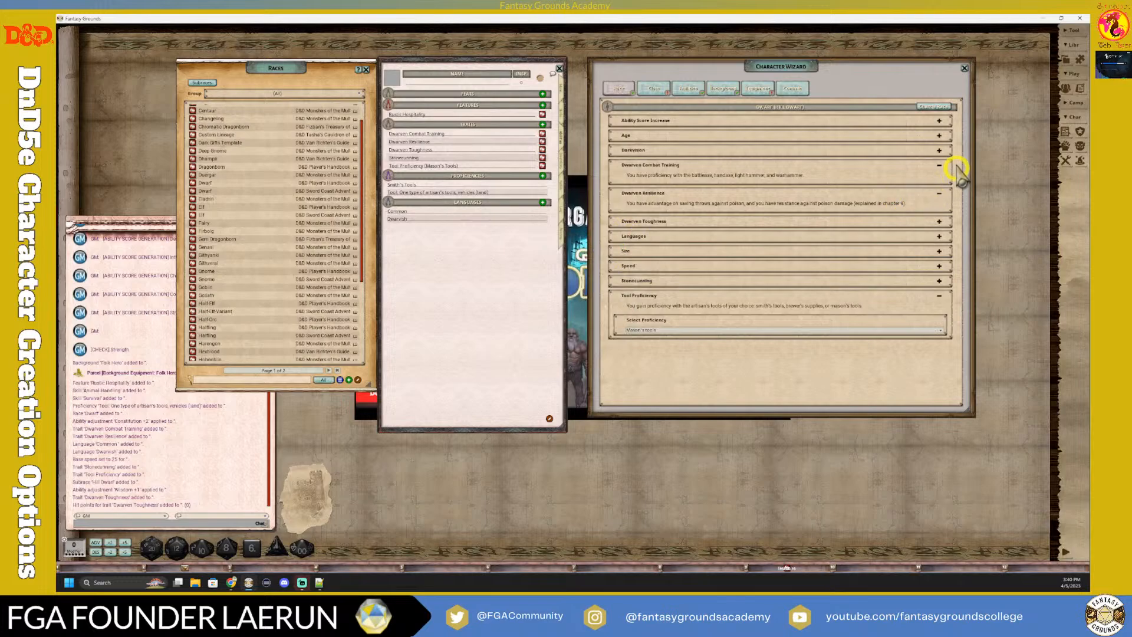
left_click(939, 150)
left_click(939, 135)
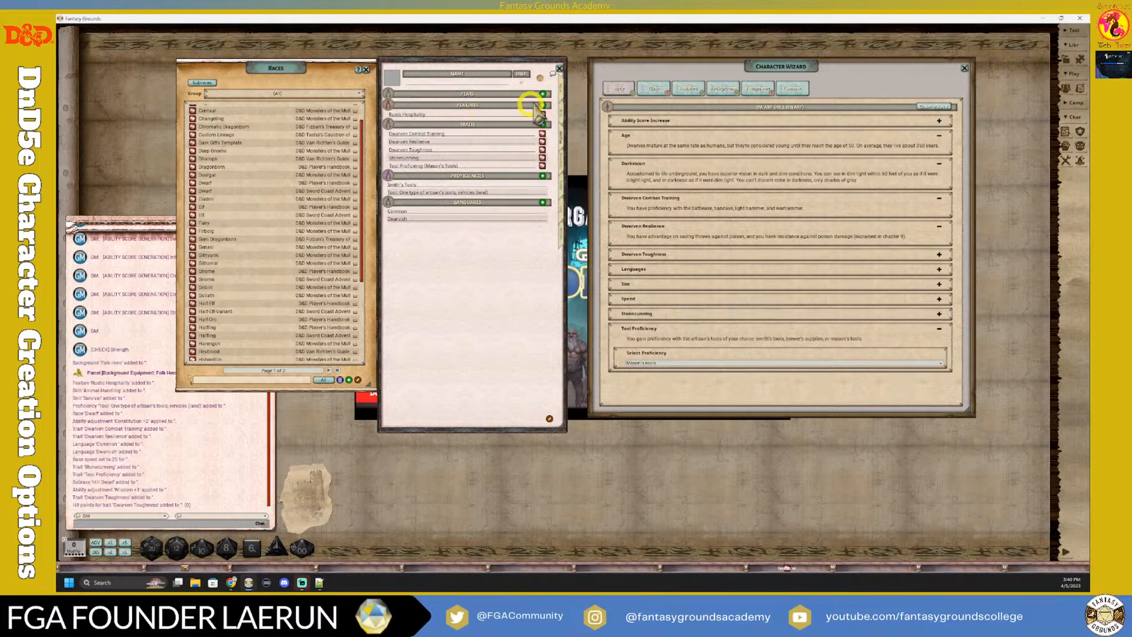
Return to the manual sheet's main page and replace the Races list with the Classes list, placed beside the sheet
left_click(560, 85)
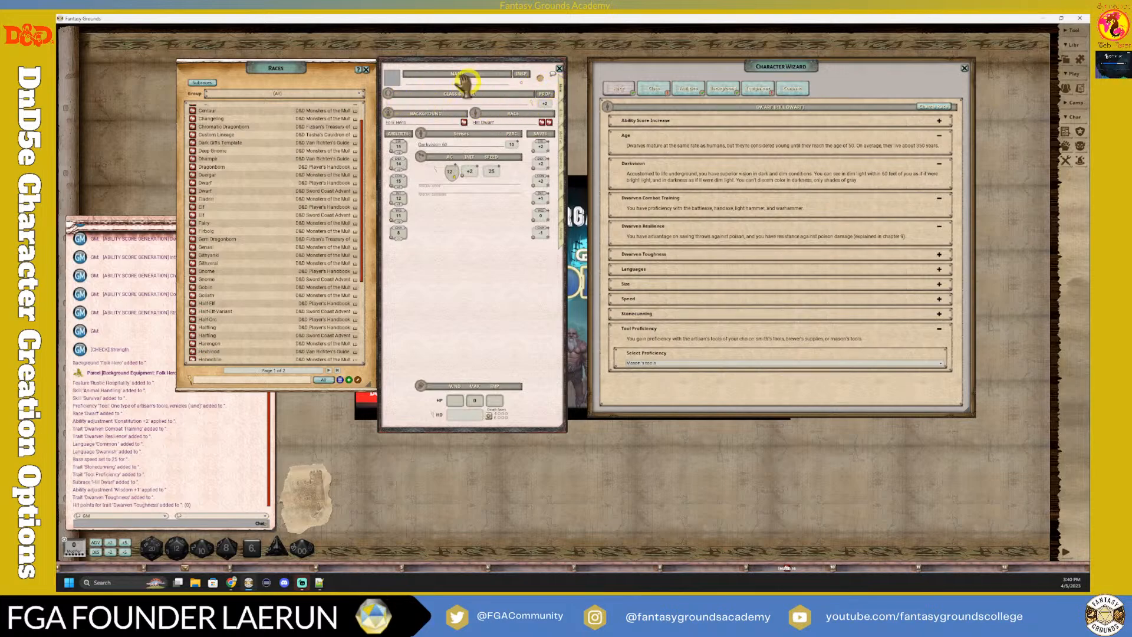
left_click(366, 70)
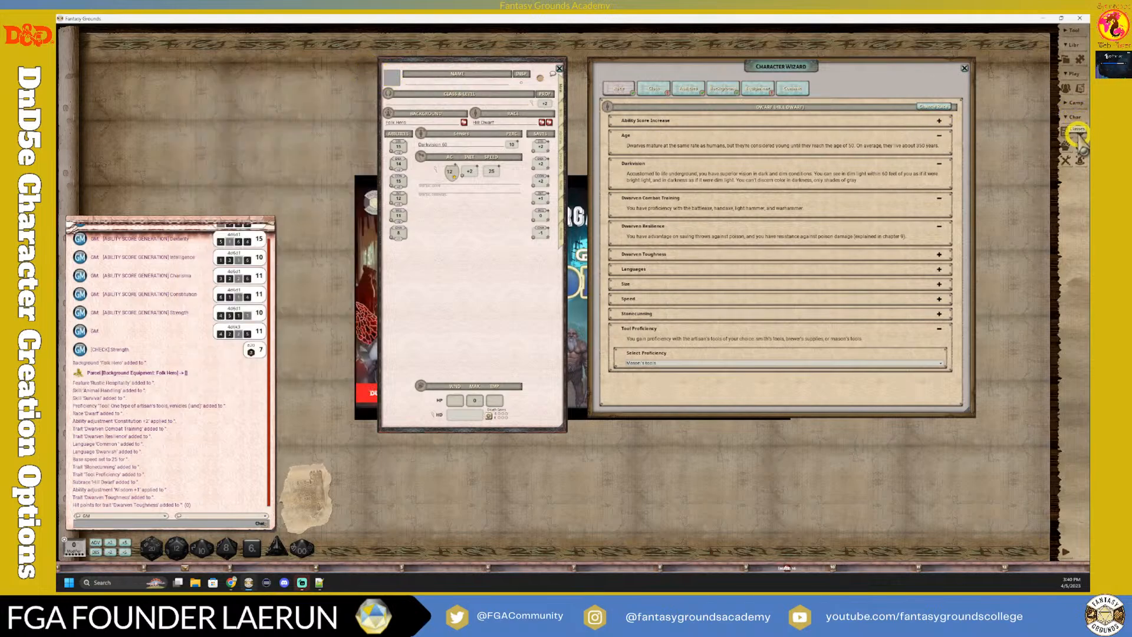
left_click(1077, 134)
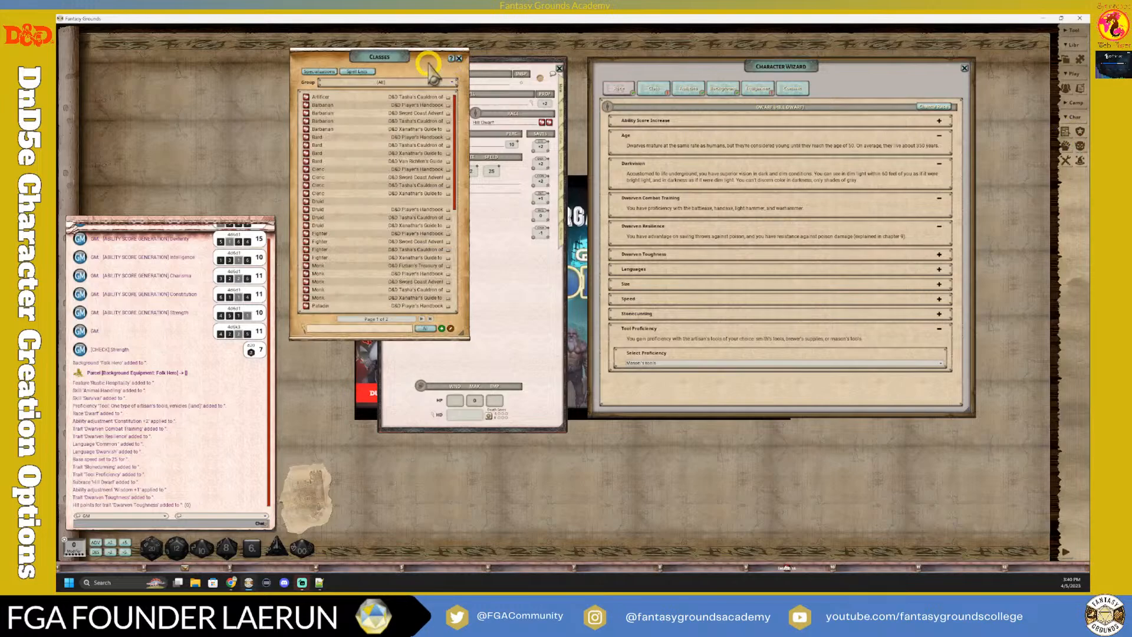
left_click_drag(433, 74, 327, 81)
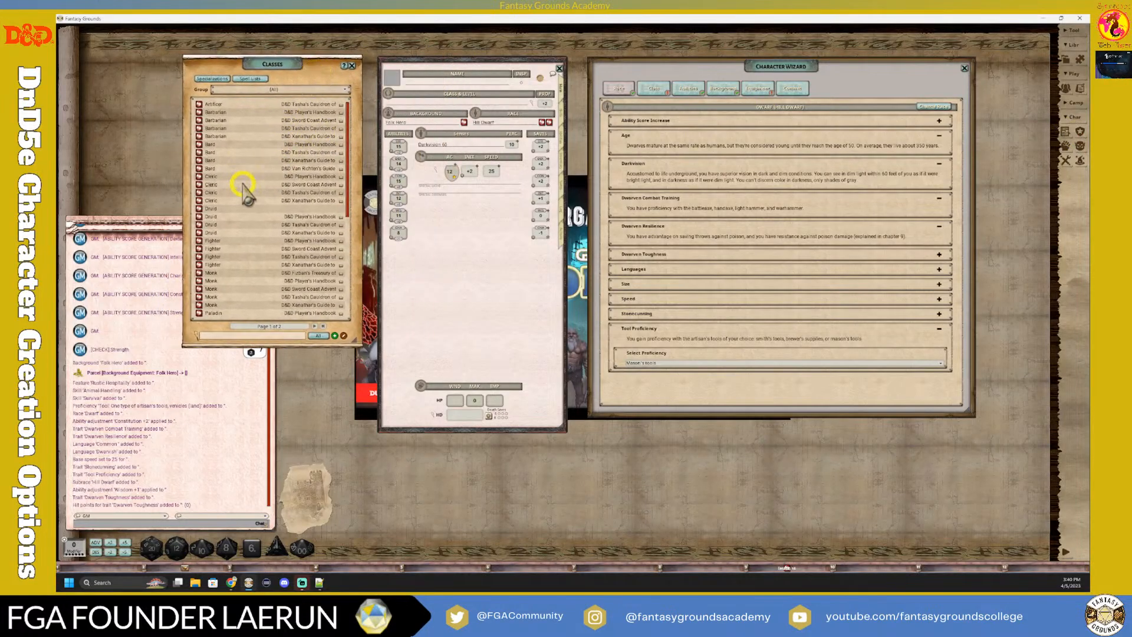
Open the manual sheet's class and level details and add the Player's Handbook Cleric to them
scroll(243, 187, "down", 1)
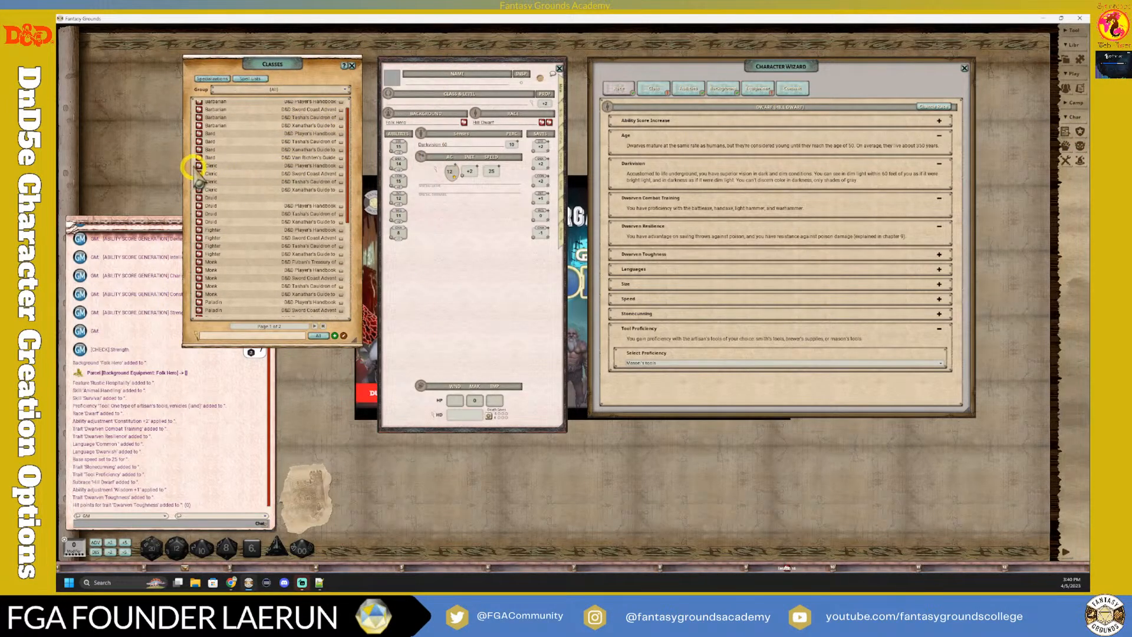
left_click_drag(198, 168, 538, 109)
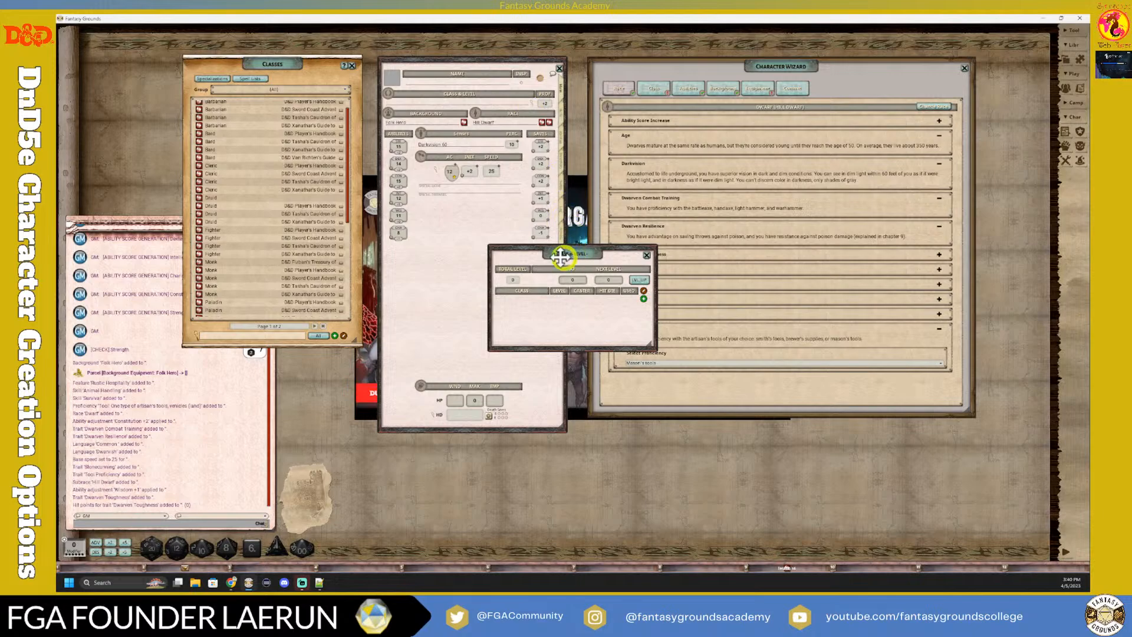
left_click_drag(561, 253, 460, 247)
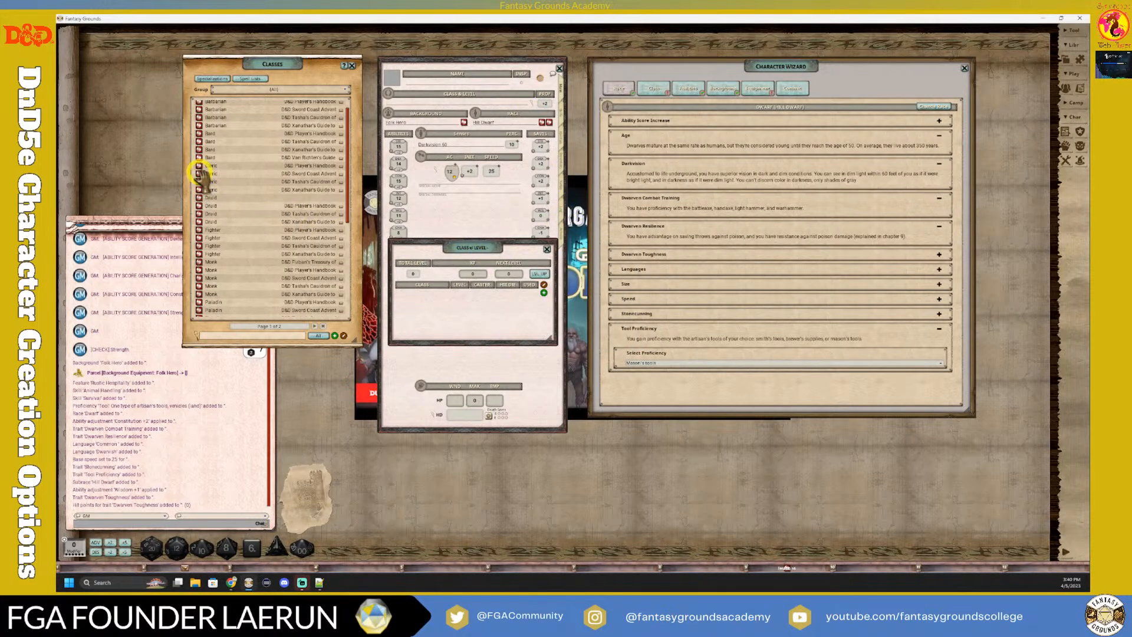
left_click_drag(199, 165, 431, 303)
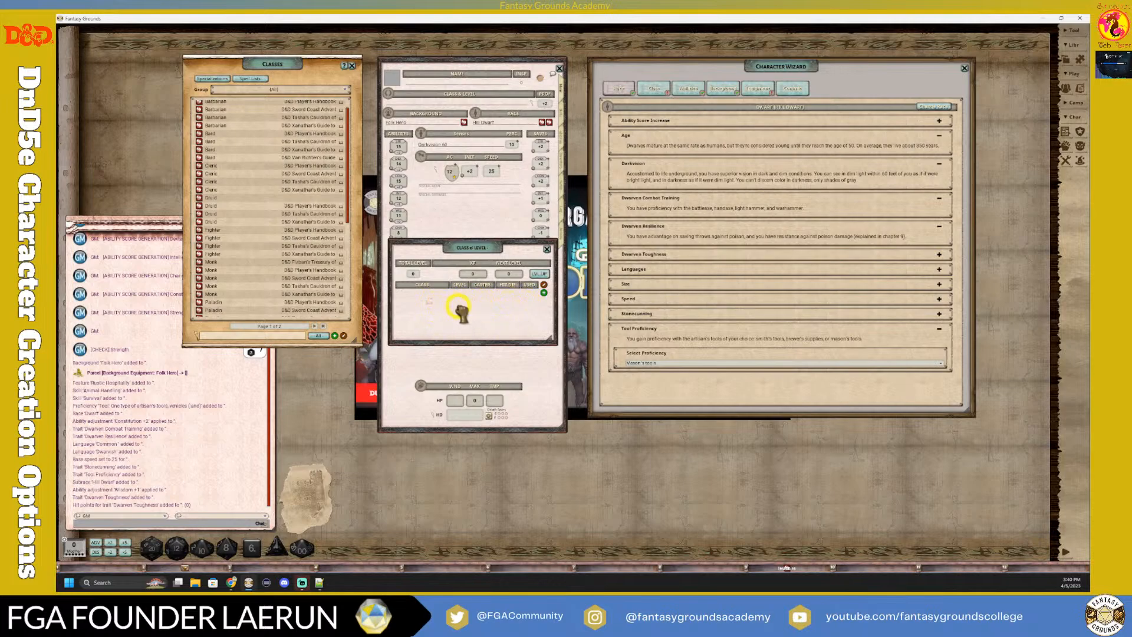
left_click_drag(462, 311, 462, 311)
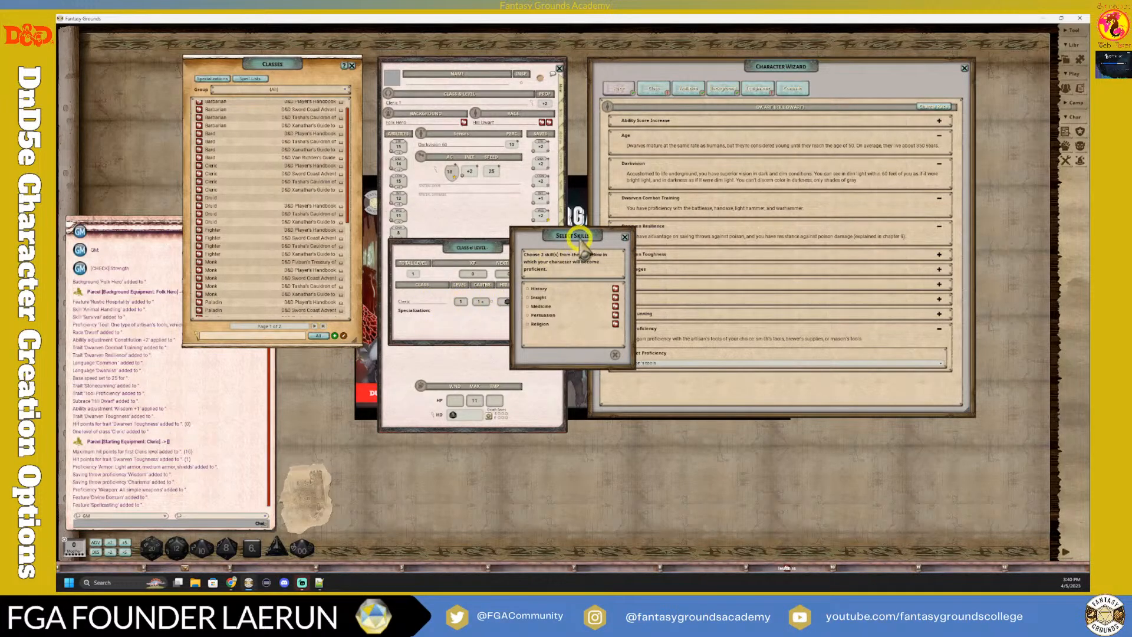
Arrange the open windows to reveal the manual sheet's skills, and choose Medicine and Religion as the Cleric's two skill proficiencies
left_click_drag(577, 234, 609, 118)
left_click_drag(491, 248, 662, 441)
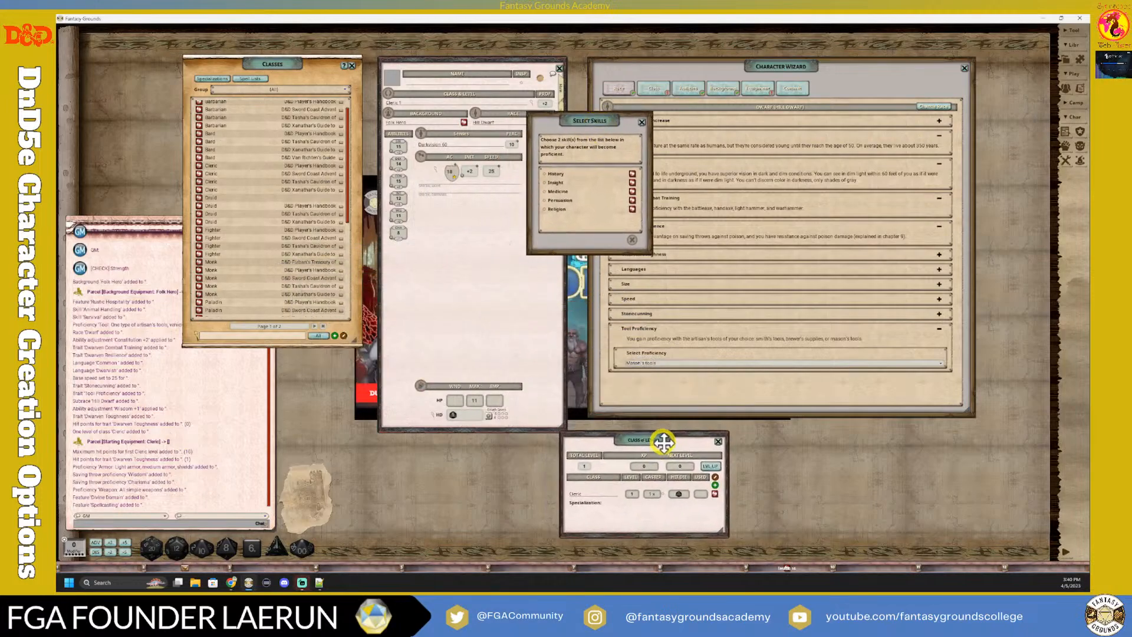
left_click_drag(584, 125, 636, 159)
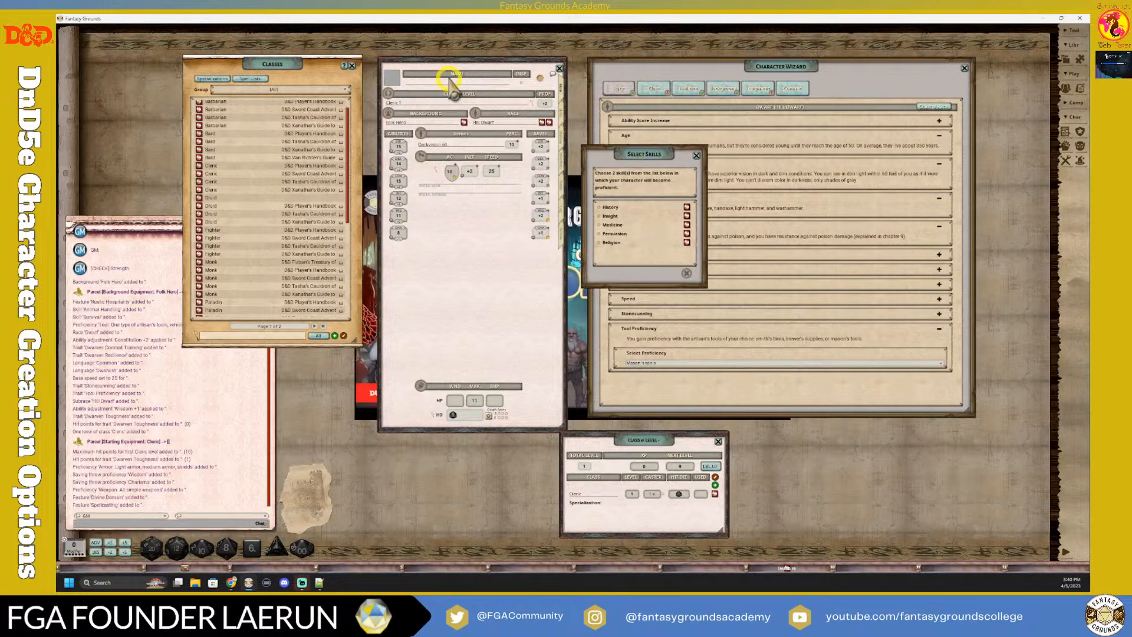
left_click(561, 135)
left_click(562, 121)
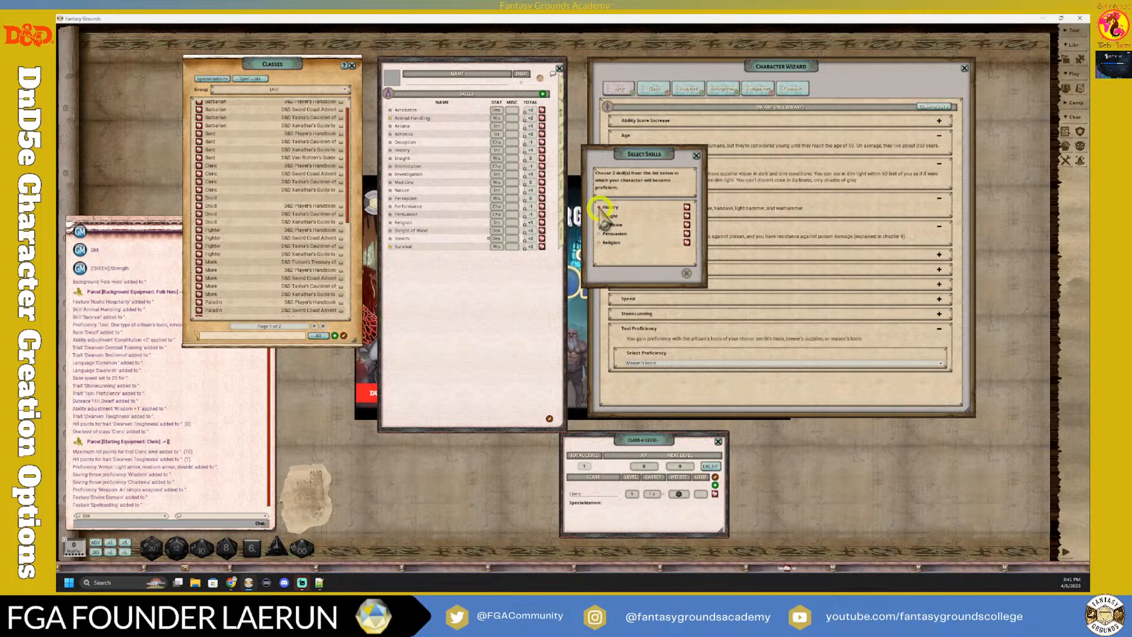
left_click(599, 207)
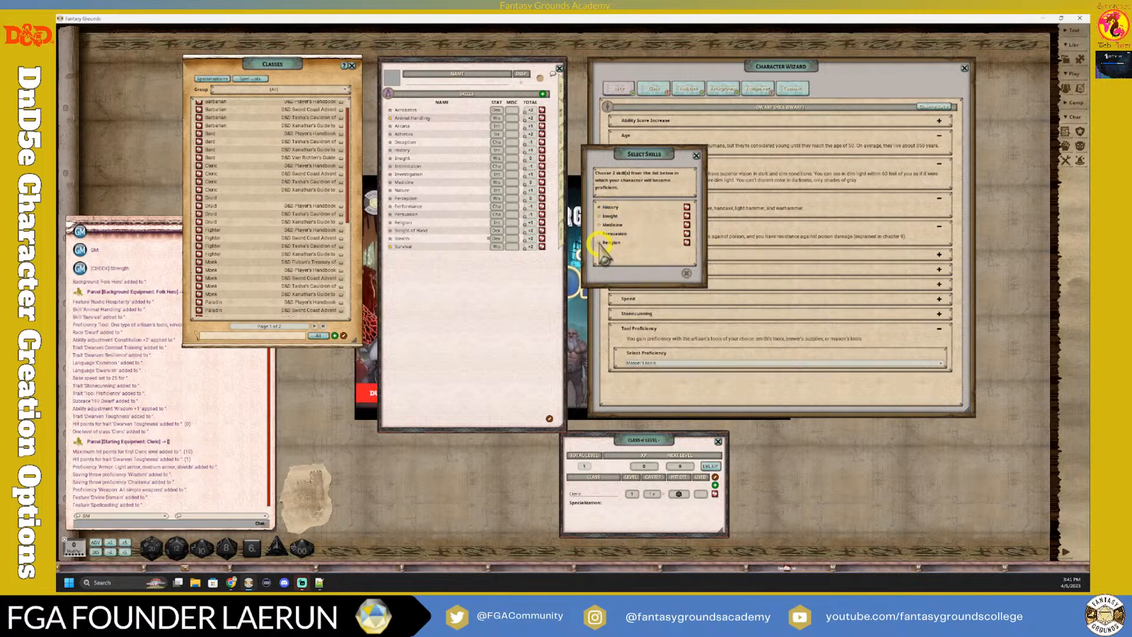
left_click(602, 243)
left_click(602, 208)
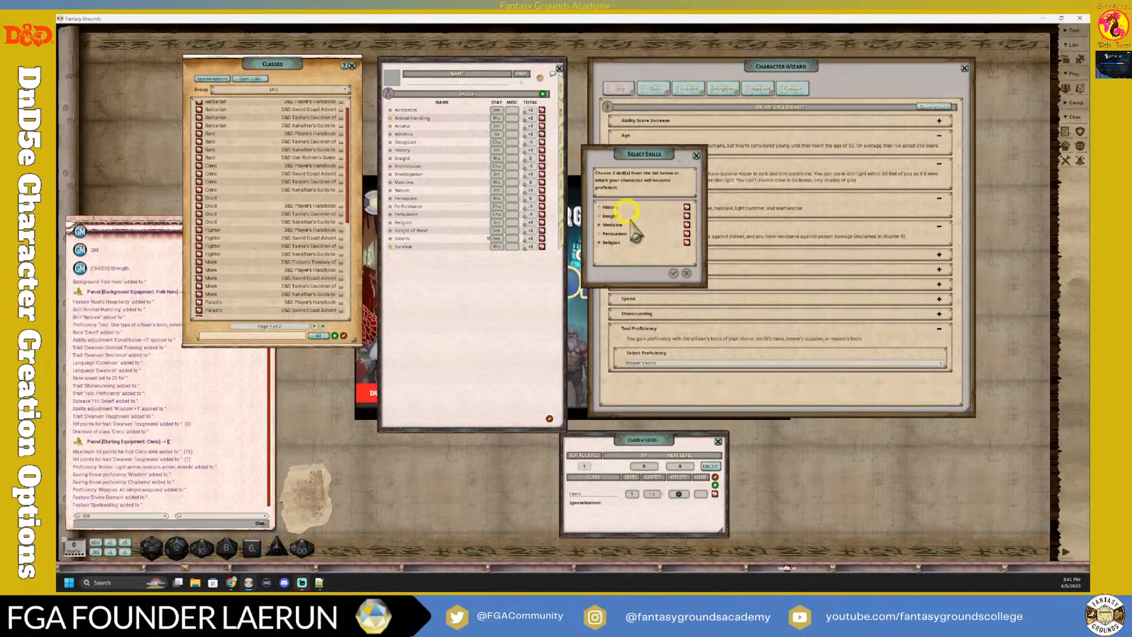
left_click(673, 271)
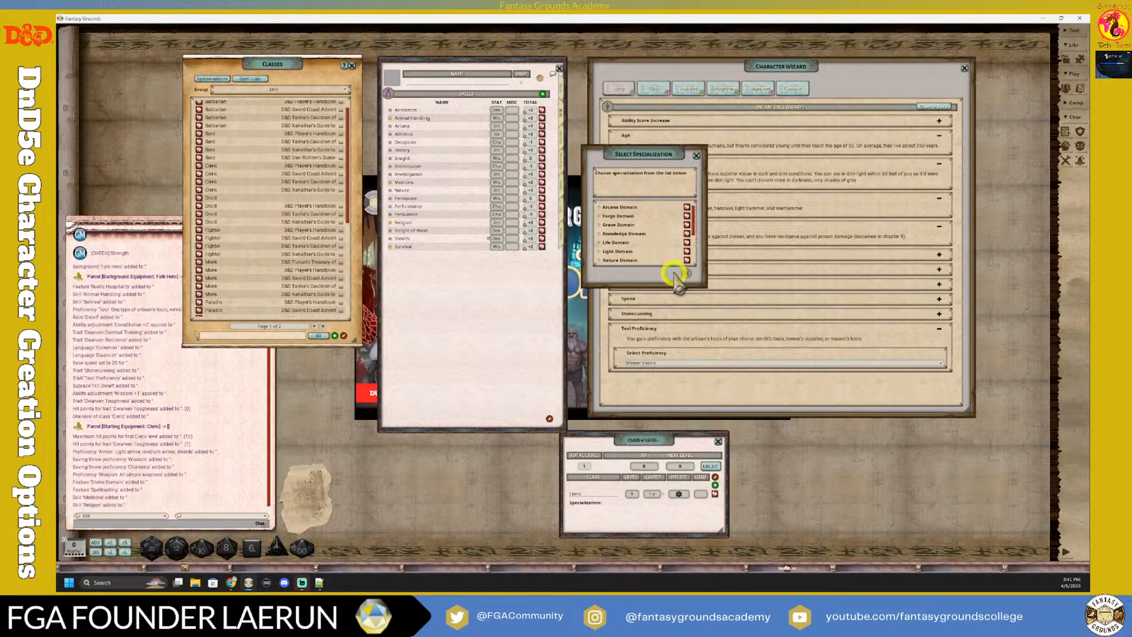
Choose Life Domain as the manual Cleric's specialization
scroll(654, 239, "down", 3)
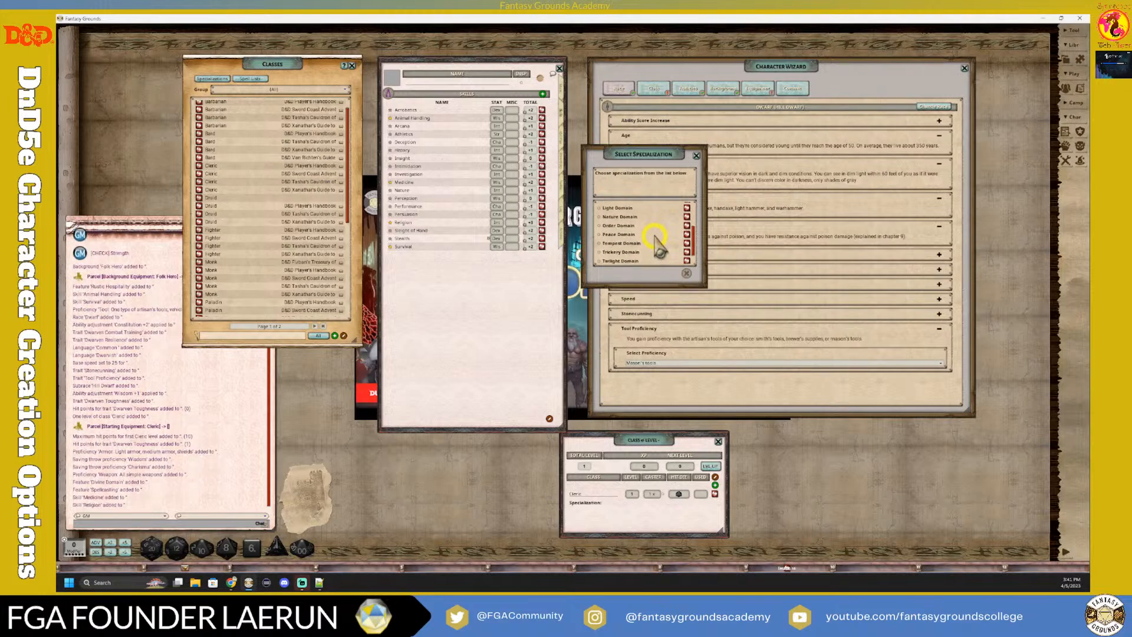
scroll(661, 254, "up", 2)
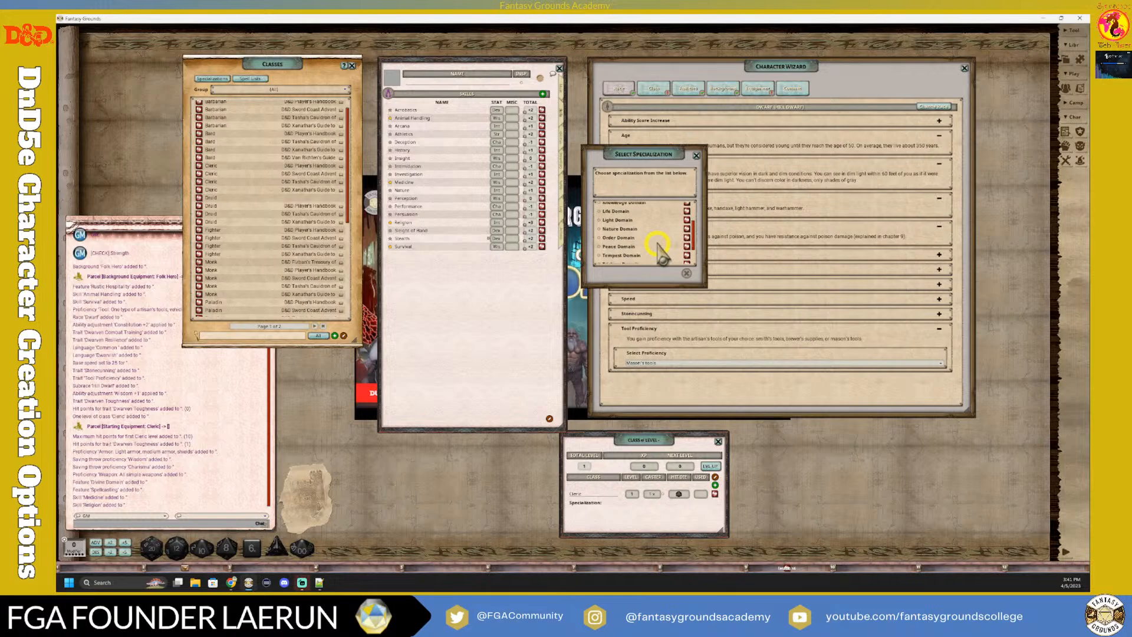
left_click(599, 211)
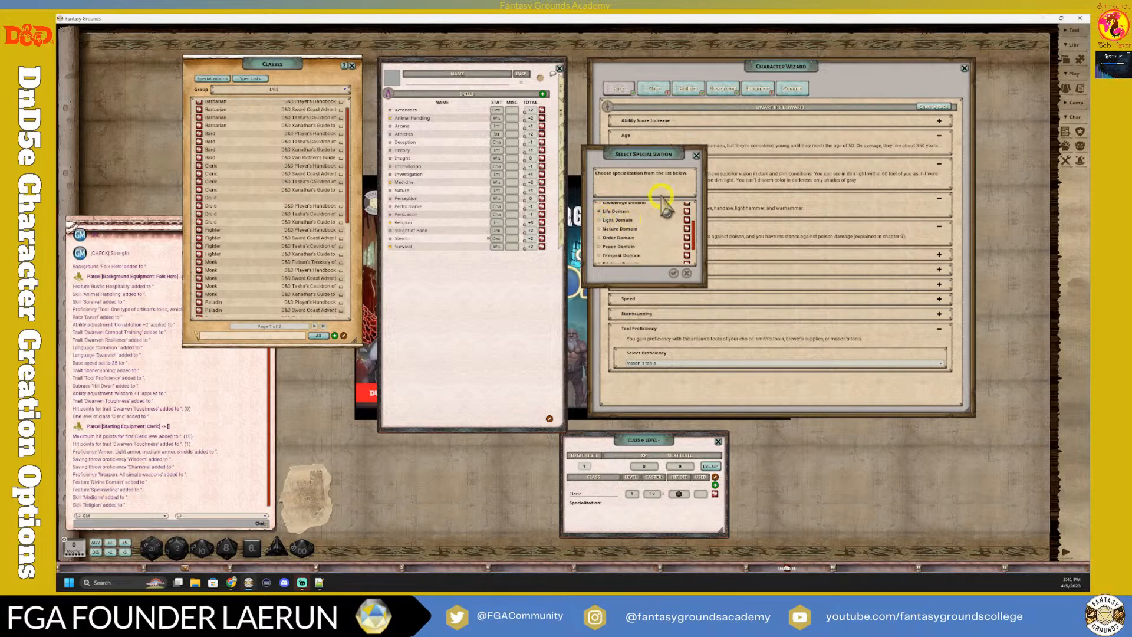
left_click(671, 273)
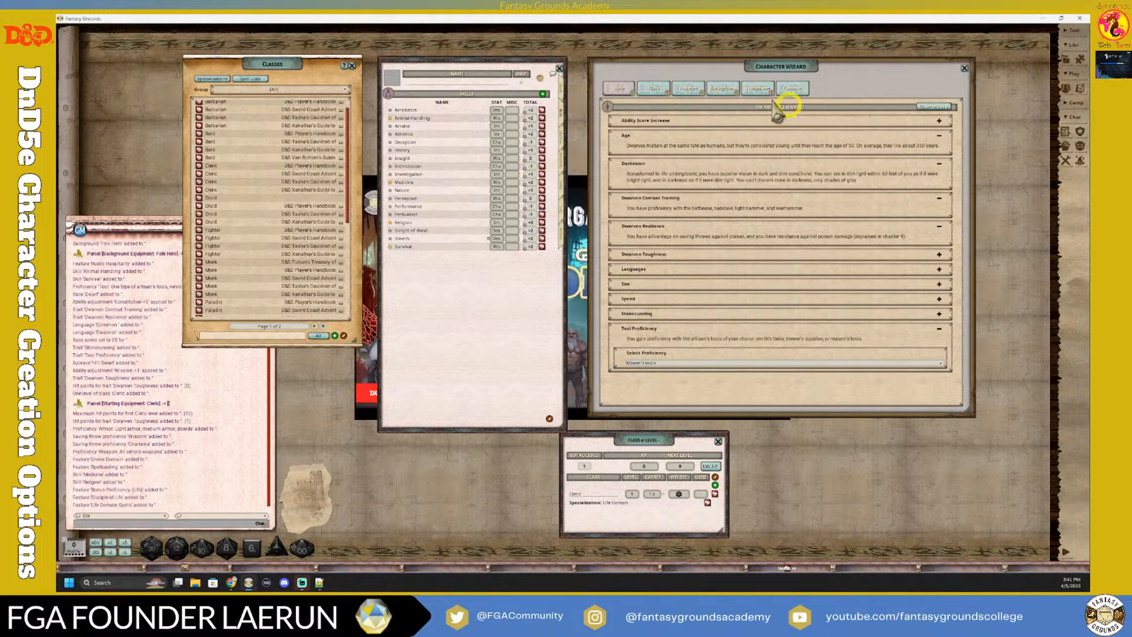
Add the Cleric class in the Character Wizard and select Life Domain as its Divine Domain specialization
left_click(651, 90)
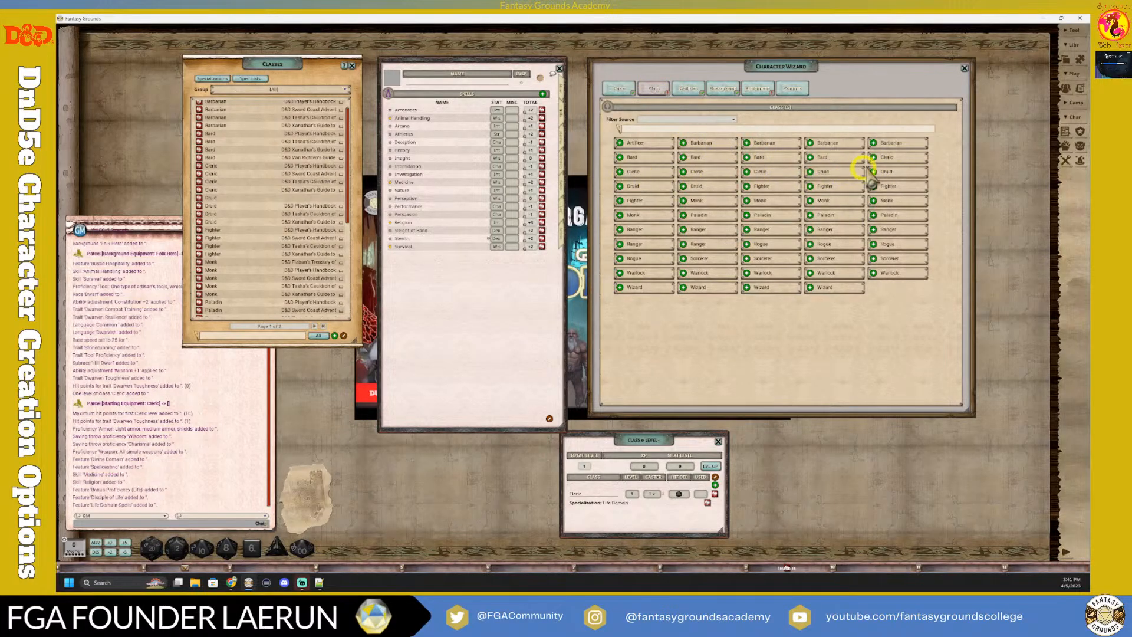
left_click(620, 172)
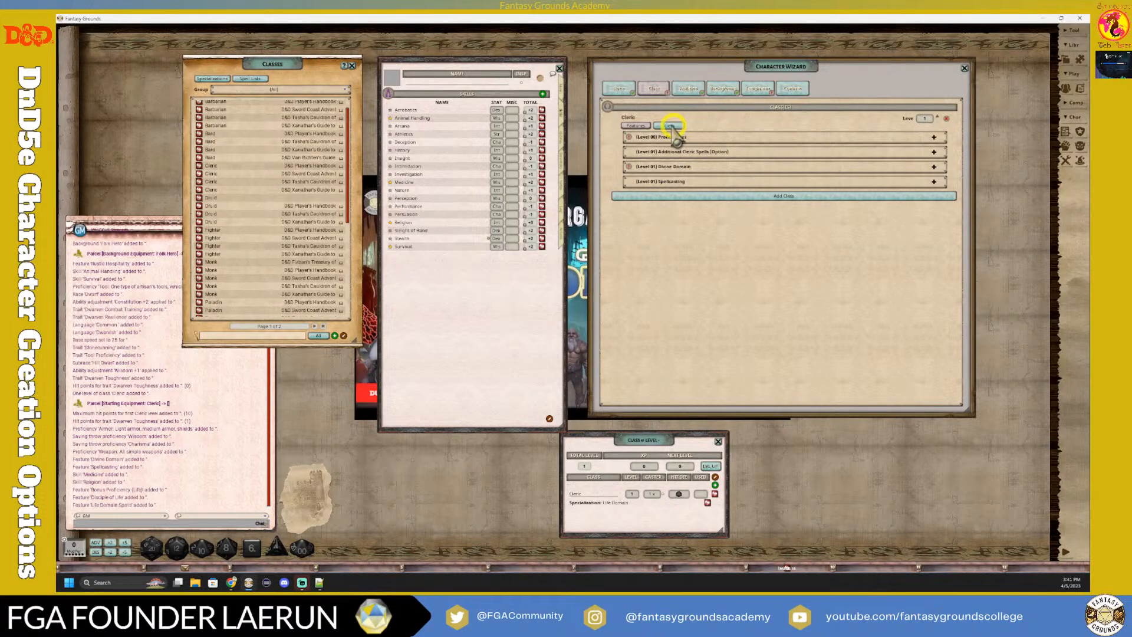
left_click(715, 168)
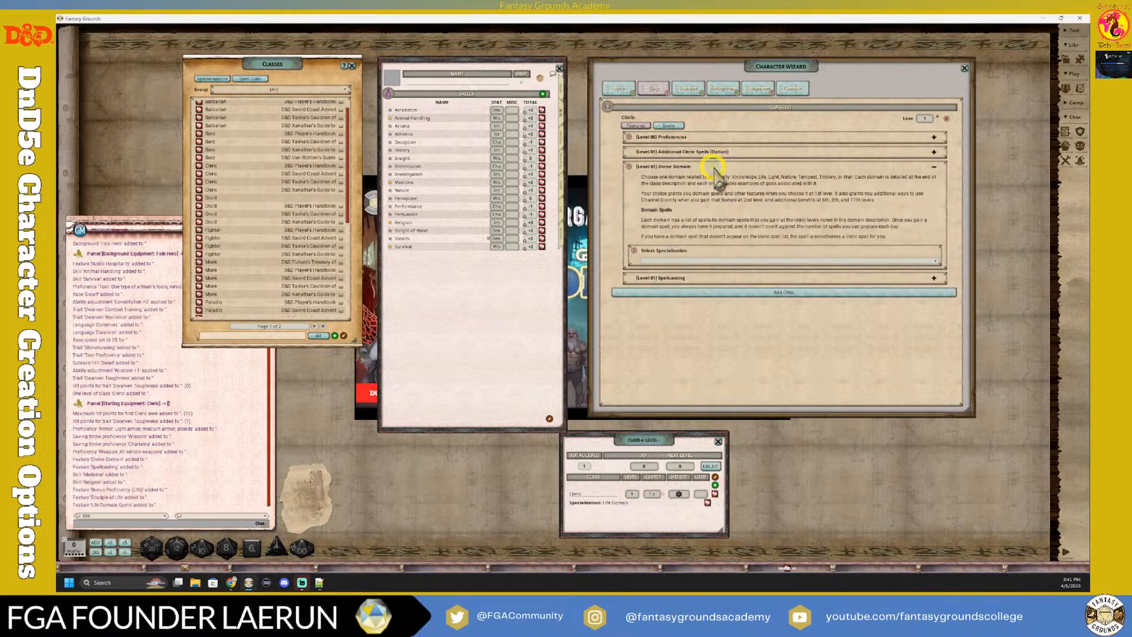
left_click(766, 260)
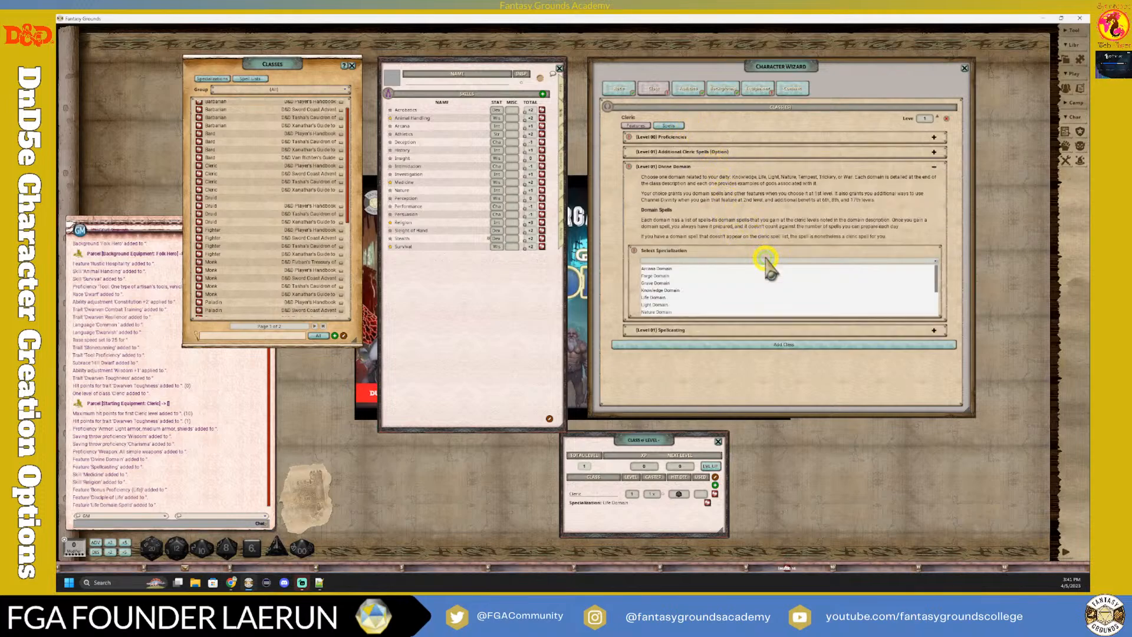
left_click(653, 287)
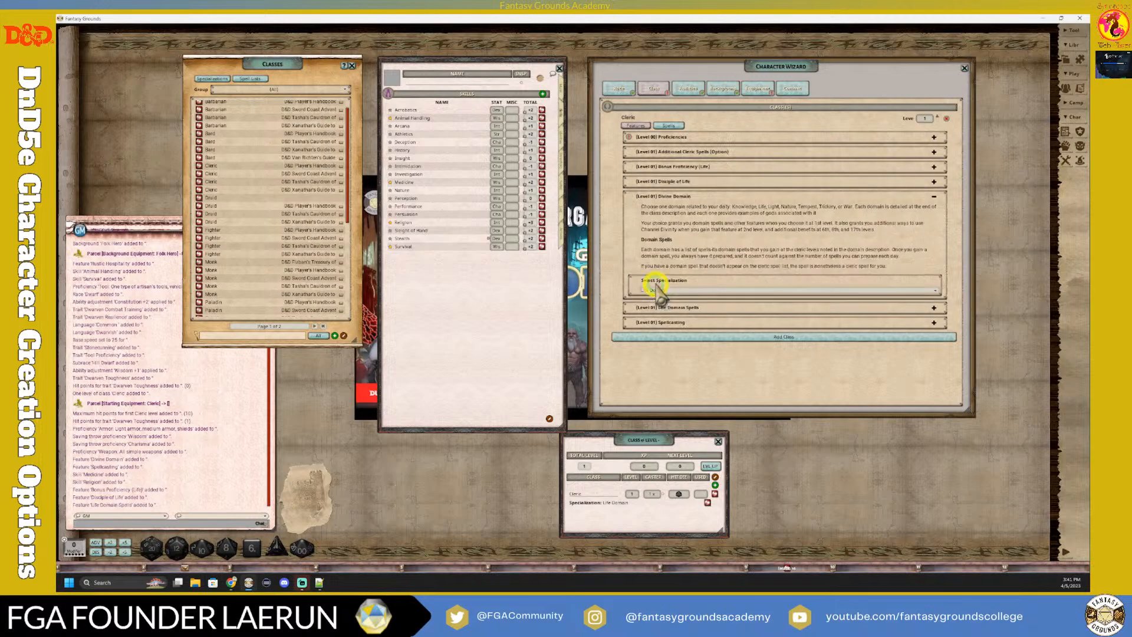
Choose Medicine and Religion as the wizard Cleric's two skill proficiencies and open the class's spell selection
left_click(664, 137)
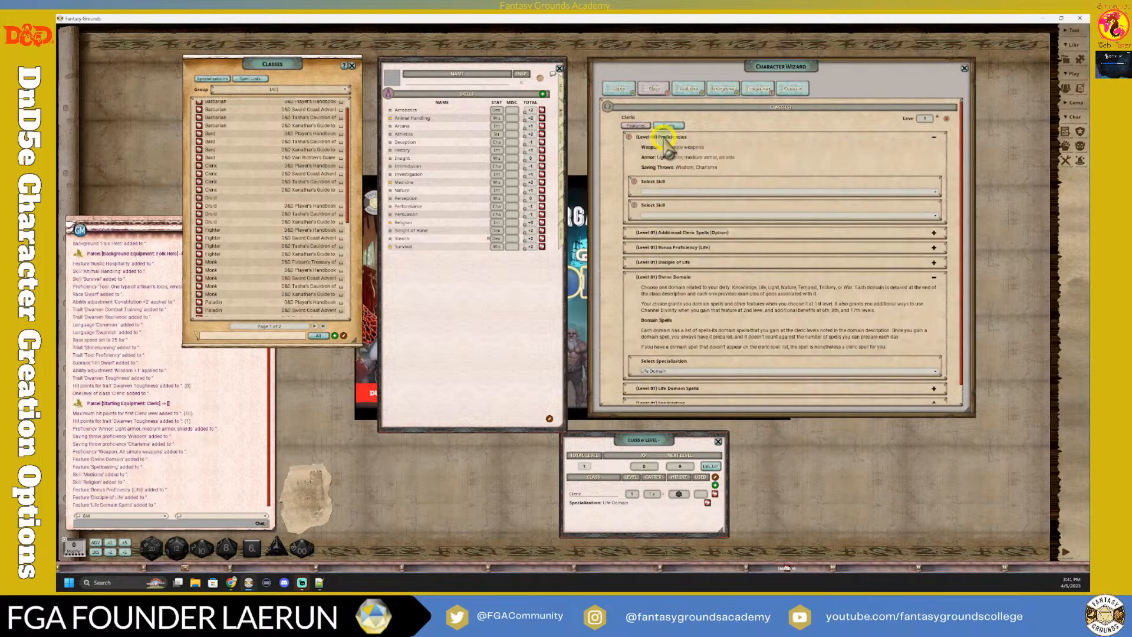
left_click(707, 191)
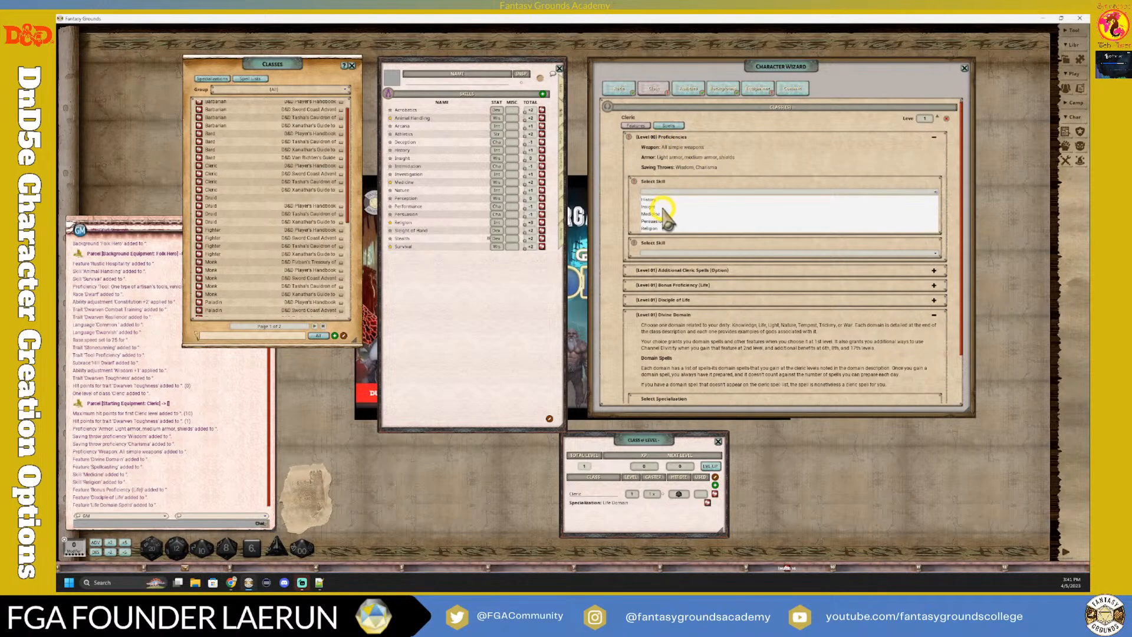
left_click(655, 216)
left_click(698, 216)
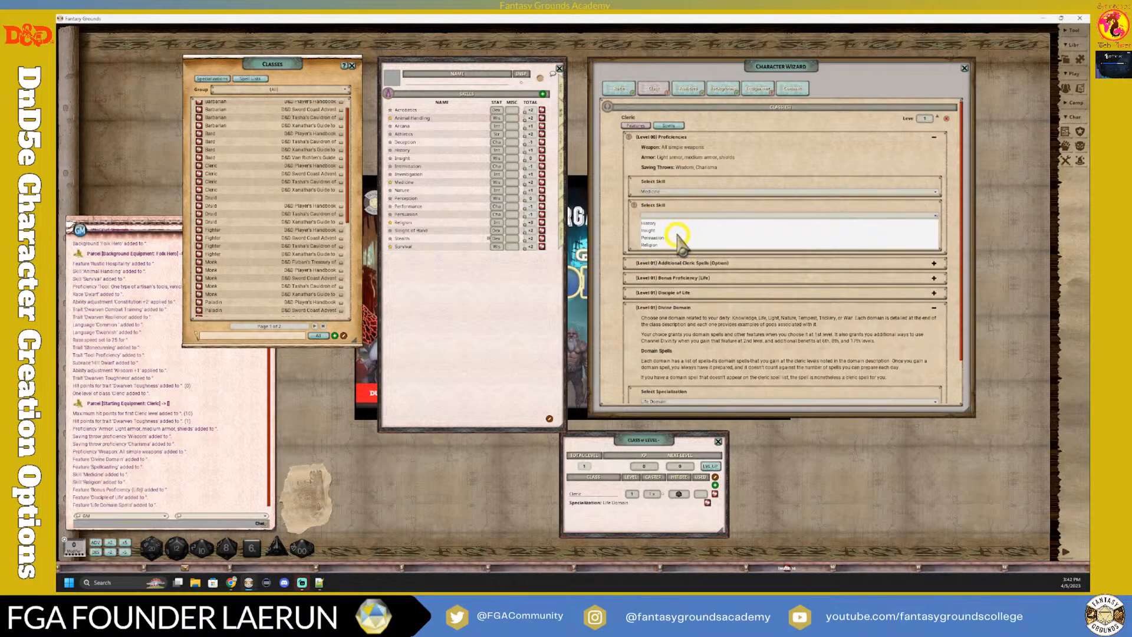
left_click(650, 233)
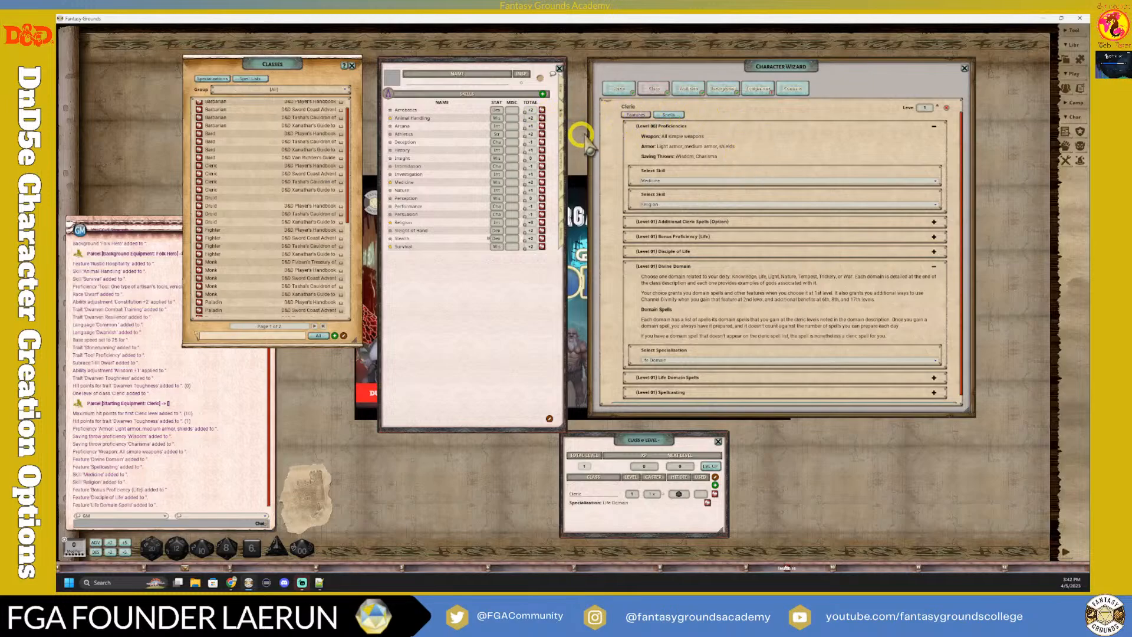
left_click(670, 114)
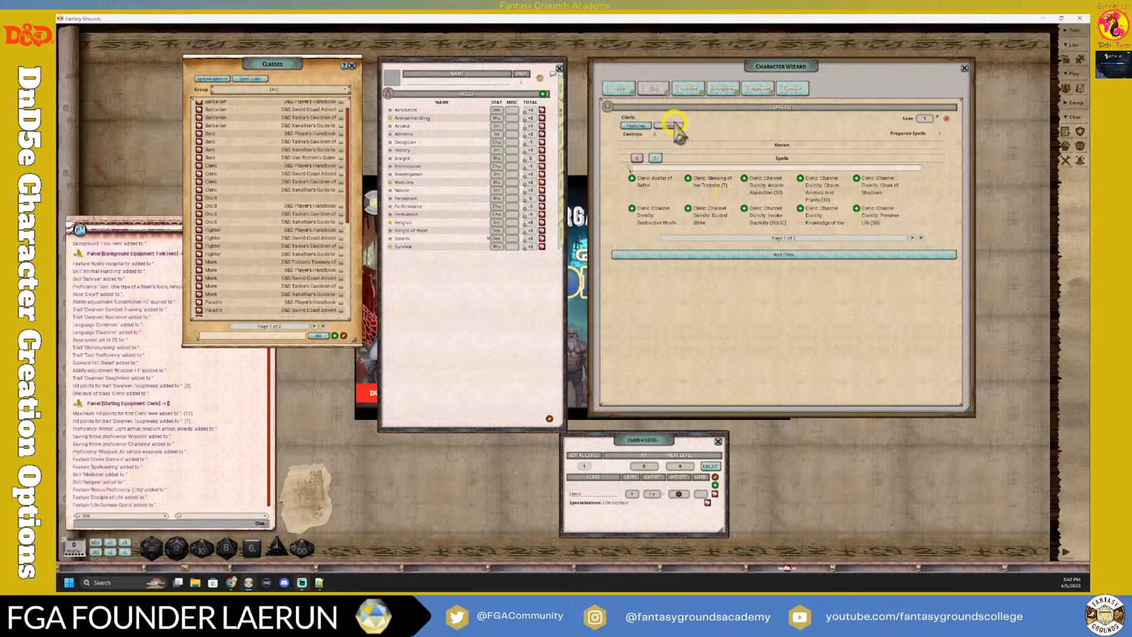
left_click(910, 238)
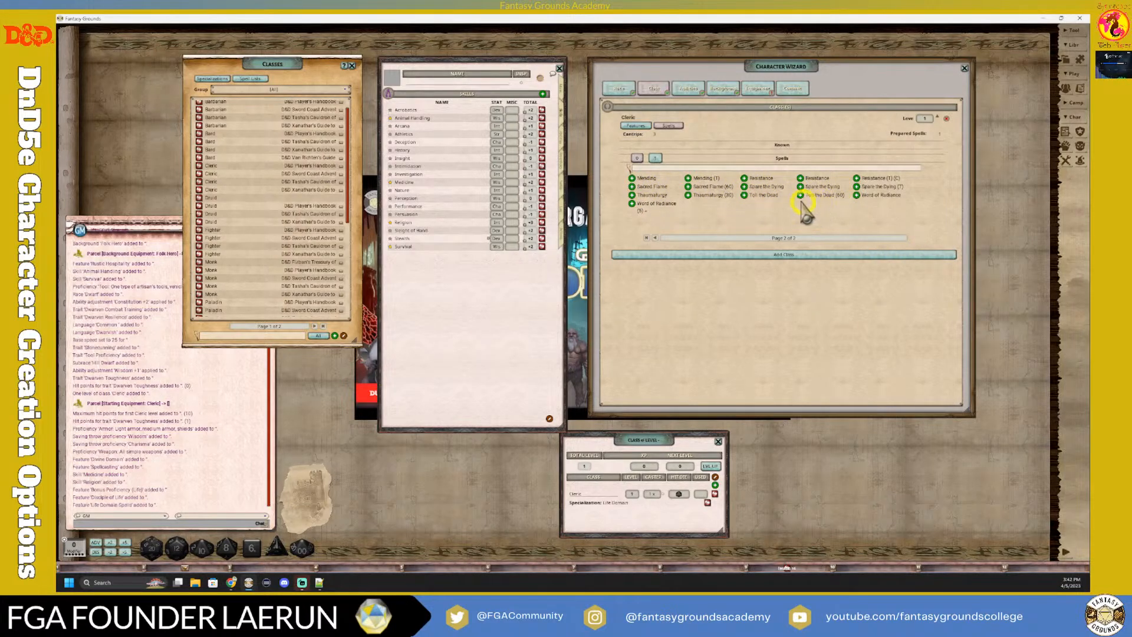
left_click(744, 186)
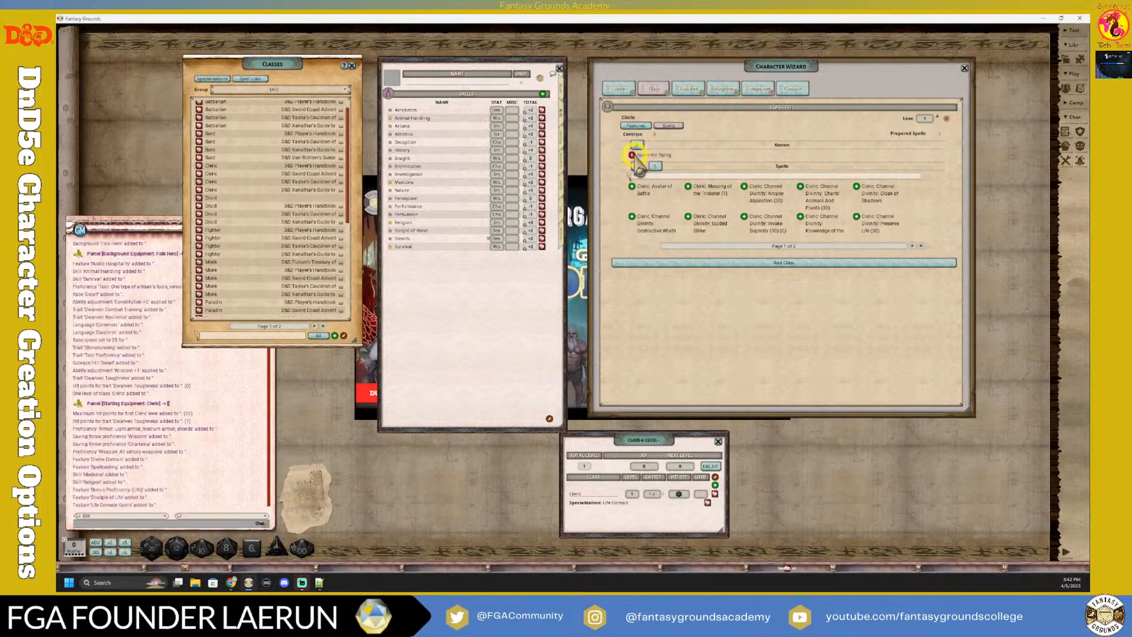
left_click(632, 154)
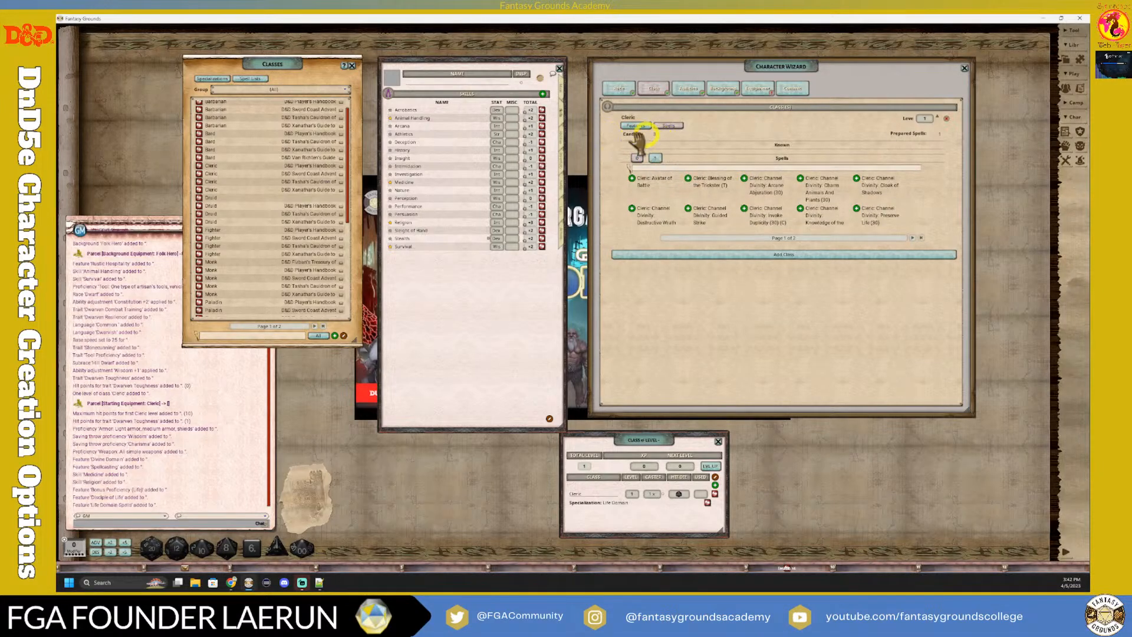
Add the cantrips Toll the Dead (60), Spare the Dying (T) and Mending (T) to the wizard Cleric's known spells
left_click(913, 237)
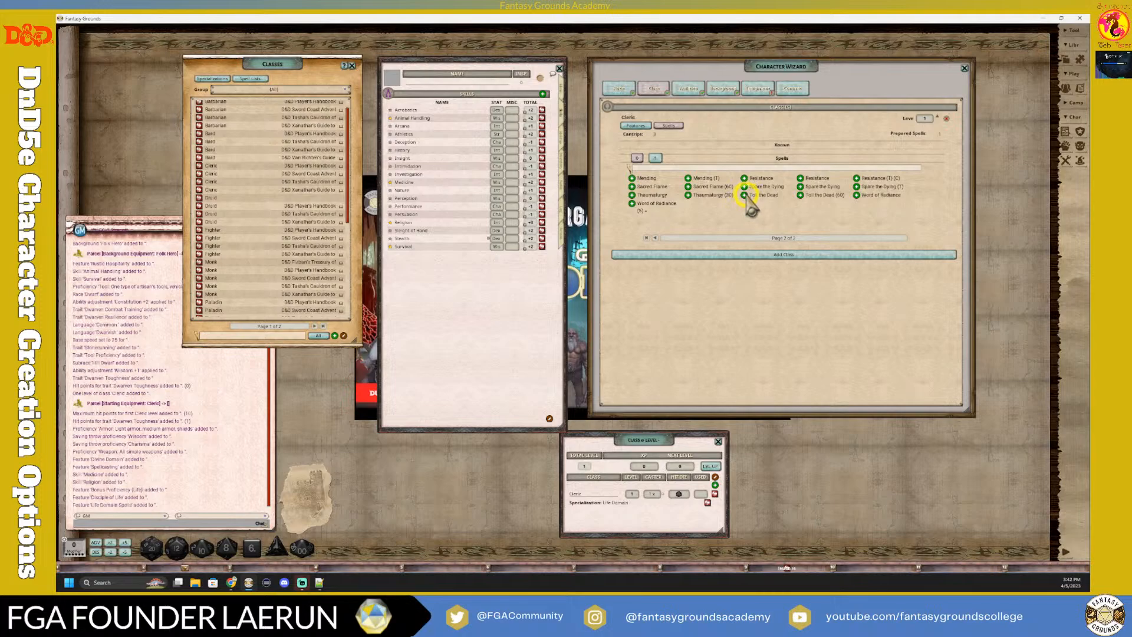
left_click(801, 195)
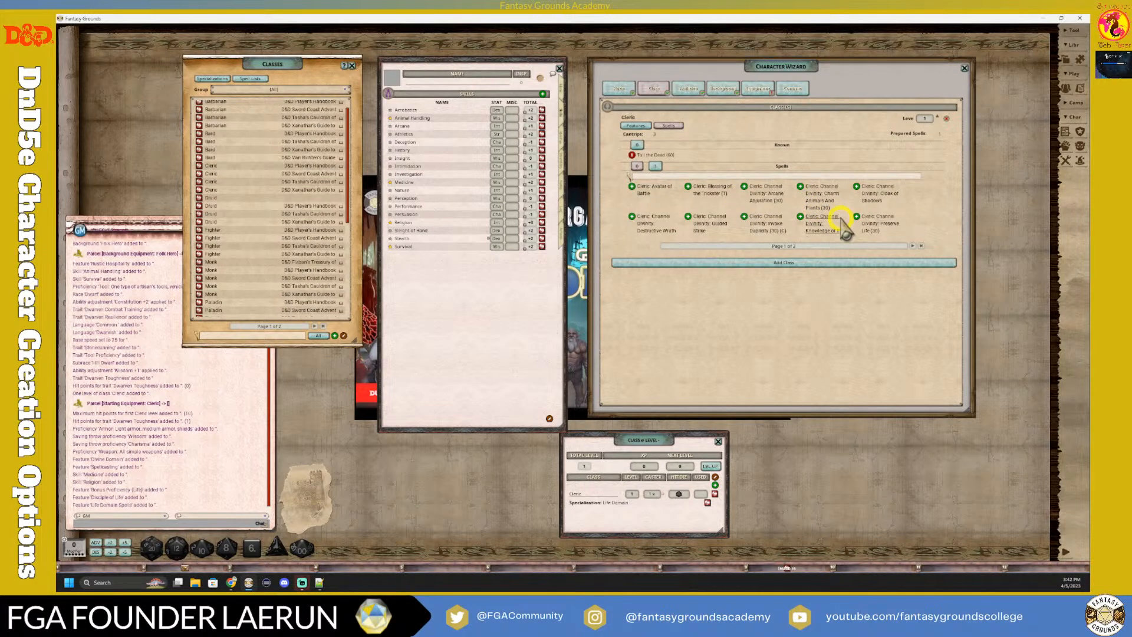
left_click(912, 245)
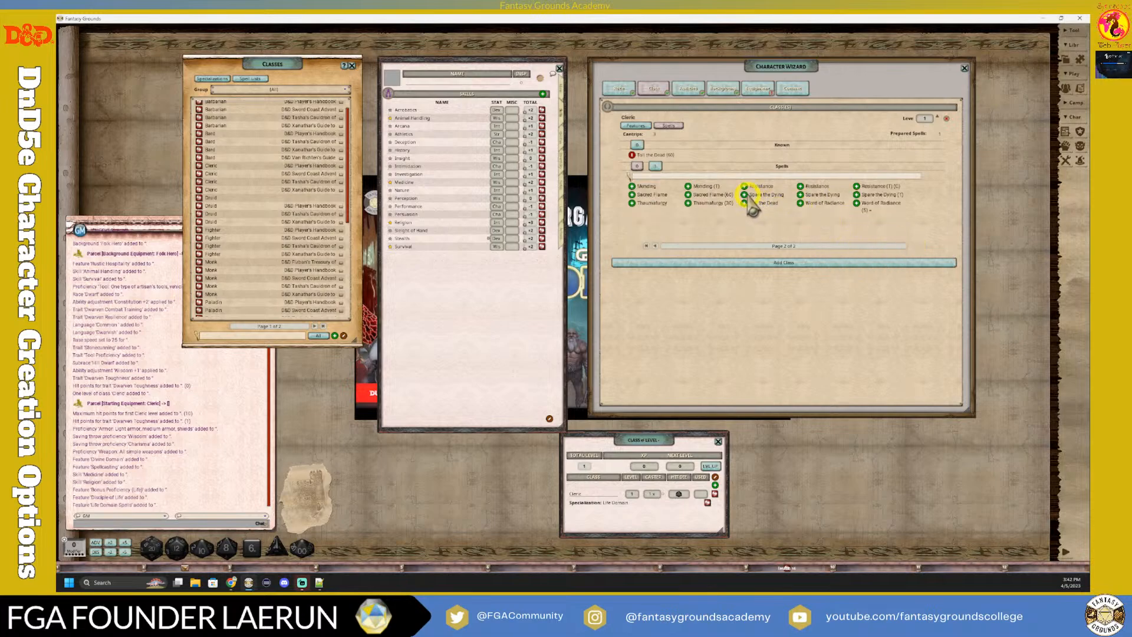
left_click(856, 194)
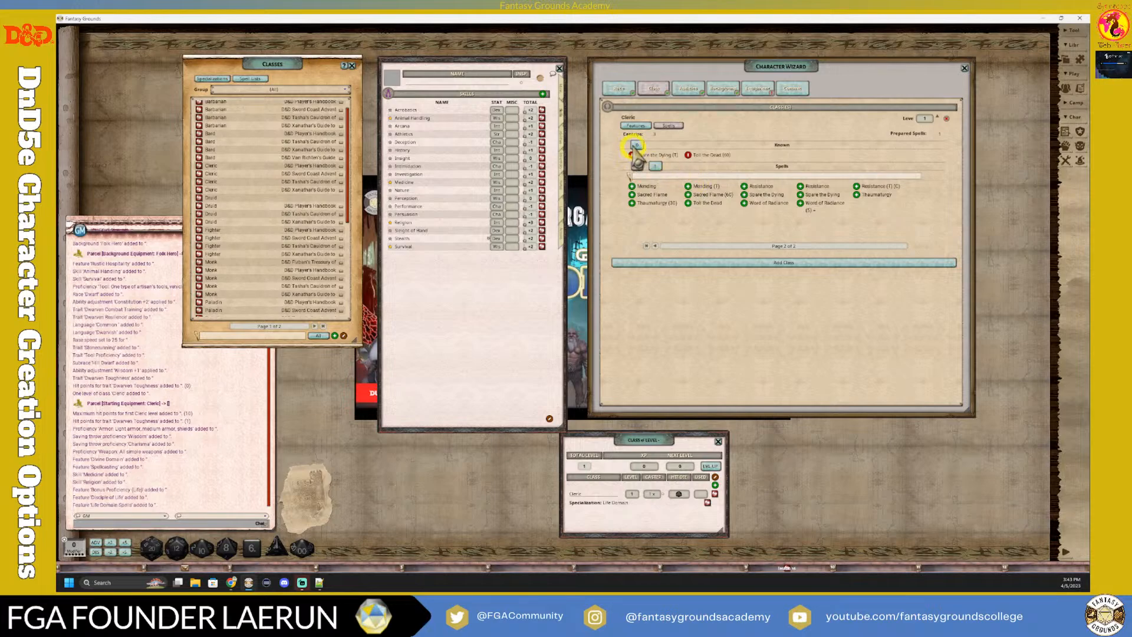
left_click(688, 186)
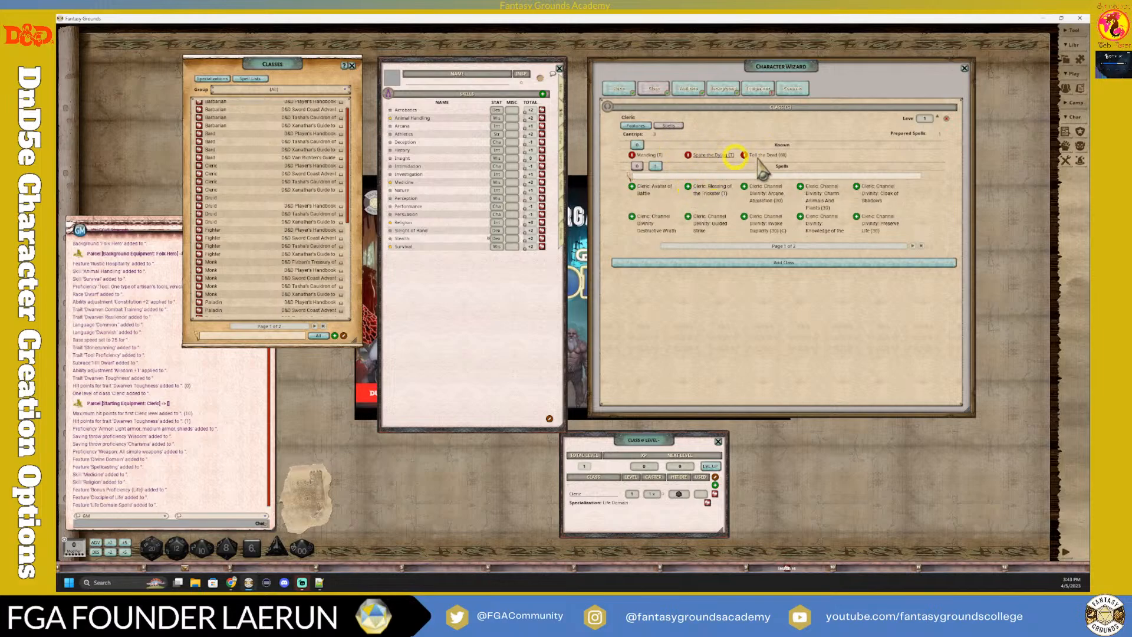
List the level 1 Cleric spells in the wizard and add Bless (30) (C) and Cure Wounds (T)
left_click(656, 167)
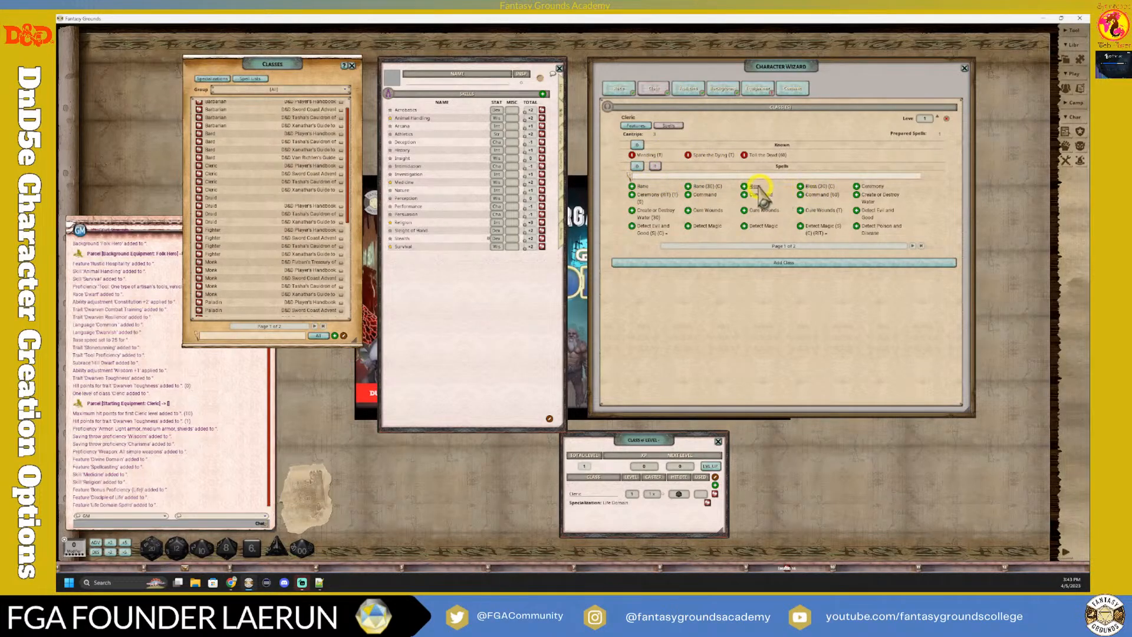
left_click(800, 187)
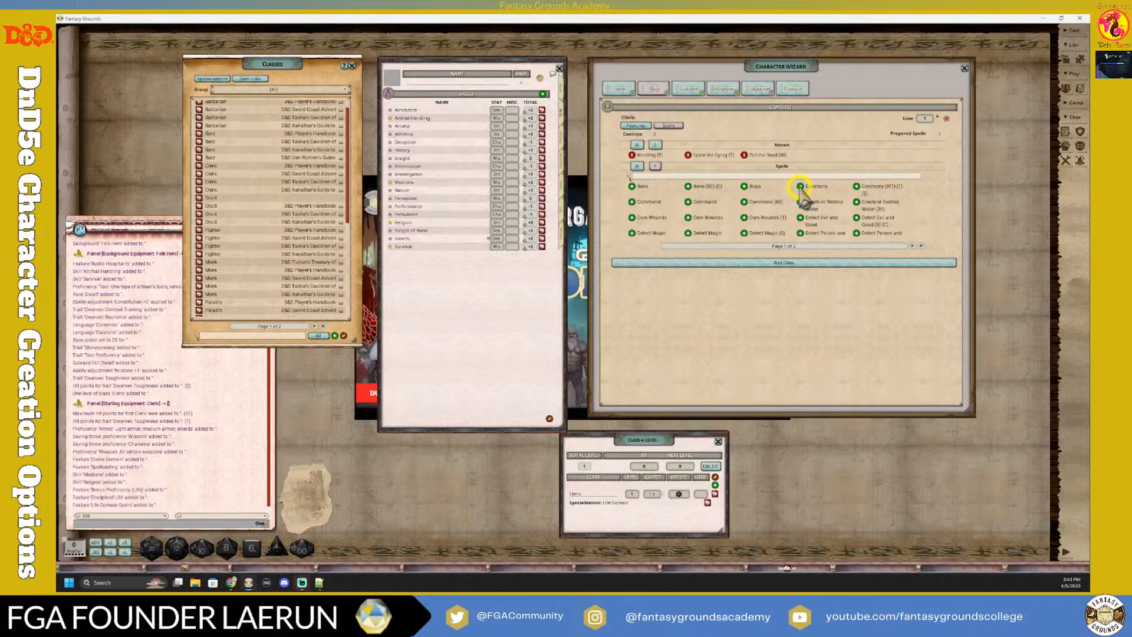
scroll(801, 218, "down", 1)
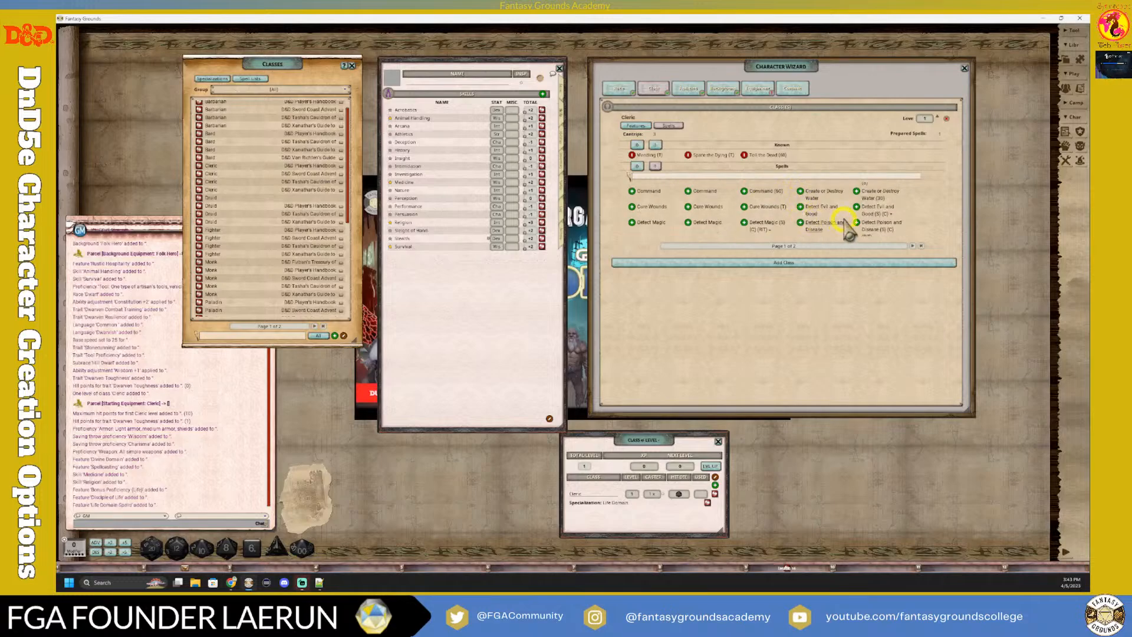
left_click(743, 206)
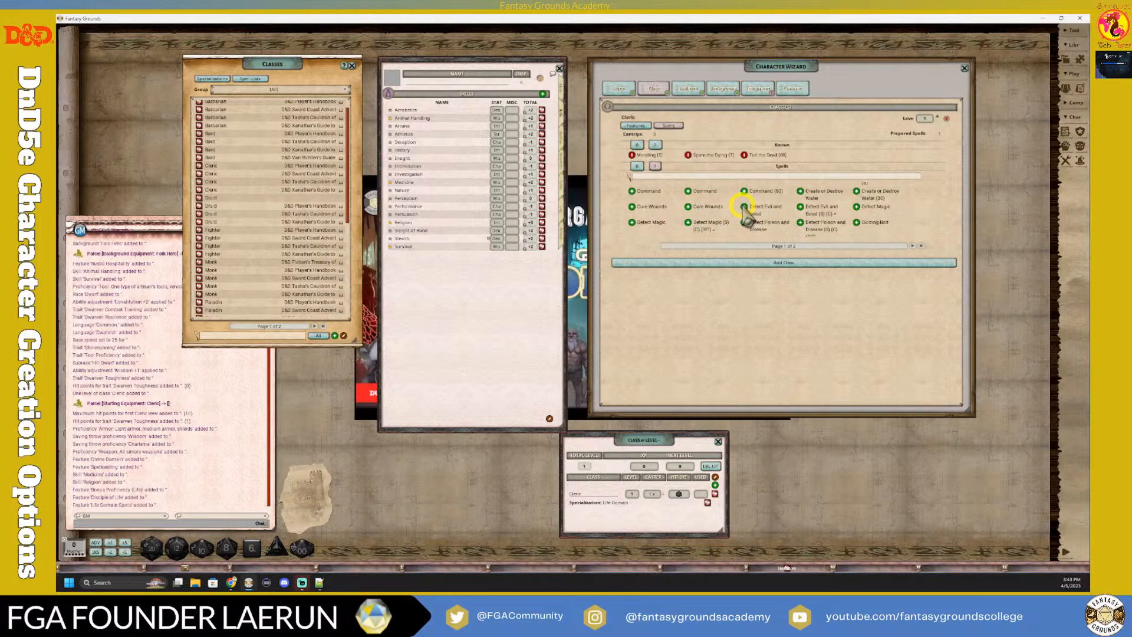
Look through the remaining level 1 spells in the wizard and add Guiding Bolt (120) and Healing Word (B) (60)
left_click(912, 246)
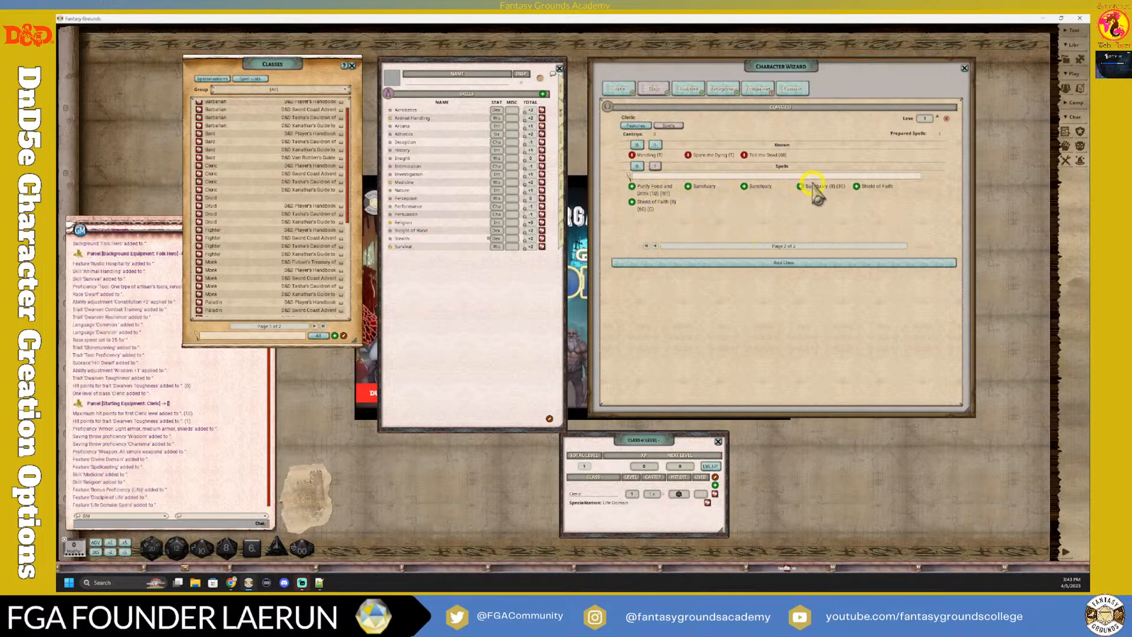
left_click(654, 245)
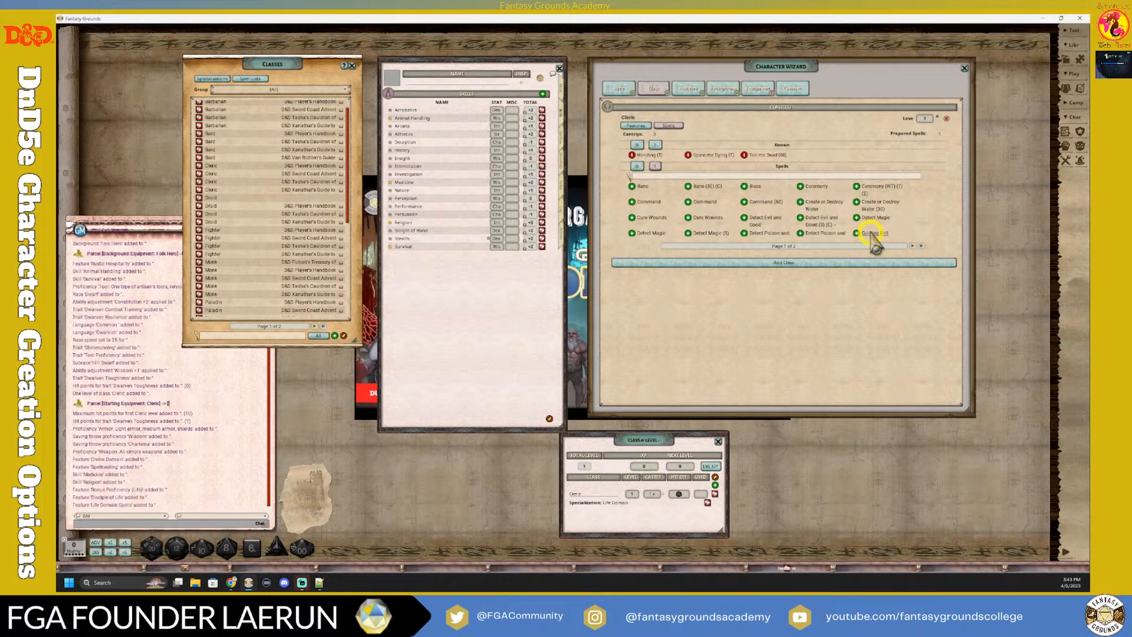
scroll(910, 242, "down", 1)
scroll(911, 242, "down", 1)
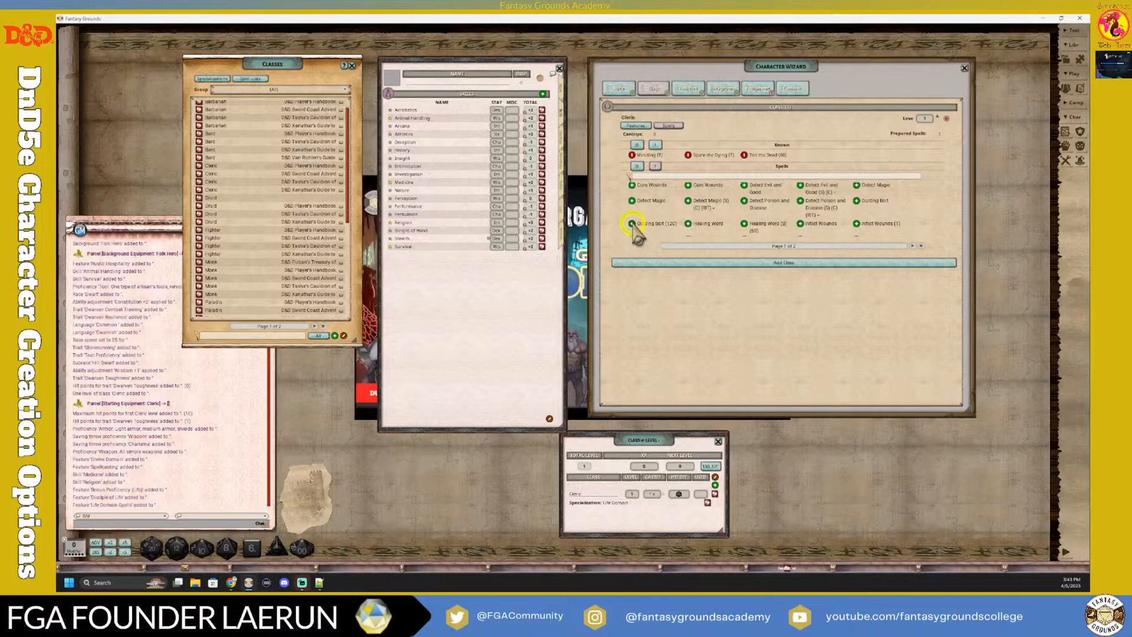
scroll(719, 217, "down", 2)
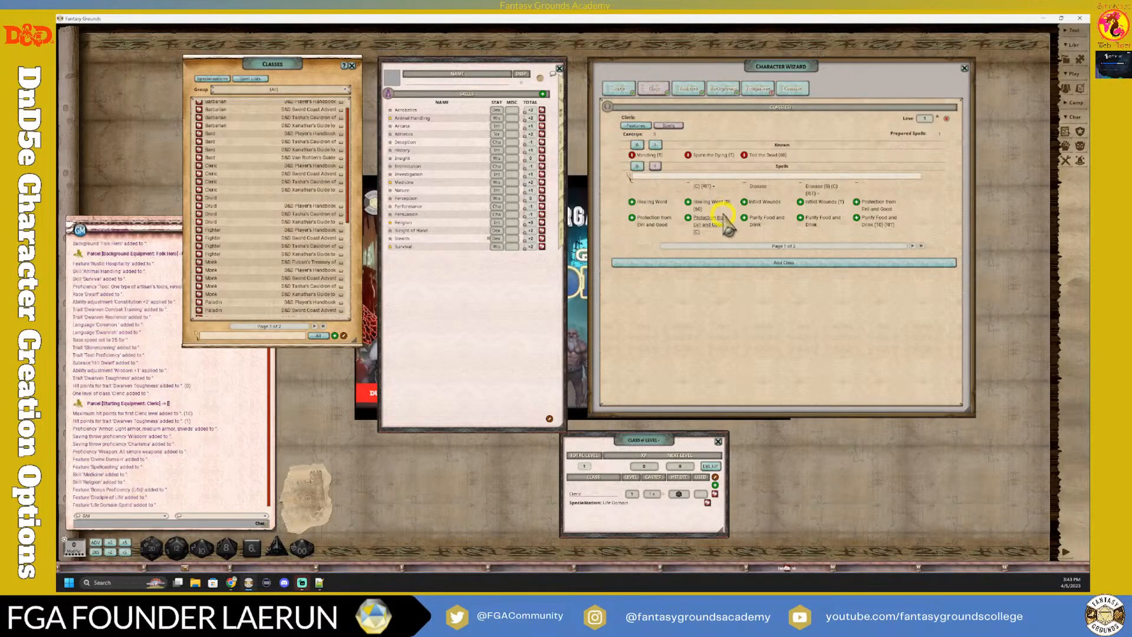
scroll(725, 217, "up", 1)
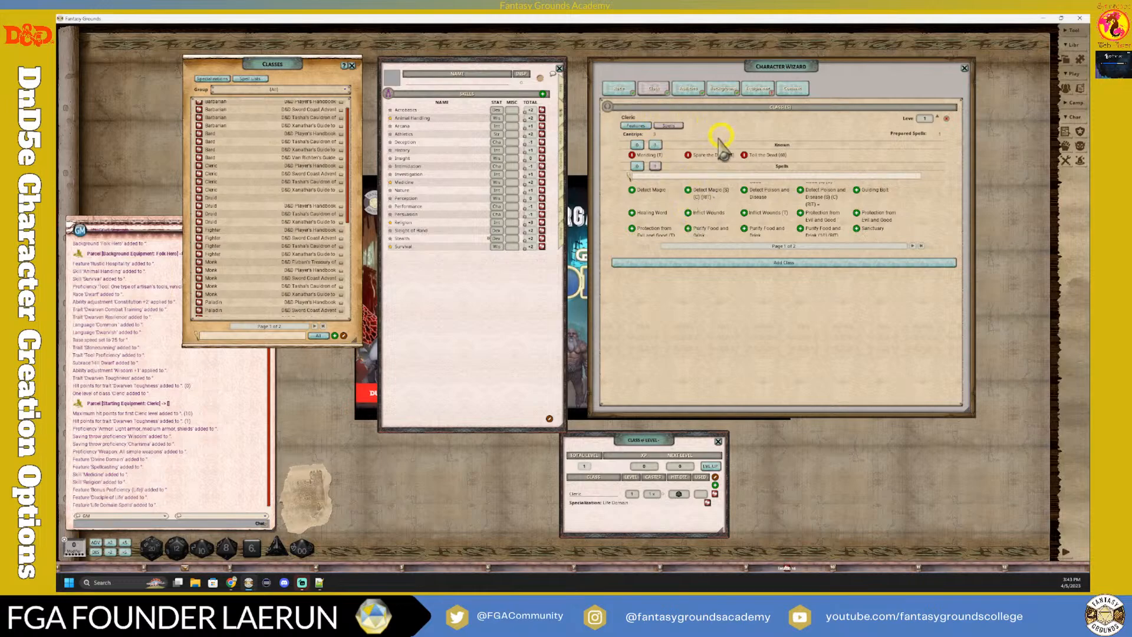
Return to the wizard Cleric's features and examine the spells granted by the Life Domain Spells feature
left_click(636, 125)
scroll(727, 214, "down", 2)
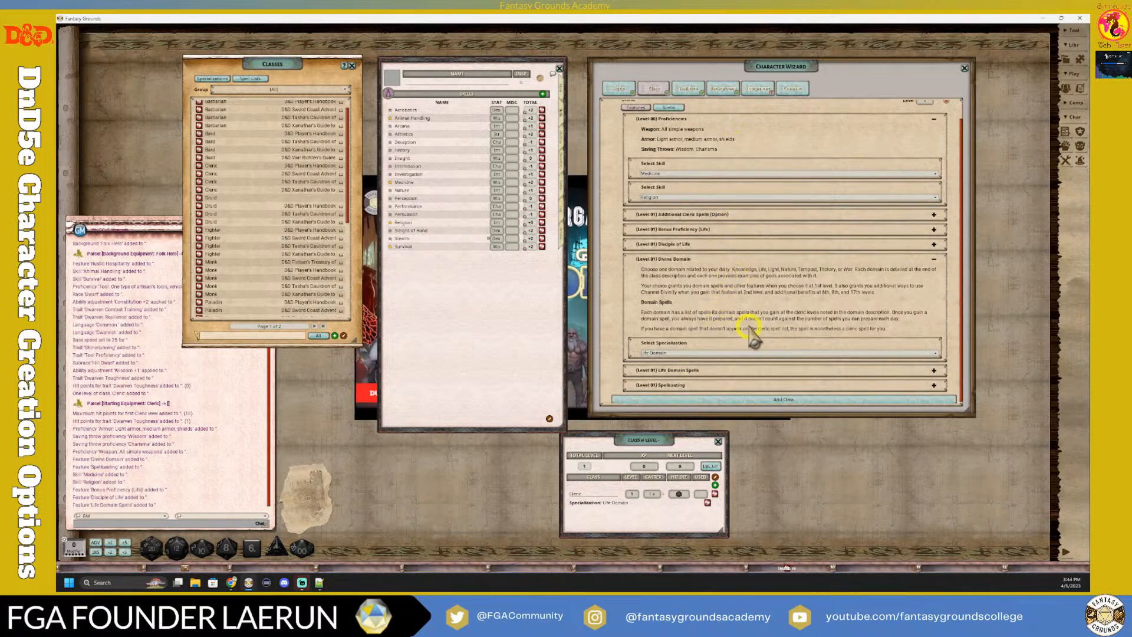
left_click(748, 371)
scroll(750, 375, "down", 5)
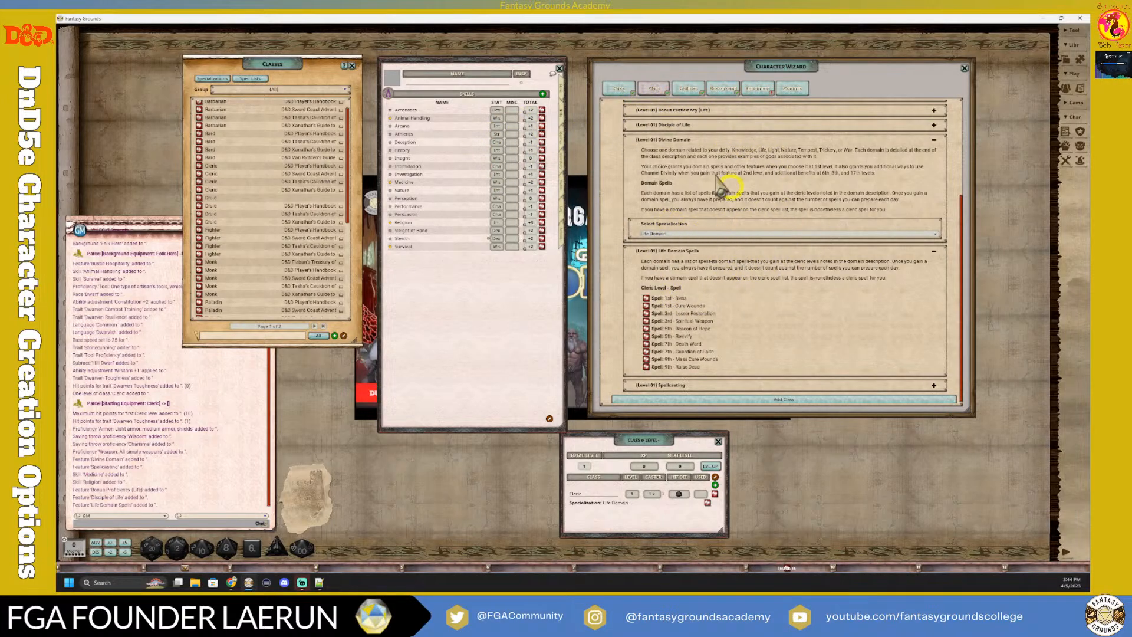
Show the manual sheet's actions, and replace the Classes list with the Spells list placed beside the sheet
left_click(560, 243)
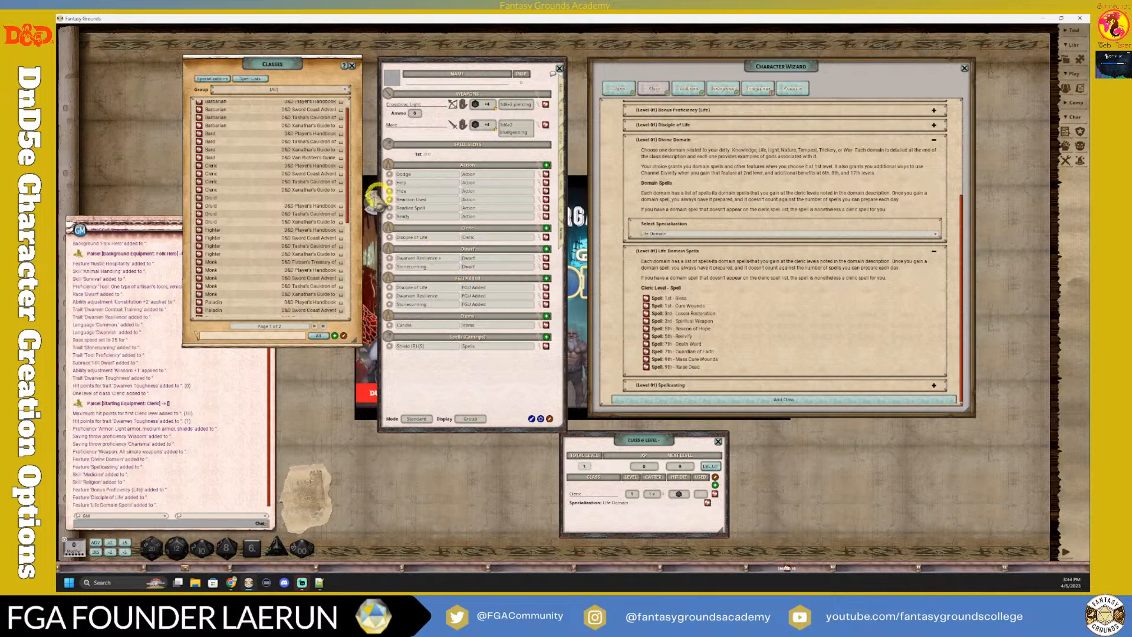
left_click(352, 65)
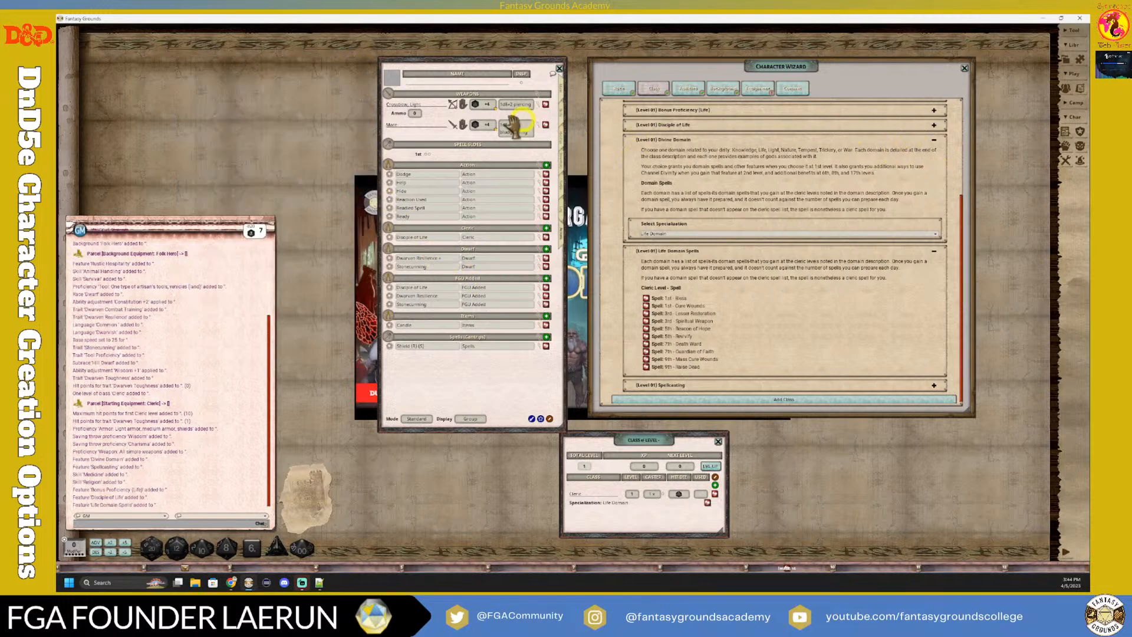
left_click(1078, 160)
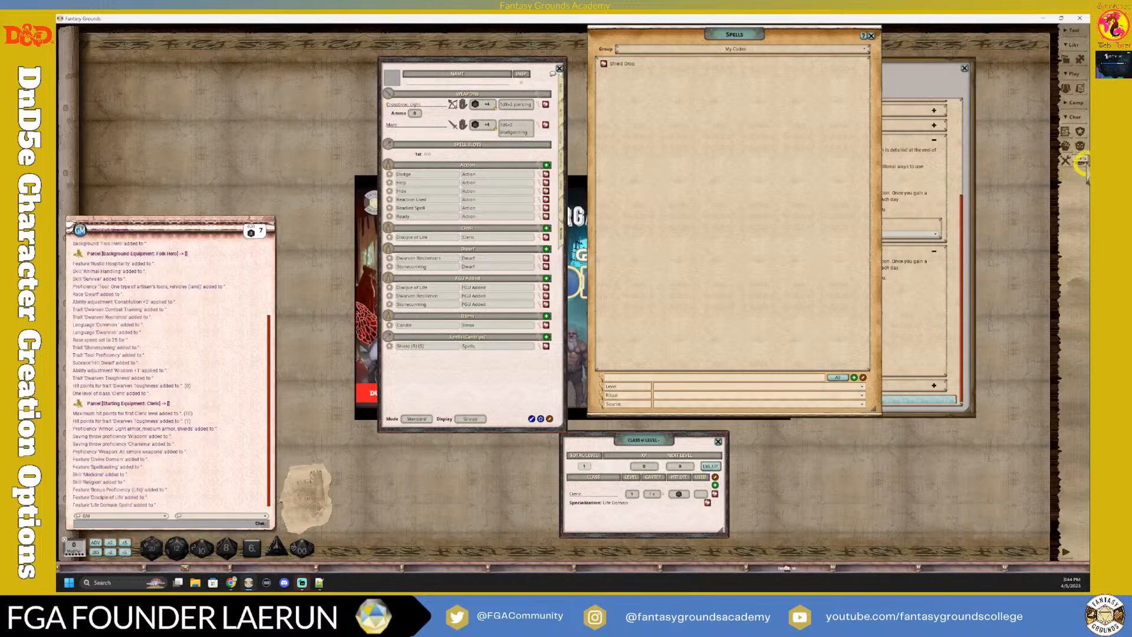
left_click_drag(749, 39, 251, 48)
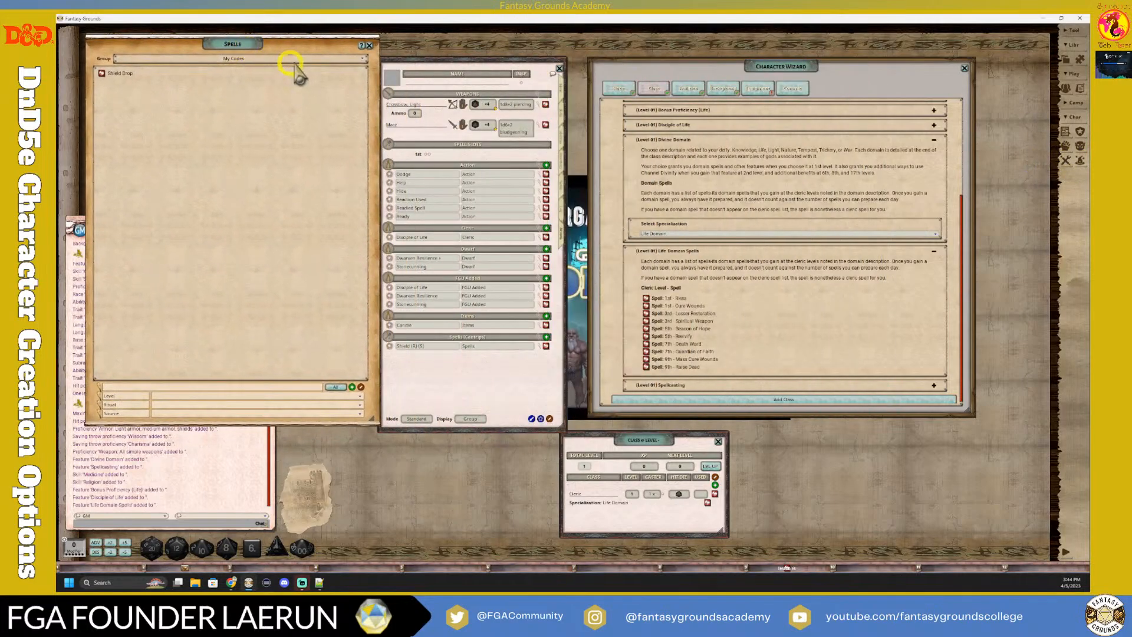
Filter the Spells list to the 5E Effects Coding - Spells group with level 0 and source Cleric
left_click(247, 59)
scroll(242, 86, "down", 3)
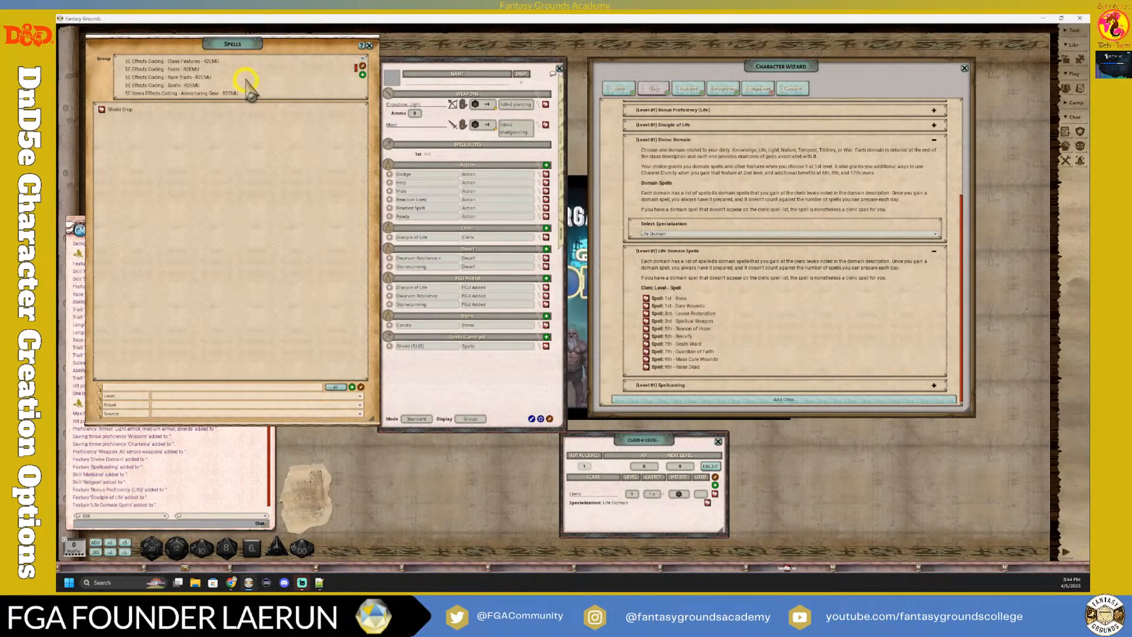
left_click(190, 85)
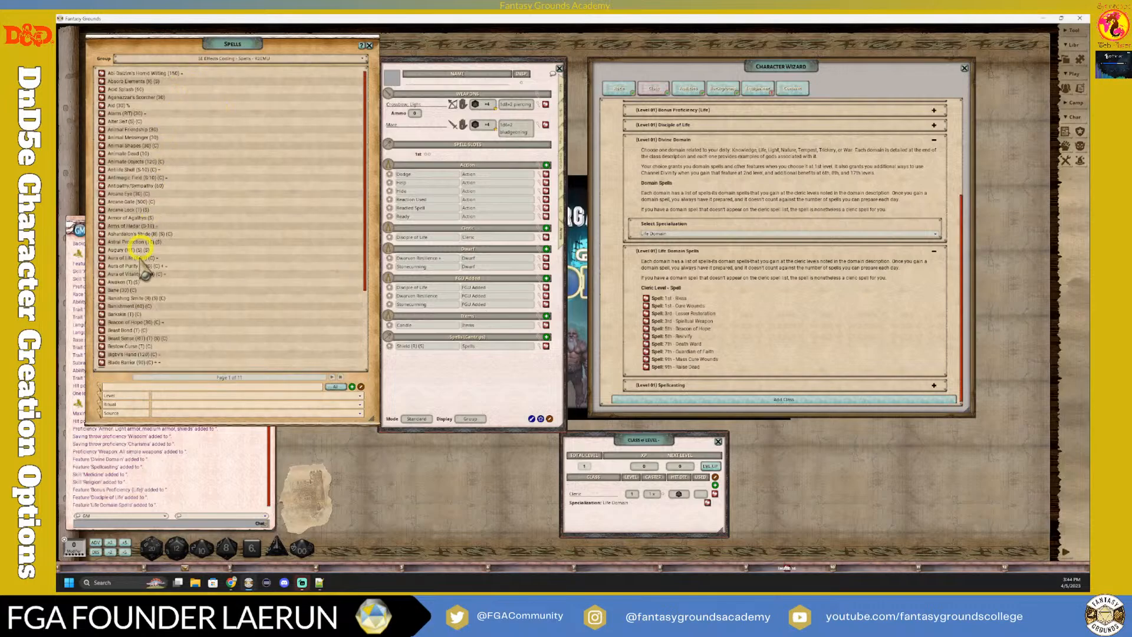
left_click(189, 395)
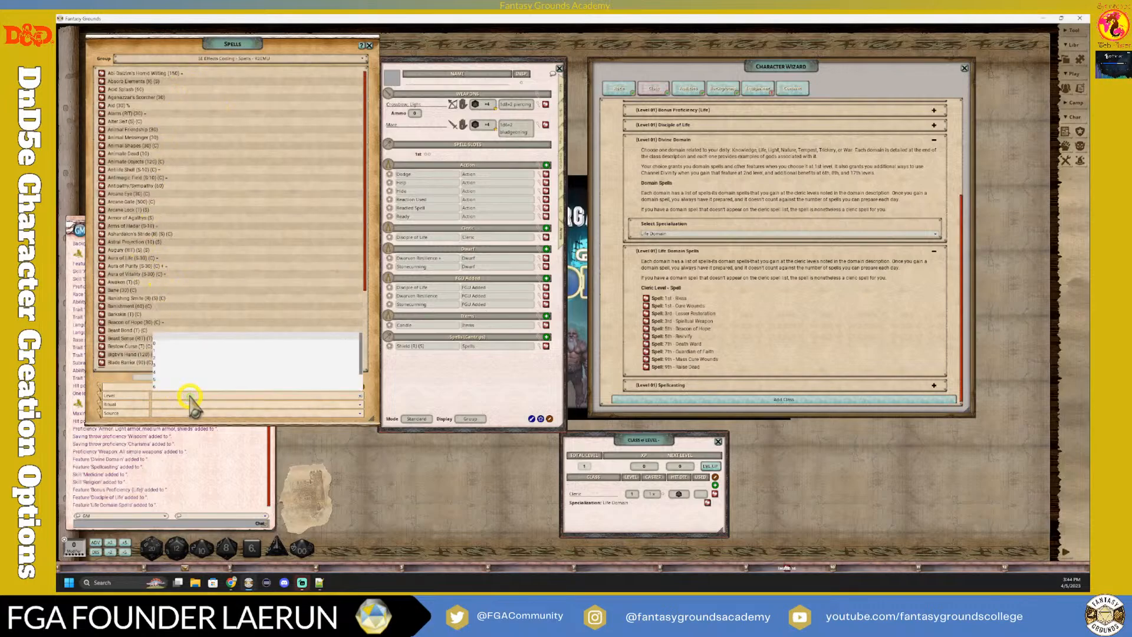
left_click(155, 343)
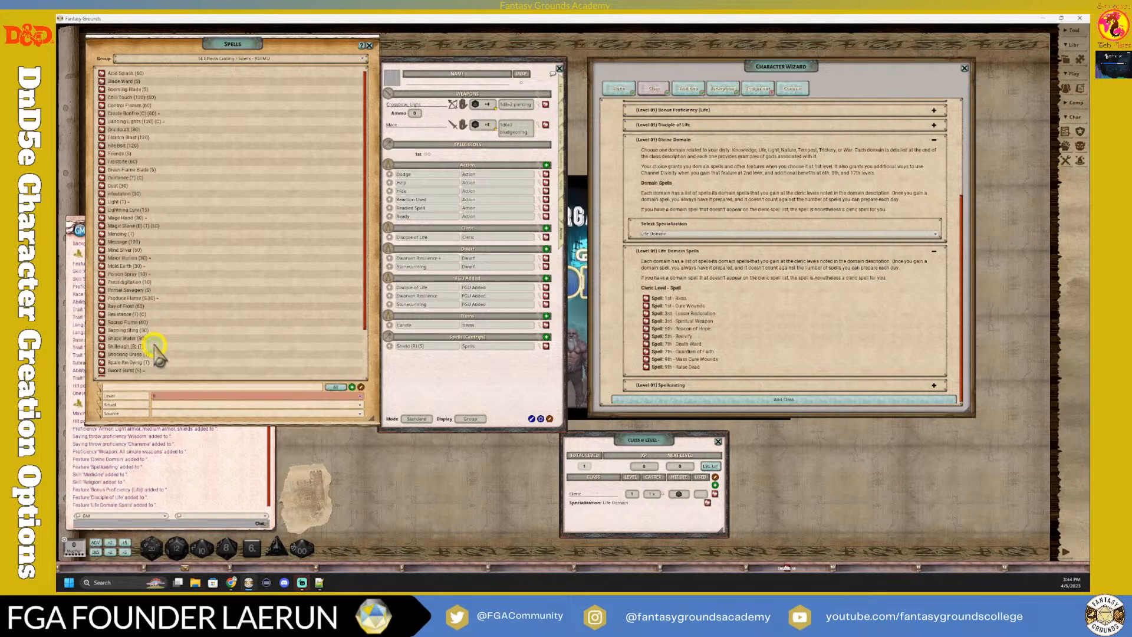
left_click(195, 414)
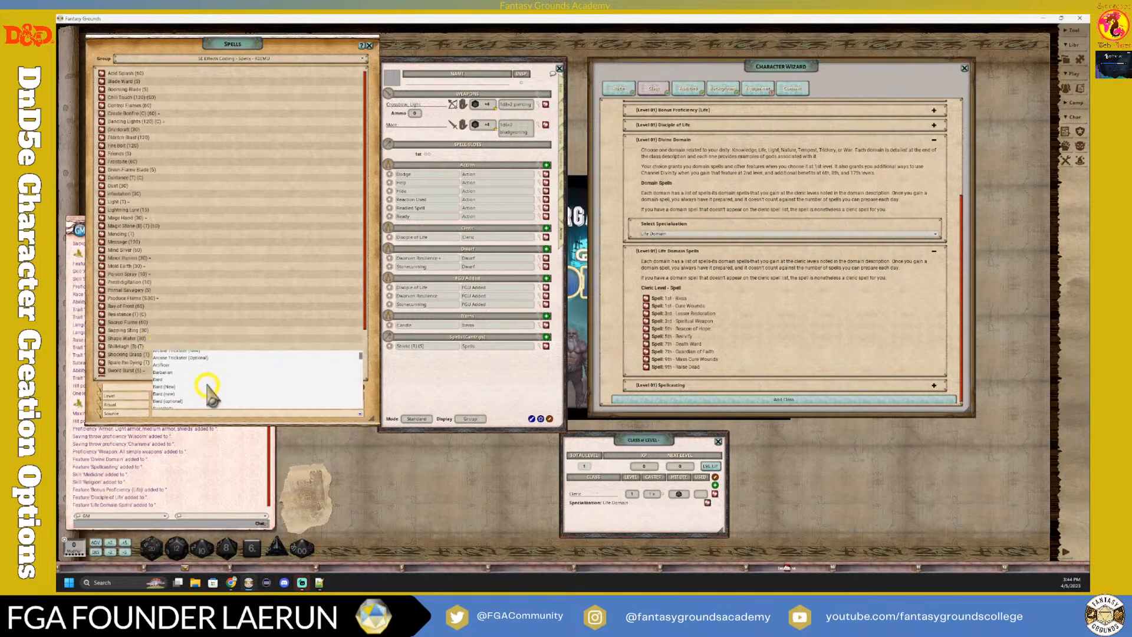
scroll(195, 386, "up", 1)
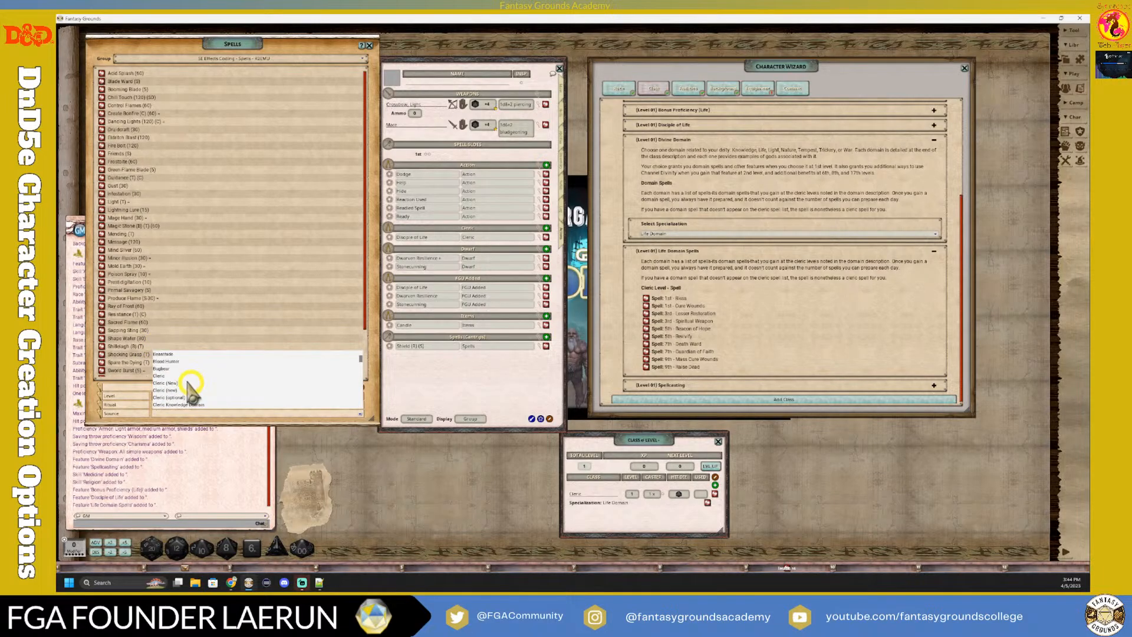
left_click(165, 375)
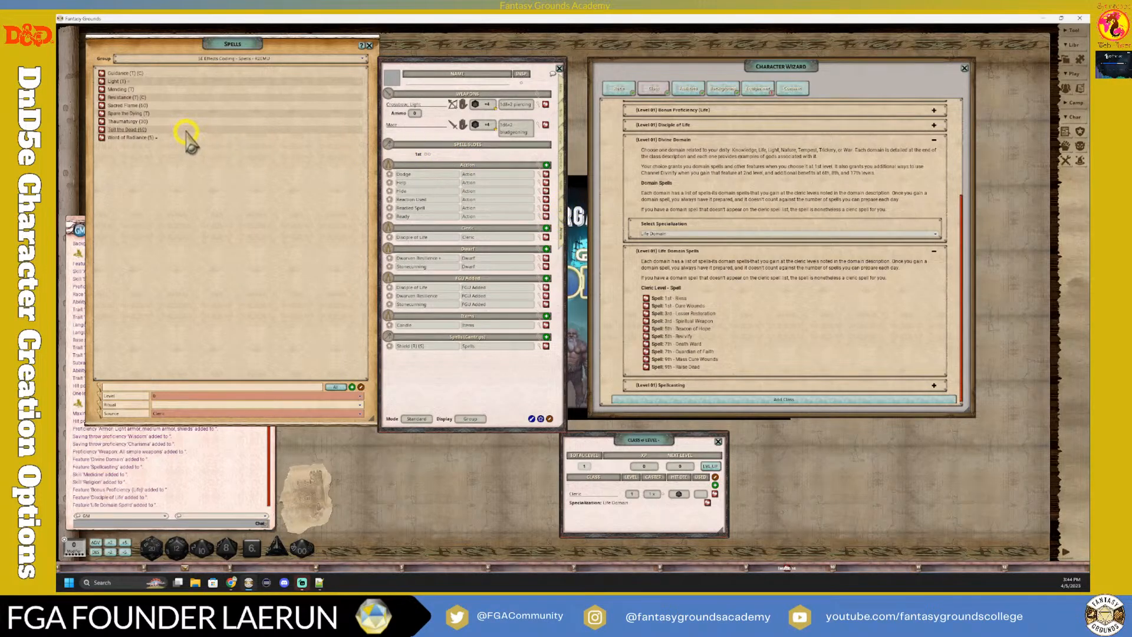
Add the cantrips Mending, Spare the Dying and Toll the Dead from the Spells list to the manual sheet's actions
left_click_drag(101, 89, 444, 156)
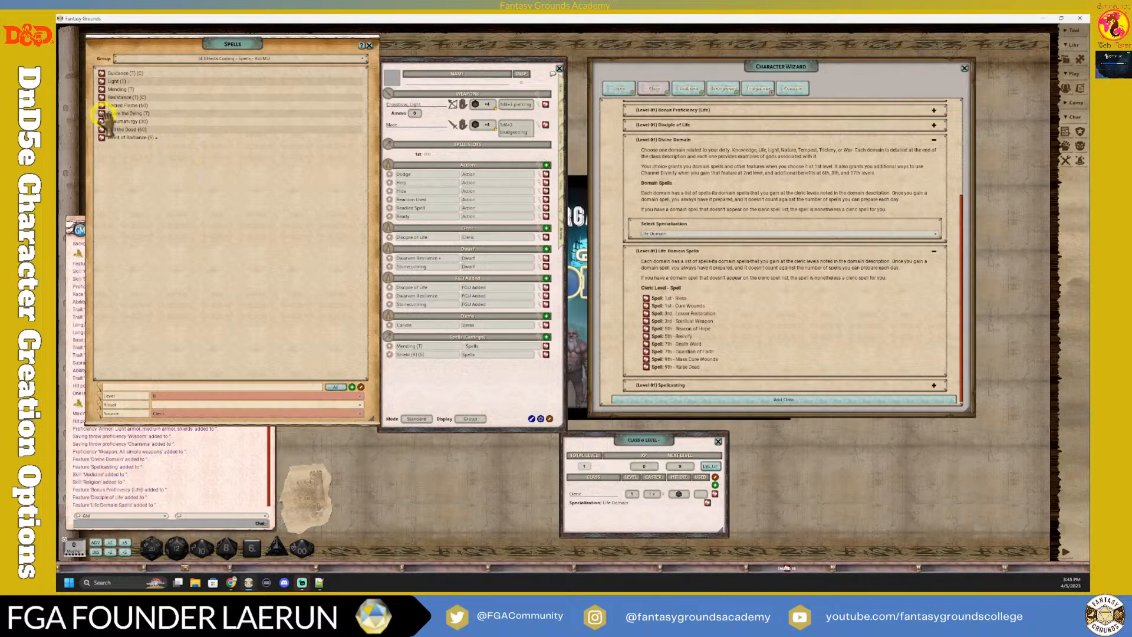
left_click_drag(102, 120, 451, 157)
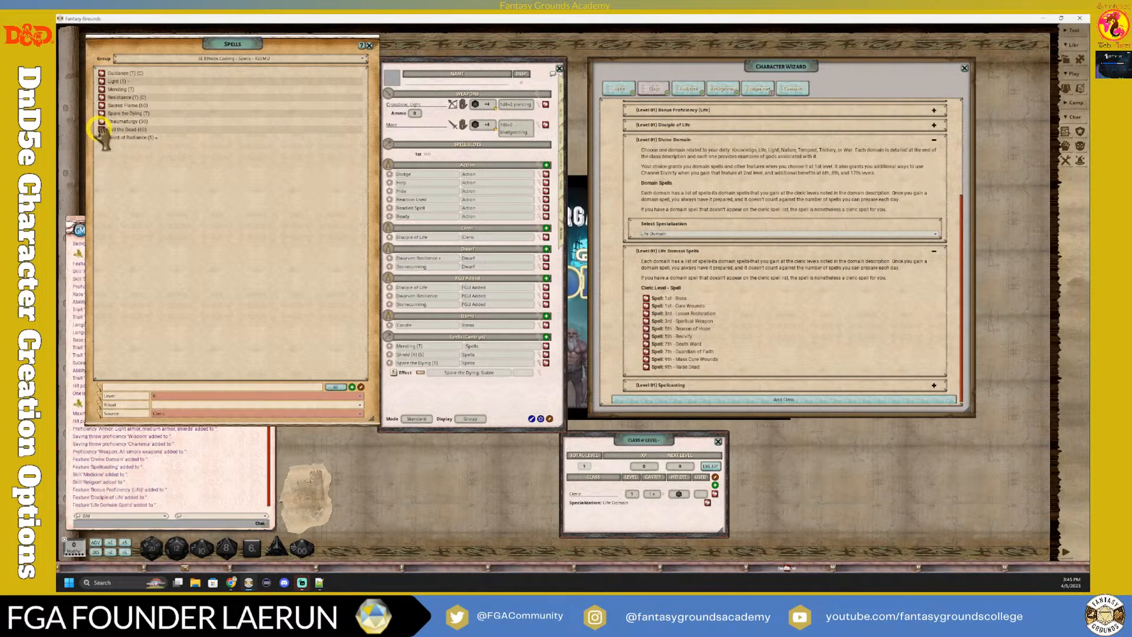
left_click_drag(101, 126, 529, 313)
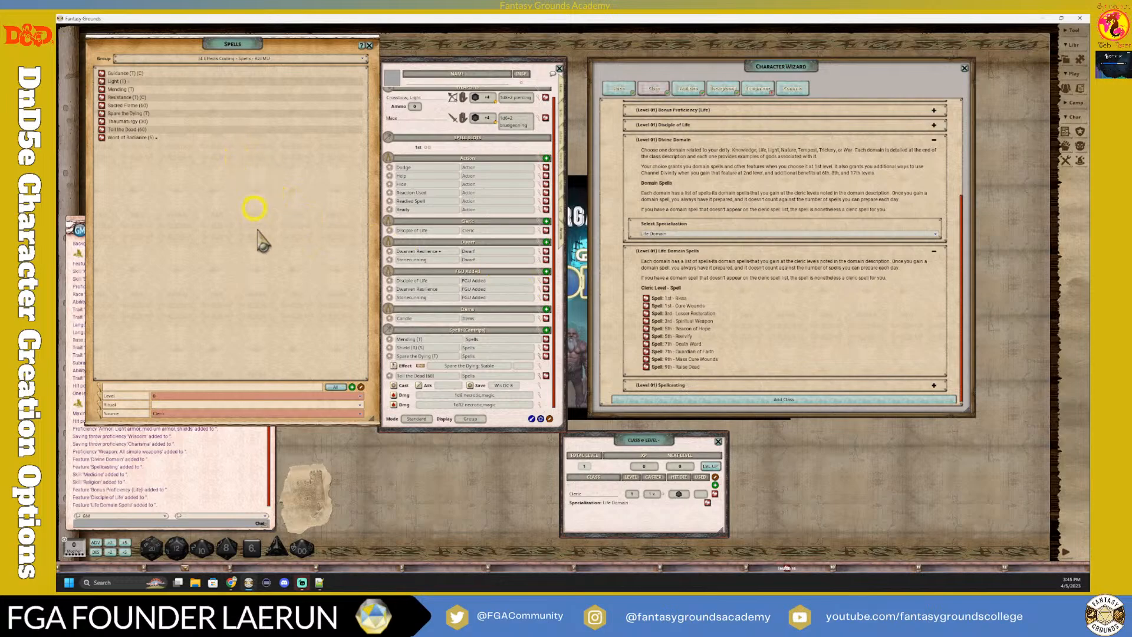
Filter the Spells list to level 1 and add Bless, Cure Wounds, Guiding Bolt and Healing Word to the manual sheet
left_click(350, 394)
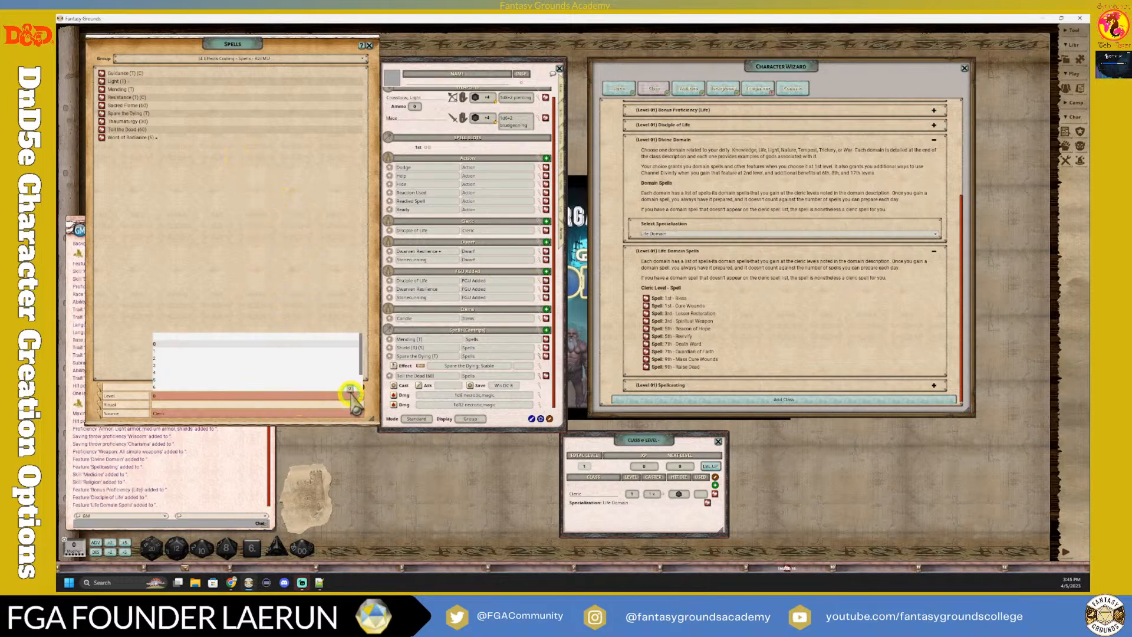
left_click(156, 352)
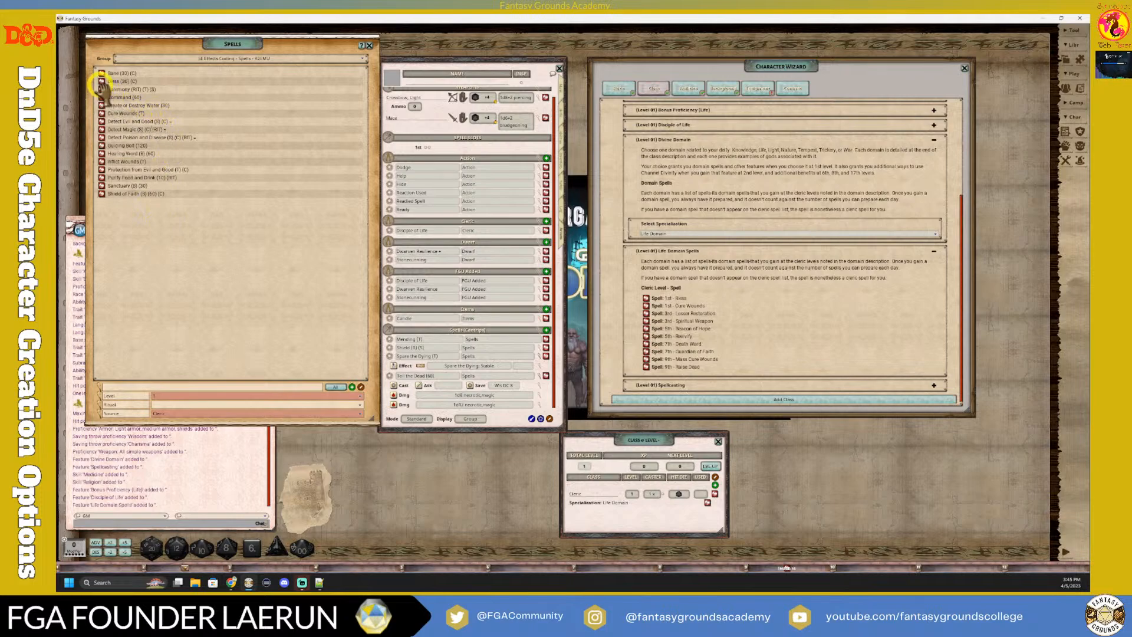
left_click_drag(102, 83, 464, 158)
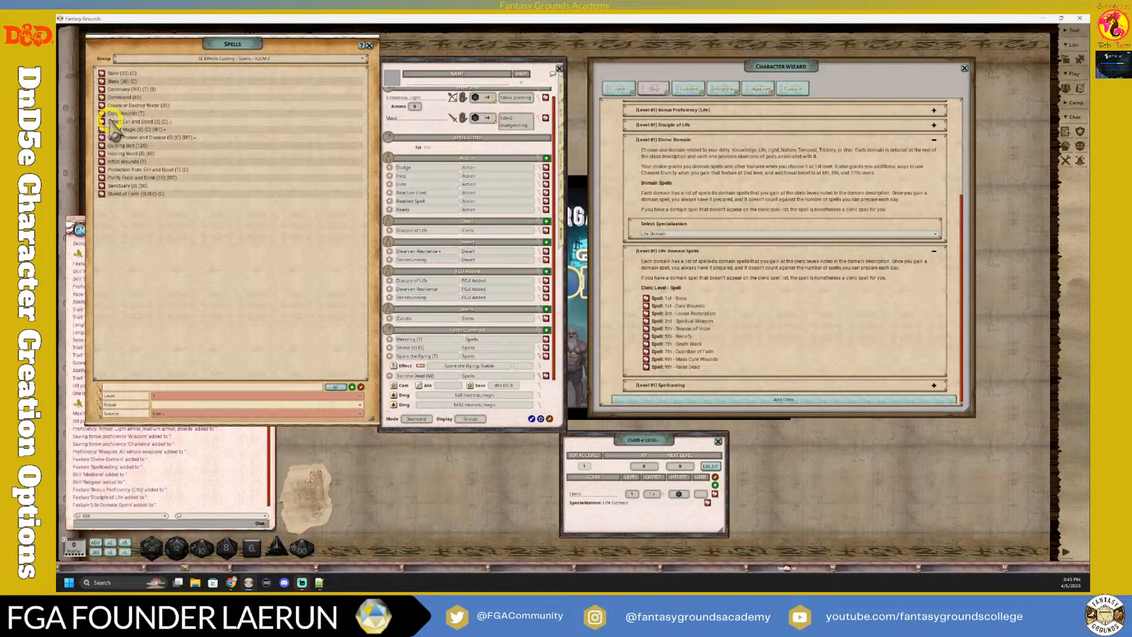
left_click_drag(102, 113, 490, 150)
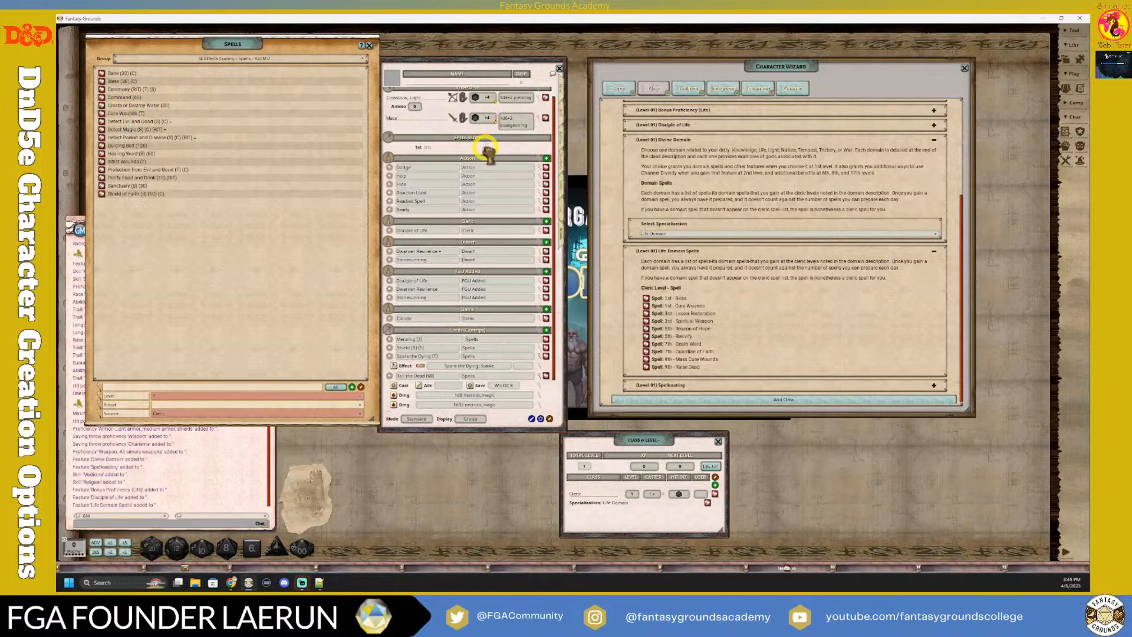
mouse_move(102, 153)
left_mouse_down()
mouse_move(223, 164)
mouse_move(496, 152)
left_mouse_up()
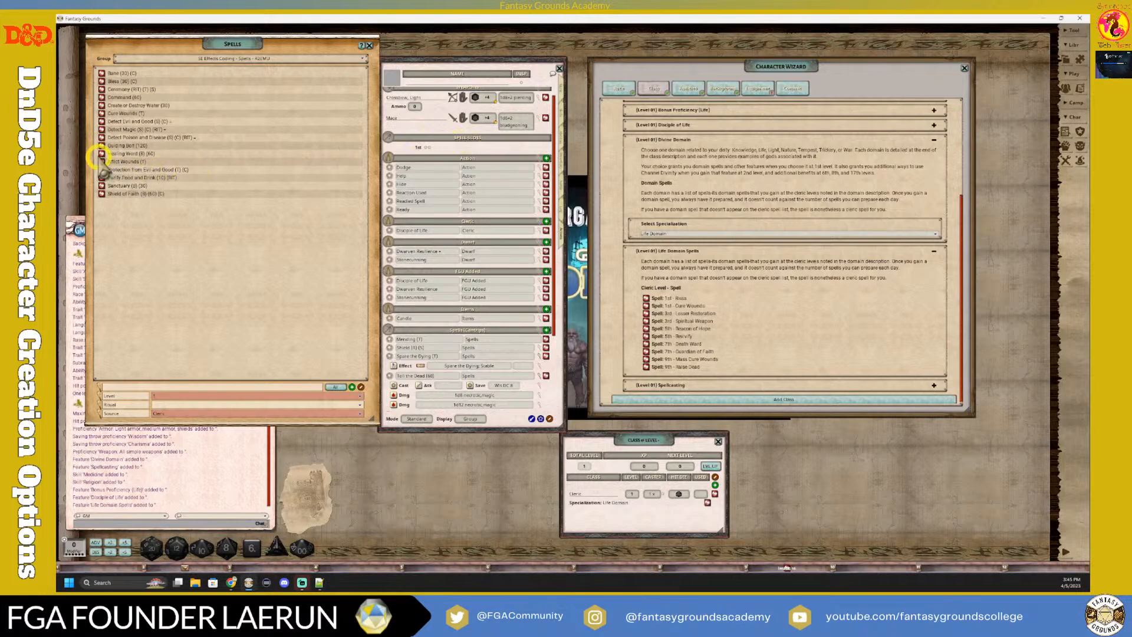
left_click_drag(102, 154, 508, 161)
Collapse the action details of Spare the Dying, Toll the Dead, Bless, Cure Wounds and Guiding Bolt on the manual sheet
scroll(496, 320, "down", 3)
scroll(496, 320, "down", 1)
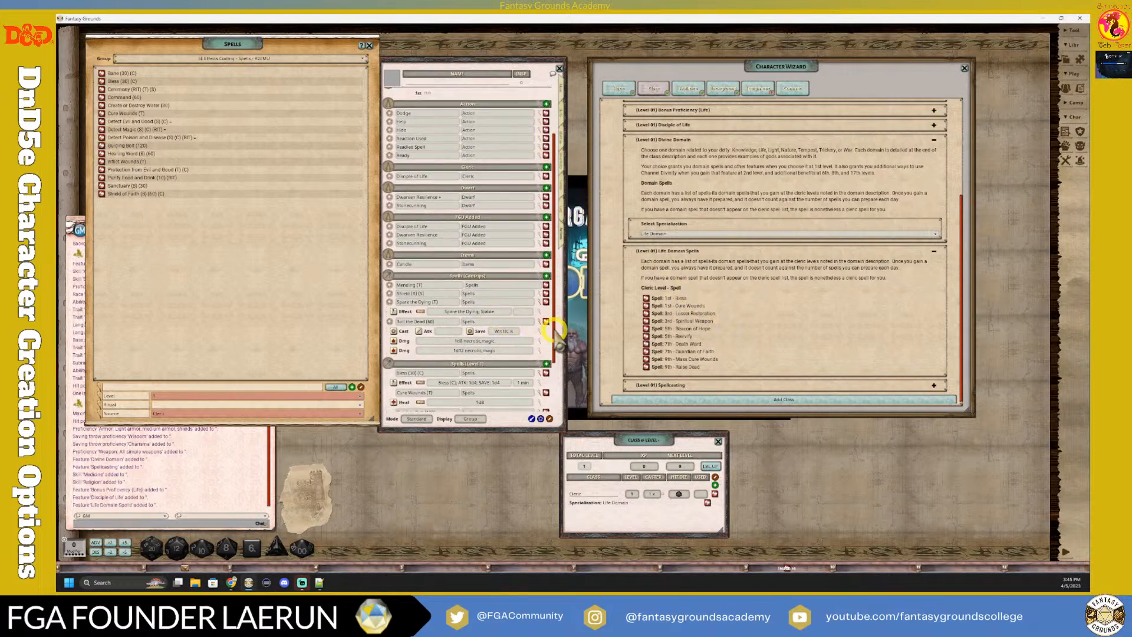
left_click(539, 302)
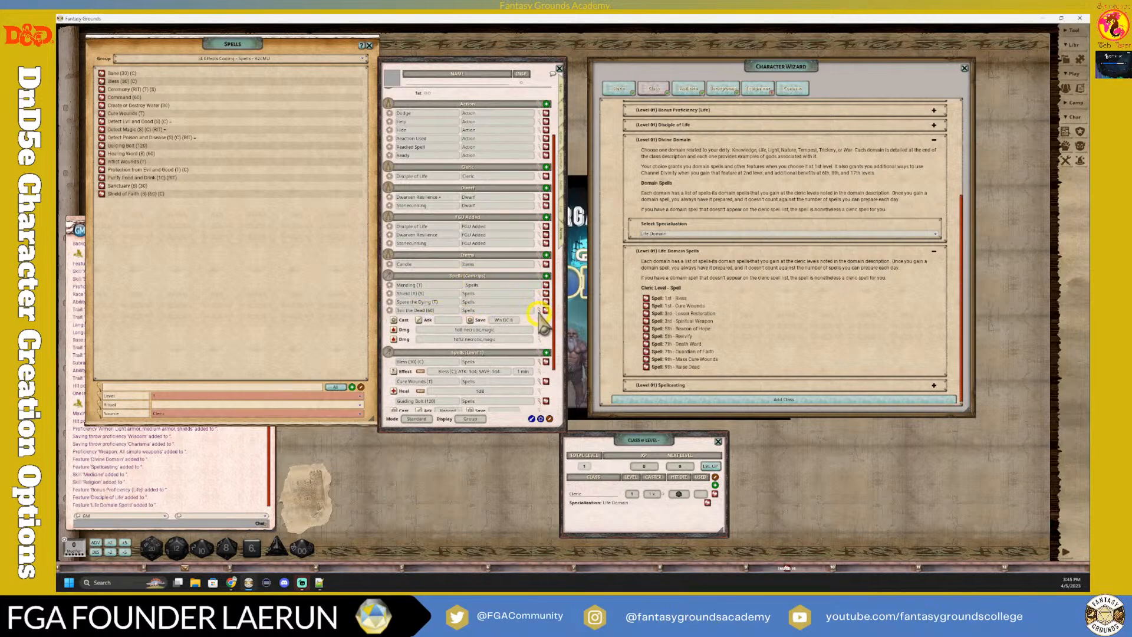
left_click(538, 310)
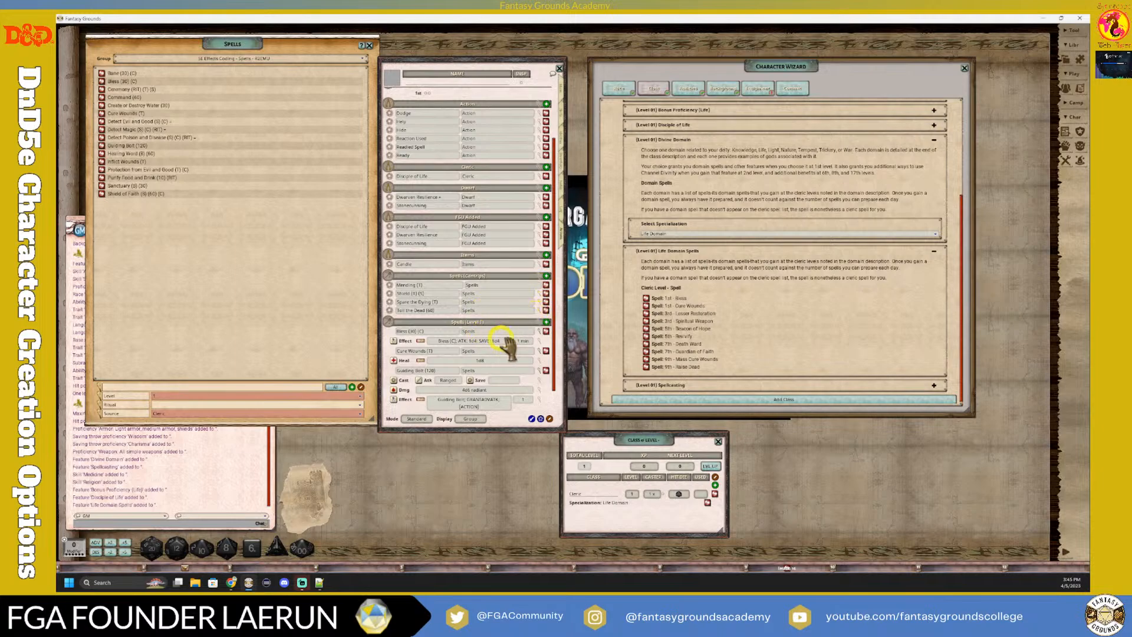
left_click(538, 330)
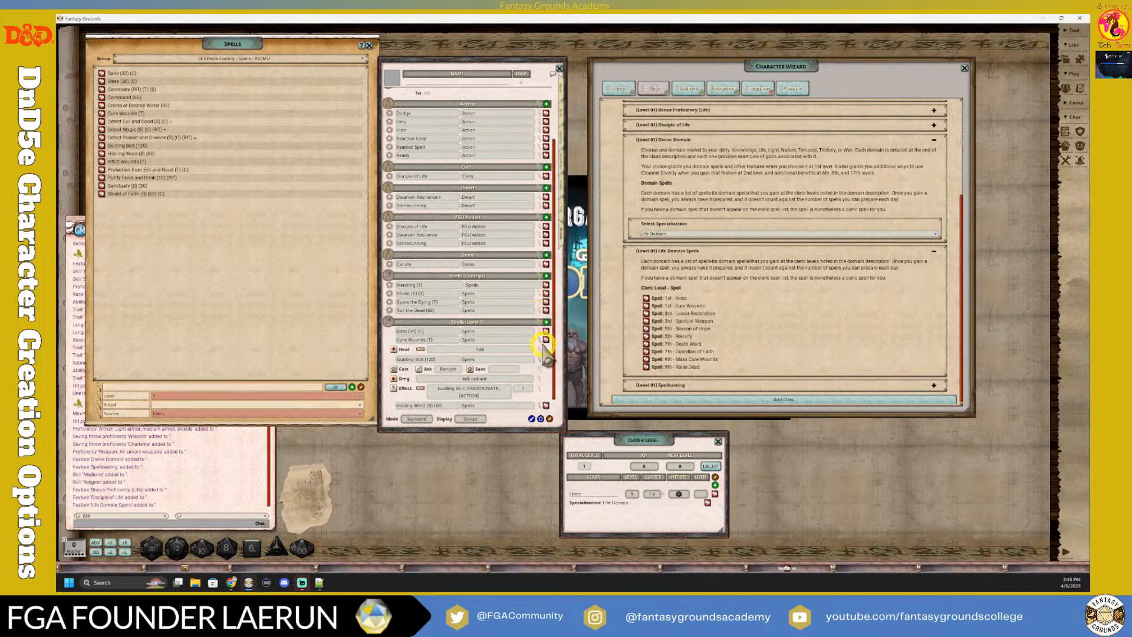
left_click(539, 340)
left_click(539, 348)
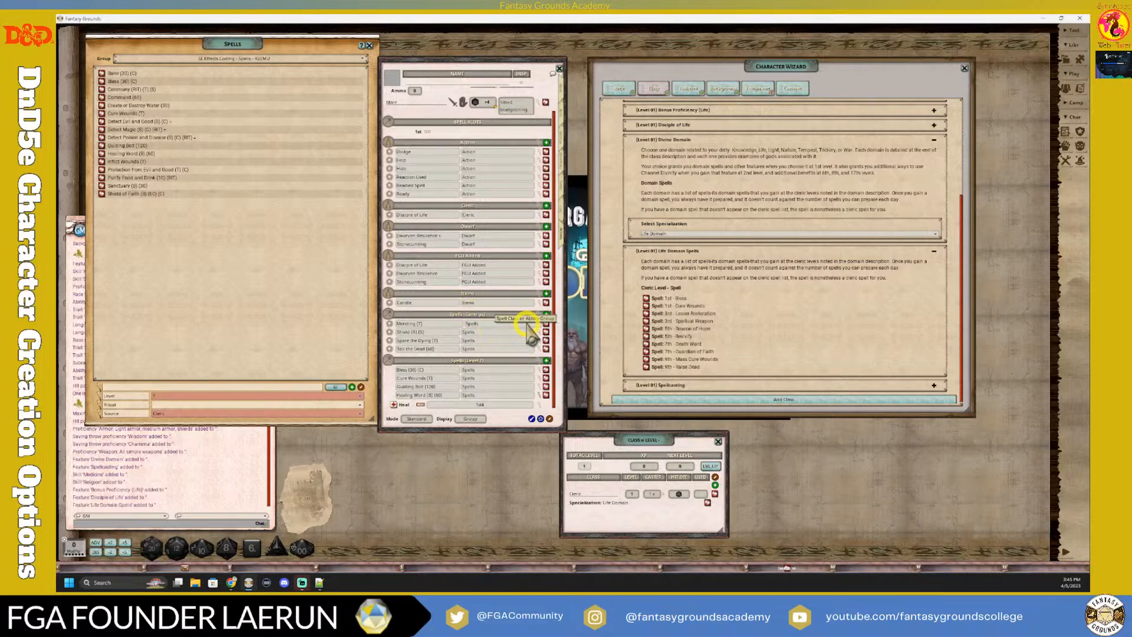
right_click(527, 326)
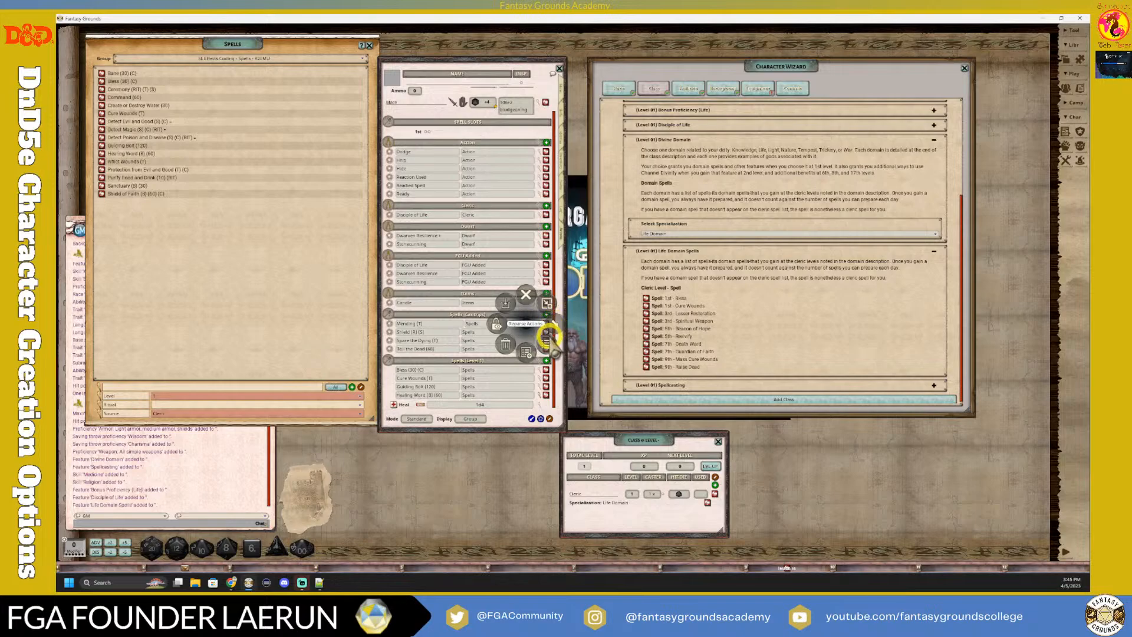
left_click(545, 342)
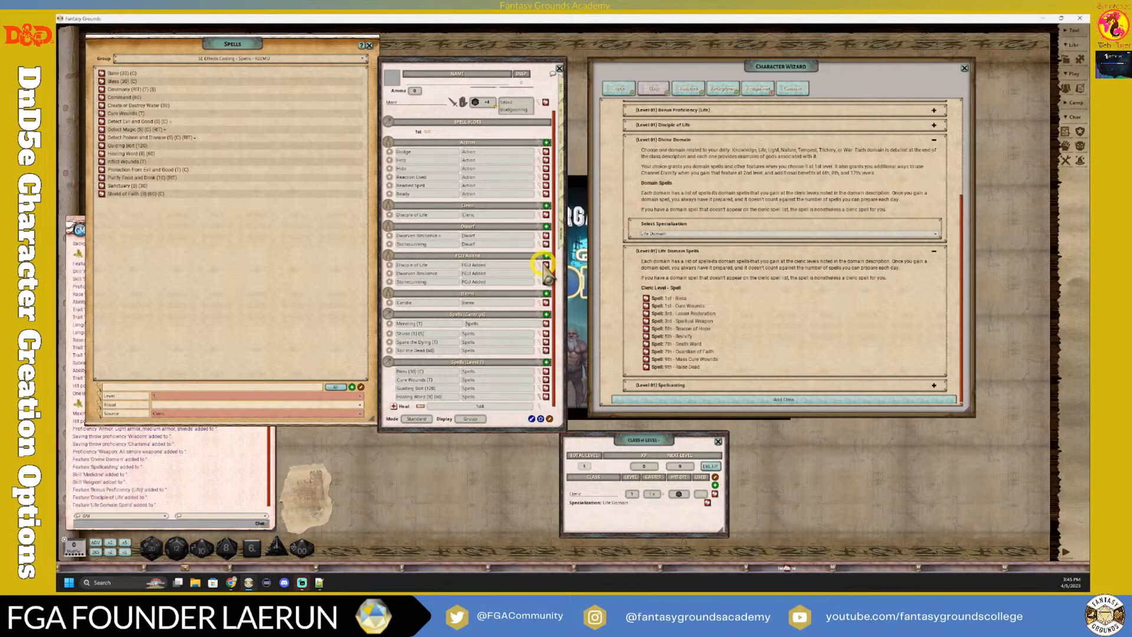
Expand Bless, Cure Wounds and Guiding Bolt on the manual sheet to examine their effect, heal, attack and damage actions
scroll(520, 351, "down", 2)
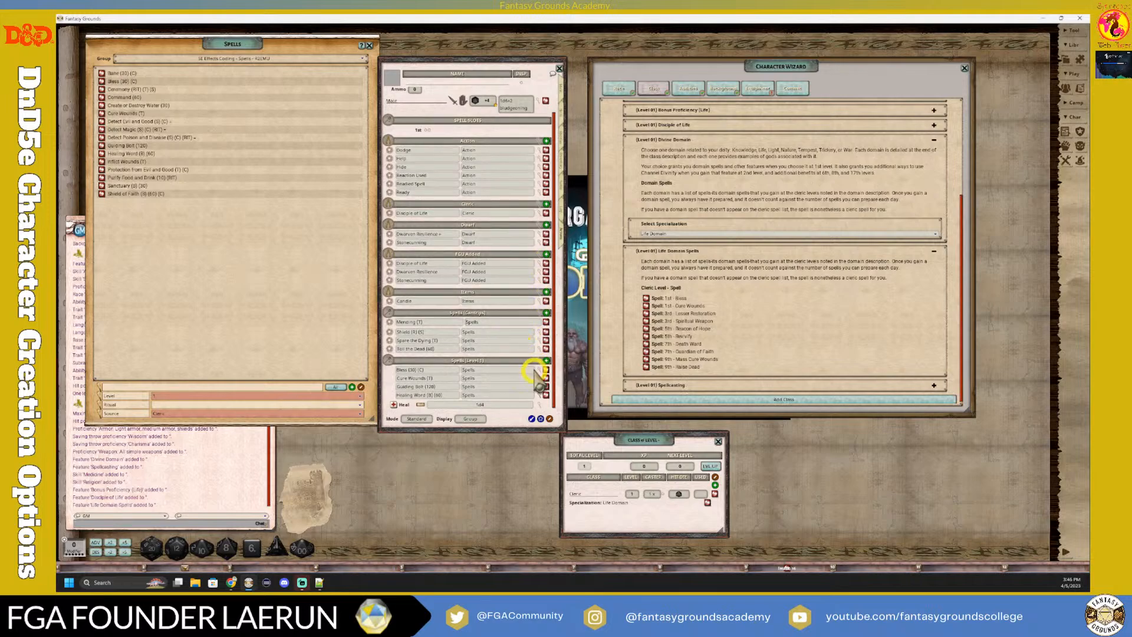
left_click(539, 370)
scroll(537, 375, "down", 1)
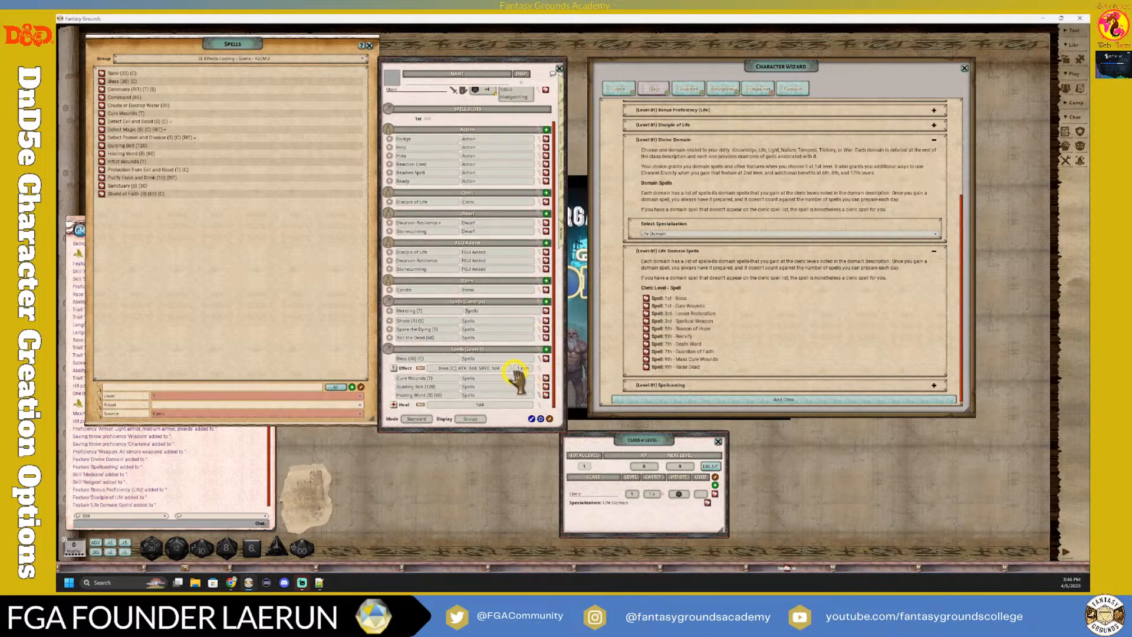
left_click(538, 378)
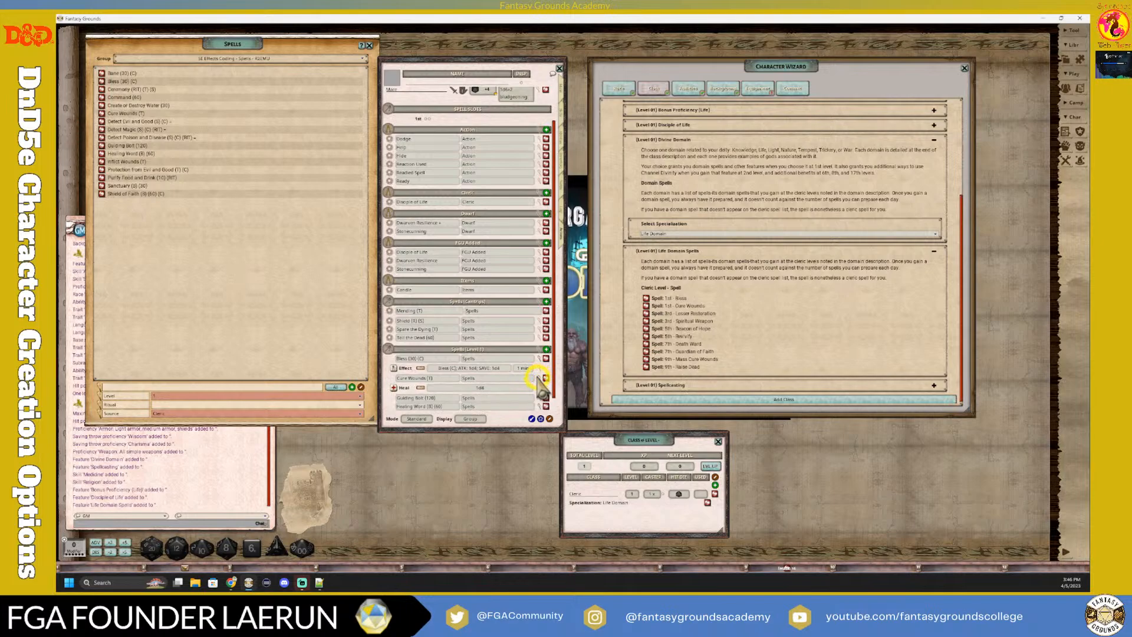
scroll(539, 391, "down", 1)
left_click(538, 387)
scroll(539, 391, "down", 3)
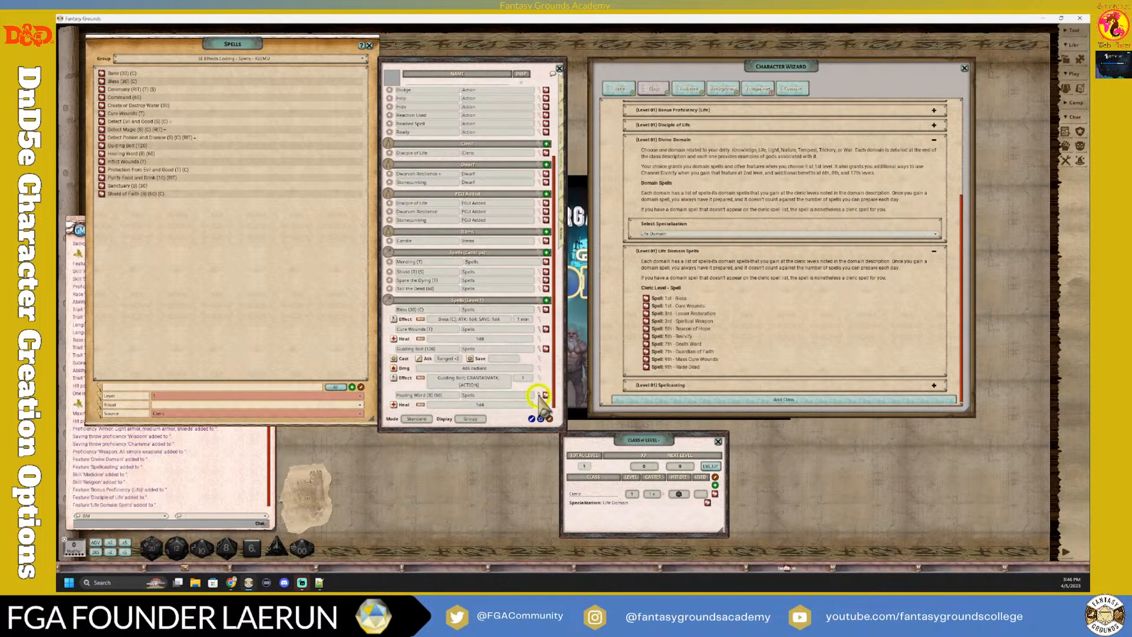
Expand the Shield entry among the cantrips and examine its effect settings for modifiers, duration and targeting
scroll(538, 398, "up", 1)
scroll(525, 383, "up", 3)
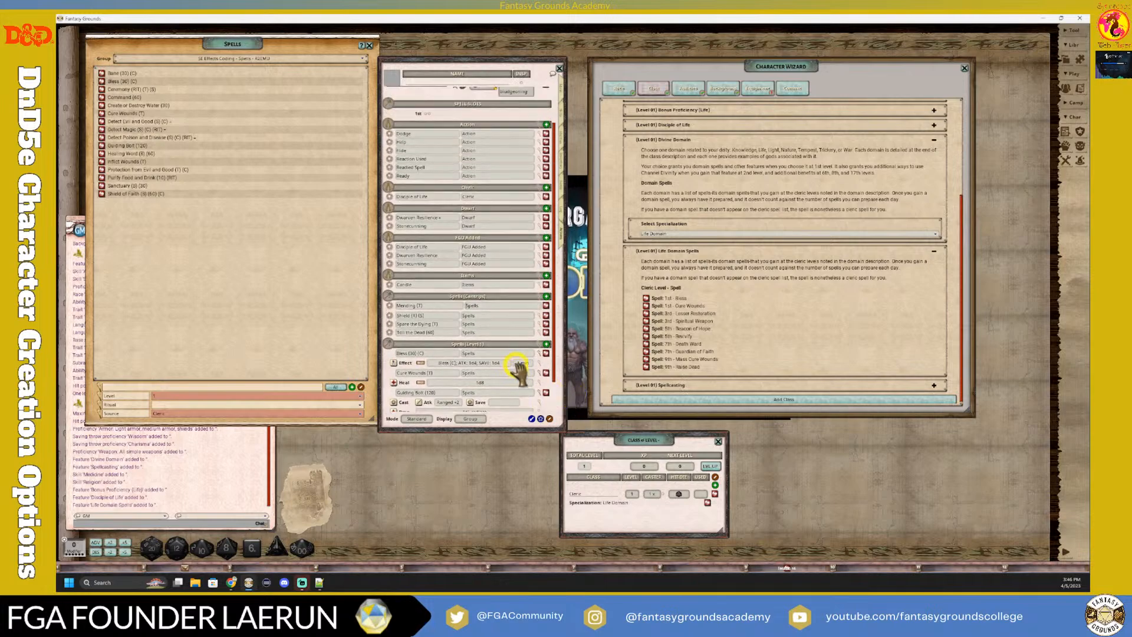
left_click(539, 316)
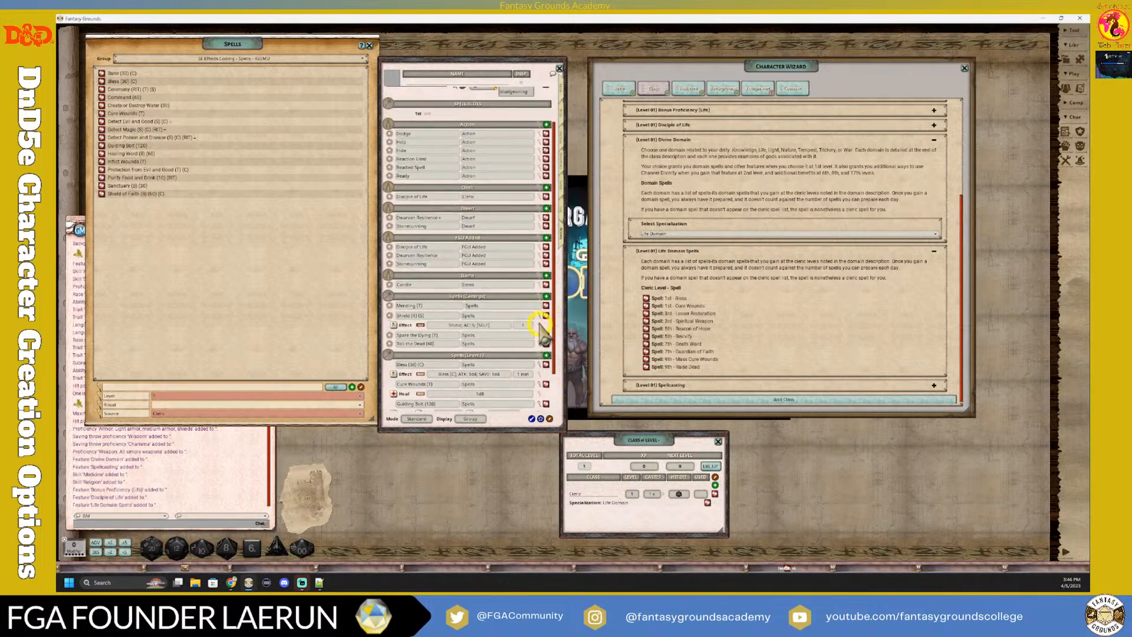
left_click(539, 326)
left_click(650, 248)
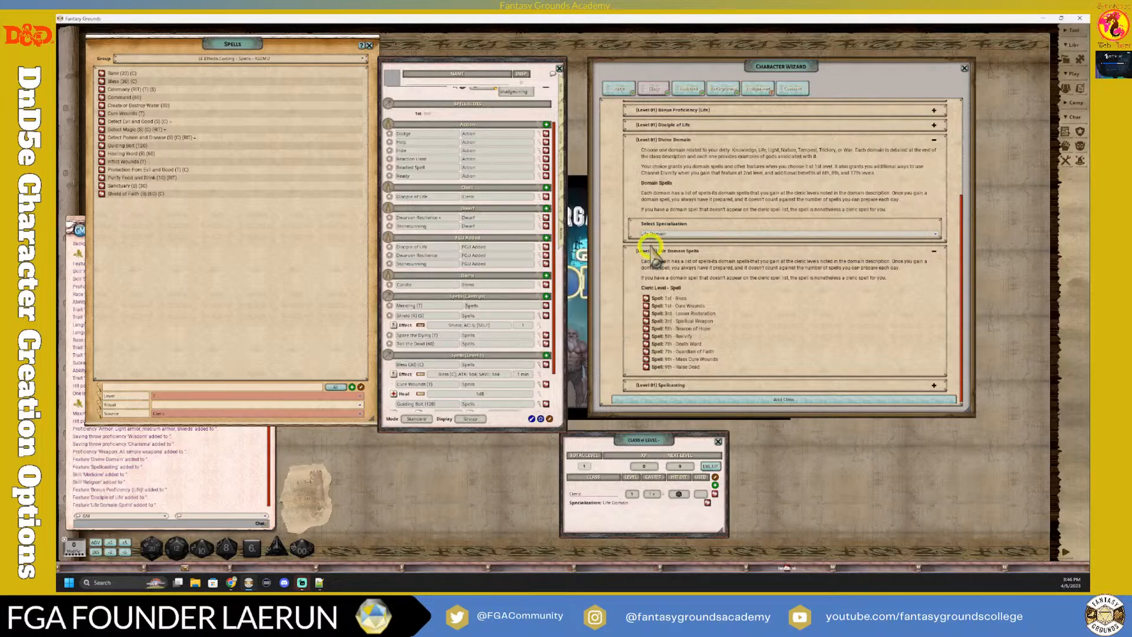
left_click(539, 326)
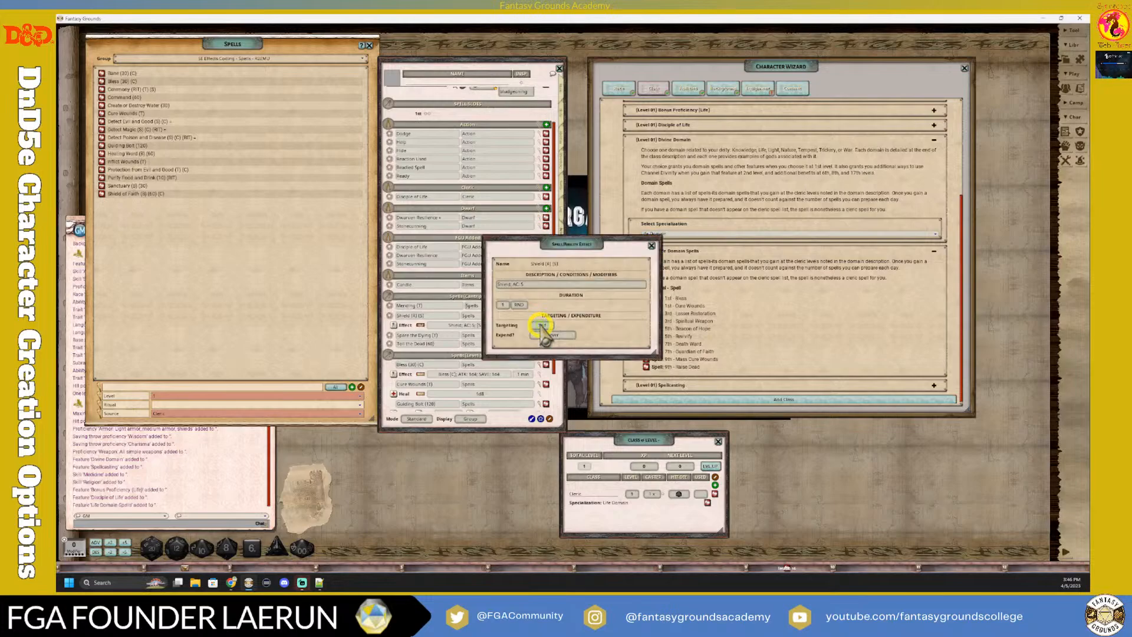
left_click(651, 246)
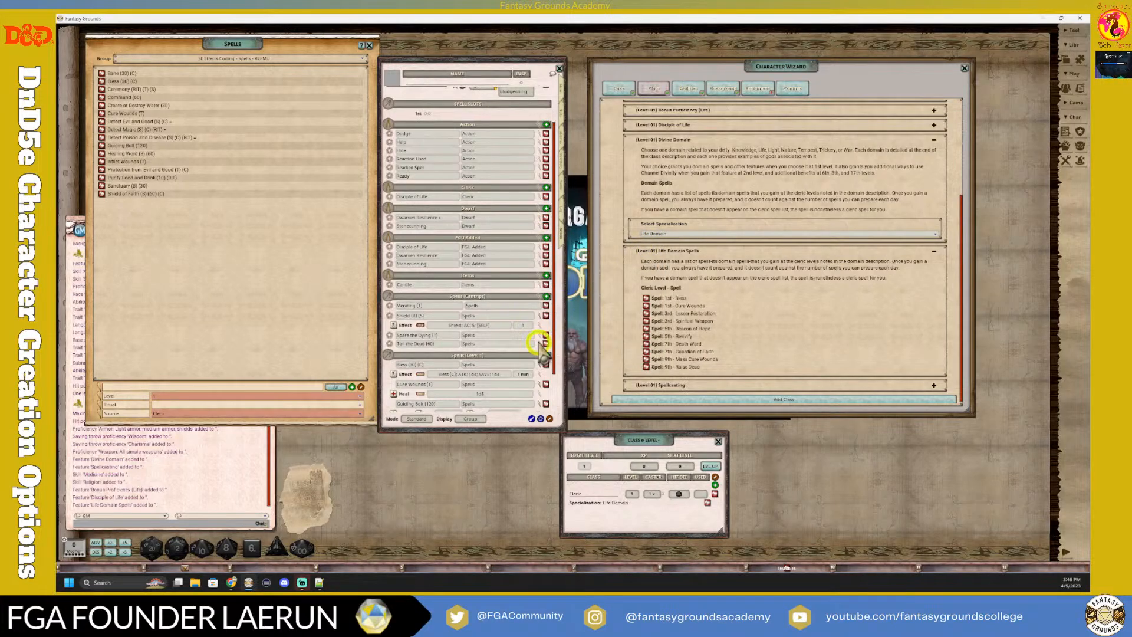
Examine Toll the Dead's attack and save settings, and the ability, attack and save DC settings of the Spells power group
left_click(539, 343)
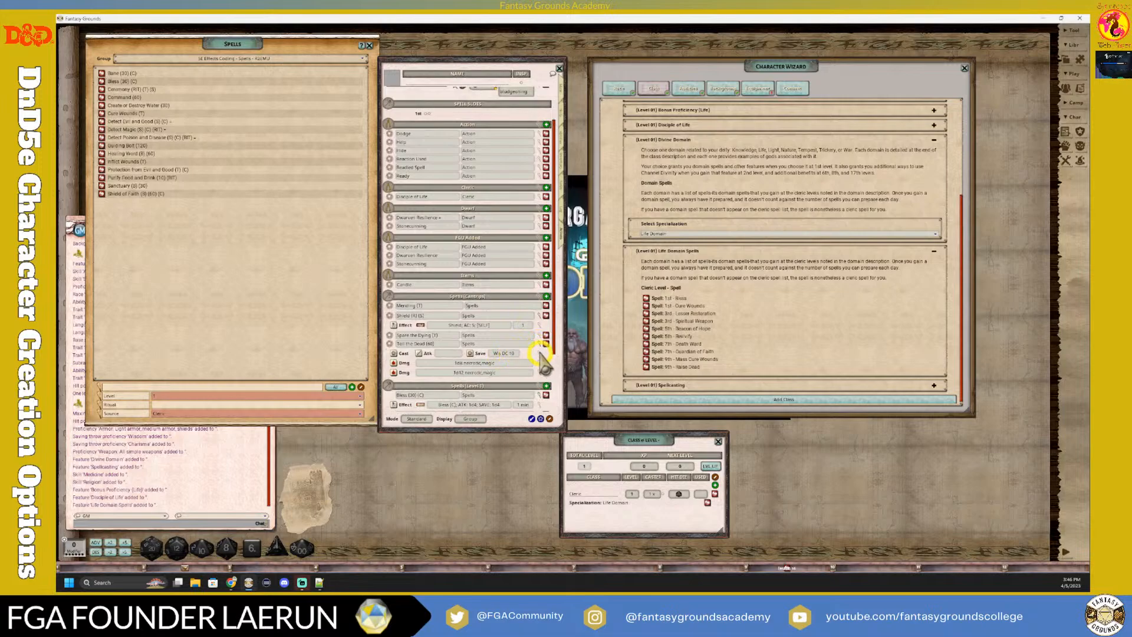
left_click(538, 354)
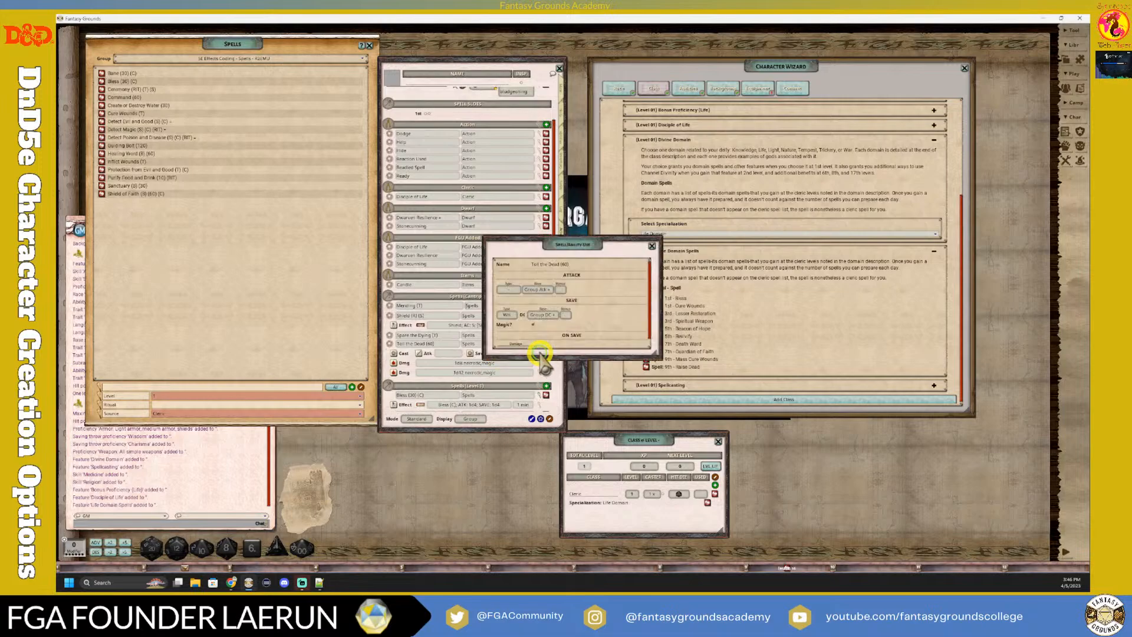
left_click(652, 245)
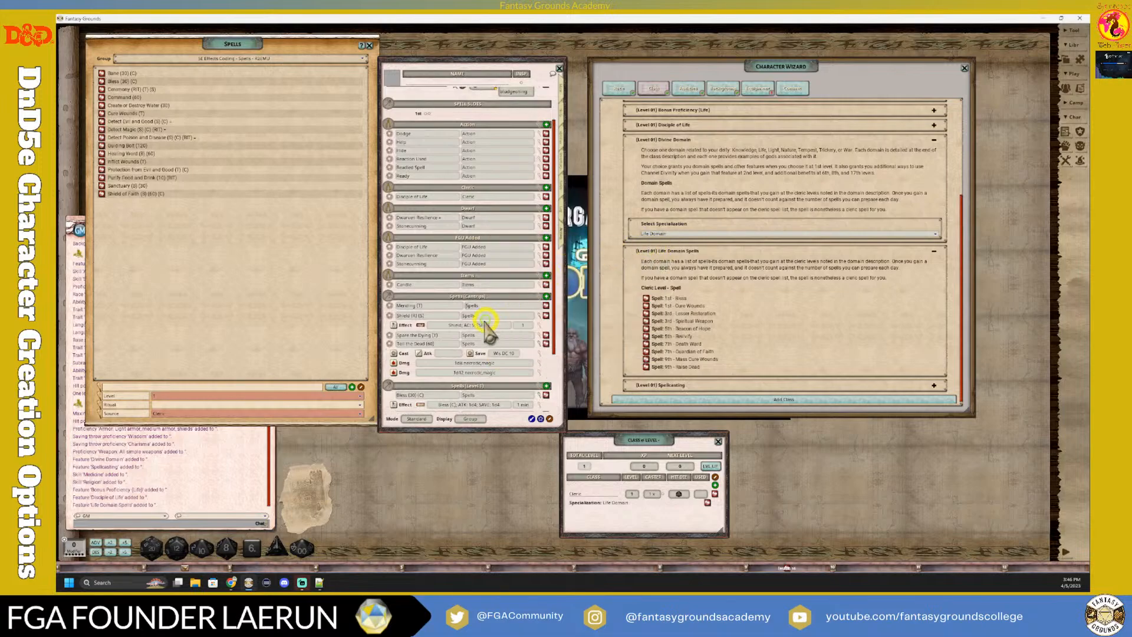
left_click(540, 297)
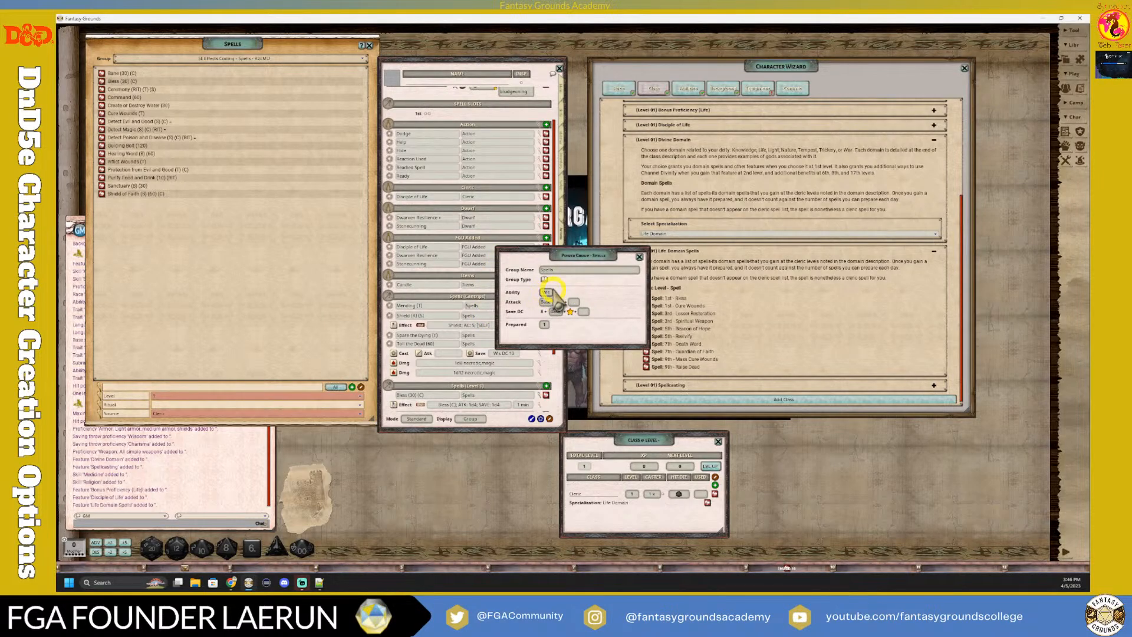
left_click(639, 257)
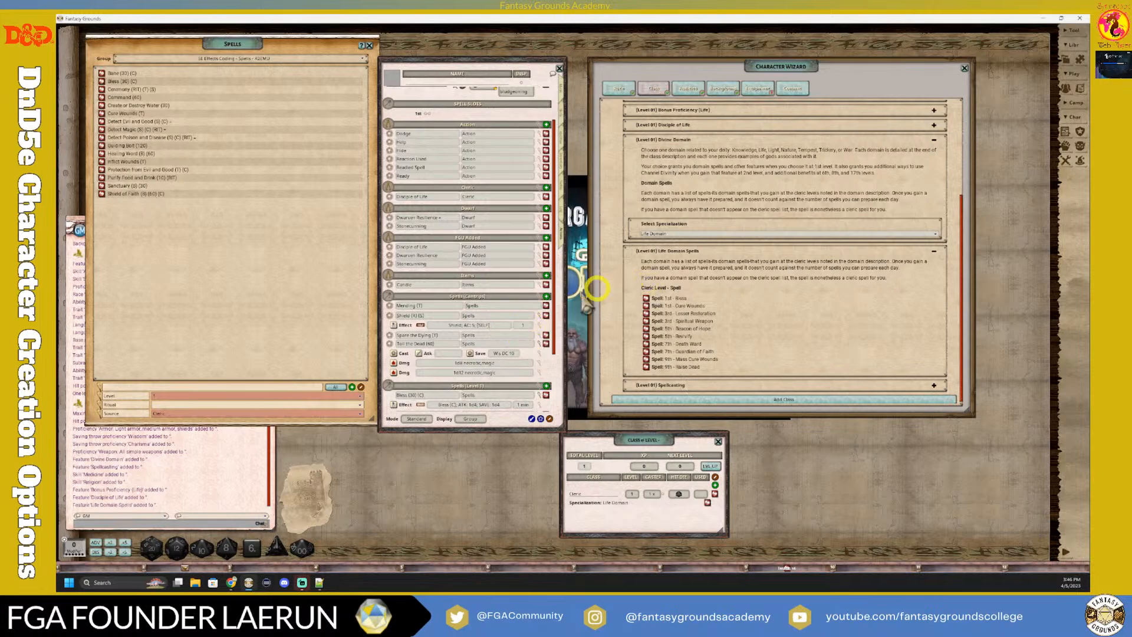
Collapse the action details of Shield, Toll the Dead and Bless, and return to the weapons on the manual sheet
scroll(525, 310, "up", 2)
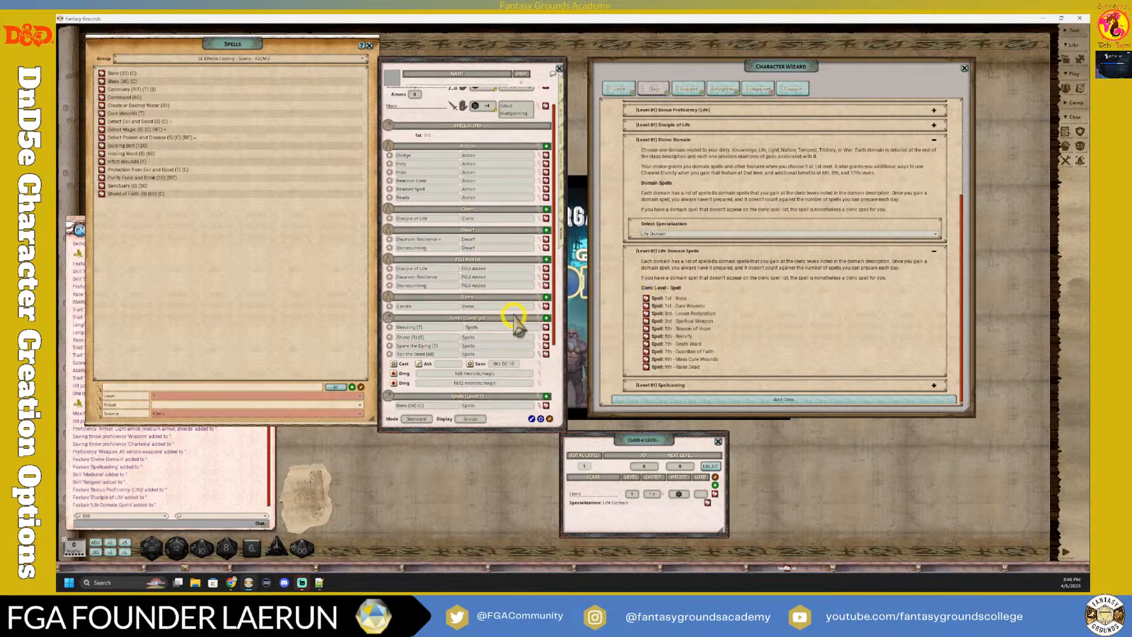
scroll(434, 284, "up", 2)
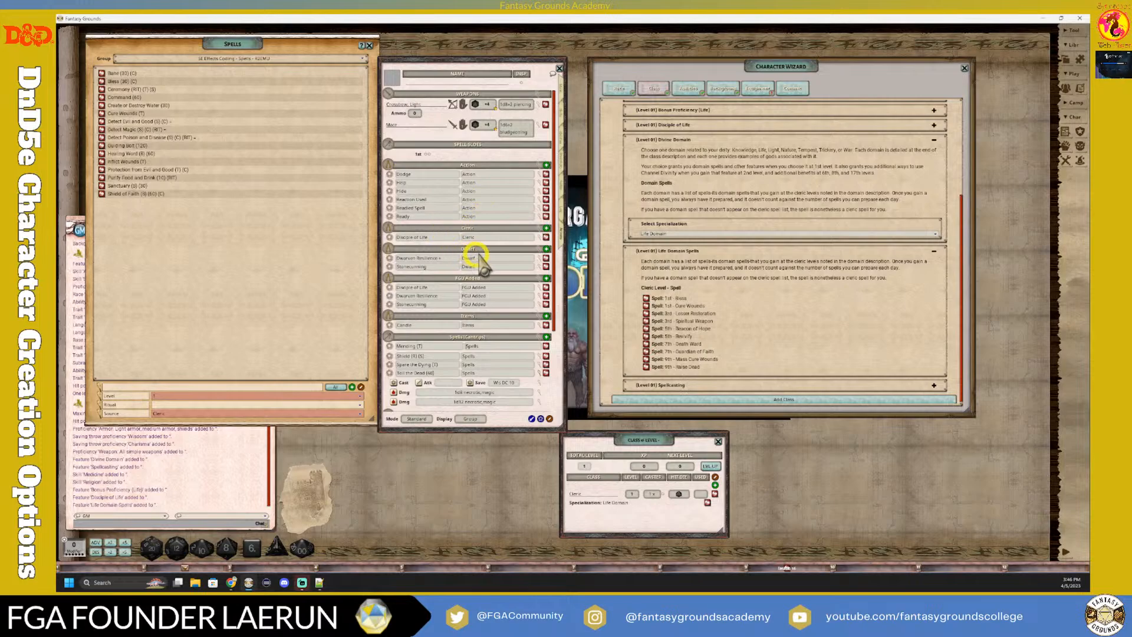
scroll(498, 259, "down", 1)
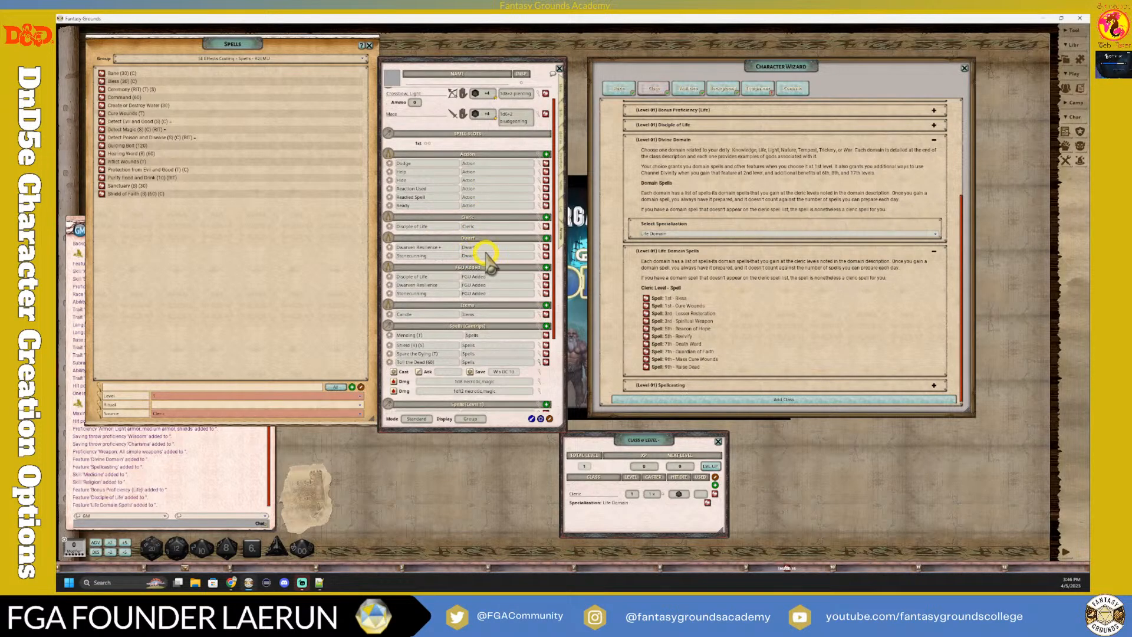
left_click(537, 360)
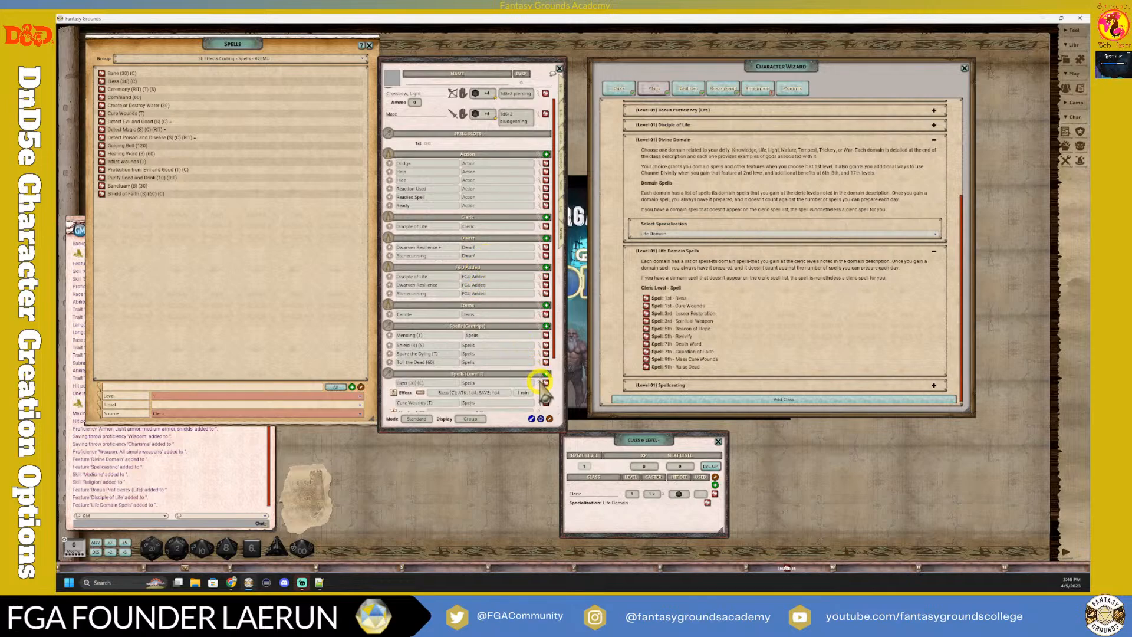
left_click(540, 382)
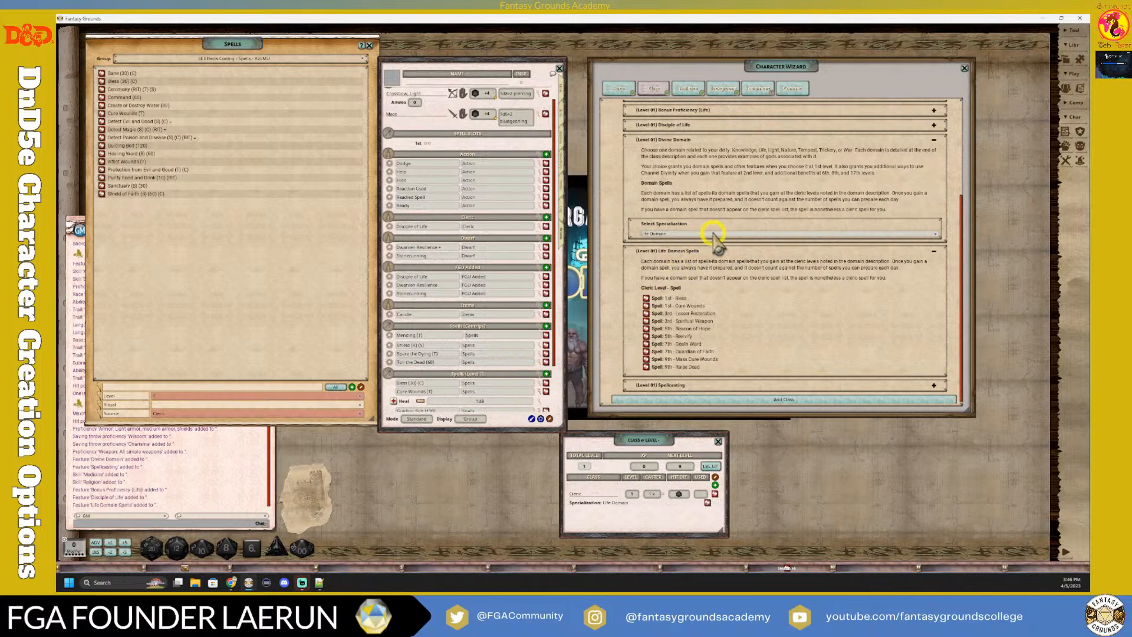
scroll(489, 318, "up", 1)
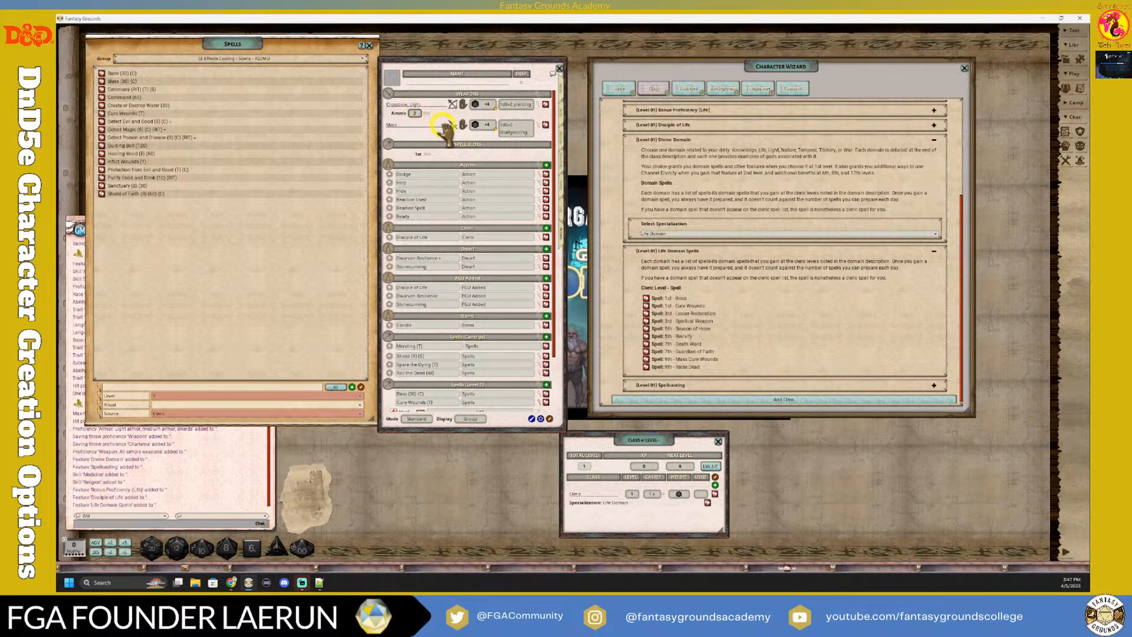
Set the light crossbow's ammo to 20 on the manual sheet and show that sheet's inventory
type("20")
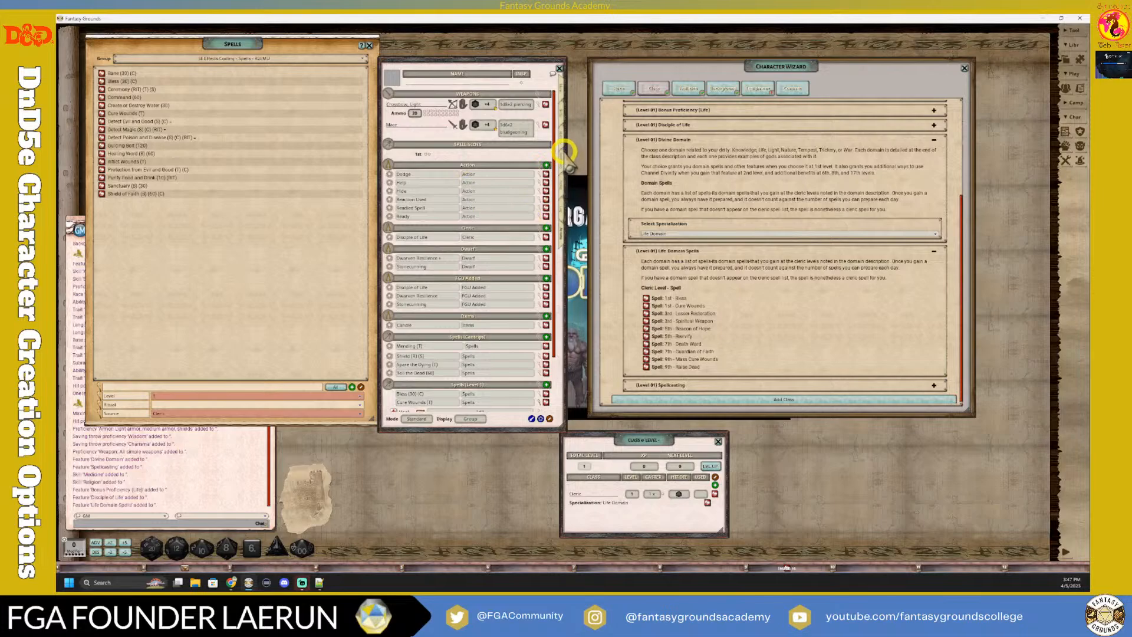
left_click(562, 162)
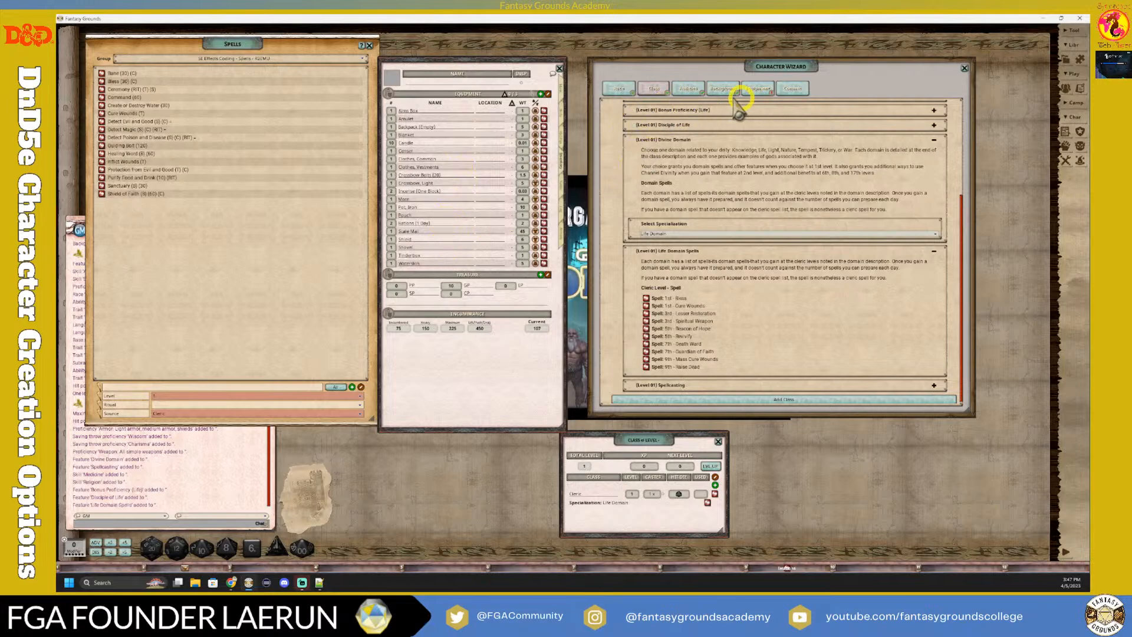
Load the starting kit in the wizard's equipment stage and choose Mason's Tools for the background kit
left_click(757, 89)
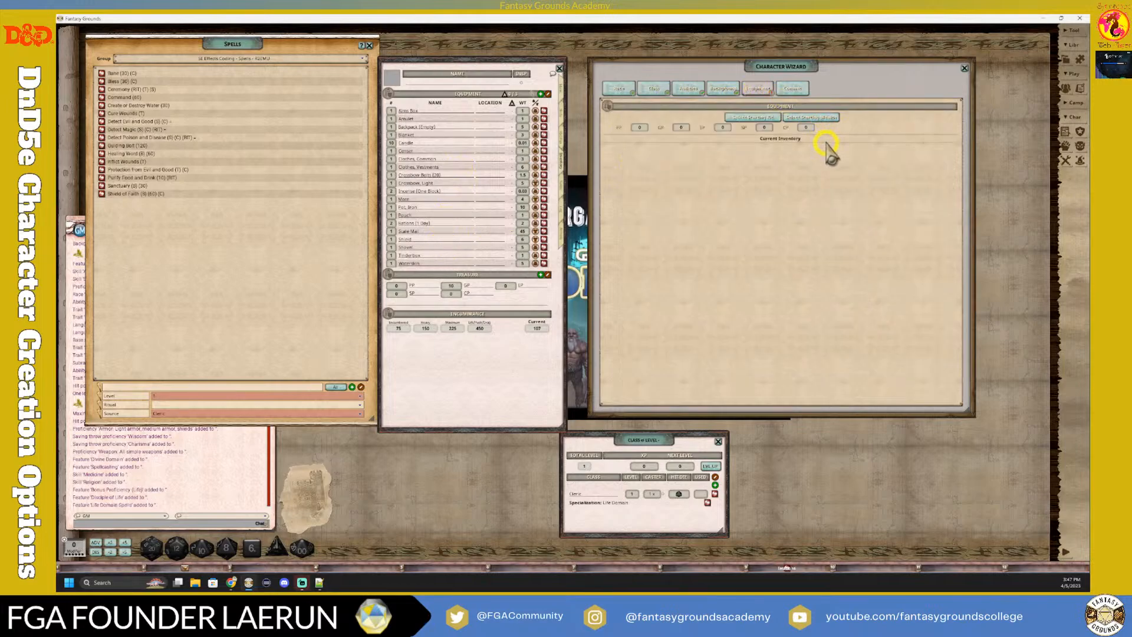
left_click(761, 118)
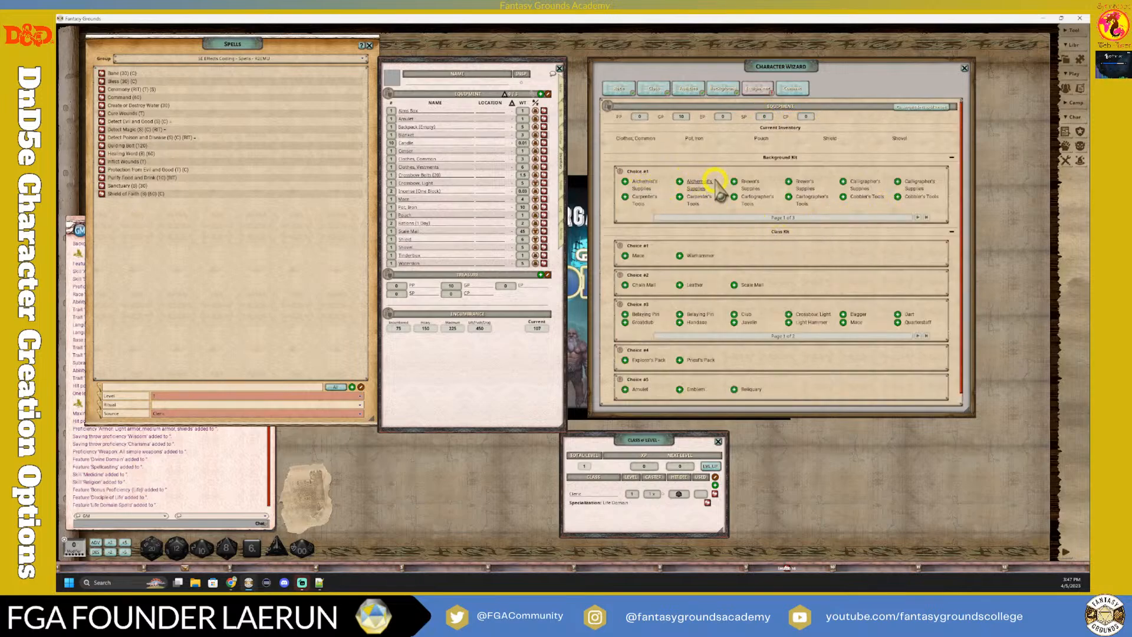
scroll(716, 210, "down", 1)
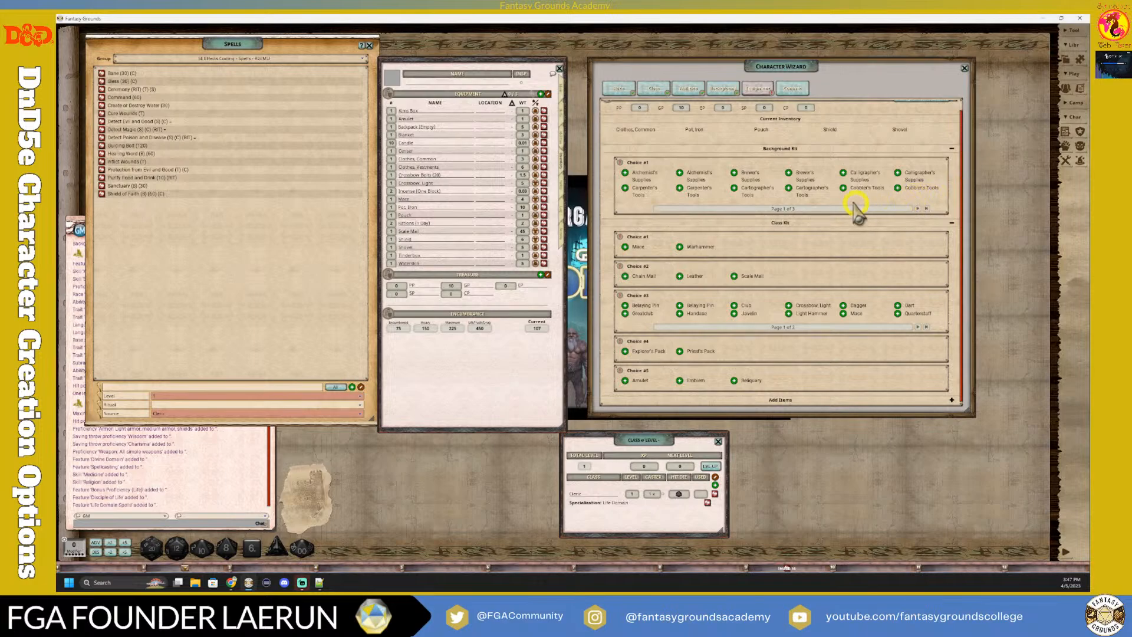
left_click(917, 206)
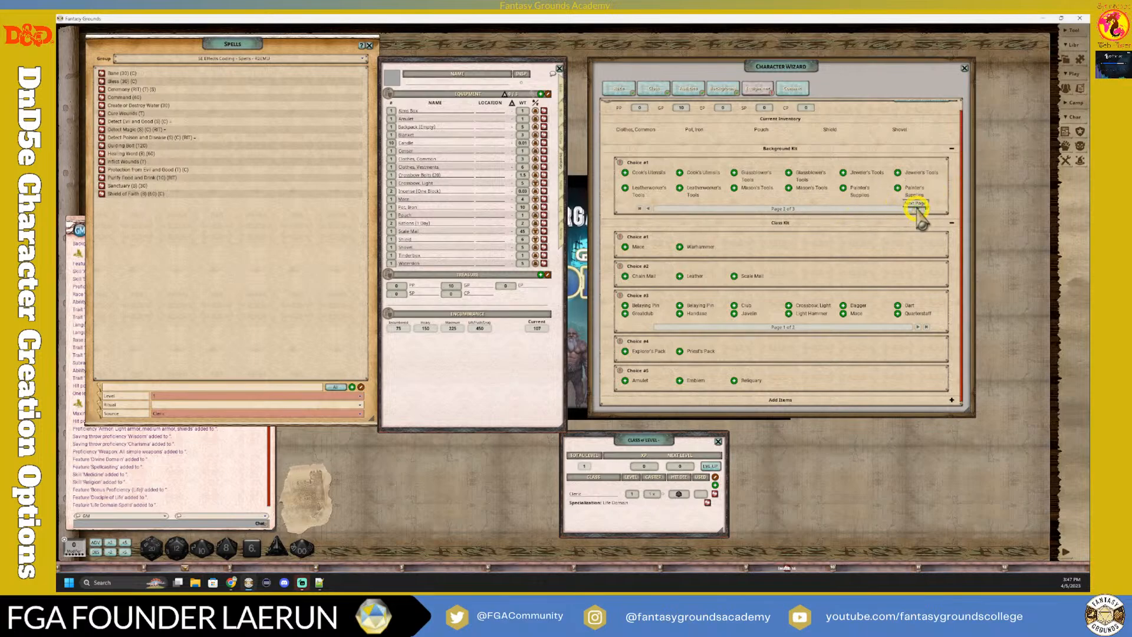
left_click(734, 188)
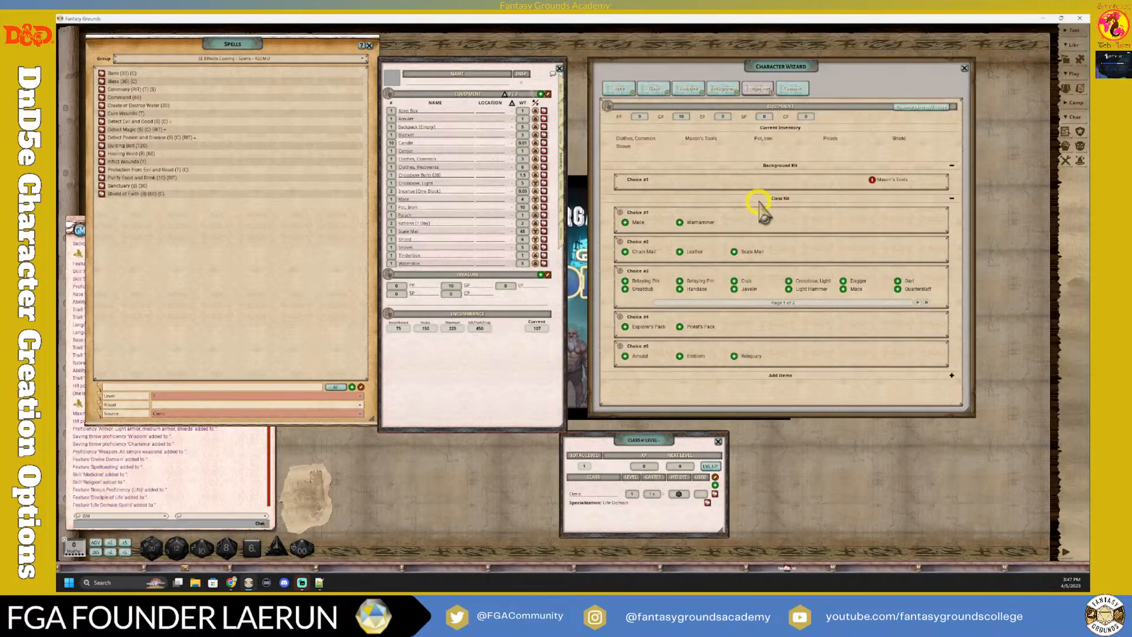
Choose Mace, Chain Mail, Light Crossbow, Priest's Pack and Reliquary for the wizard's class kit
left_click(625, 222)
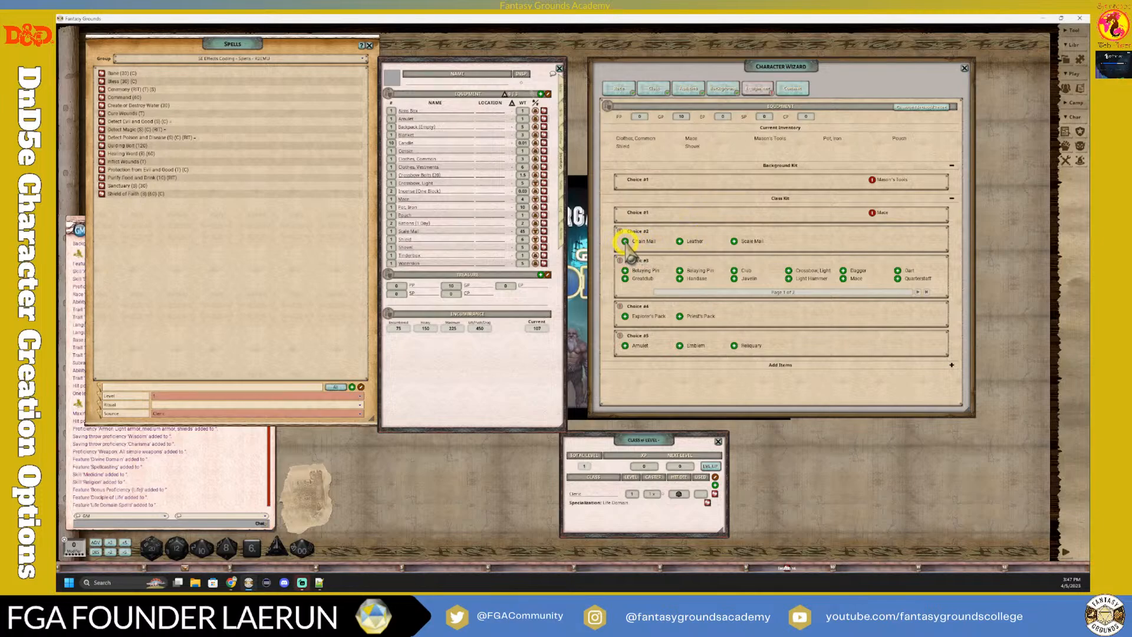
left_click(625, 242)
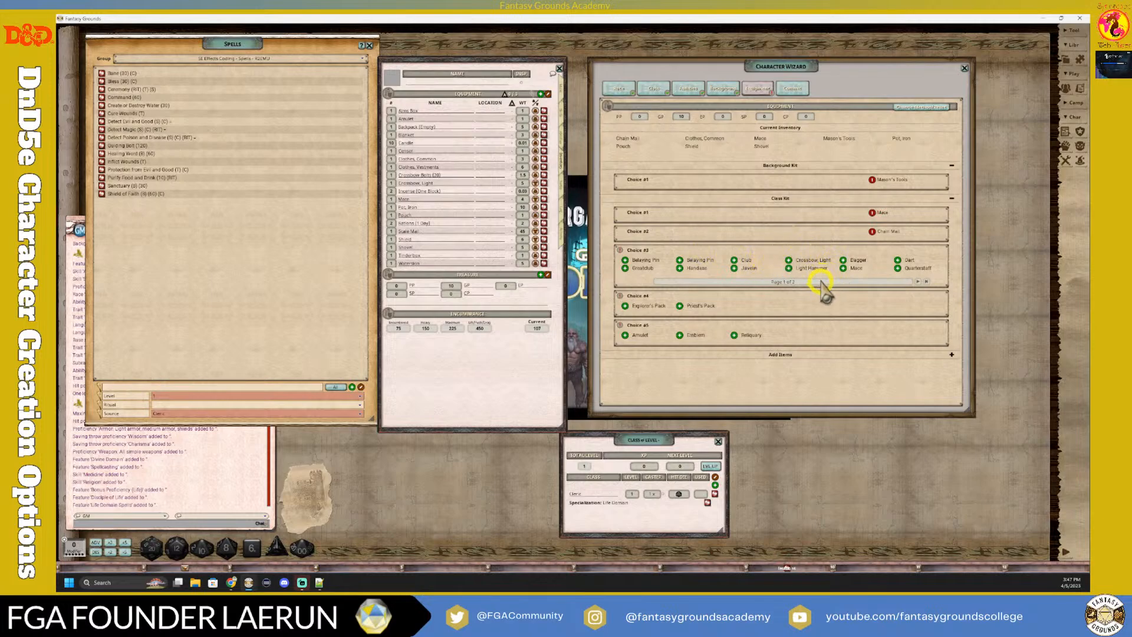
mouse_move(825, 285)
left_mouse_down()
mouse_move(837, 283)
mouse_move(821, 286)
left_mouse_up()
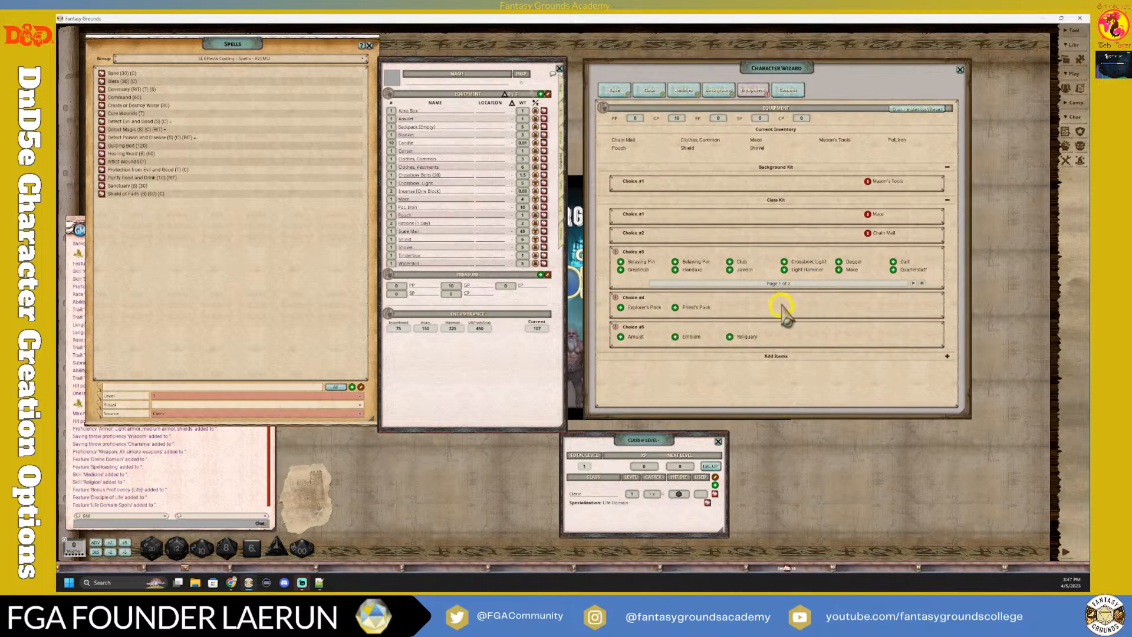
left_click(675, 307)
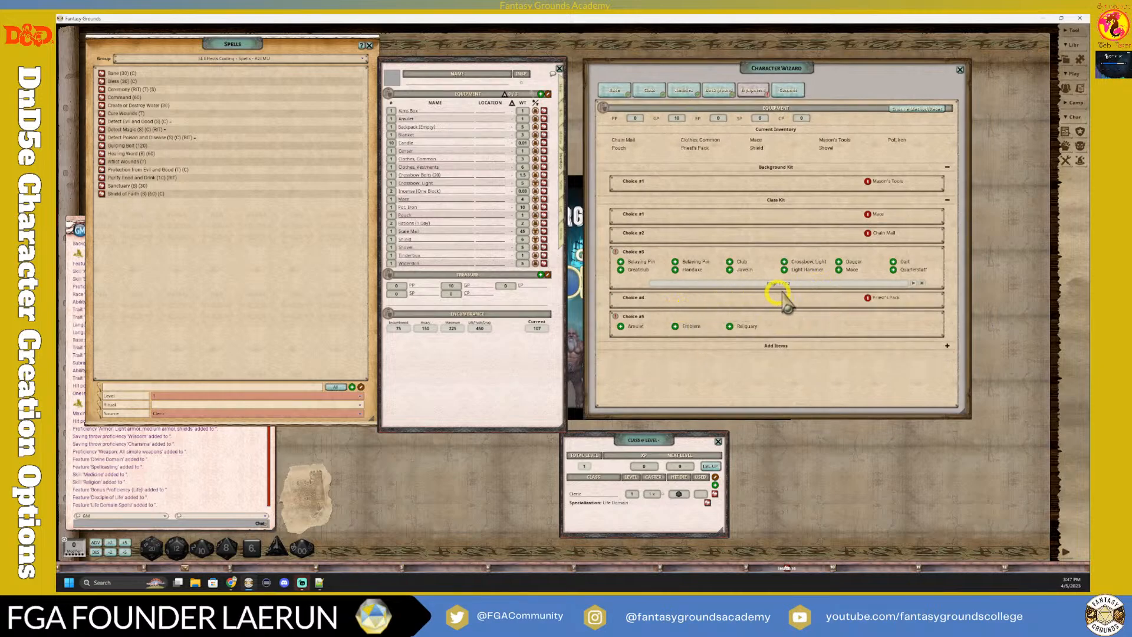
left_click(913, 283)
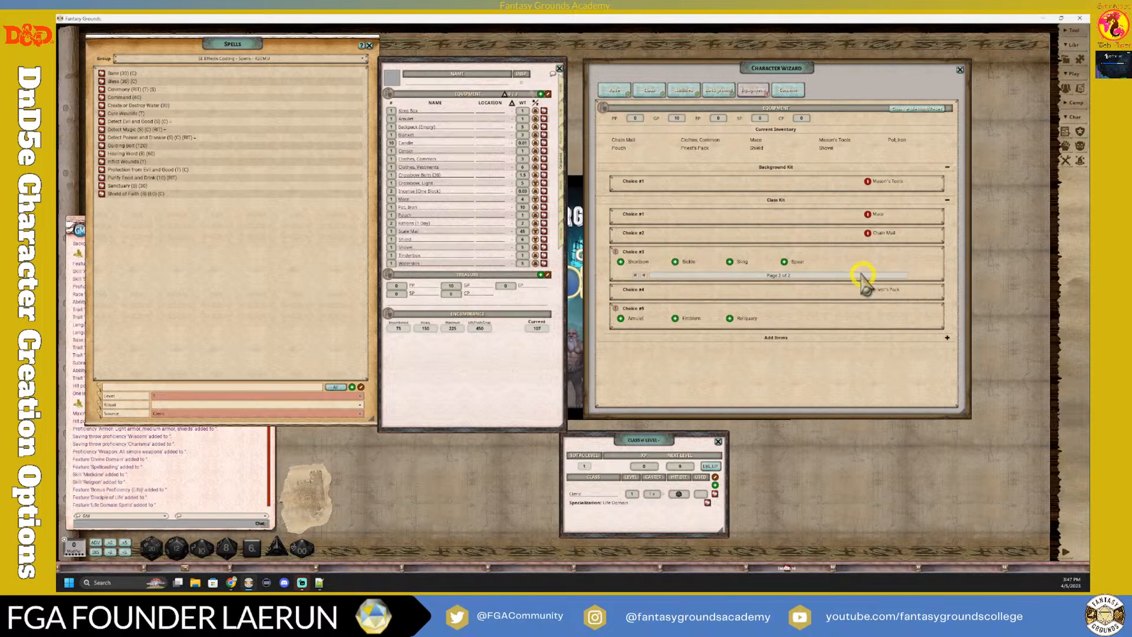
left_click(643, 276)
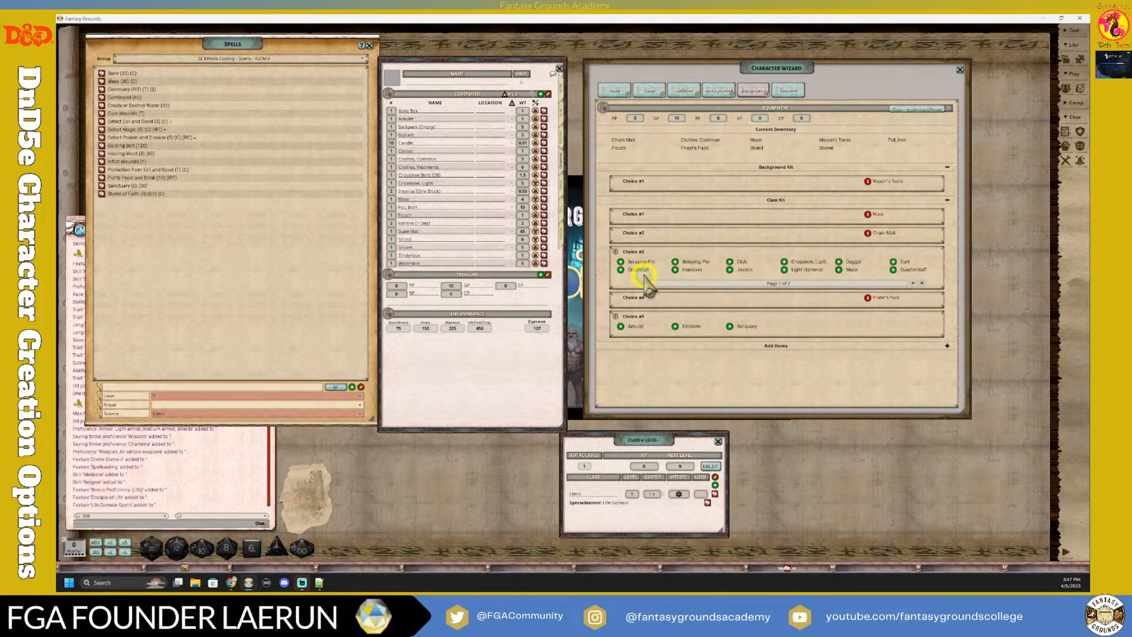
left_click(784, 262)
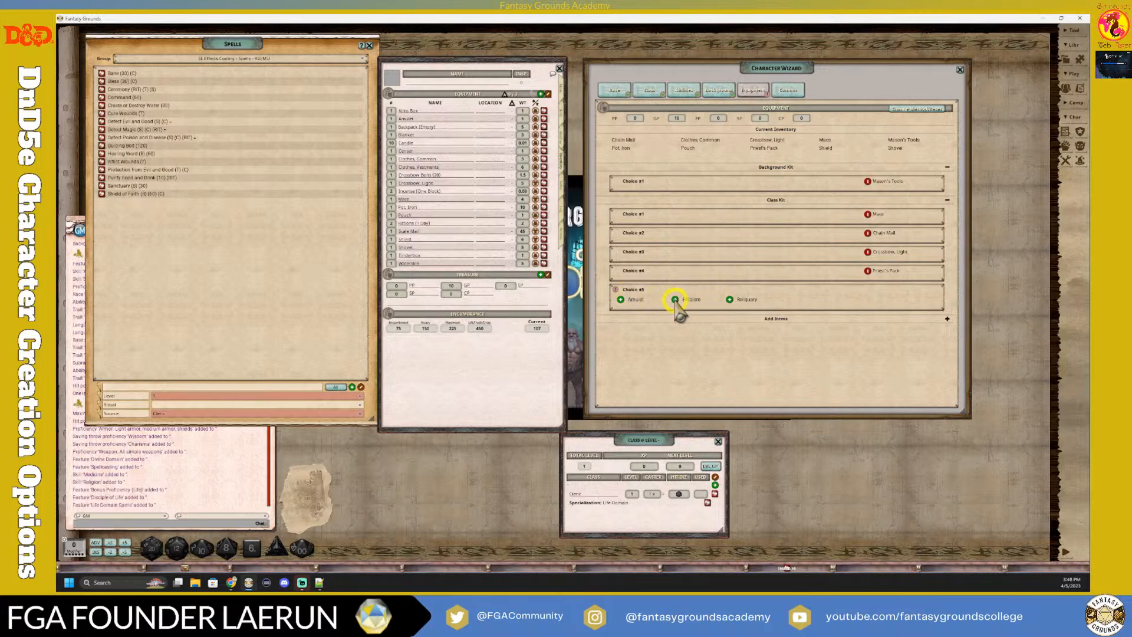
left_click(730, 299)
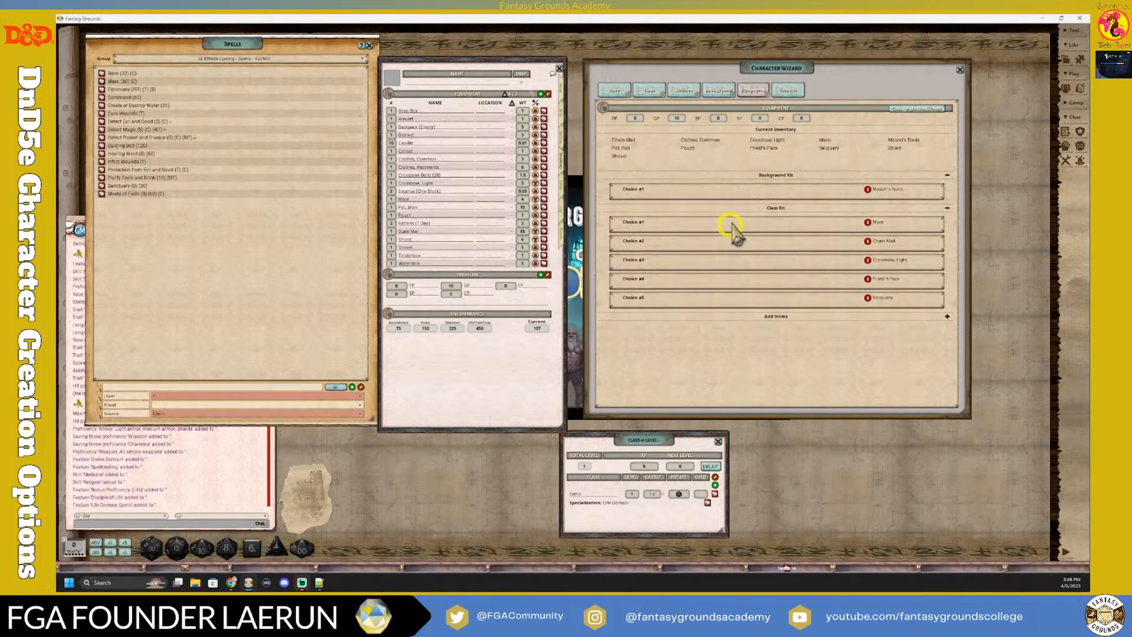
Enter "Dwarf Cleric Level 1" as the wizard character's name and name the manual sheet "A Dwarf Cleric Level 1"
left_click(792, 90)
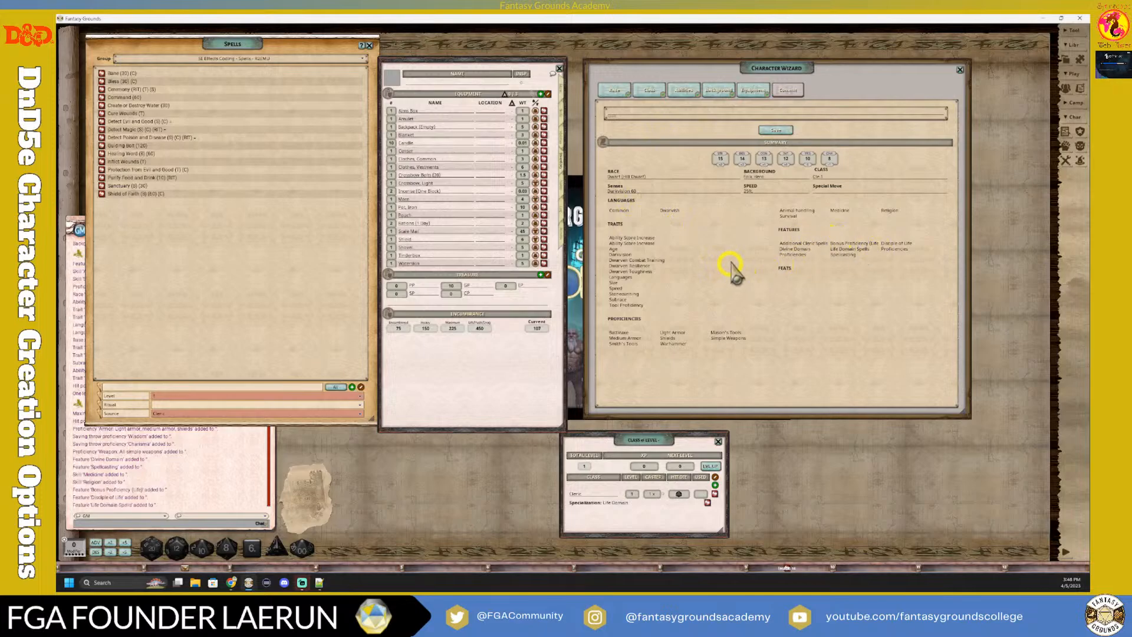
left_click(628, 114)
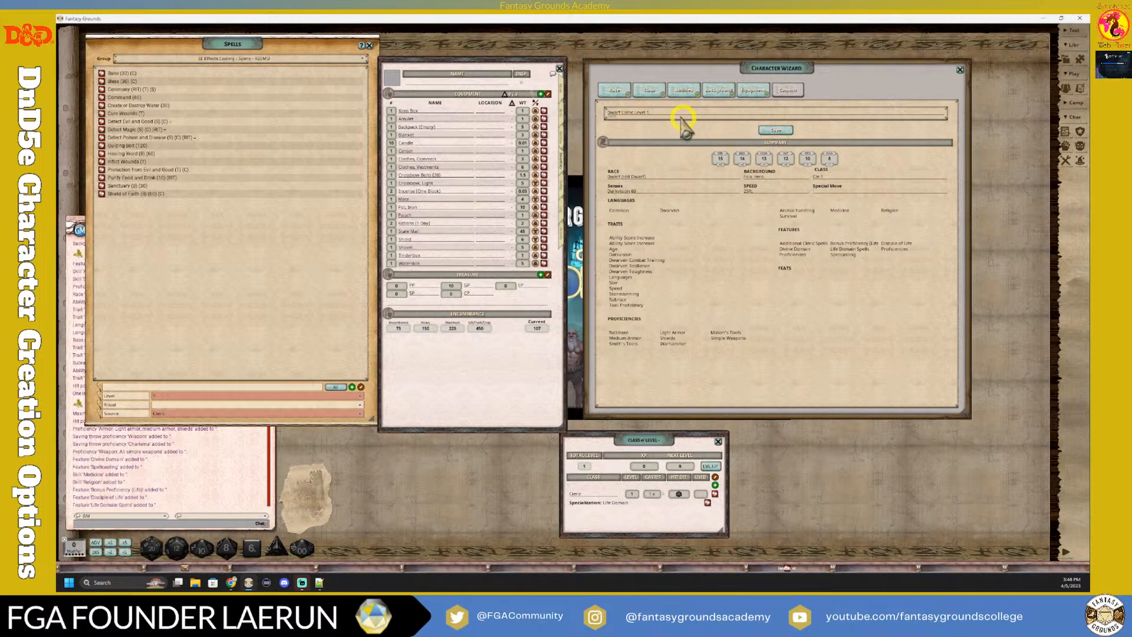
left_click_drag(665, 112, 441, 82)
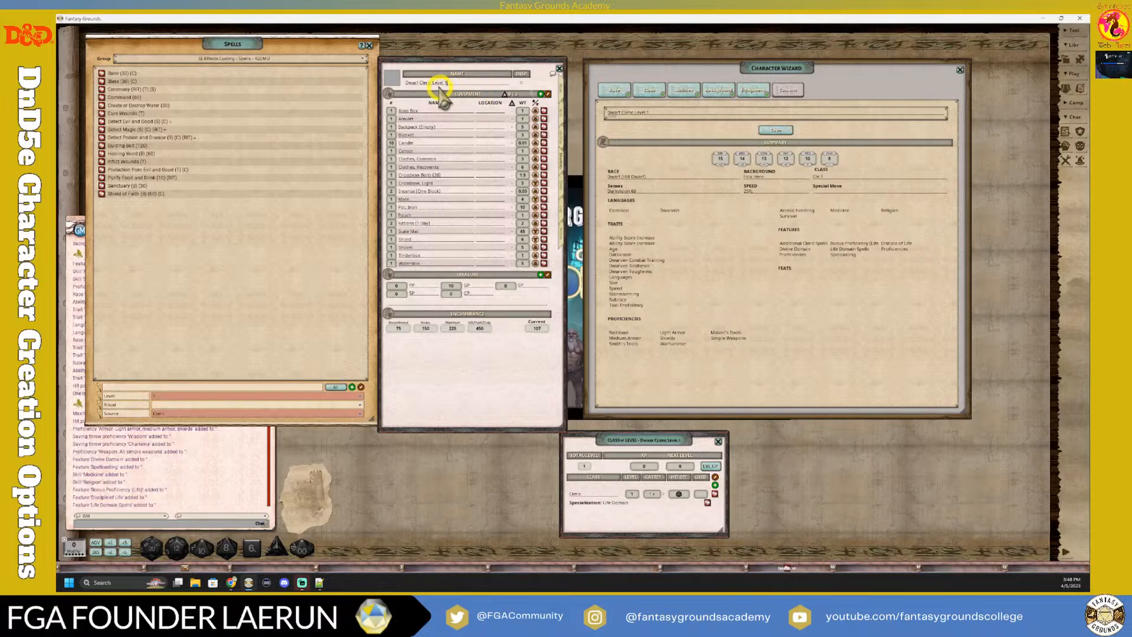
left_click(406, 83)
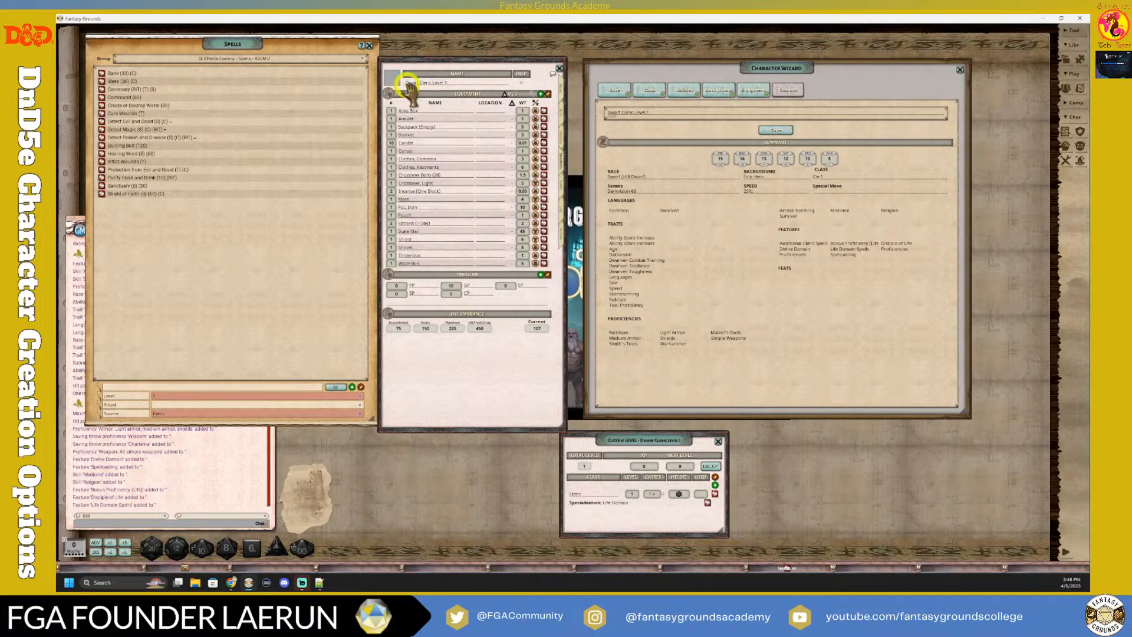
type("A")
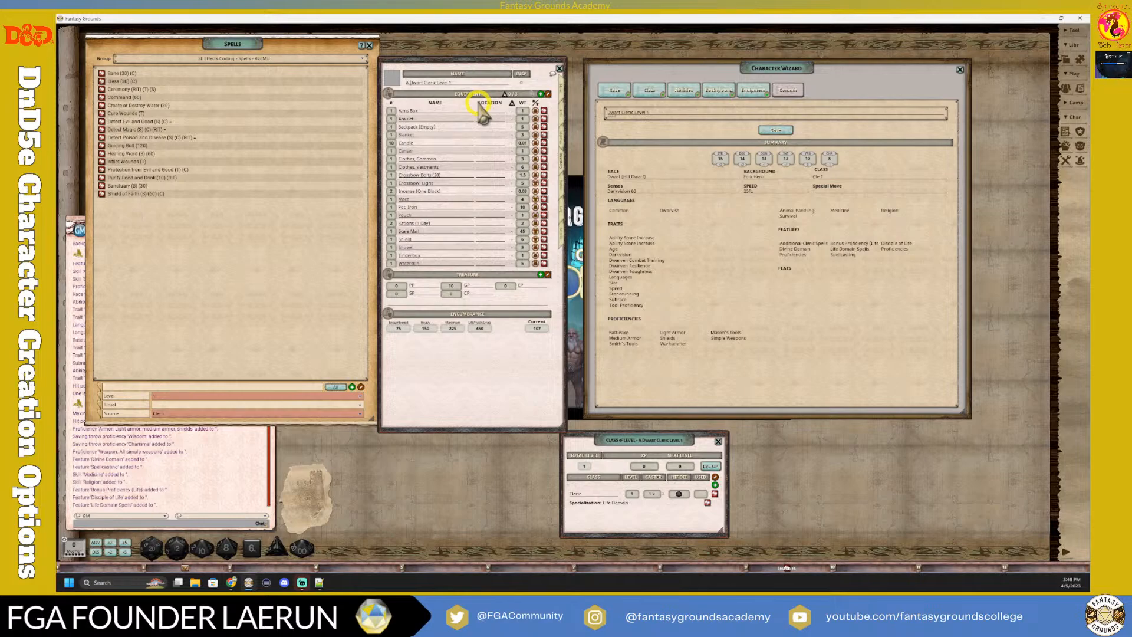
Rename the wizard's character "B Dwarf Cleric Level 1" and save it as a finished character
left_click(608, 113)
type("B")
left_click(793, 91)
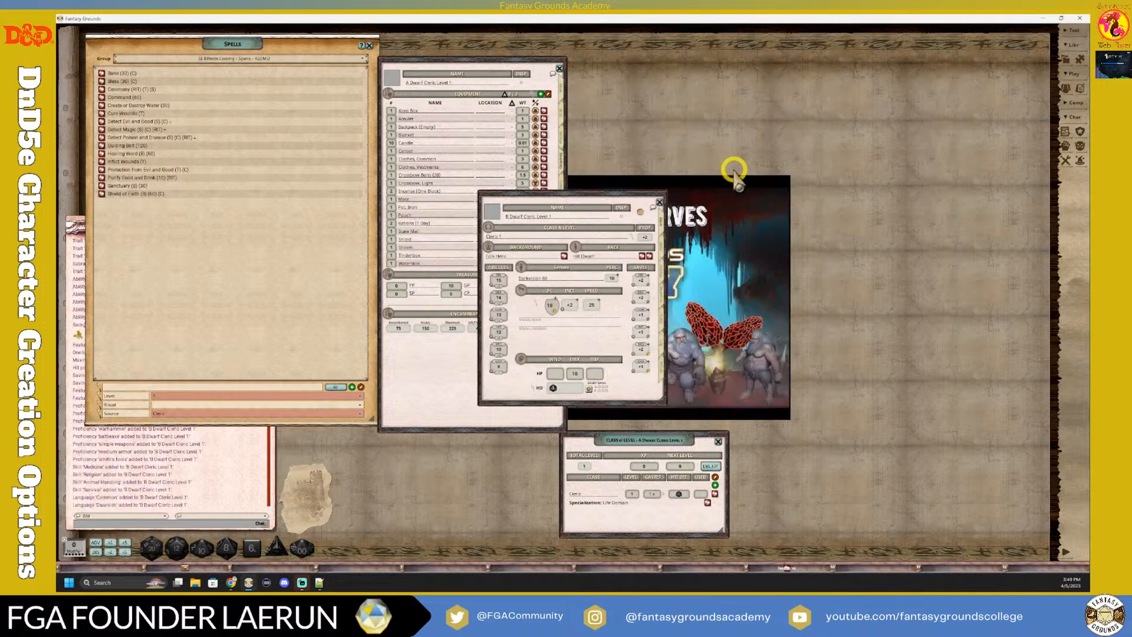
Place the B sheet beside the manual sheet, extend it to match in height, and close the class and level window
left_click_drag(550, 197, 648, 62)
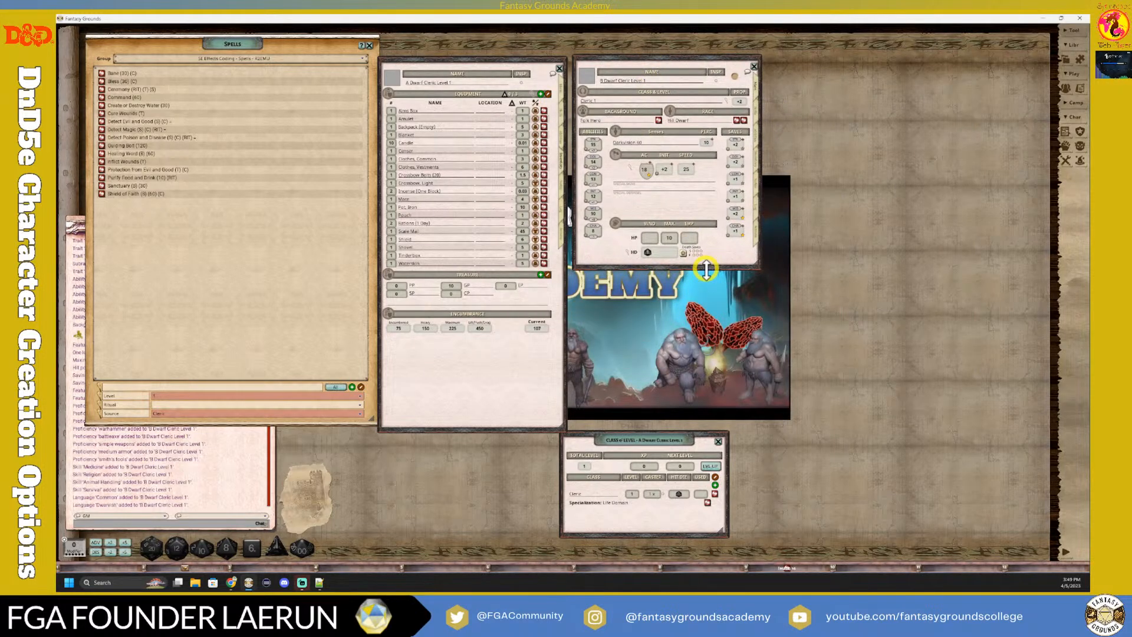
left_click_drag(706, 270, 685, 430)
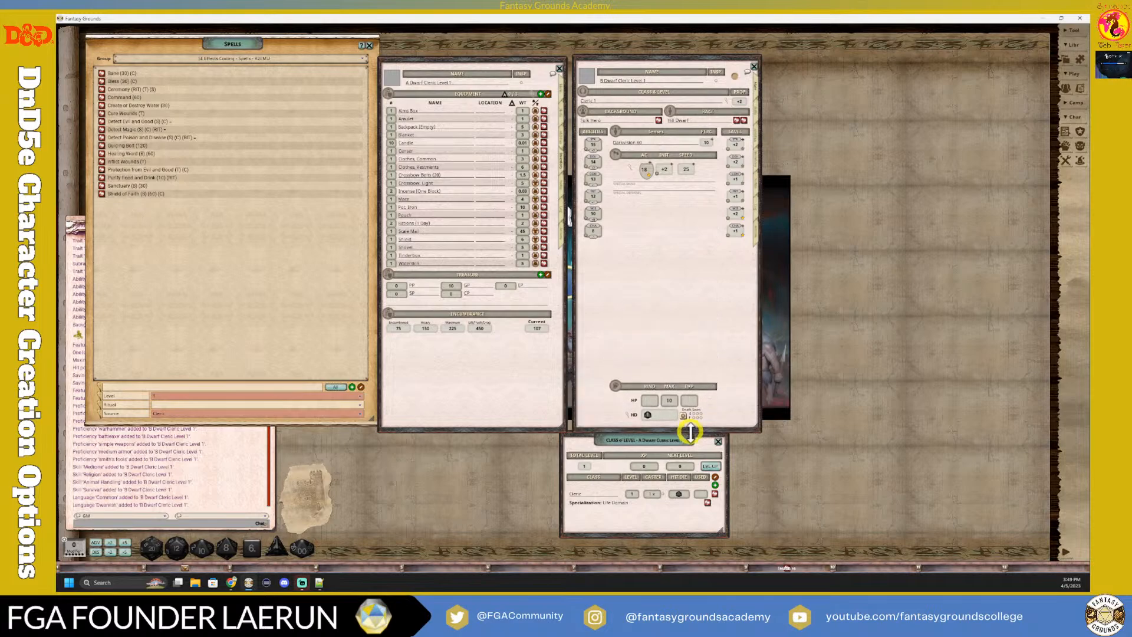
left_click(723, 443)
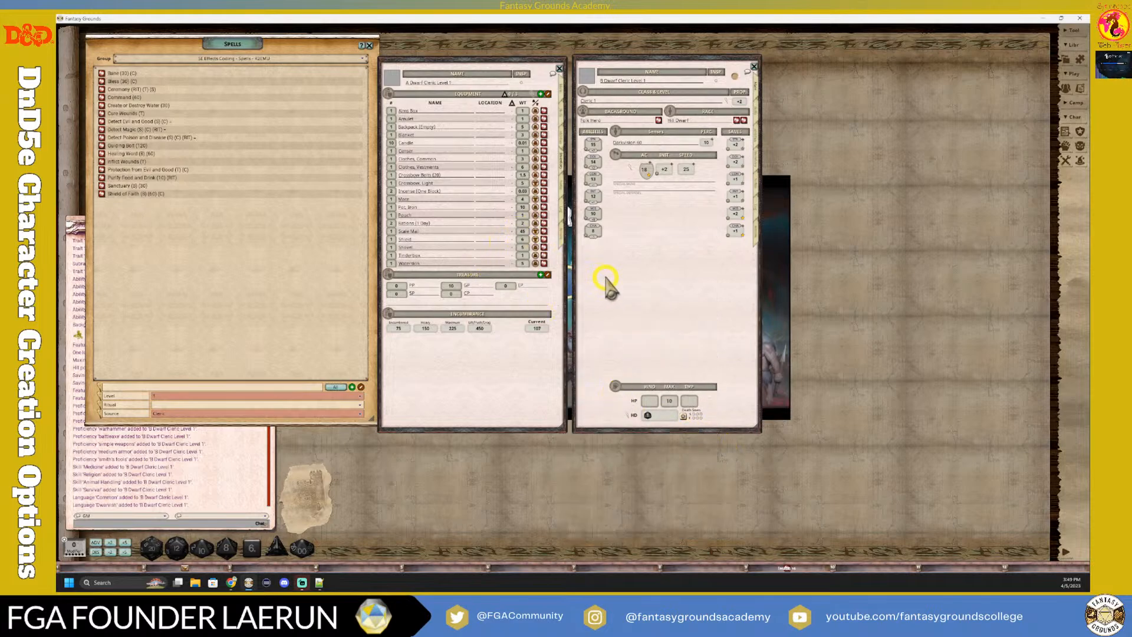
left_click_drag(605, 277, 604, 284)
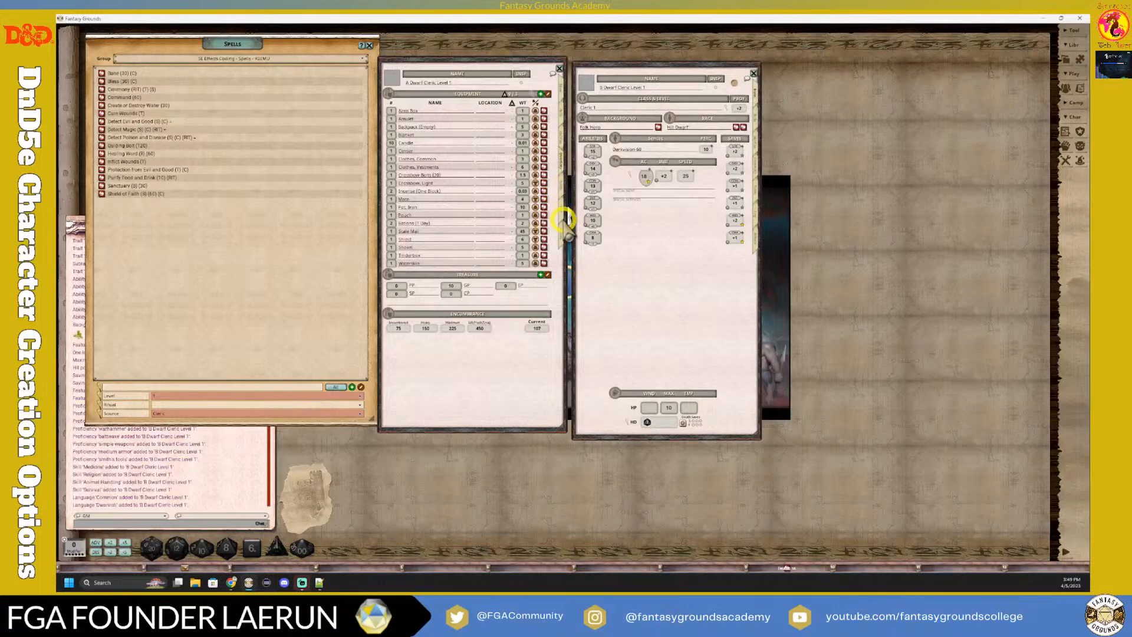
Compare the actions and powers on both sheets and examine the manual sheet's FGU Added power group settings
left_click(563, 229)
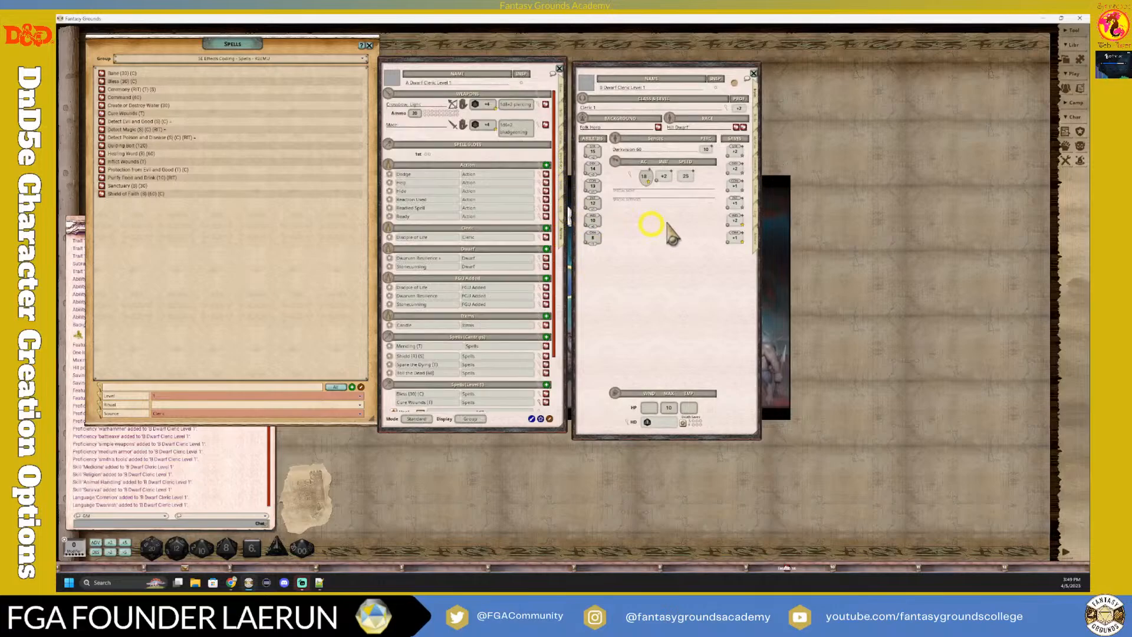
left_click(754, 236)
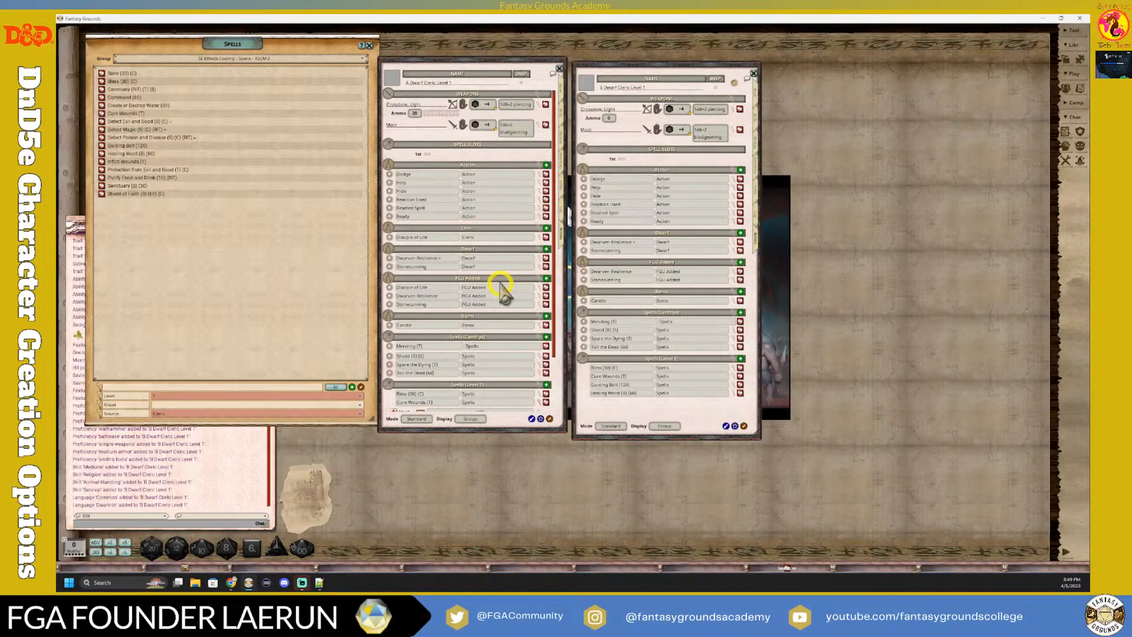
scroll(502, 286, "down", 3)
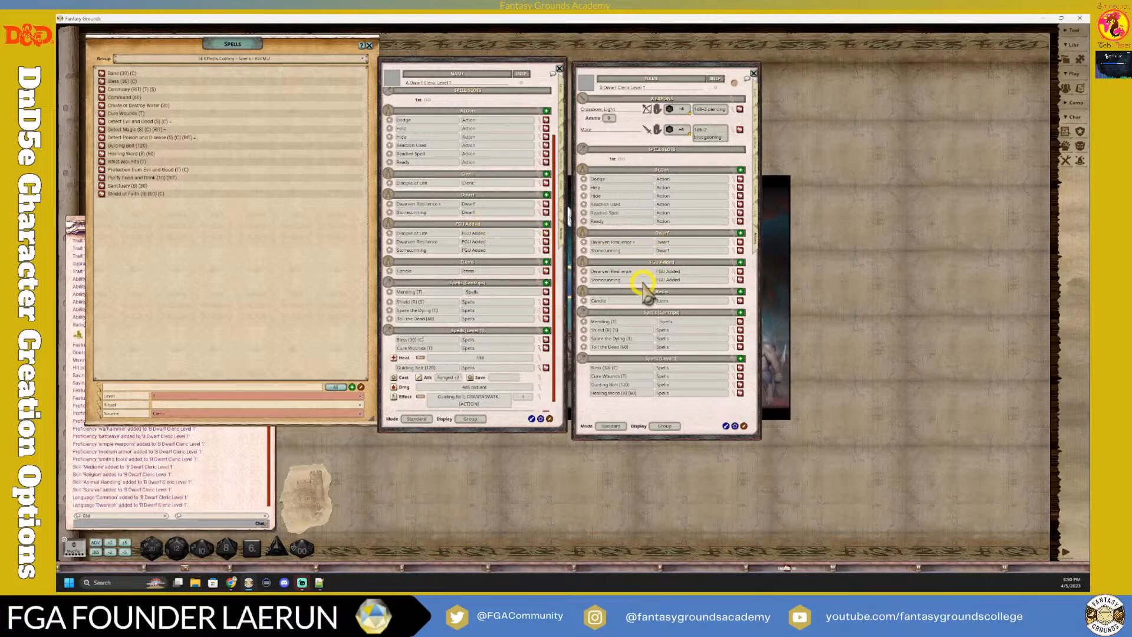
left_click(540, 225)
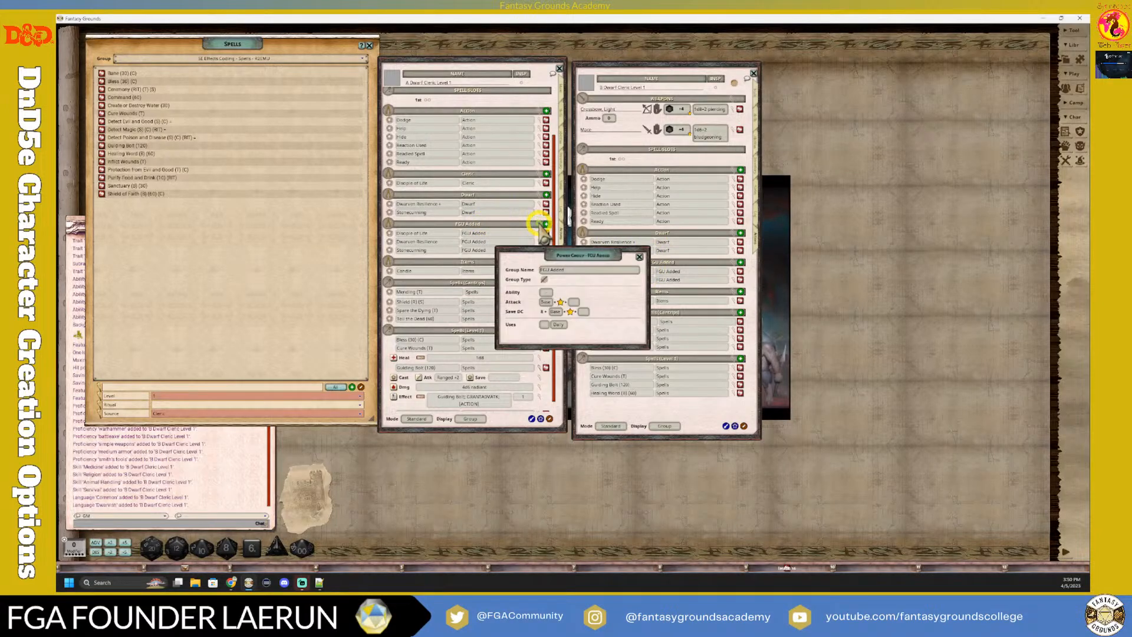
left_click(639, 258)
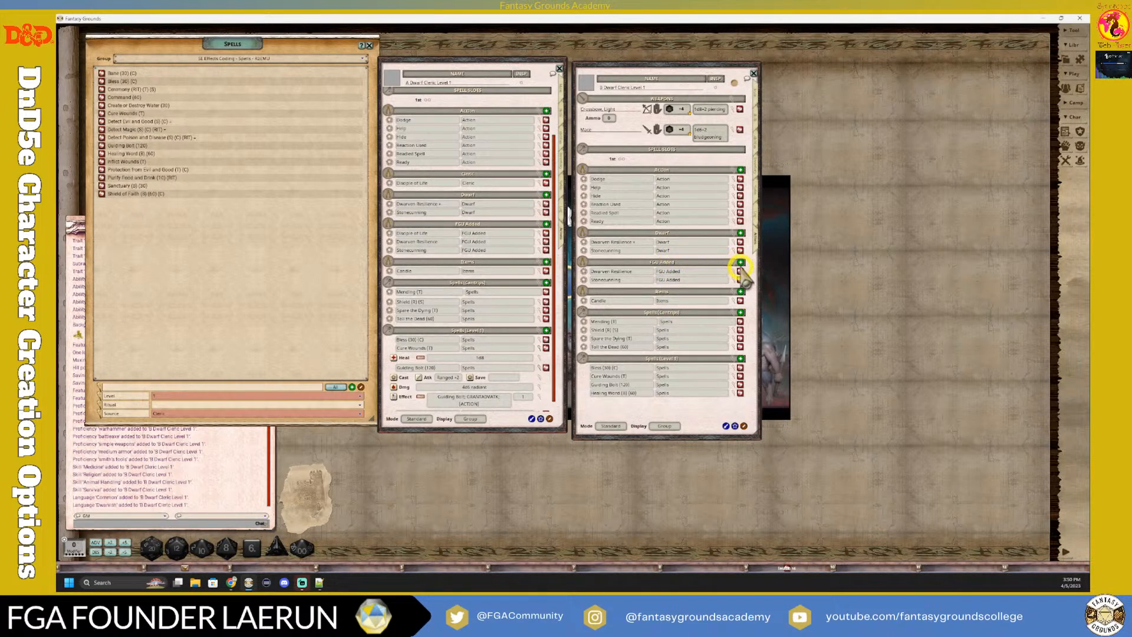
Delete Dwarven Resilience and Stonecunning from the FGU Added group on the B sheet
left_click(743, 425)
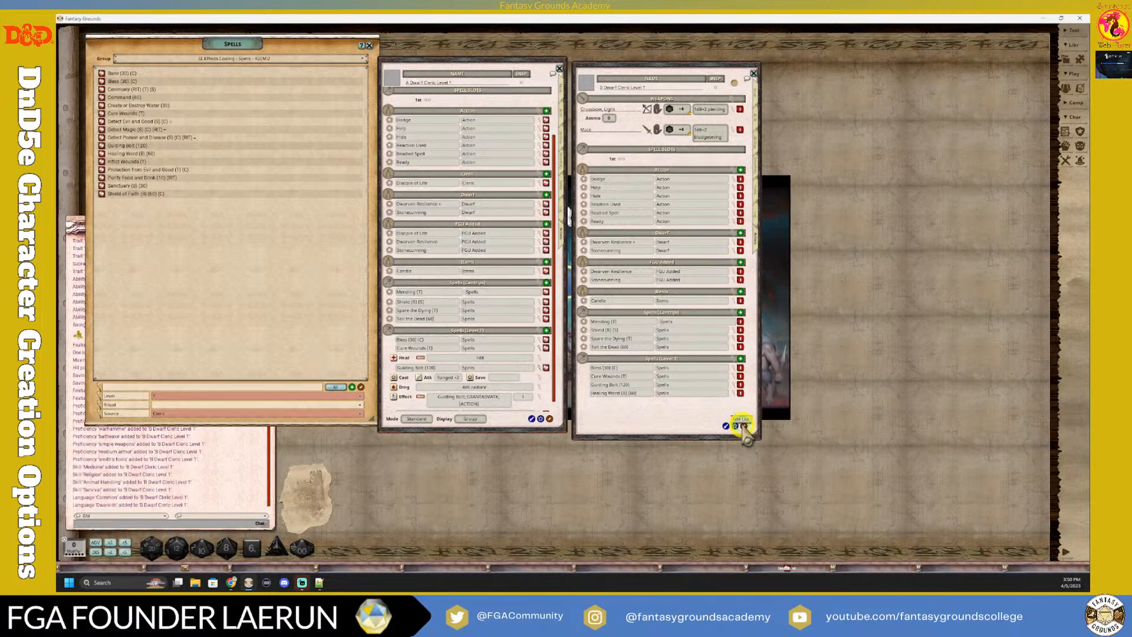
left_click(740, 271)
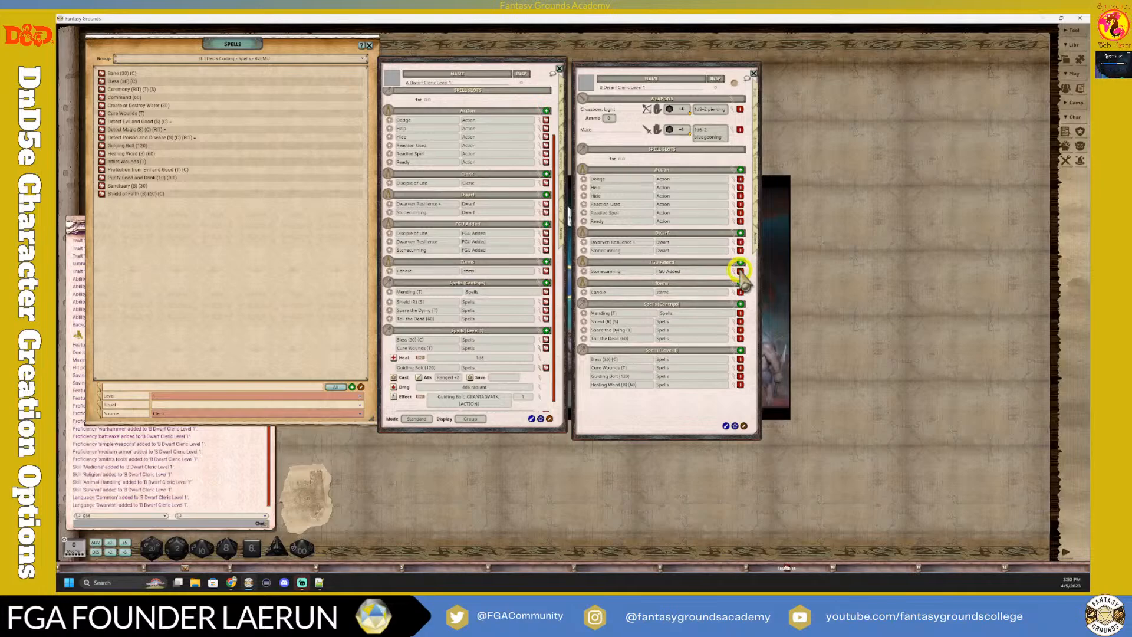
left_click(740, 271)
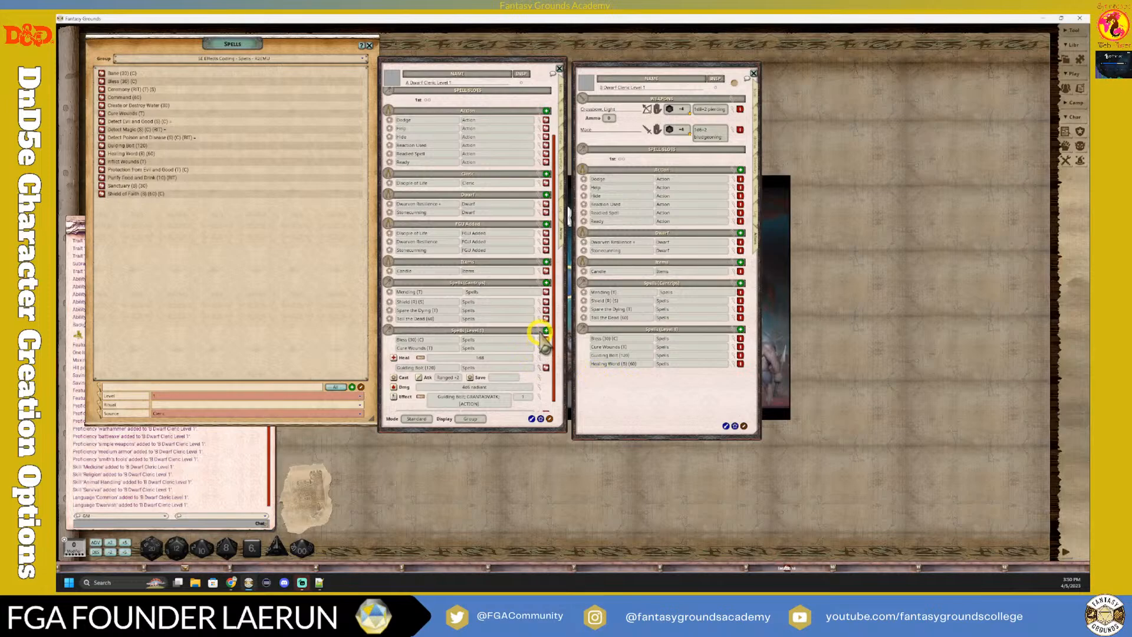
Collapse the action details of Guiding Bolt and Cure Wounds on the A sheet
left_click(540, 366)
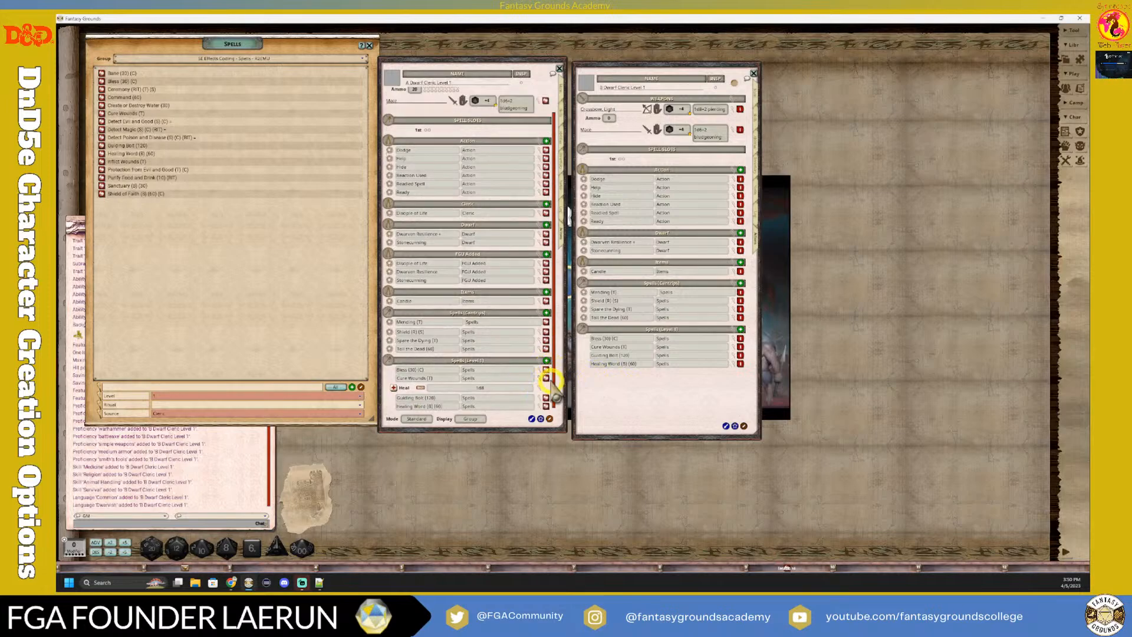
left_click(543, 378)
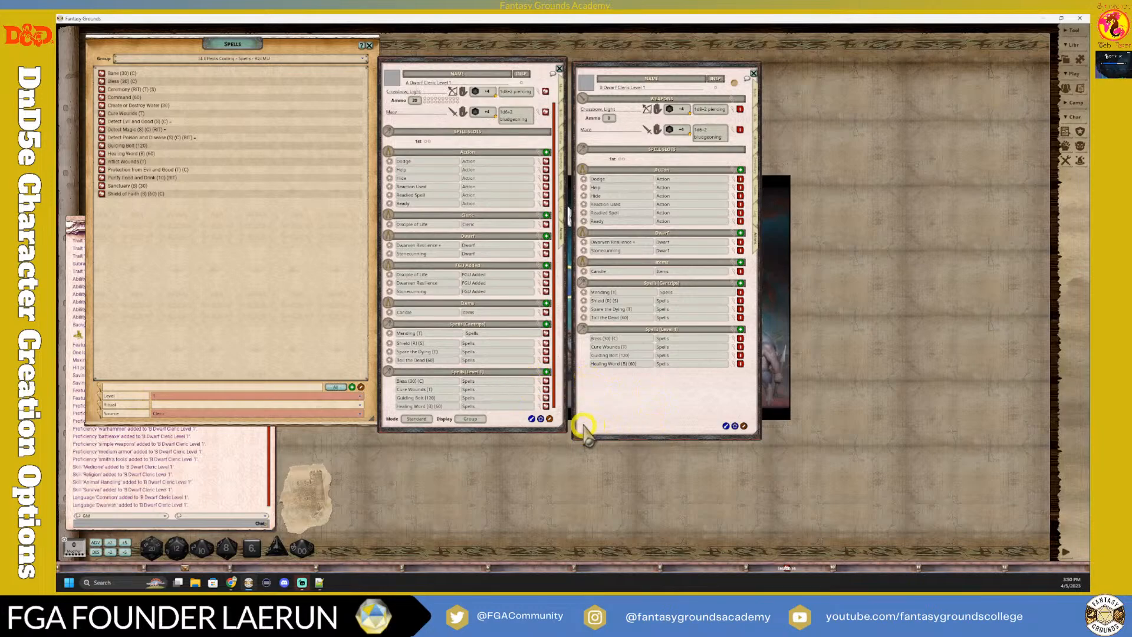
Examine the FGU Added power group settings on the A sheet and close them
left_click(744, 426)
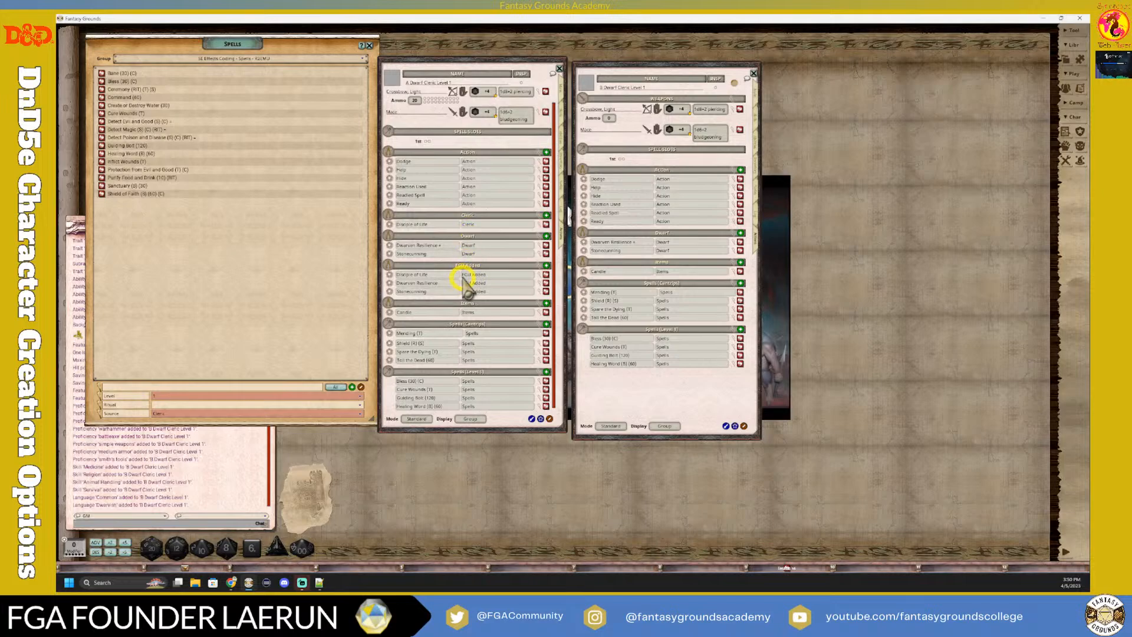
left_click(540, 269)
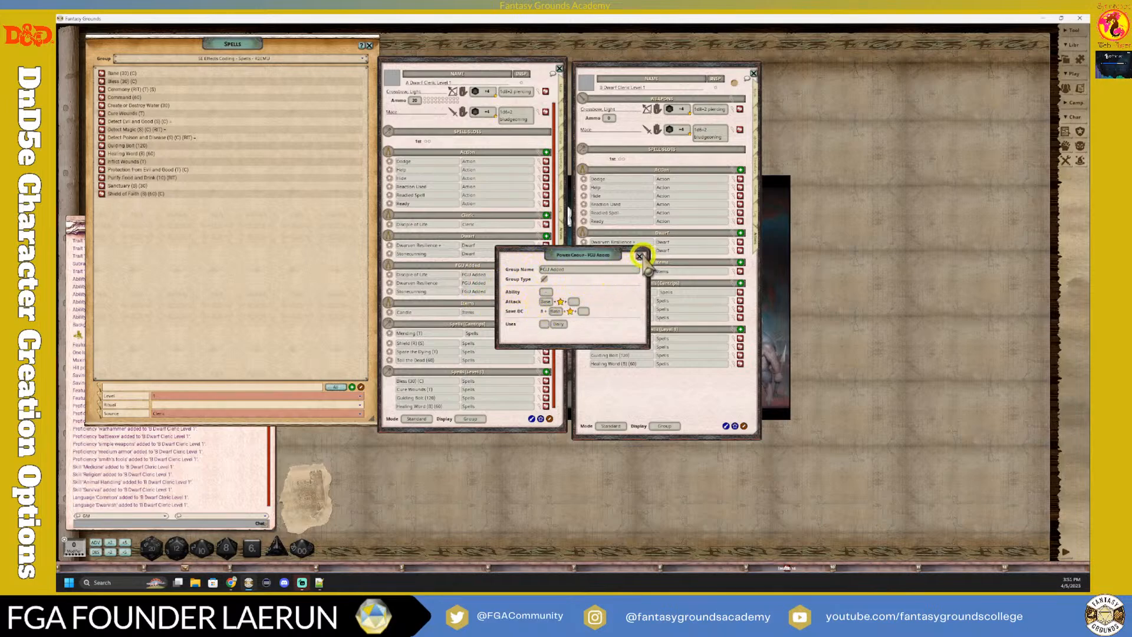
left_click(639, 257)
Delete Disciple of Life, Dwarven Resilience and Stonecunning from the A sheet's FGU Added group, remove the group, and align the B sheet
left_click(549, 418)
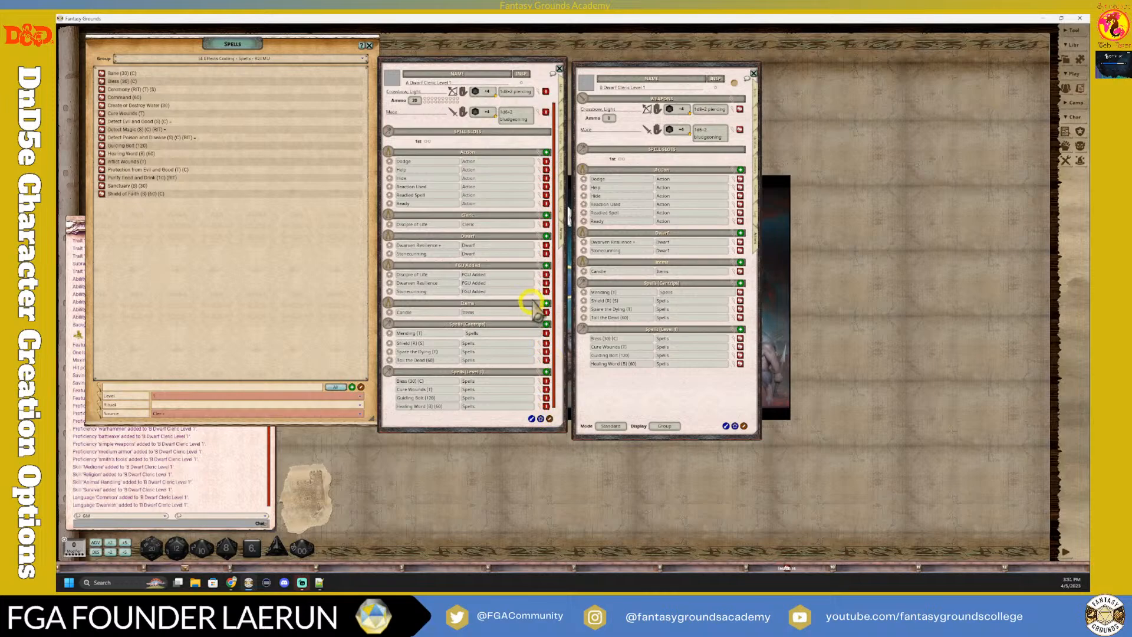
right_click(501, 265)
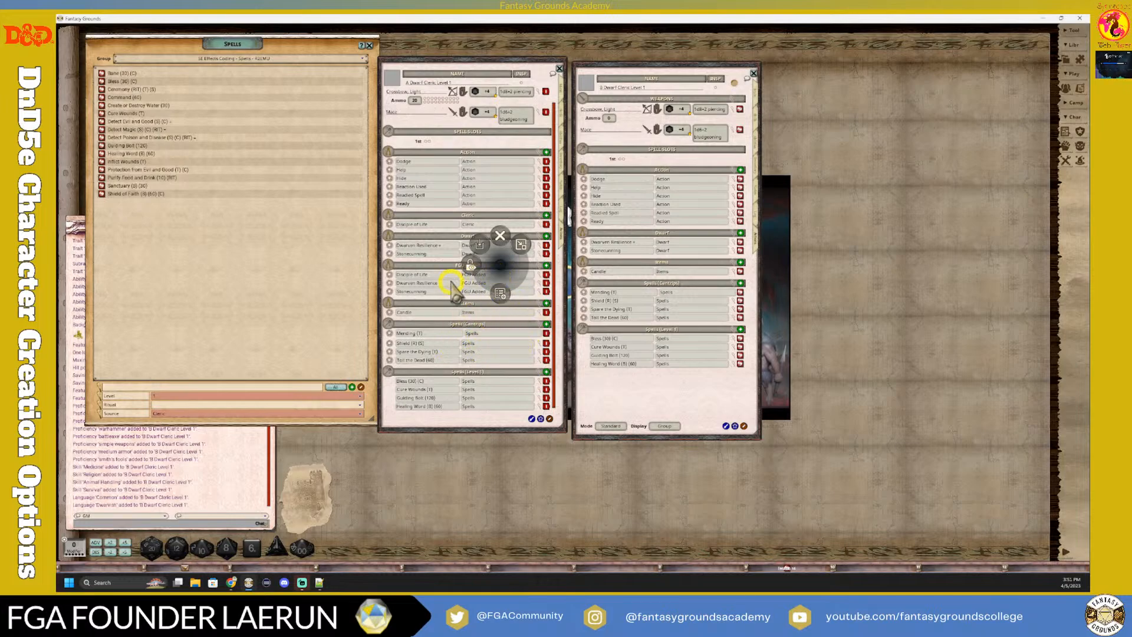
left_click(425, 275)
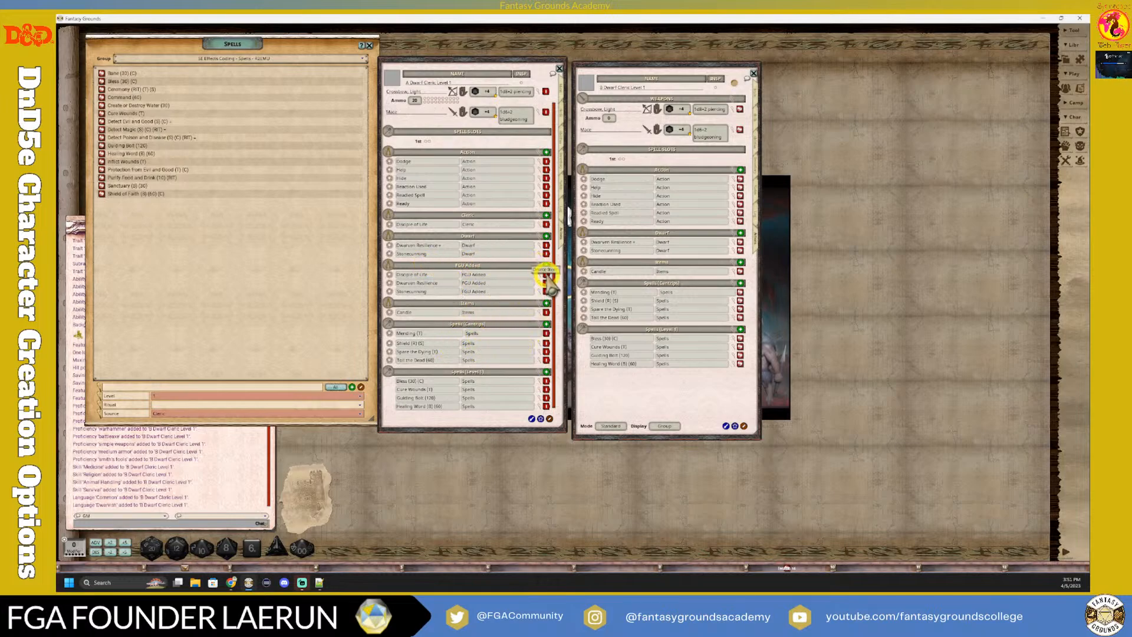
left_click(546, 275)
left_click(546, 283)
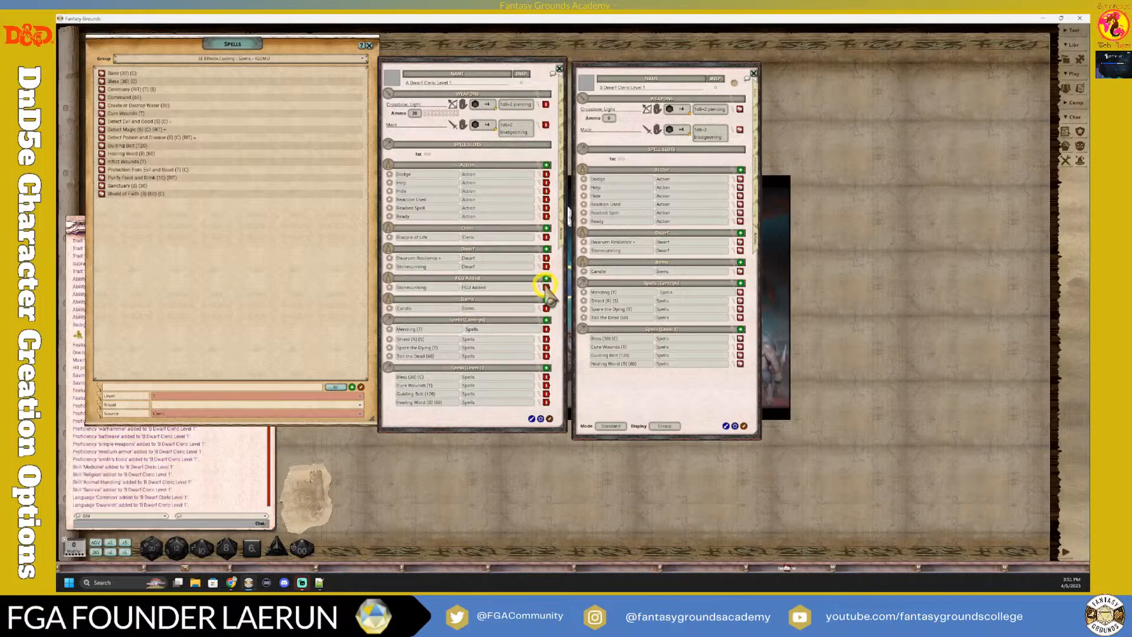
left_click(546, 287)
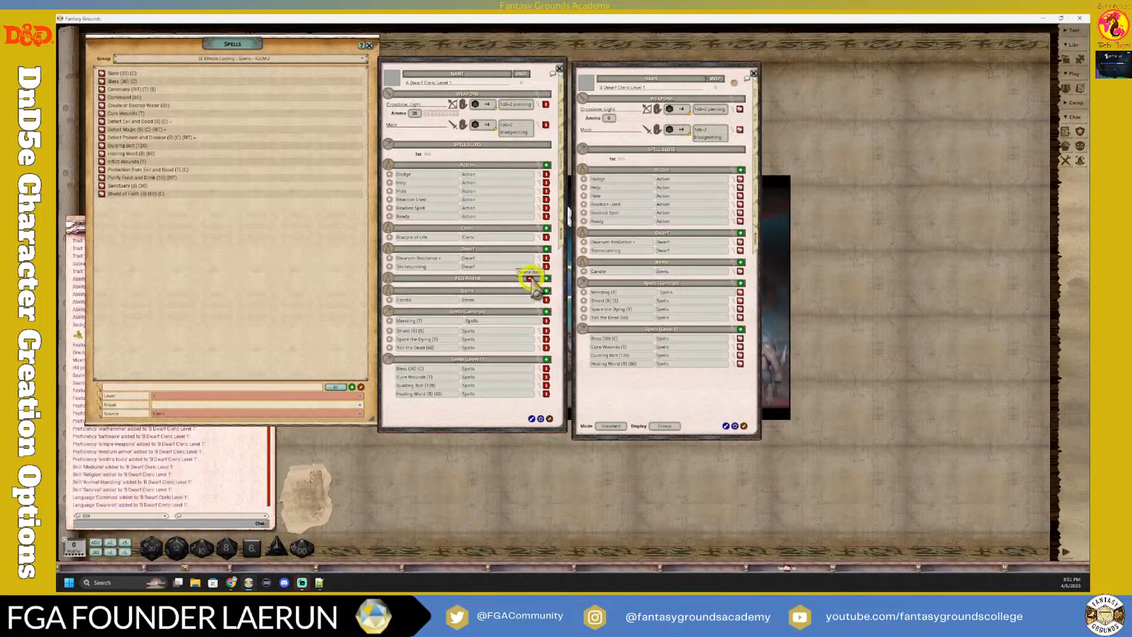
left_click(530, 278)
left_click_drag(663, 386, 662, 381)
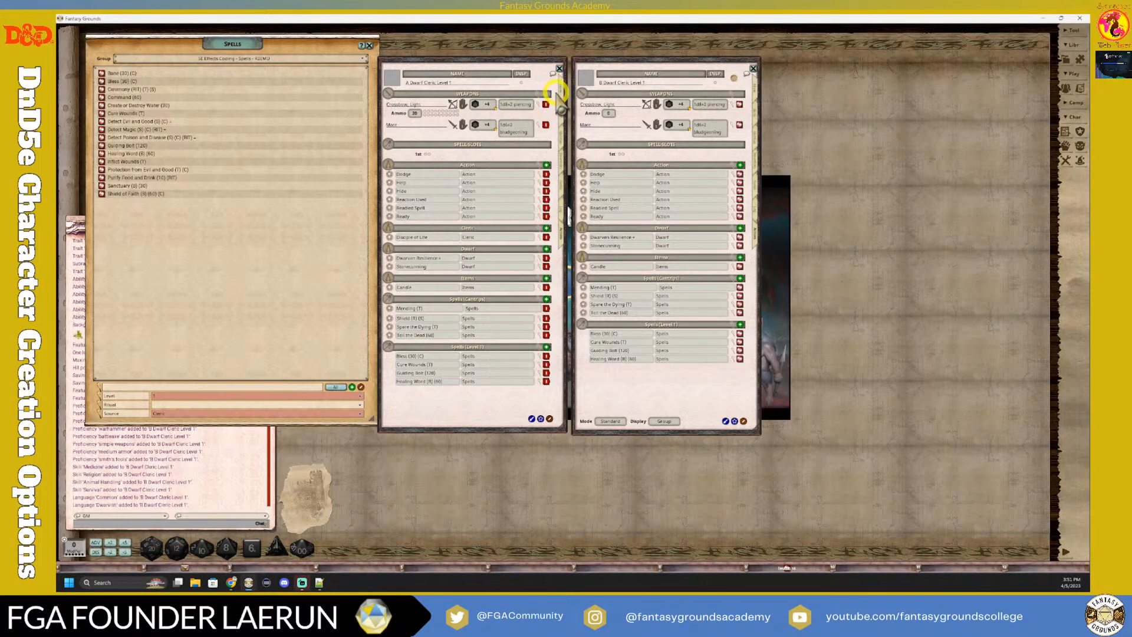
left_click(549, 418)
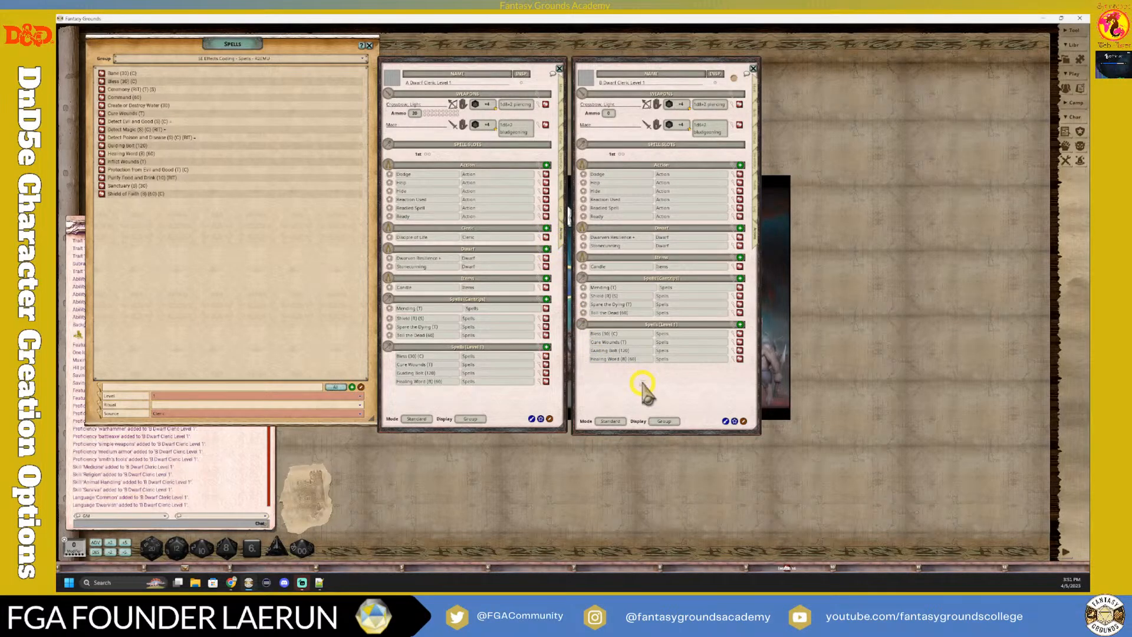
Try to copy Disciple of Life from the A sheet to the B sheet, and delete the copy from the cantrips group
left_click_drag(642, 384, 642, 383)
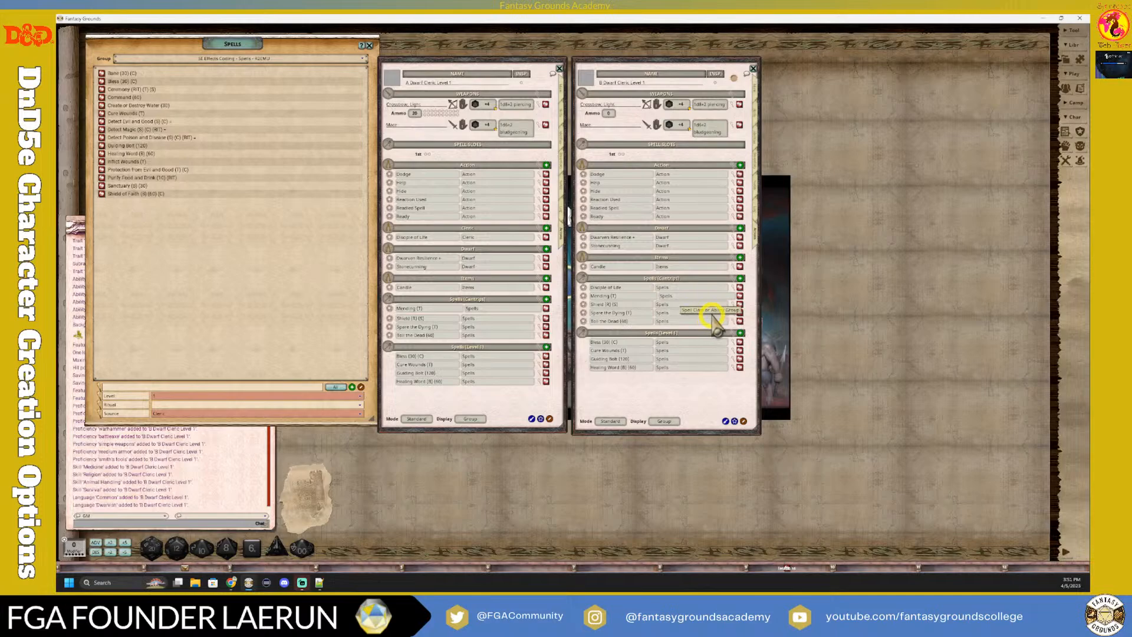
right_click(741, 287)
left_click(720, 303)
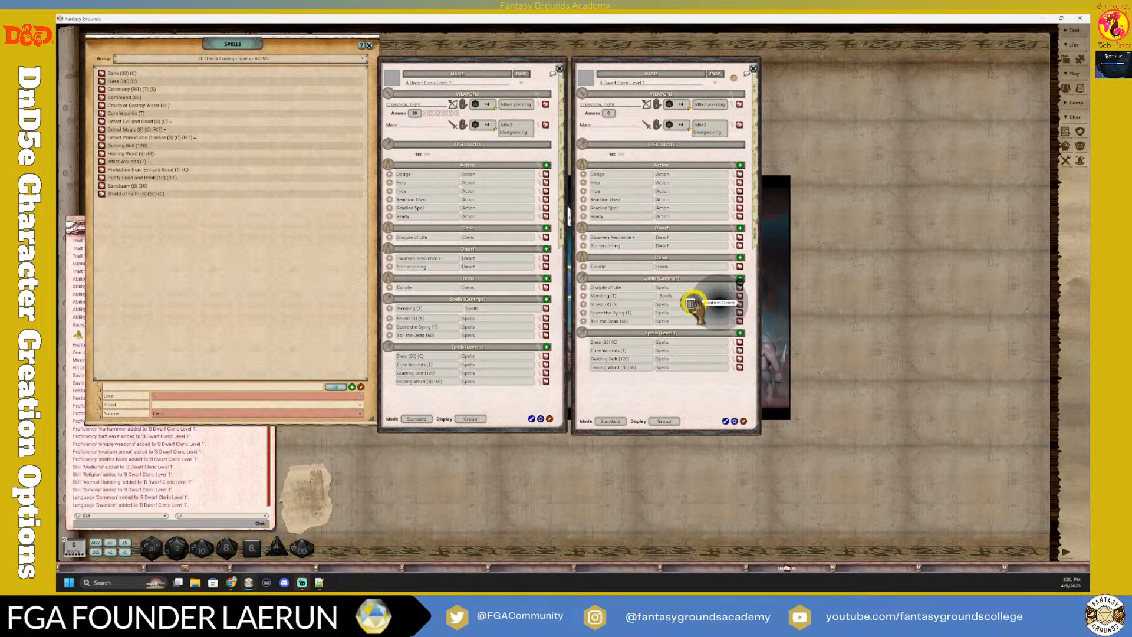
Add a placeholder power to the B sheet and assign it to the group Cleric
left_click(743, 421)
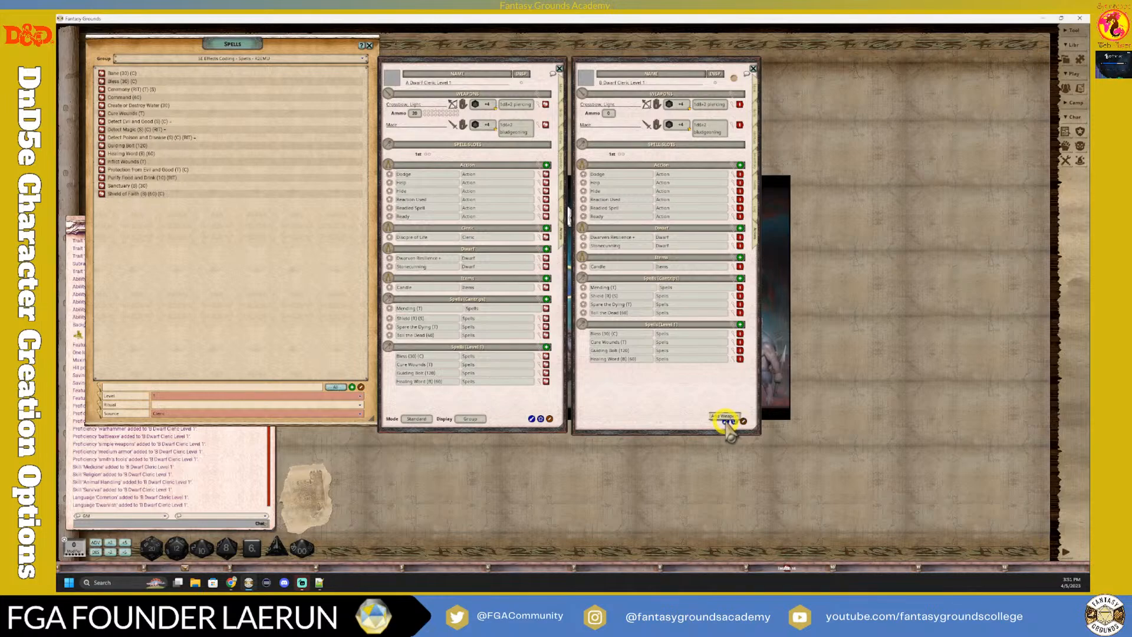
left_click(733, 422)
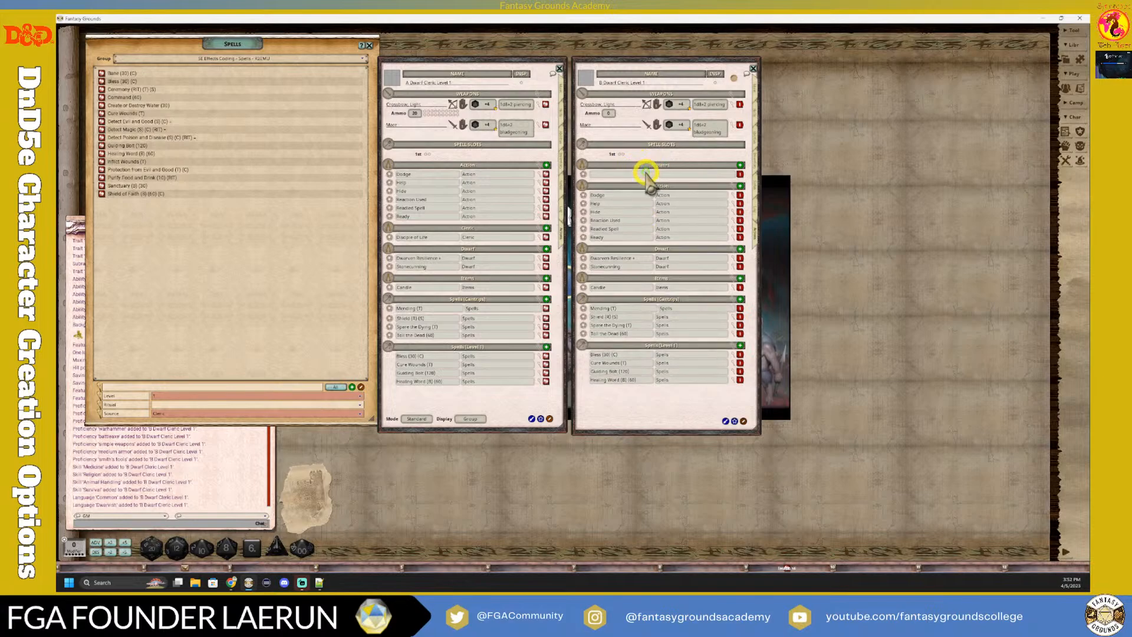
left_click(699, 176)
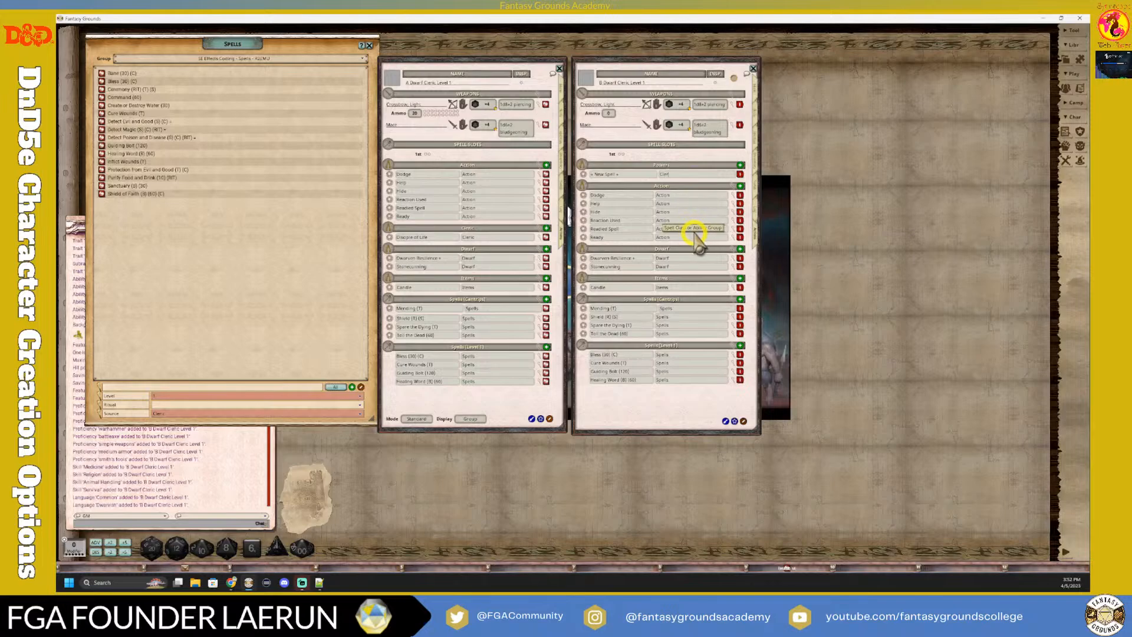
left_click(613, 167)
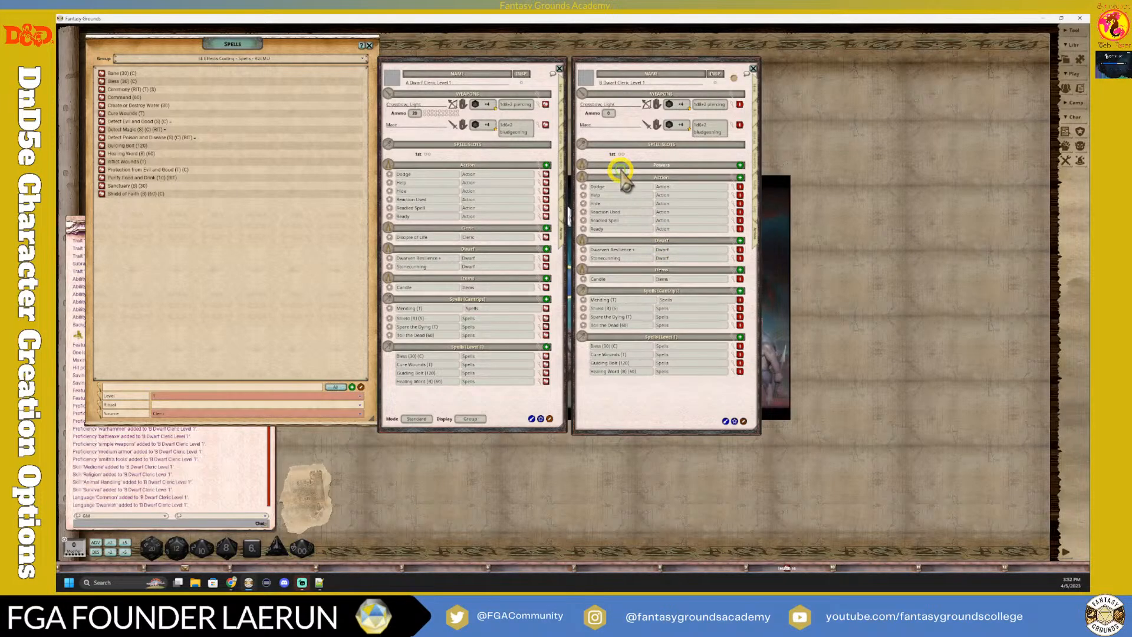
left_click(665, 165)
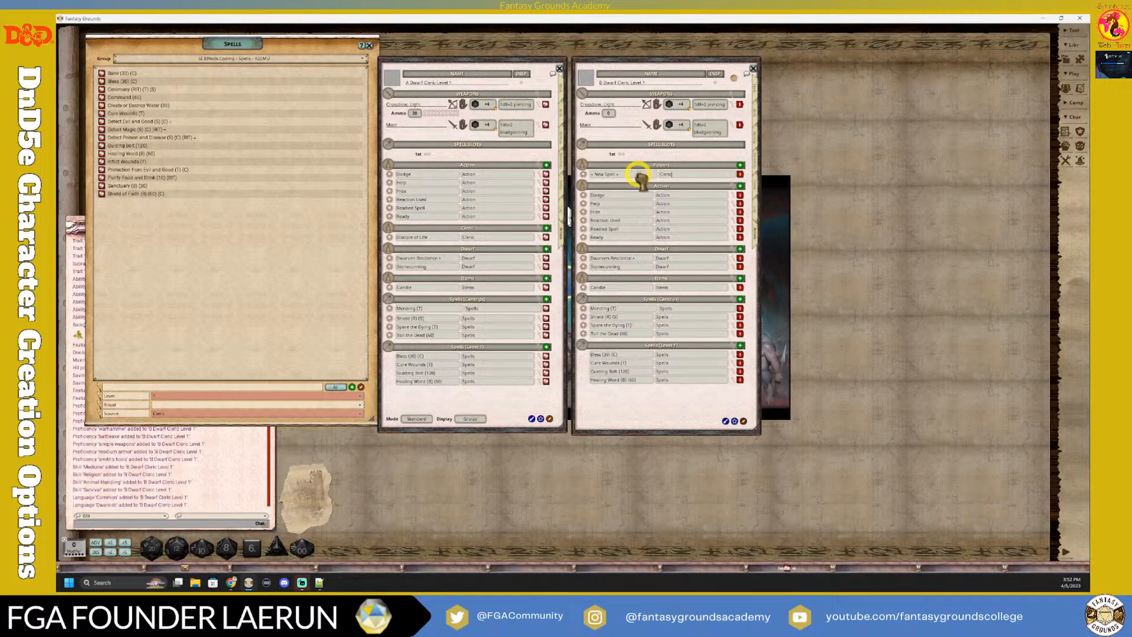
Copy Disciple of Life from the A sheet into the B sheet's Cleric group and collapse its effect details
left_click_drag(639, 175, 644, 179)
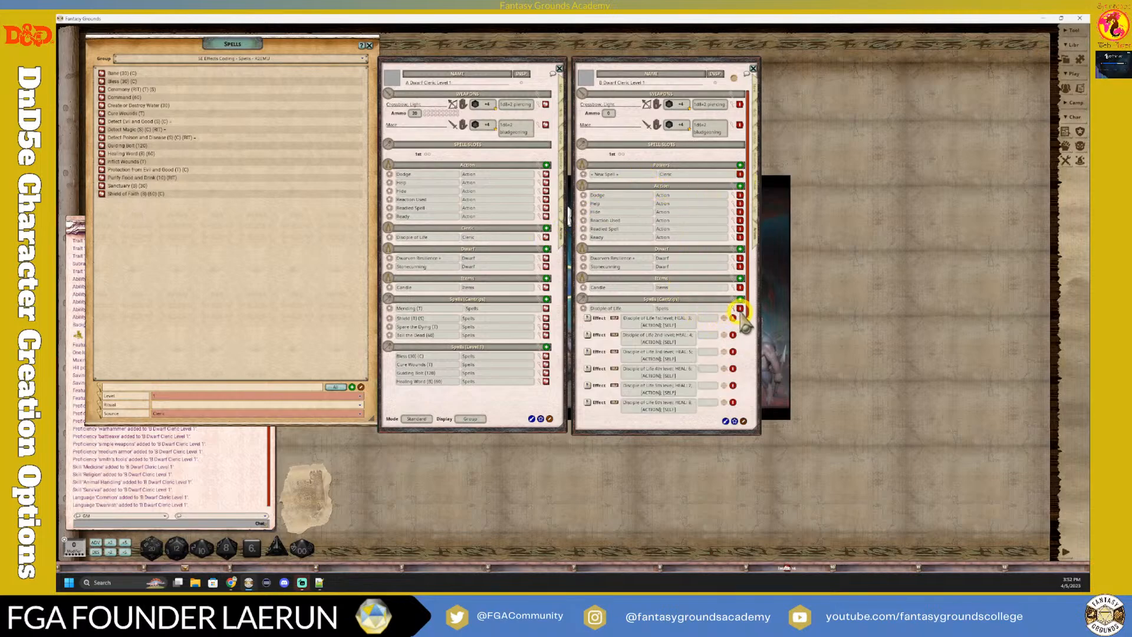
left_click(743, 421)
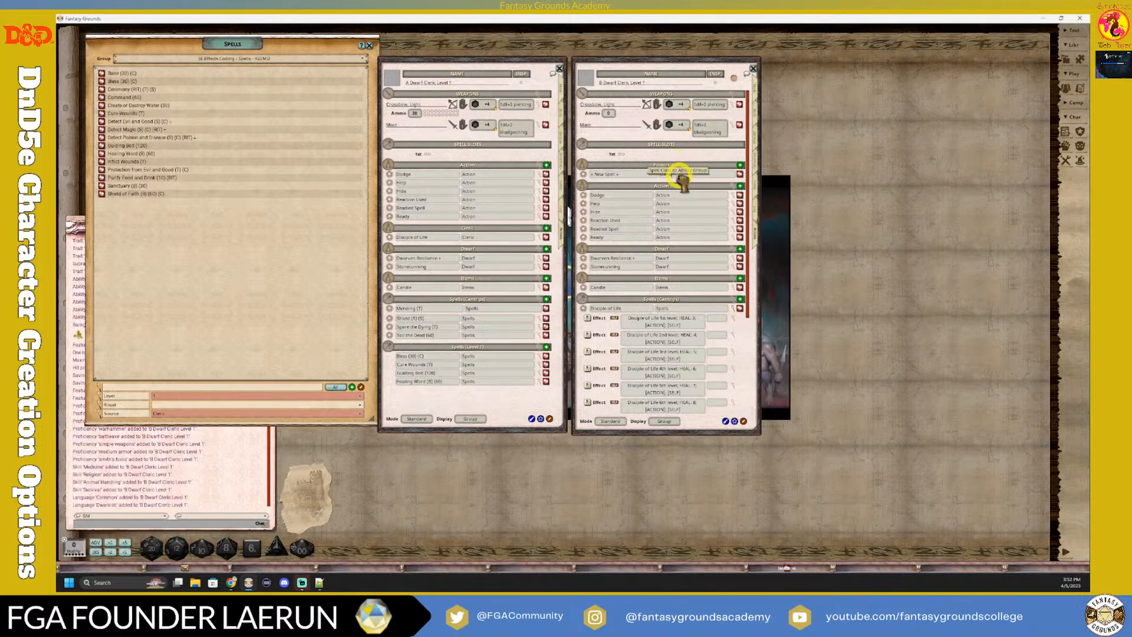
left_click(627, 177)
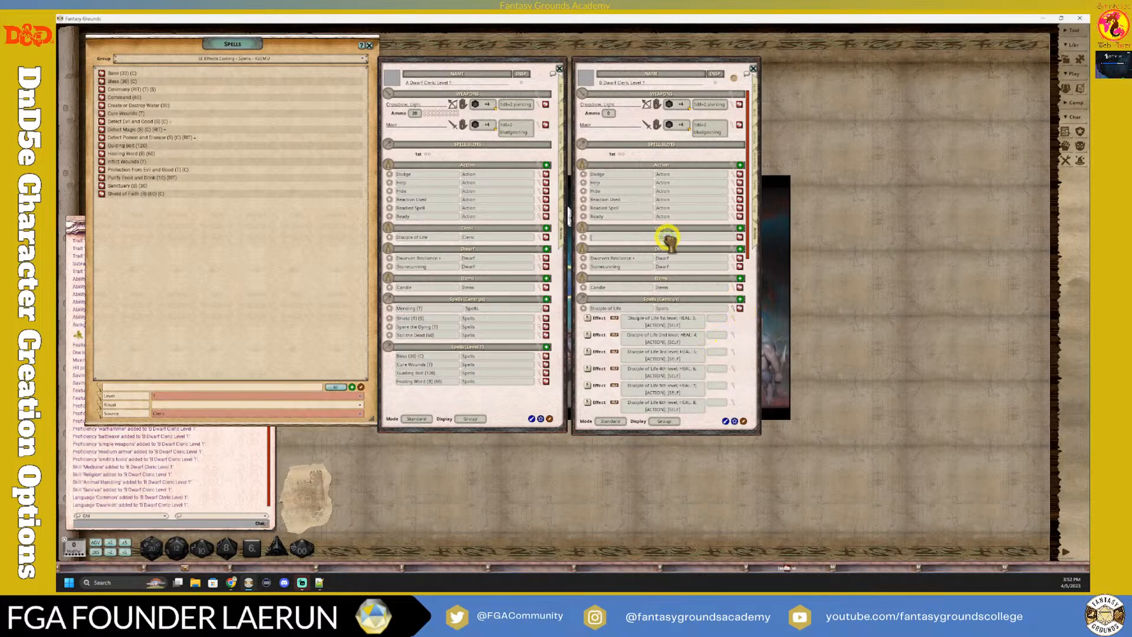
left_click_drag(643, 238, 645, 238)
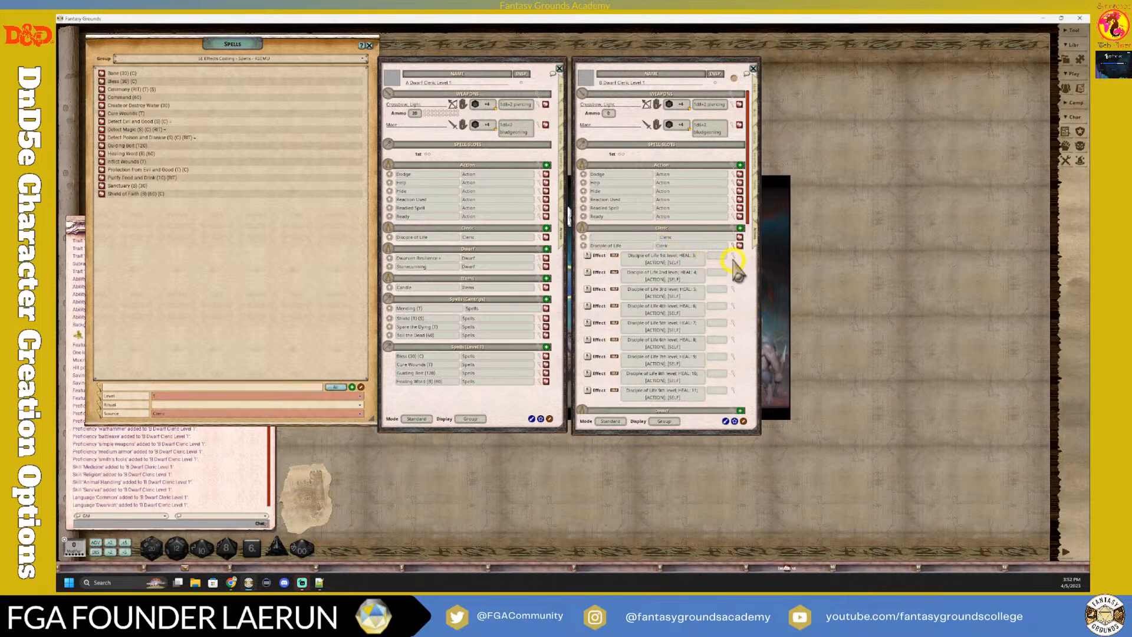
left_click(733, 246)
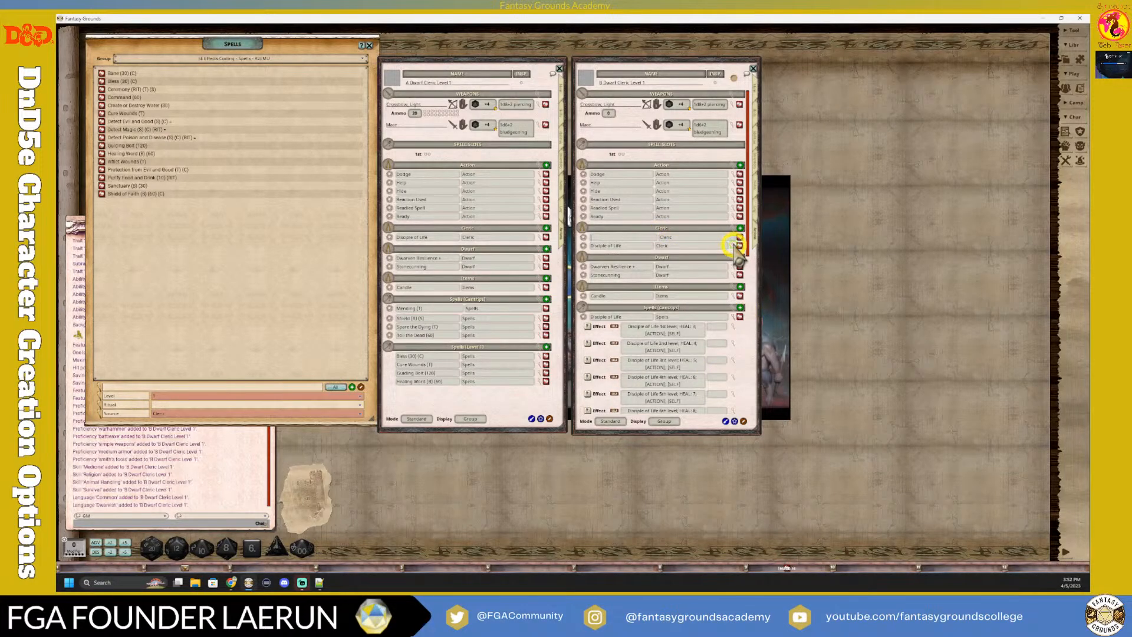
Delete the duplicate Disciple of Life from the B sheet's cantrips group and the blank placeholder from its Cleric group
right_click(719, 308)
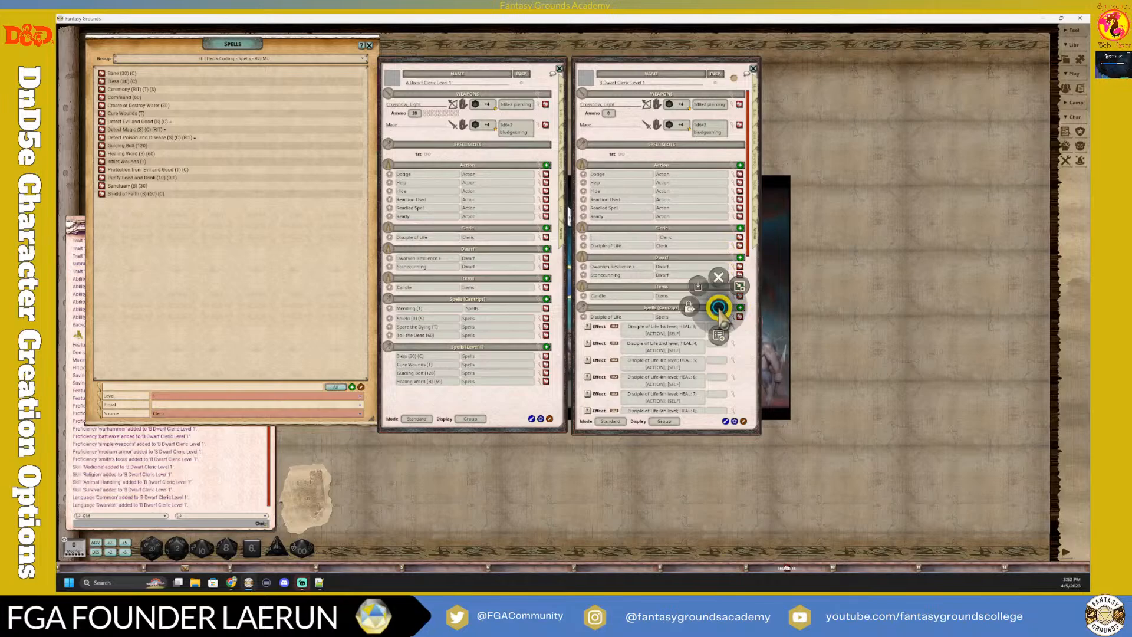
left_click(634, 325)
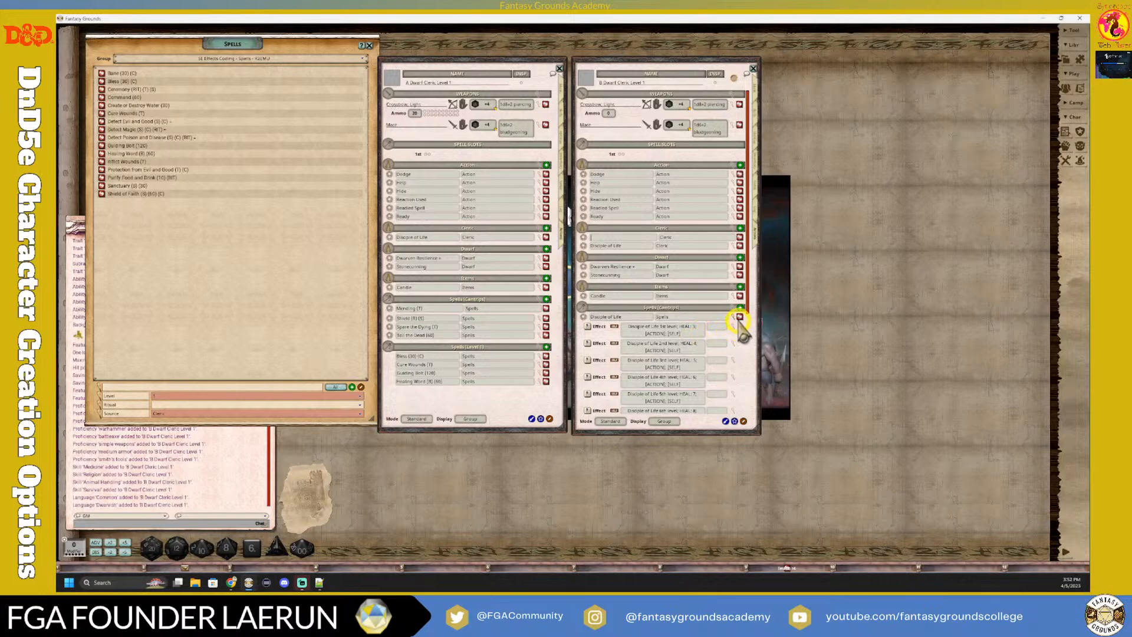
left_click(734, 317)
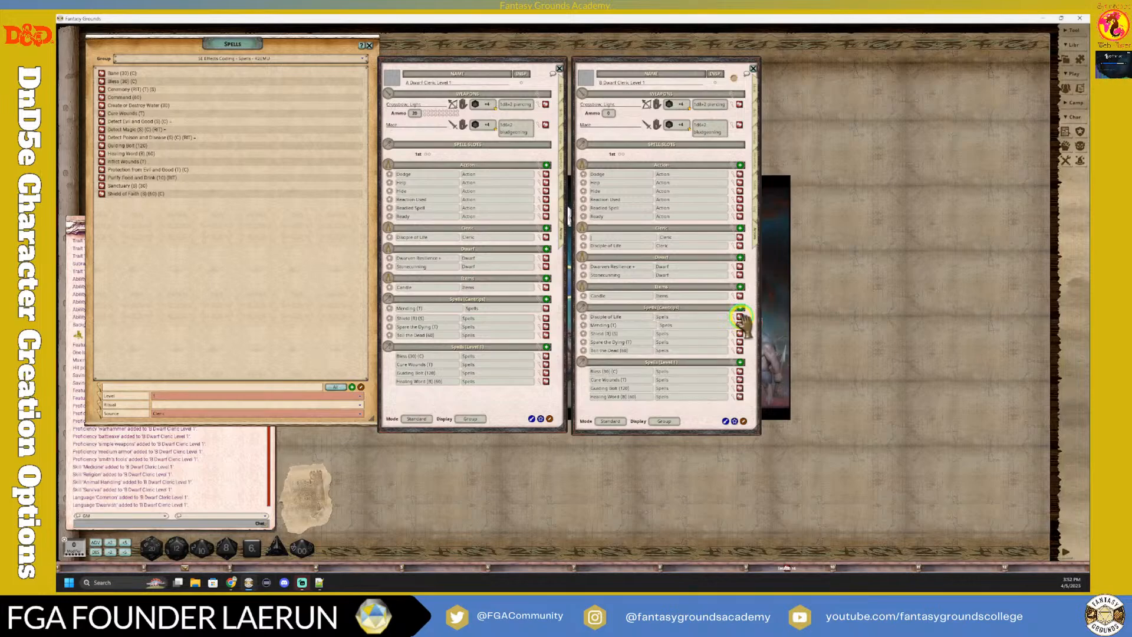
left_click(741, 317)
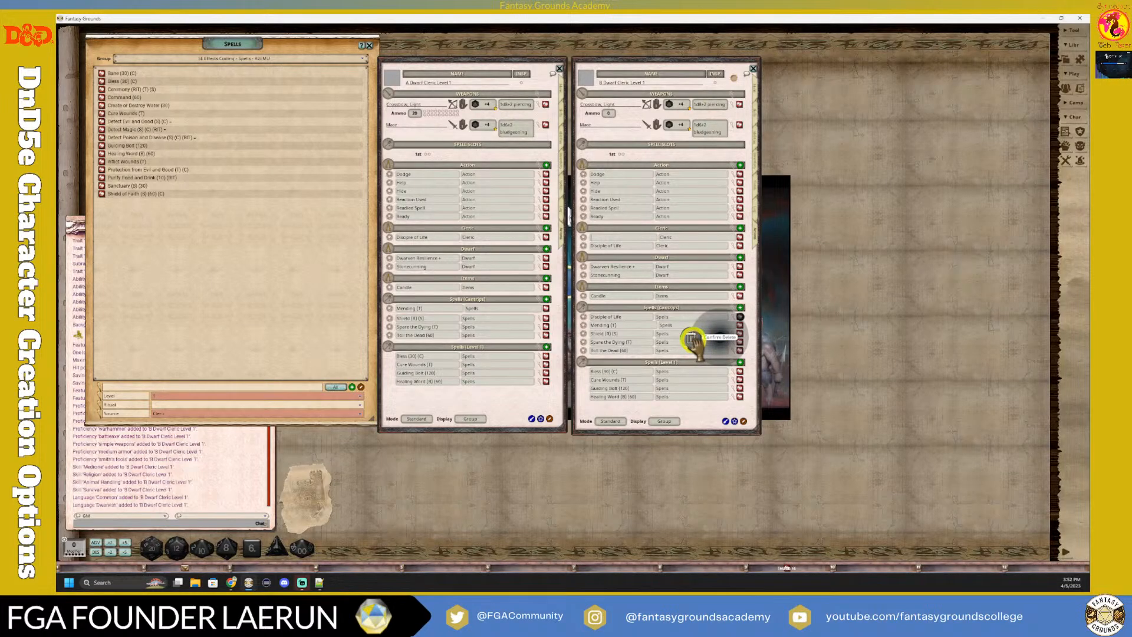
left_click(740, 317)
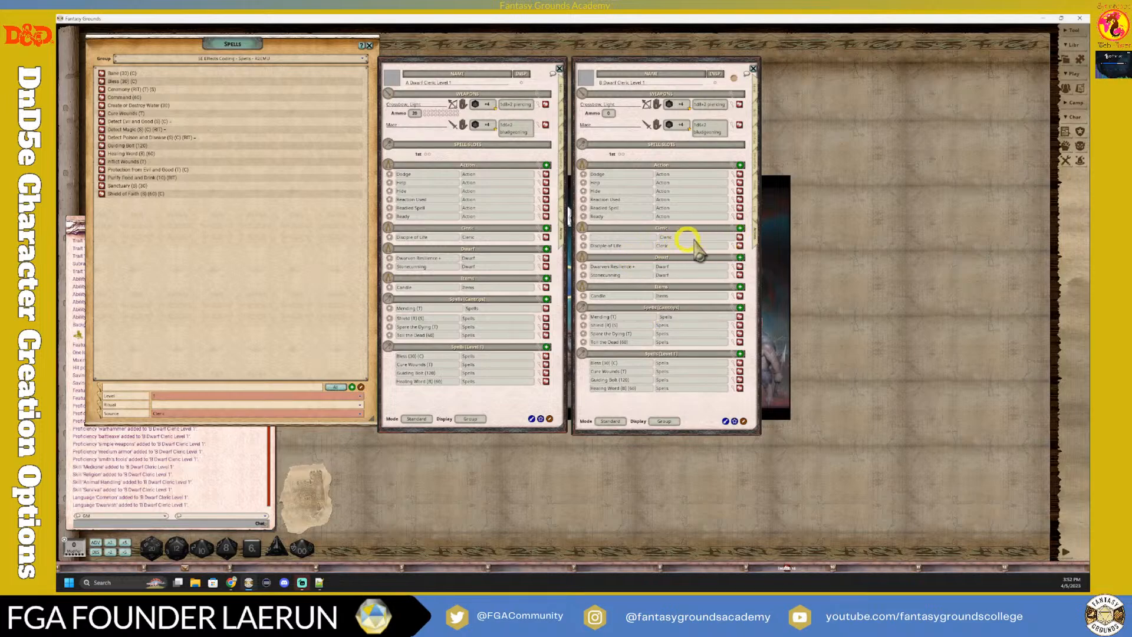
right_click(739, 237)
left_click(722, 260)
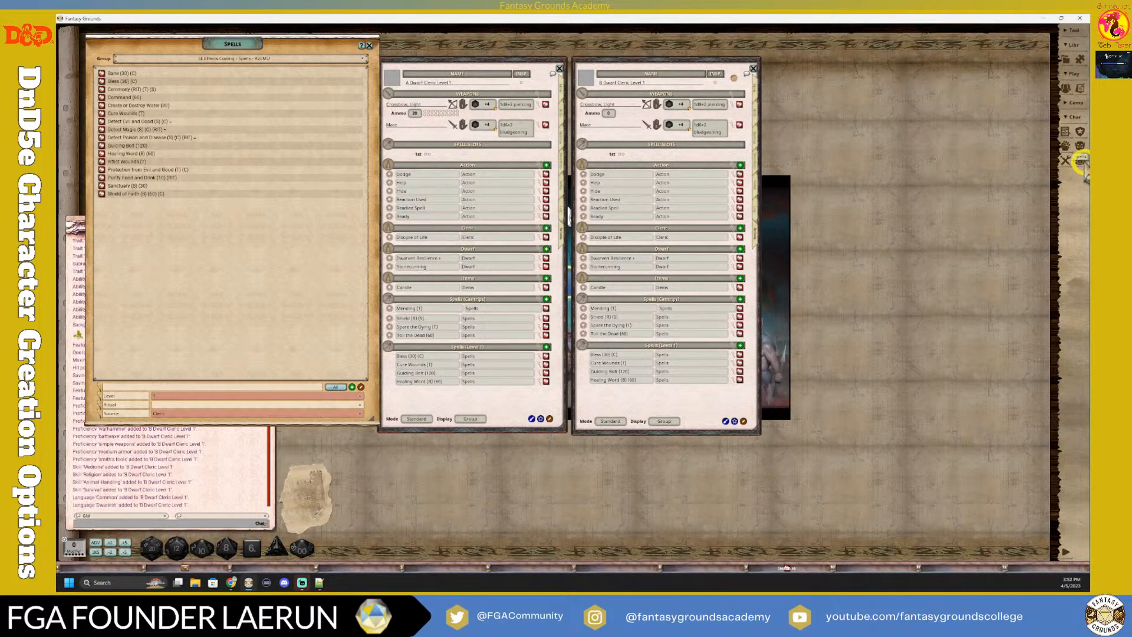
Set the light crossbow's ammo to 20 on the B sheet
left_click(610, 115)
type("20")
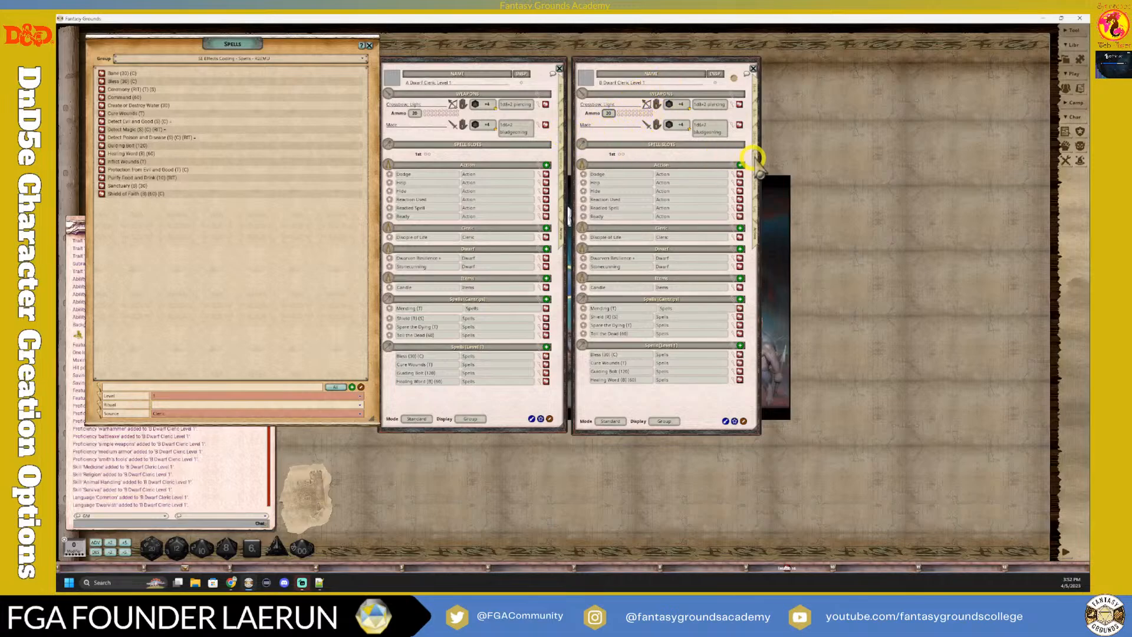
Compare the equipment, treasure and encumbrance on both sheets, and return both to their actions
left_click(559, 157)
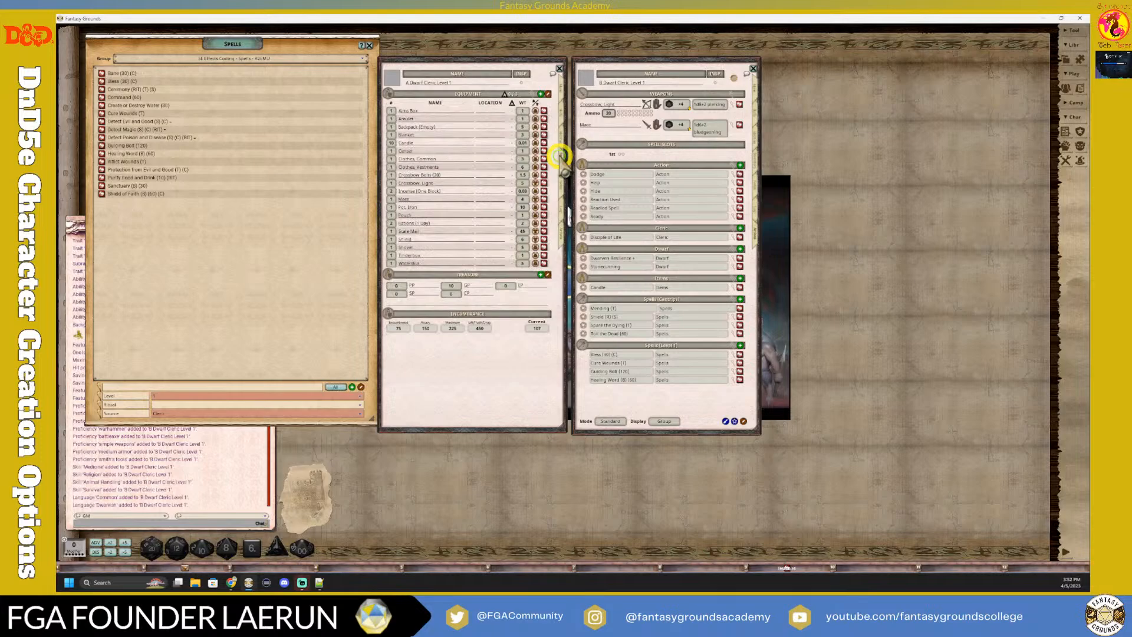
left_click(755, 159)
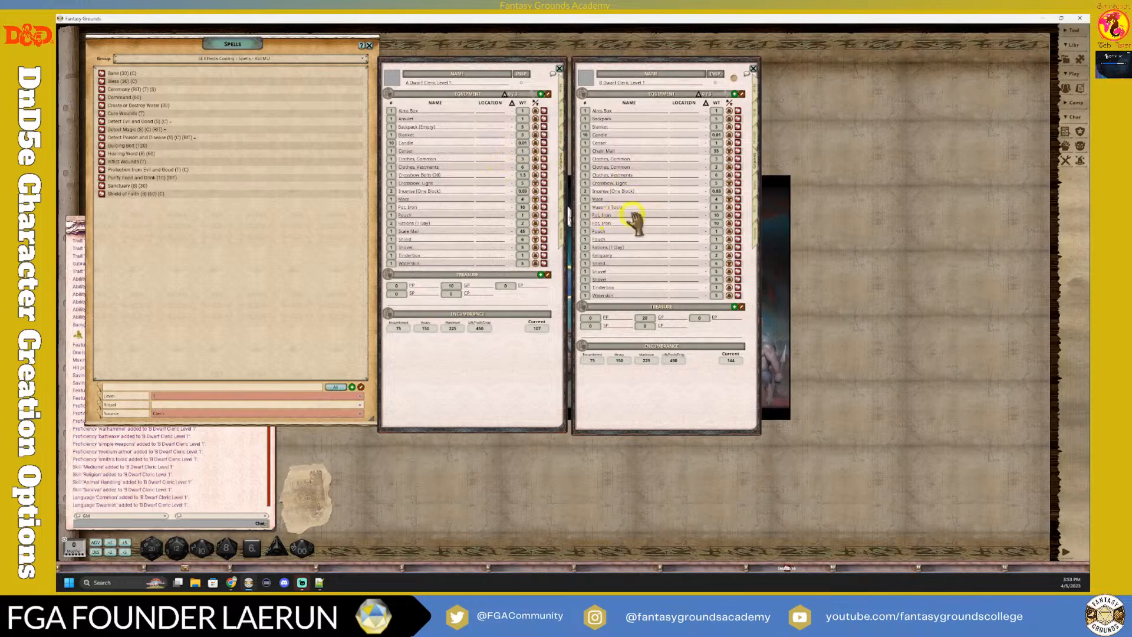
left_click(560, 236)
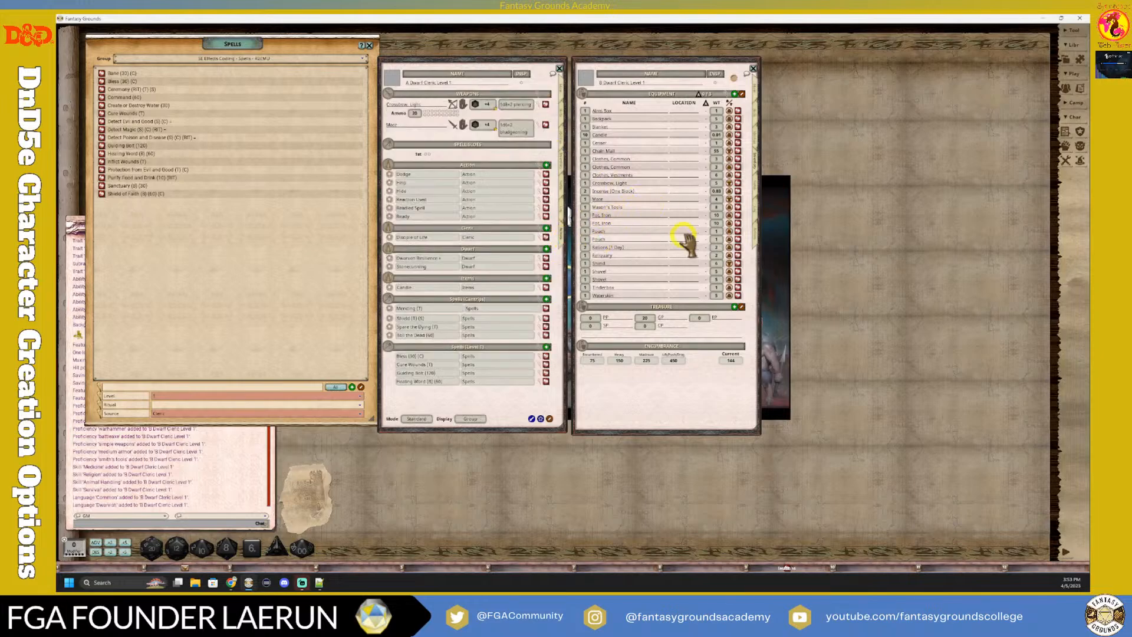
left_click(755, 230)
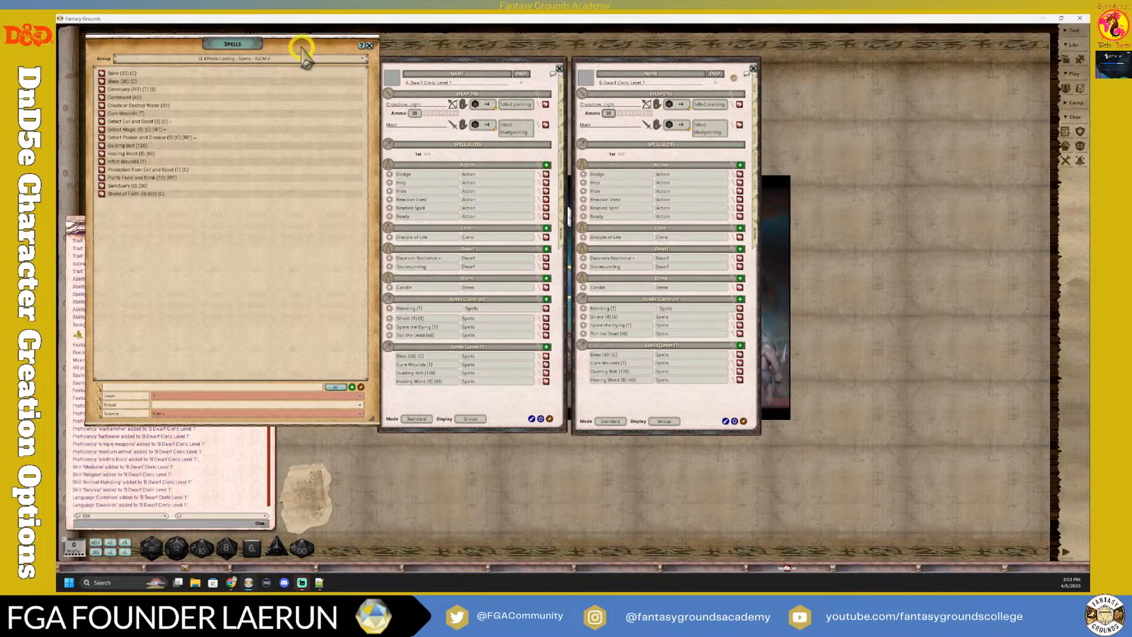
Move the Spells window over beside the character sheets and filter it to the 5E Effects Coding - Class Features group
left_click_drag(268, 46, 894, 63)
left_click(893, 64)
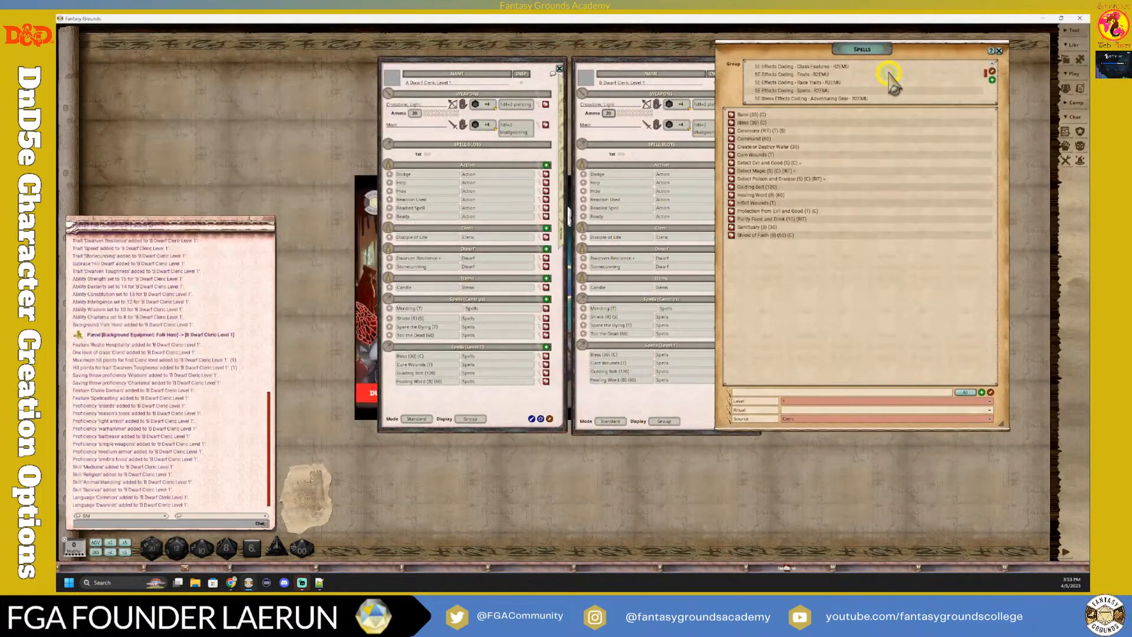
scroll(850, 87, "up", 3)
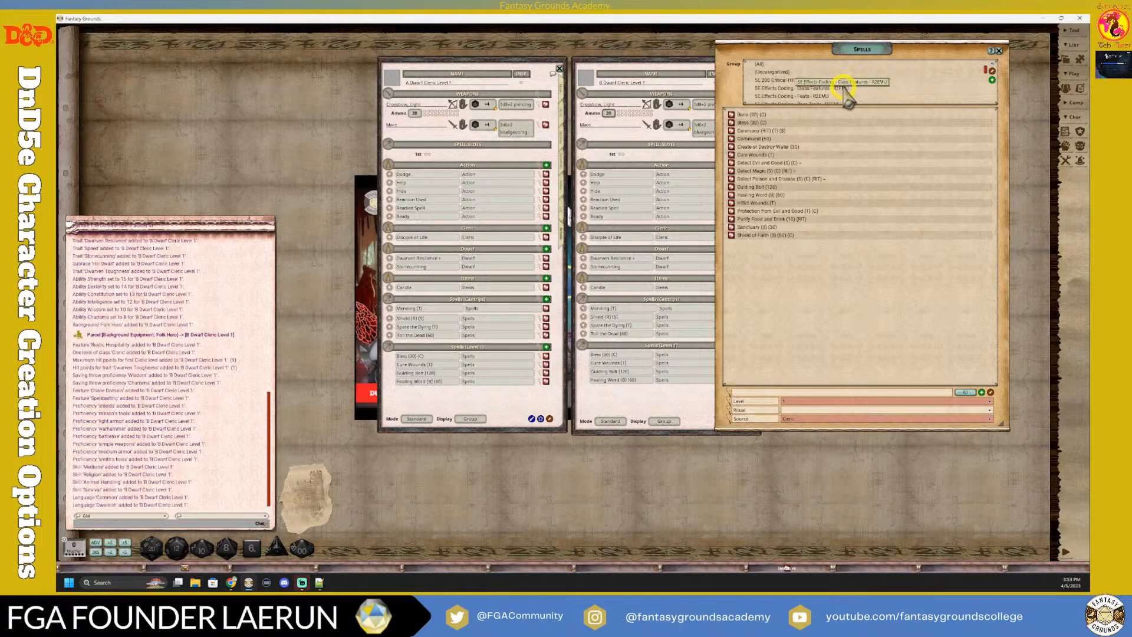
left_click(851, 87)
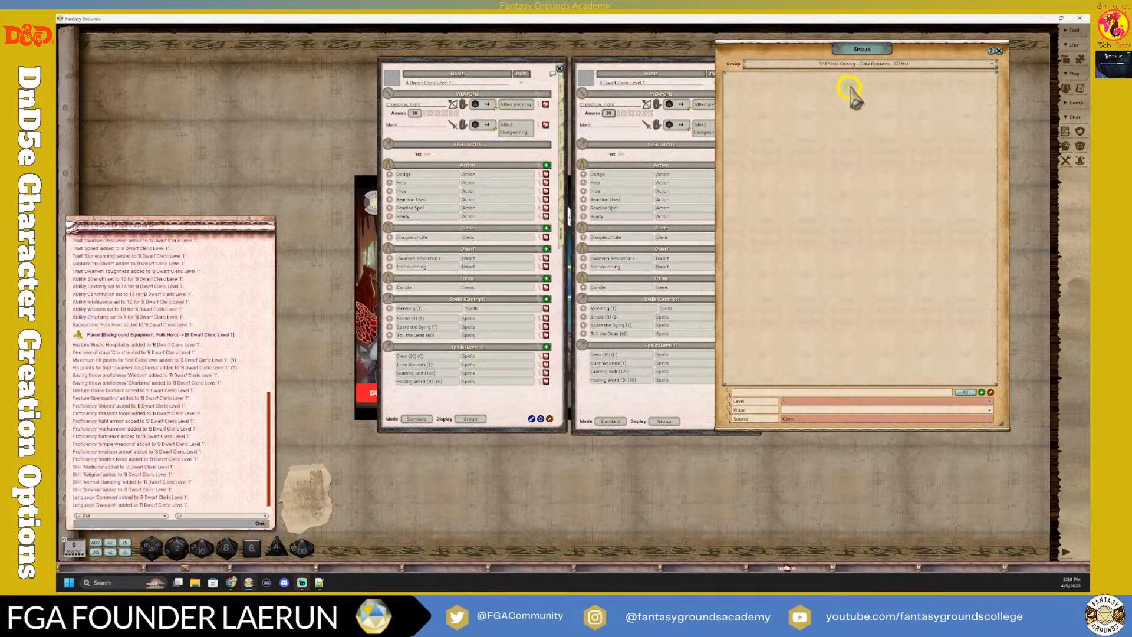
Clear the level filter from the Cleric spell list and add Channel Divinity: Turn Undead to the A sheet's Cleric group, collapsing its details
left_click(937, 402)
left_click(790, 352)
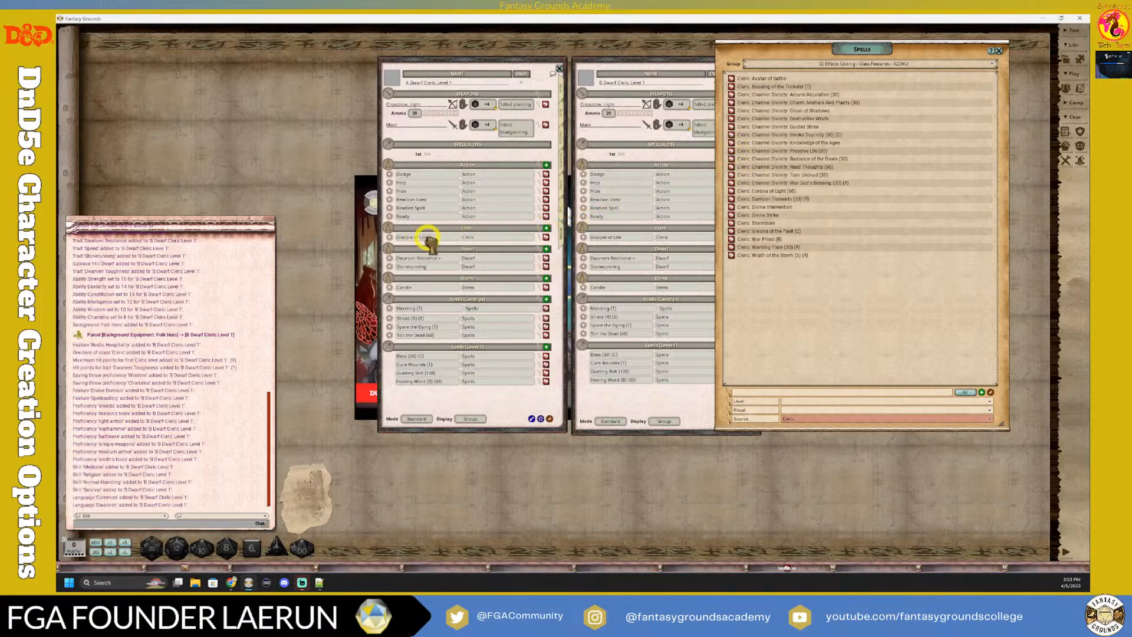
left_click_drag(429, 238, 429, 237)
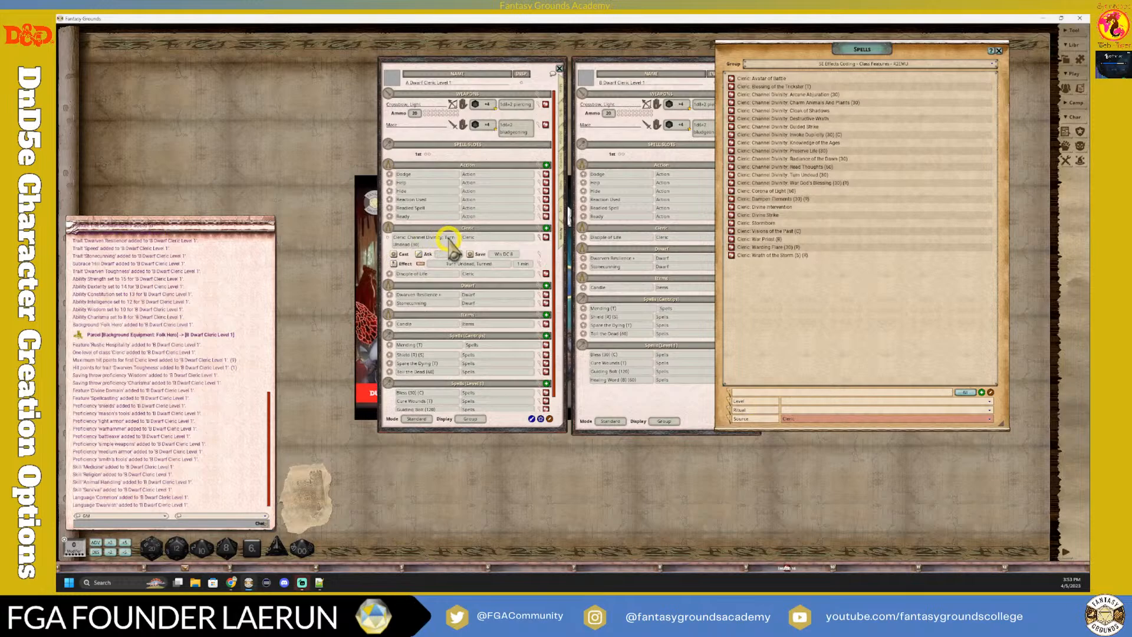
left_click(538, 238)
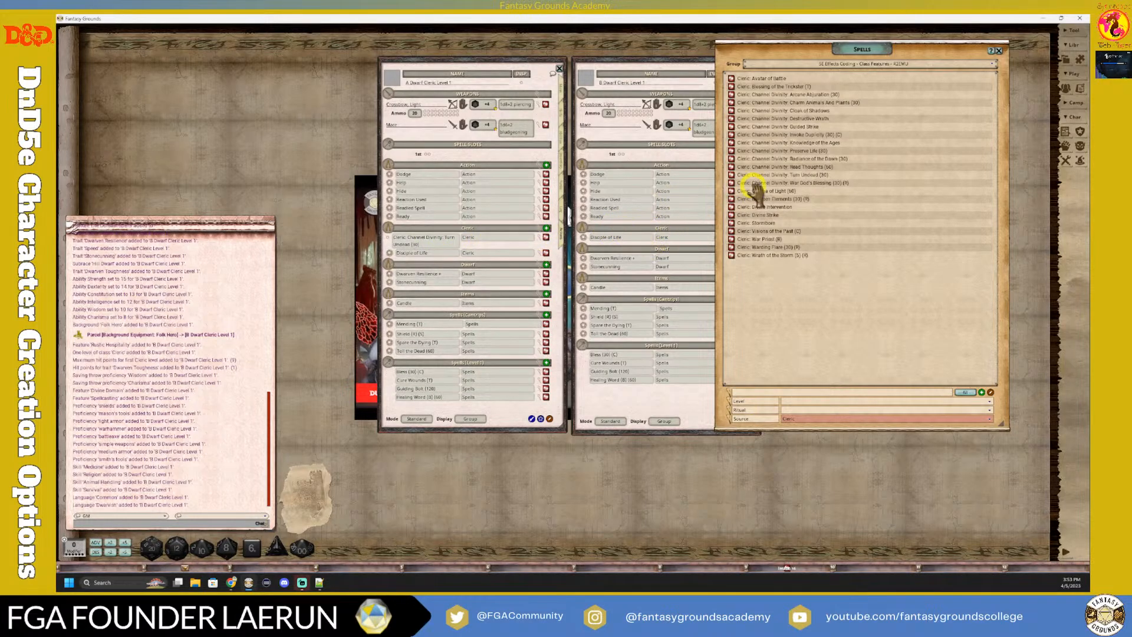
Move the Spells window clear of the B sheet, add Turn Undead to its Cleric group, and expand the A sheet's Turn Undead details
left_click_drag(772, 51, 812, 58)
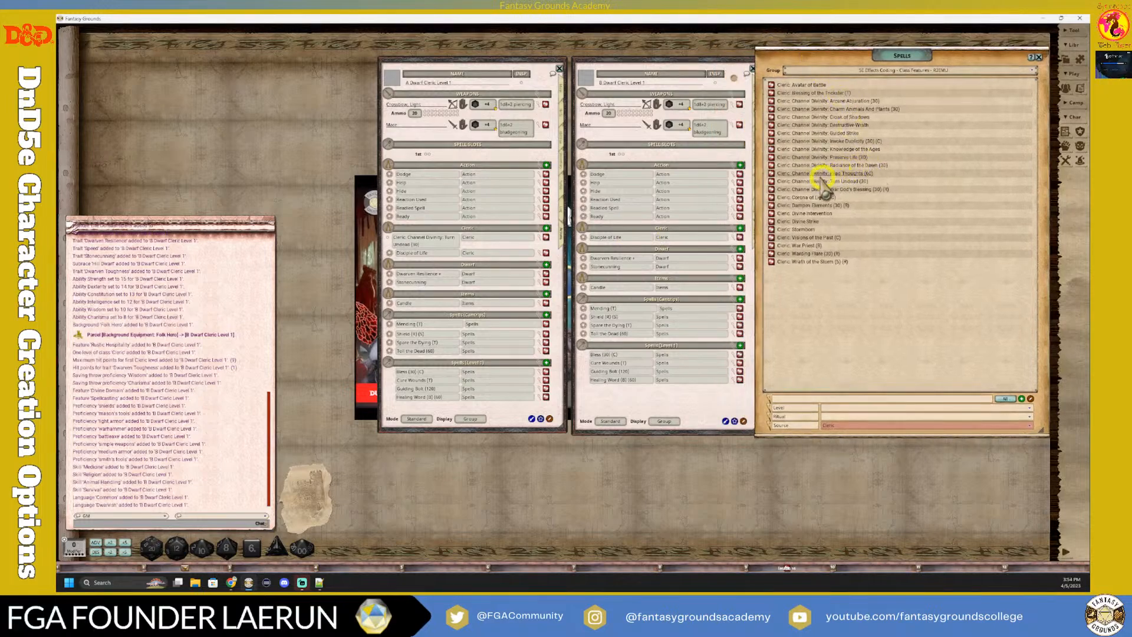
left_click_drag(778, 182, 629, 242)
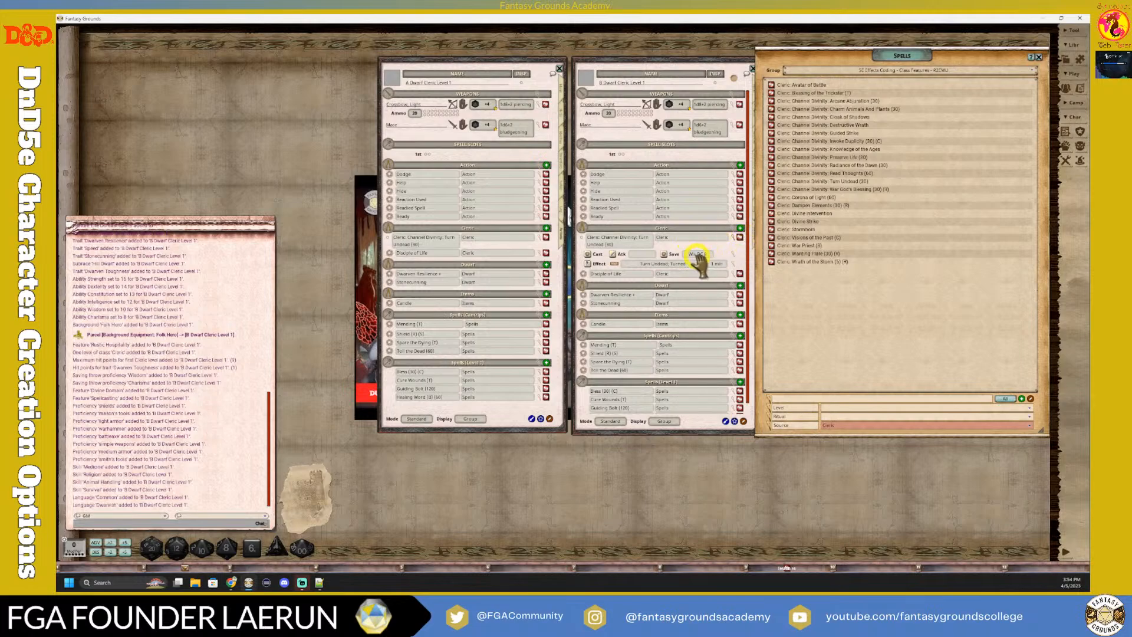
left_click(540, 237)
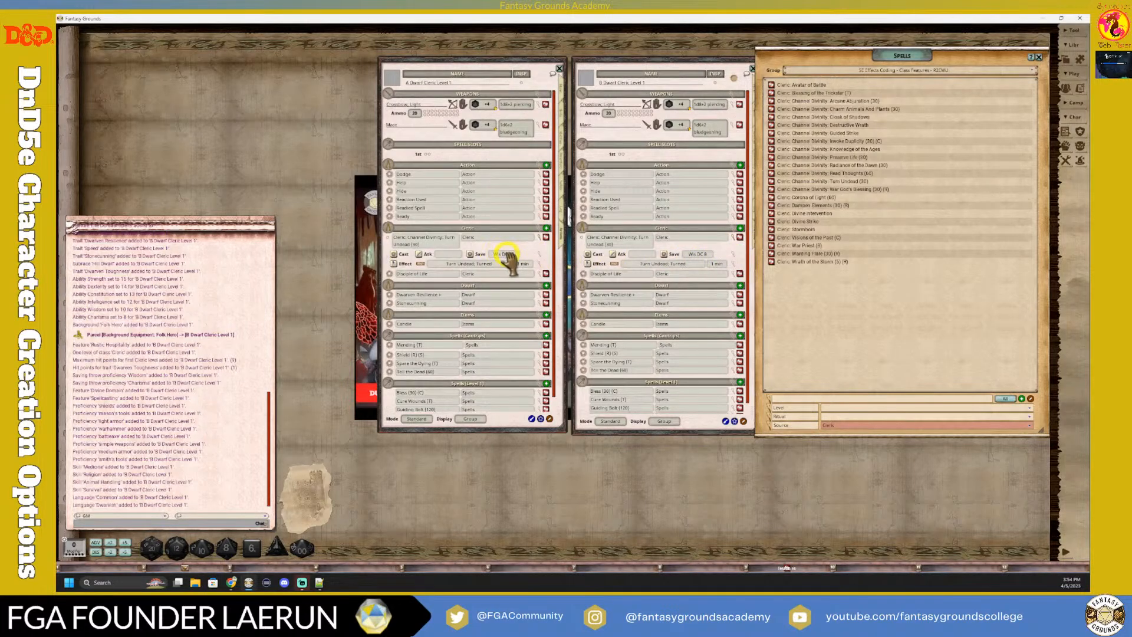
Add a blank power to the B sheet's actions
right_click(723, 250)
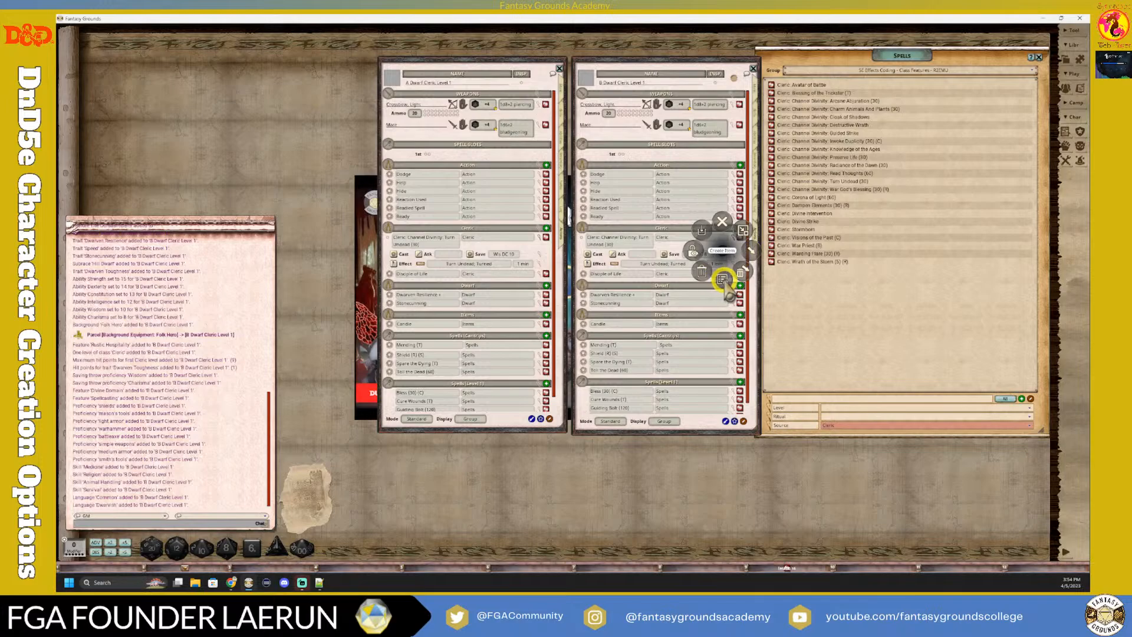
left_click(658, 266)
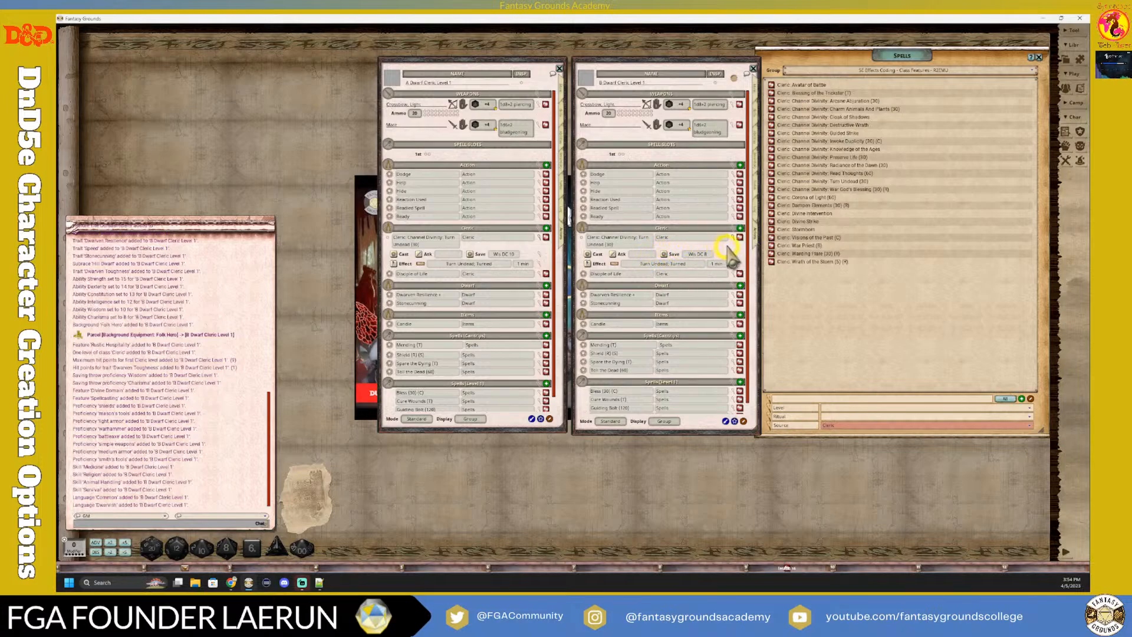
right_click(719, 277)
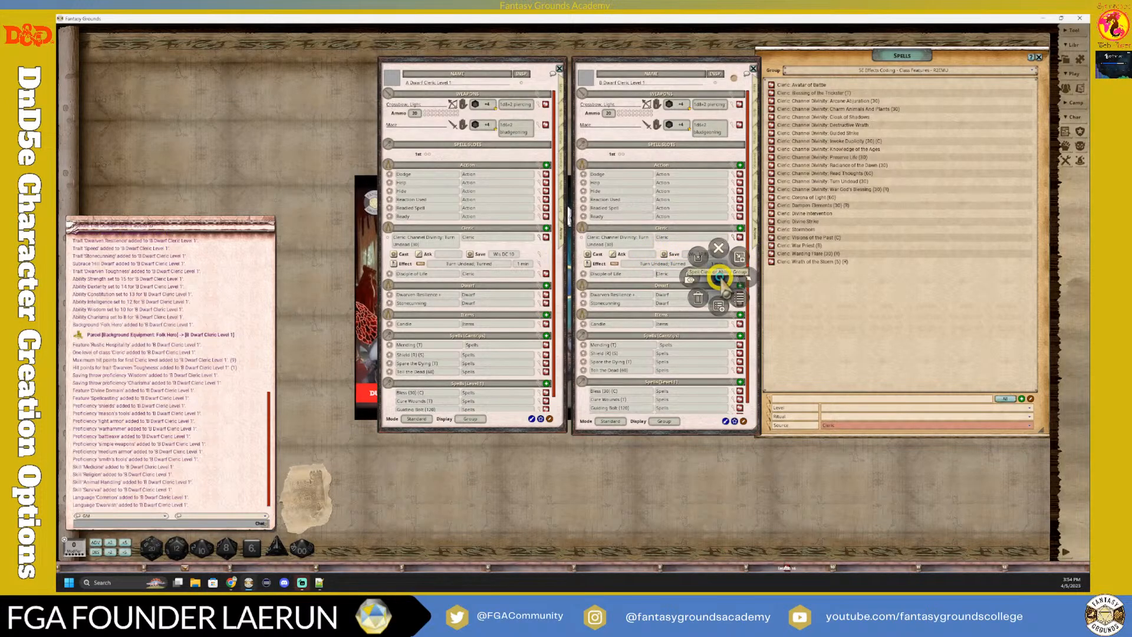
left_click(737, 298)
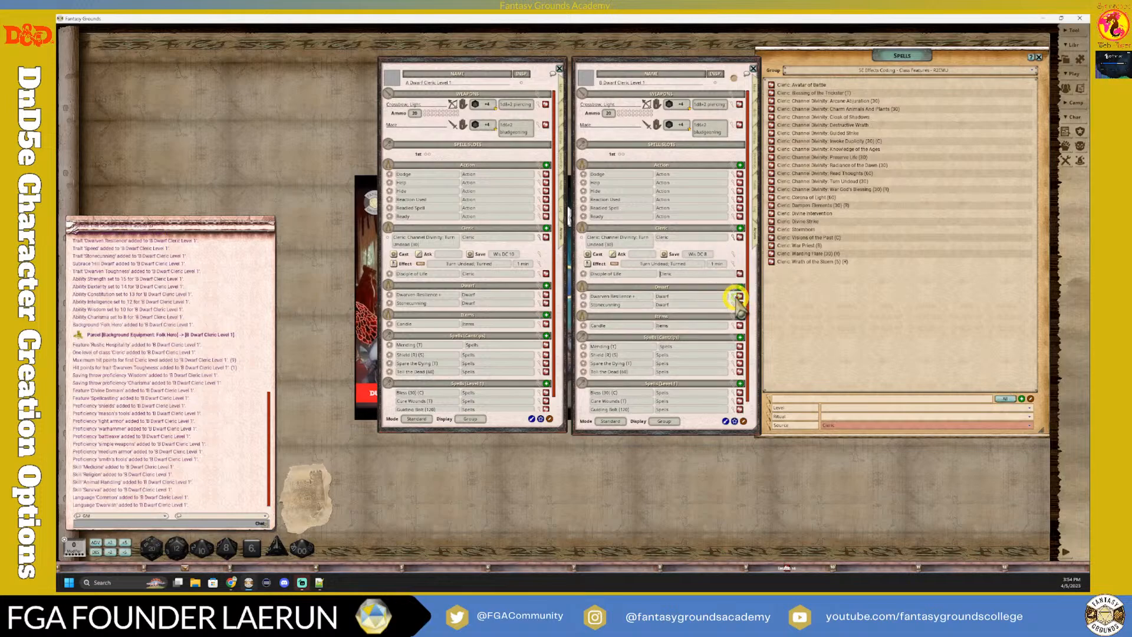
right_click(711, 258)
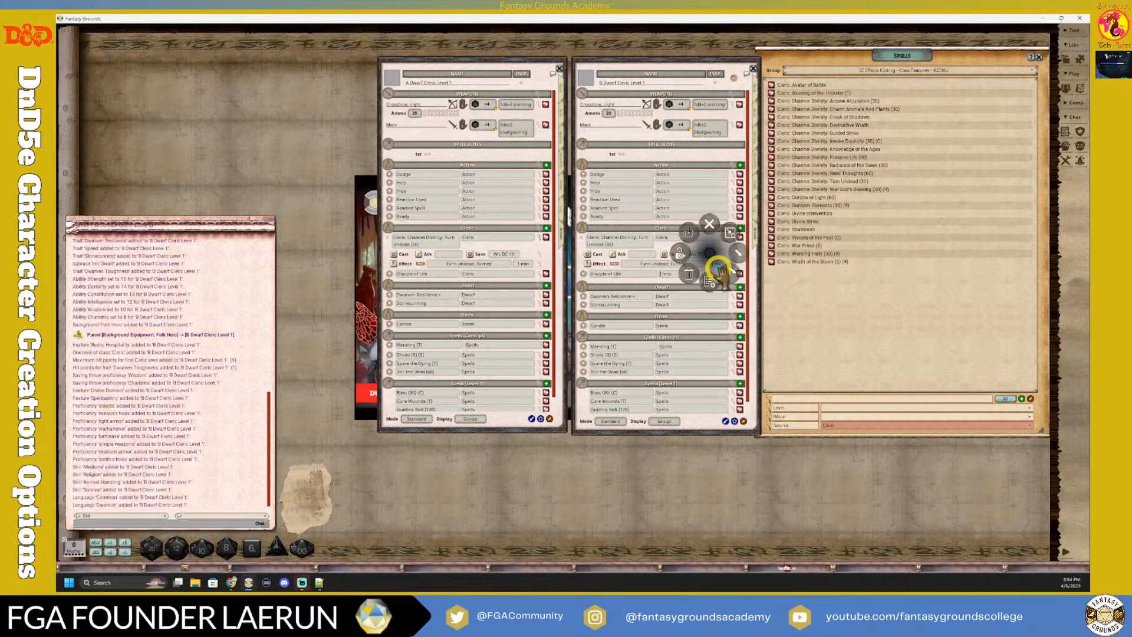
left_click(713, 283)
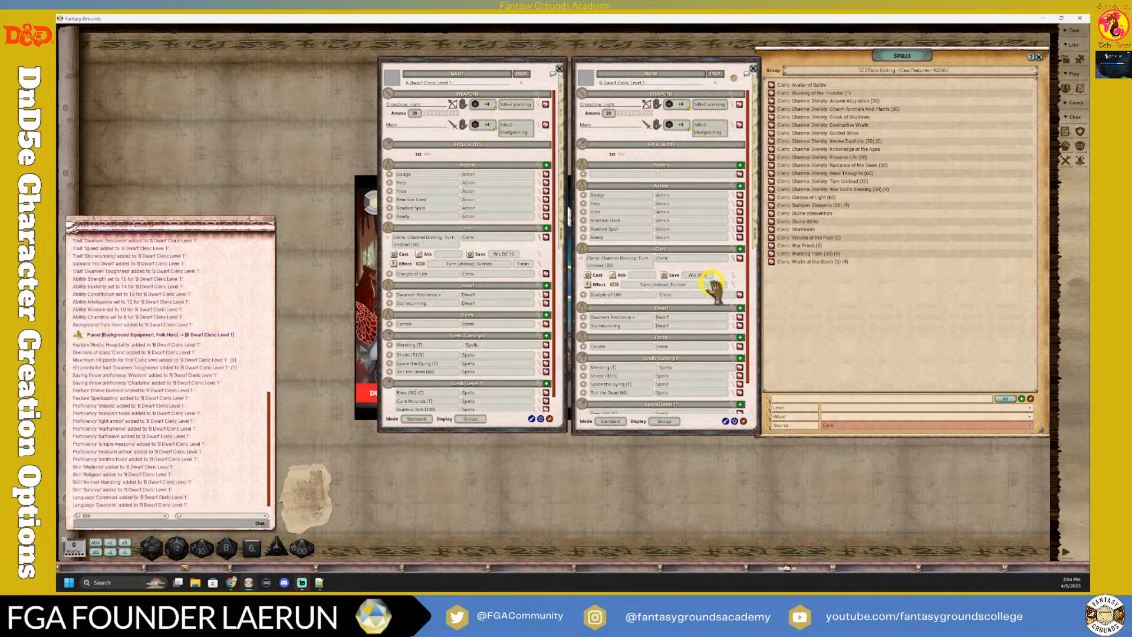
Assign an ability to the B sheet's Cleric power group for its save DC and close the group's settings
left_click(733, 258)
left_click(733, 257)
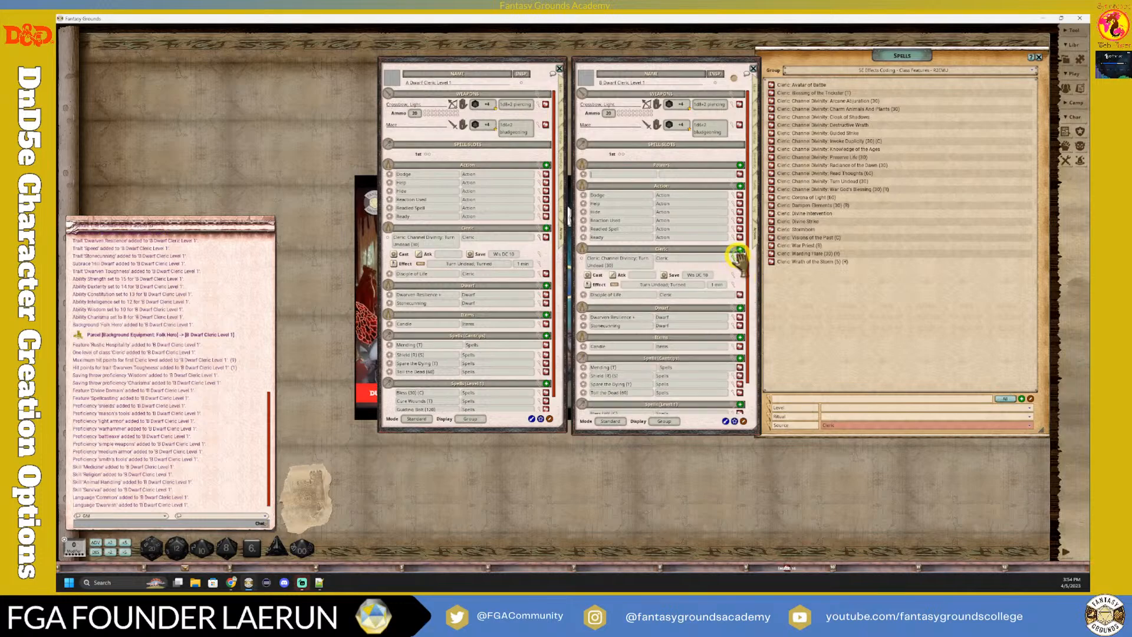
left_click(734, 251)
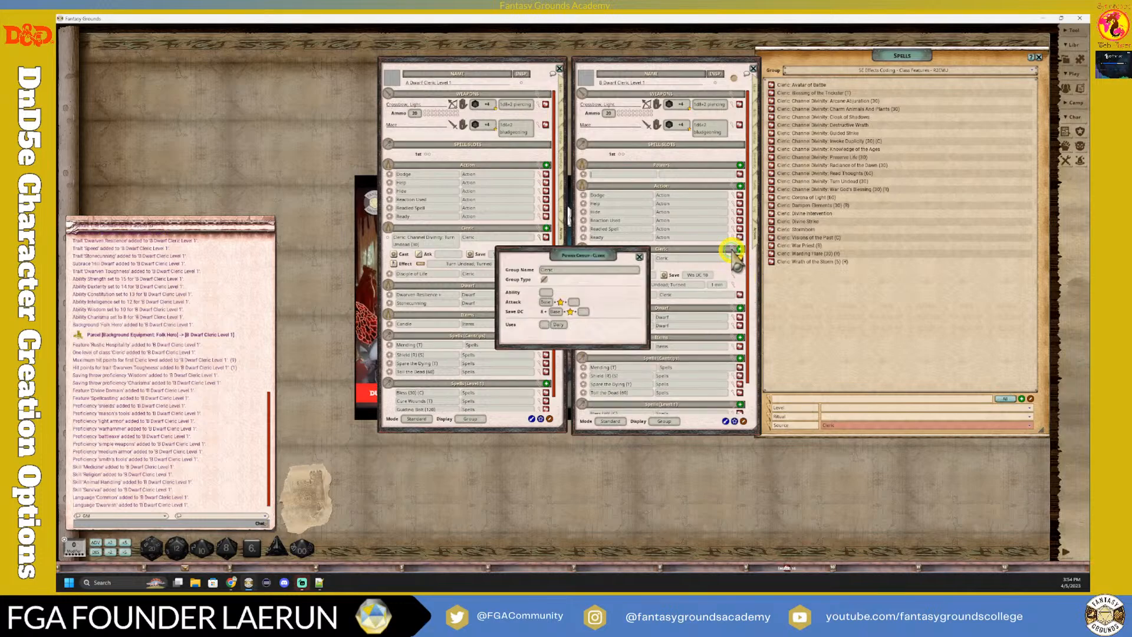
left_click(547, 292)
left_click(546, 292)
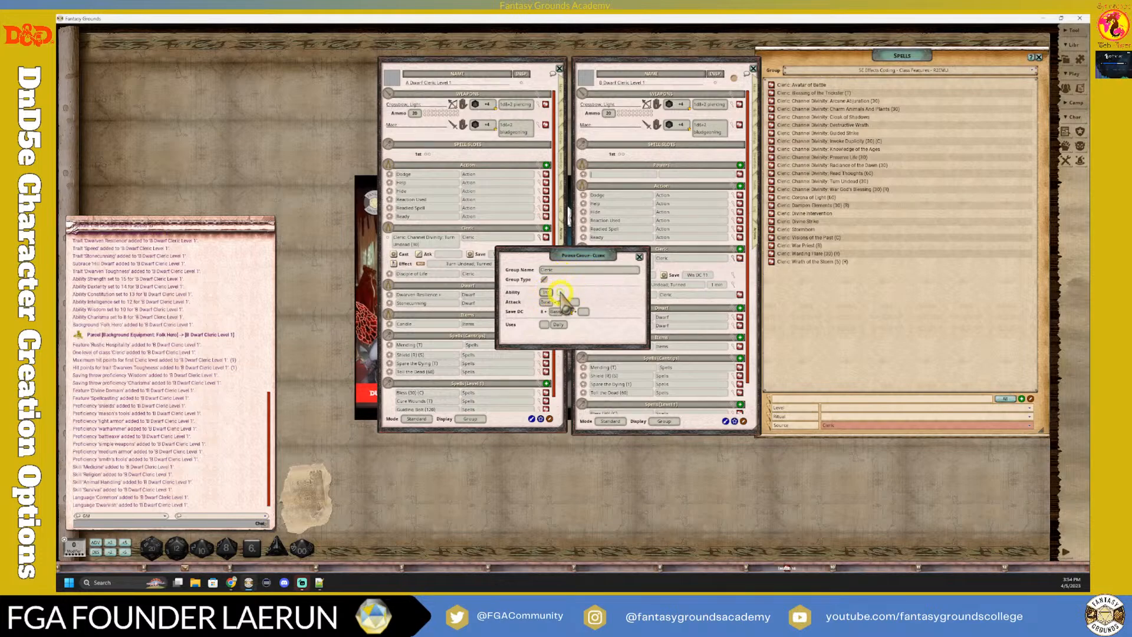
left_click(639, 257)
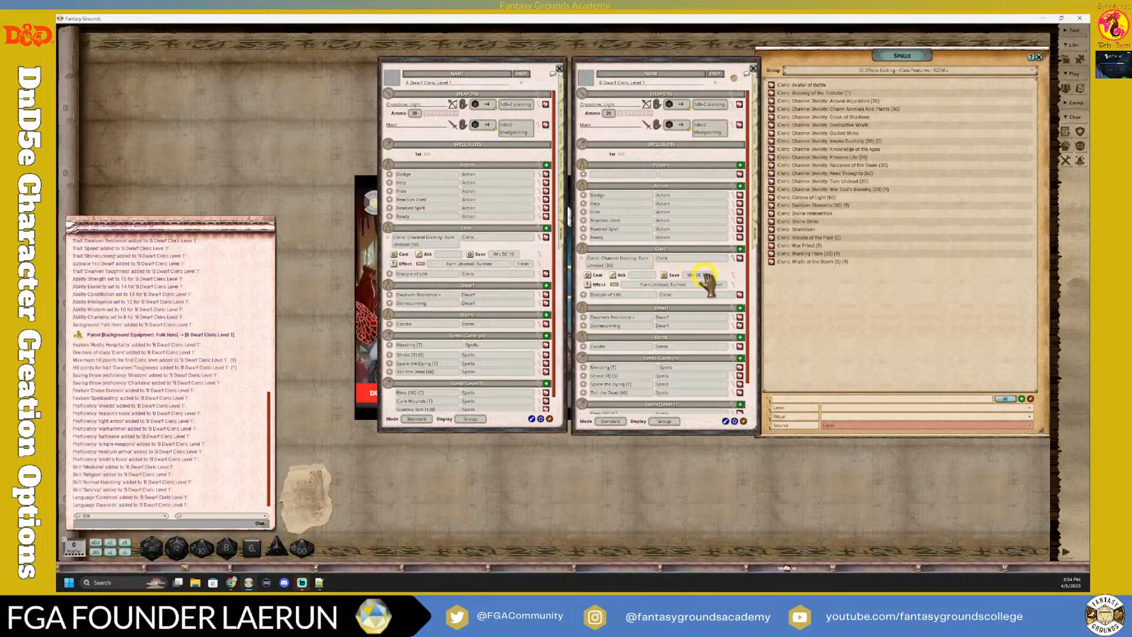
Assign an ability to the A sheet's Cleric power group for its save DC, and close the group's settings and the Spells window
left_click(541, 230)
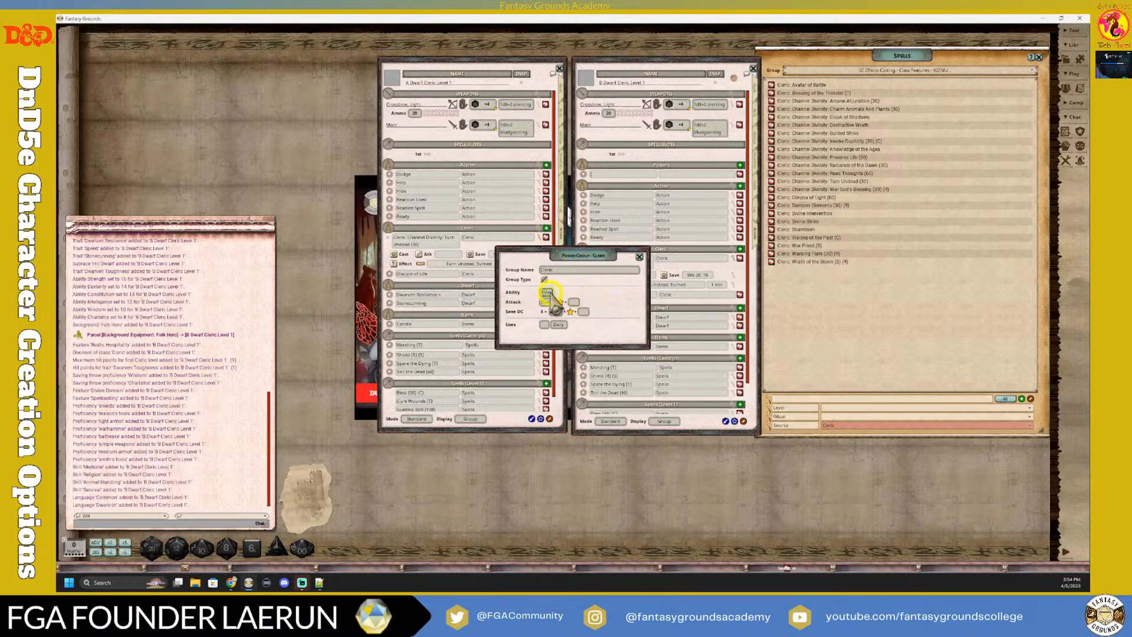
left_click(639, 257)
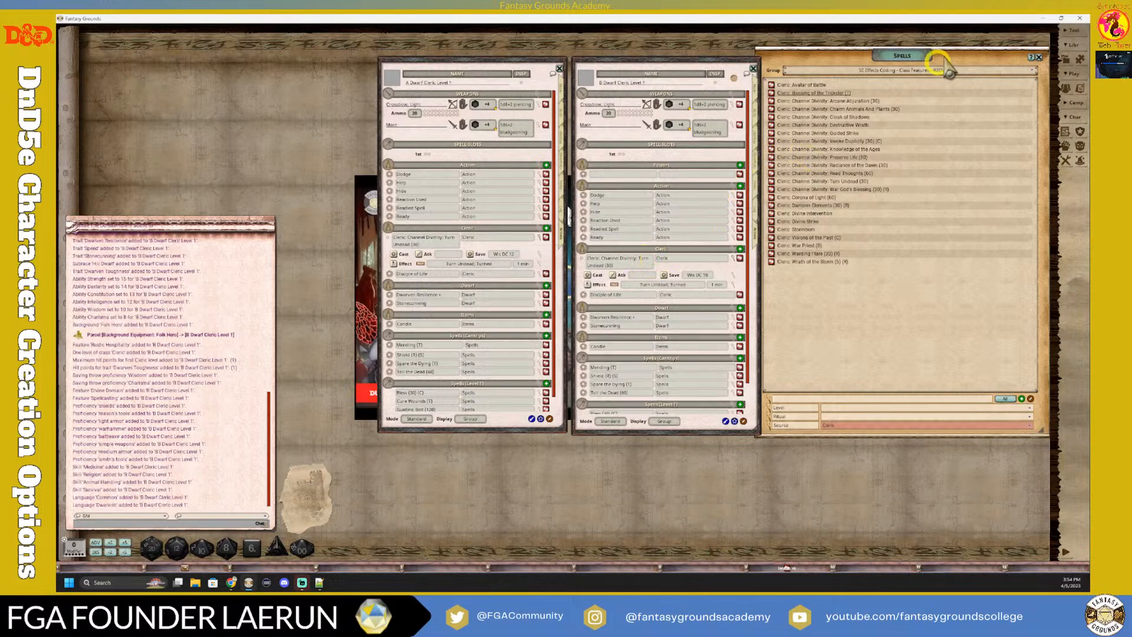
left_click(1039, 57)
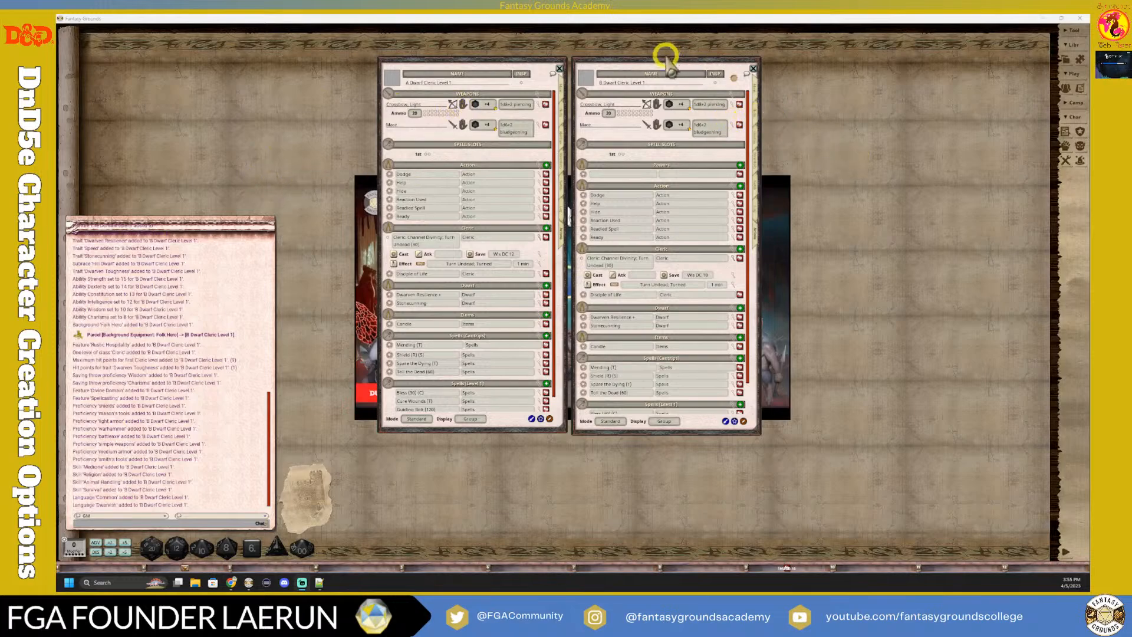
Move the B sheet away from the A sheet and raise the A character to Cleric level 2 through its class and level details
left_click_drag(662, 59, 720, 58)
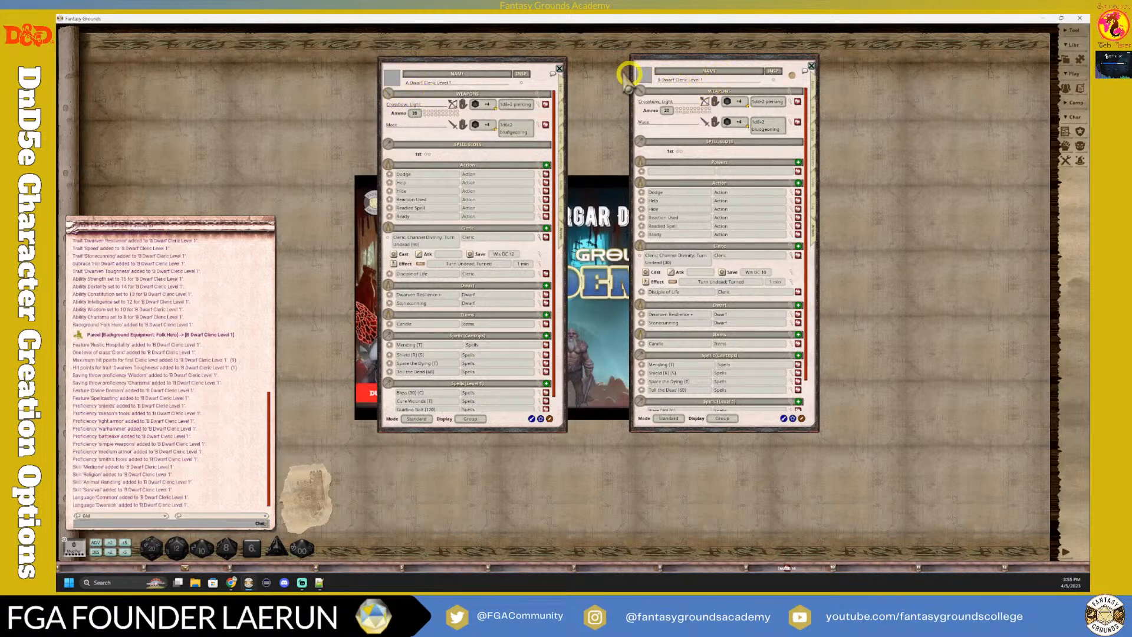
left_click_drag(740, 65, 803, 69)
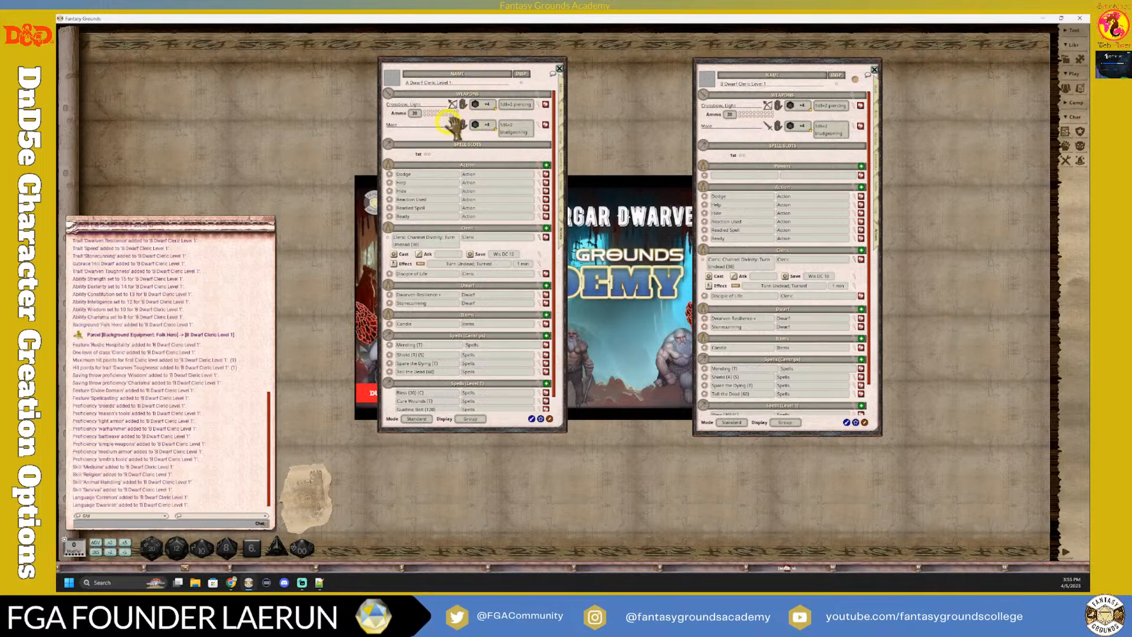
left_click(561, 88)
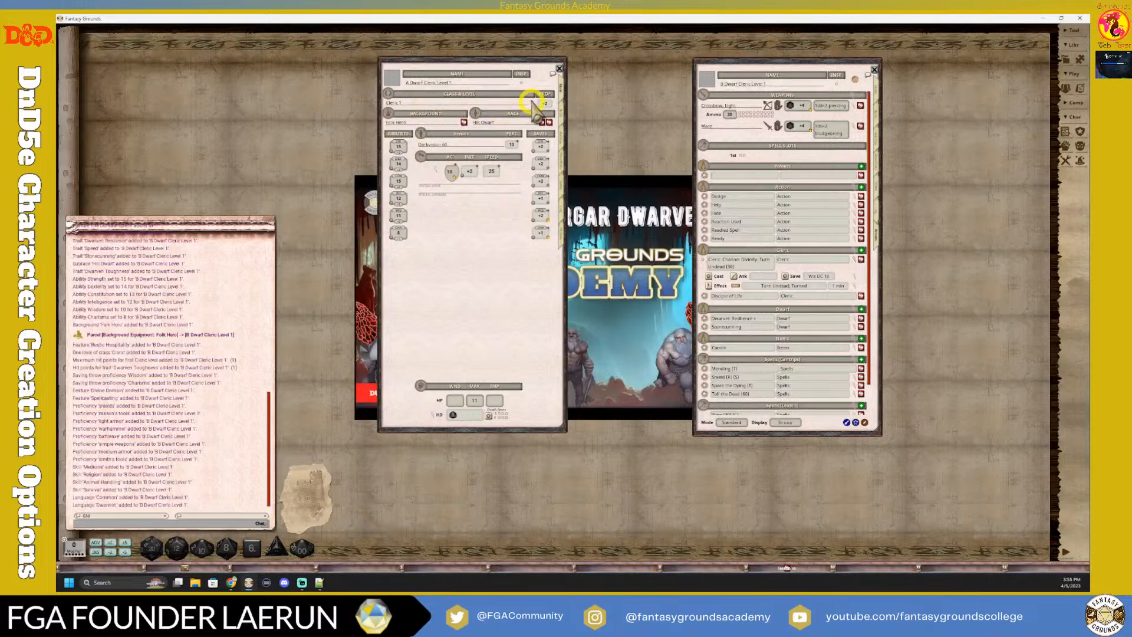
left_click(533, 105)
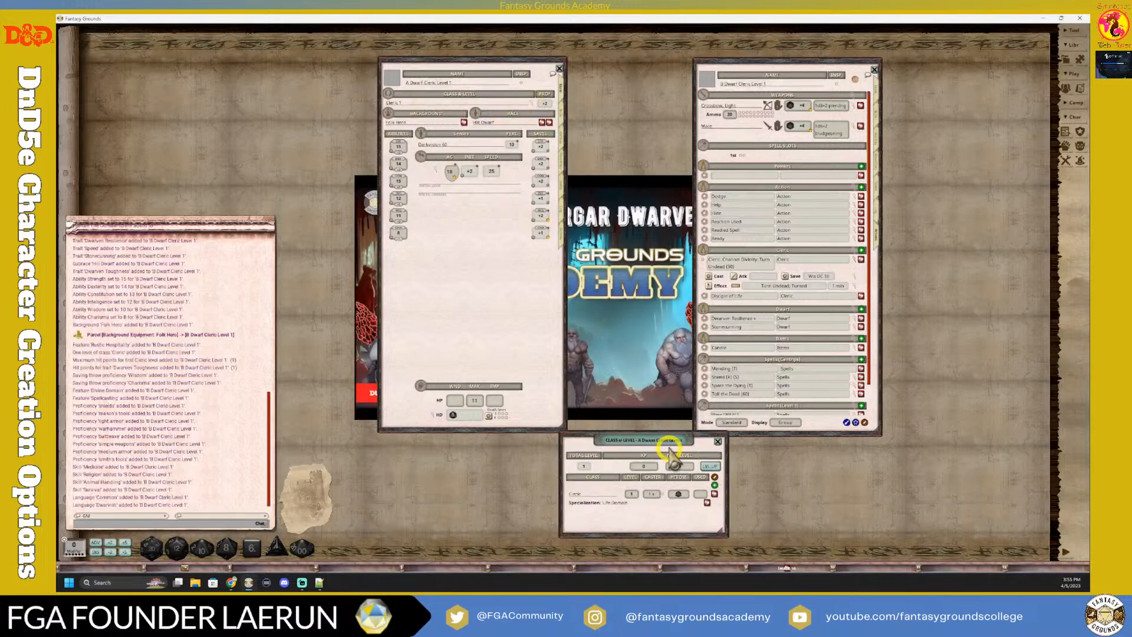
left_click_drag(671, 446, 520, 249)
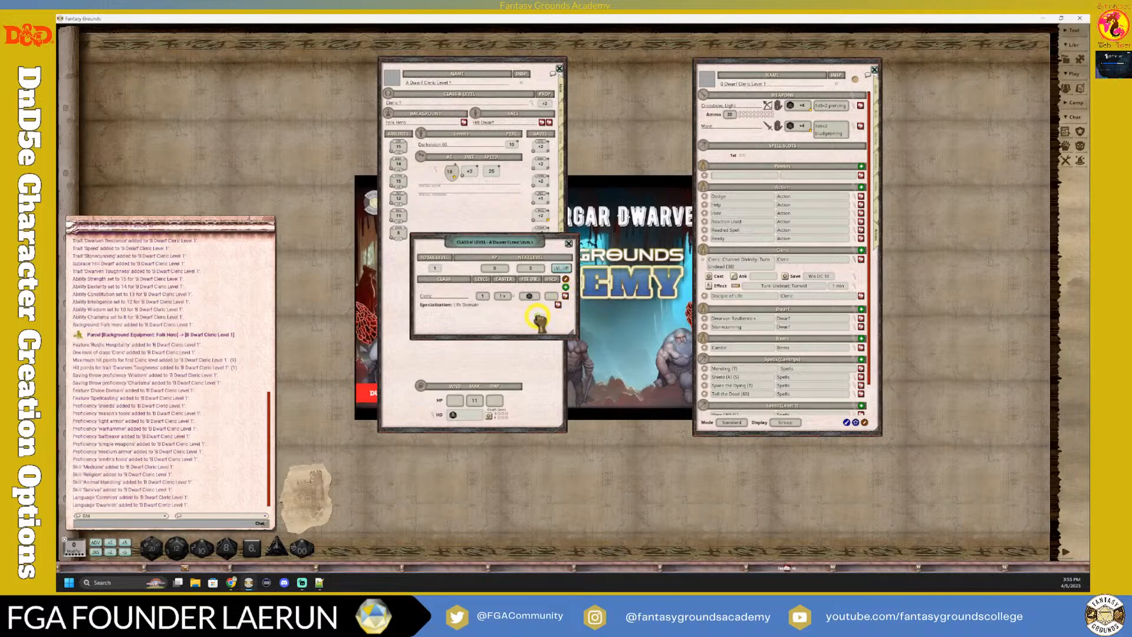
double_click(482, 294)
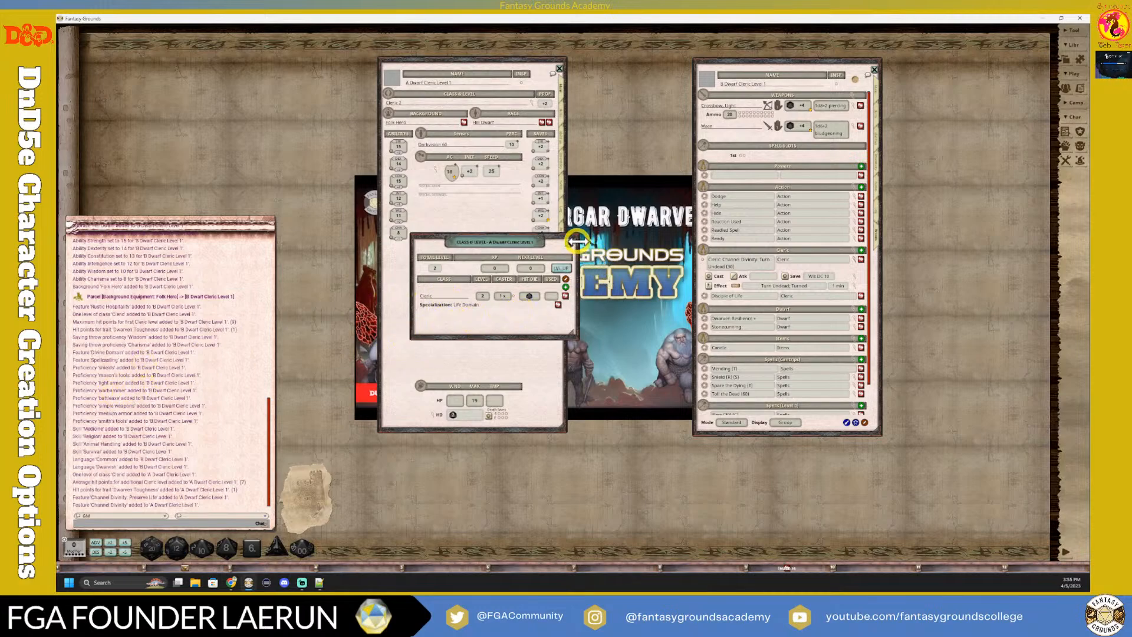
left_click(569, 243)
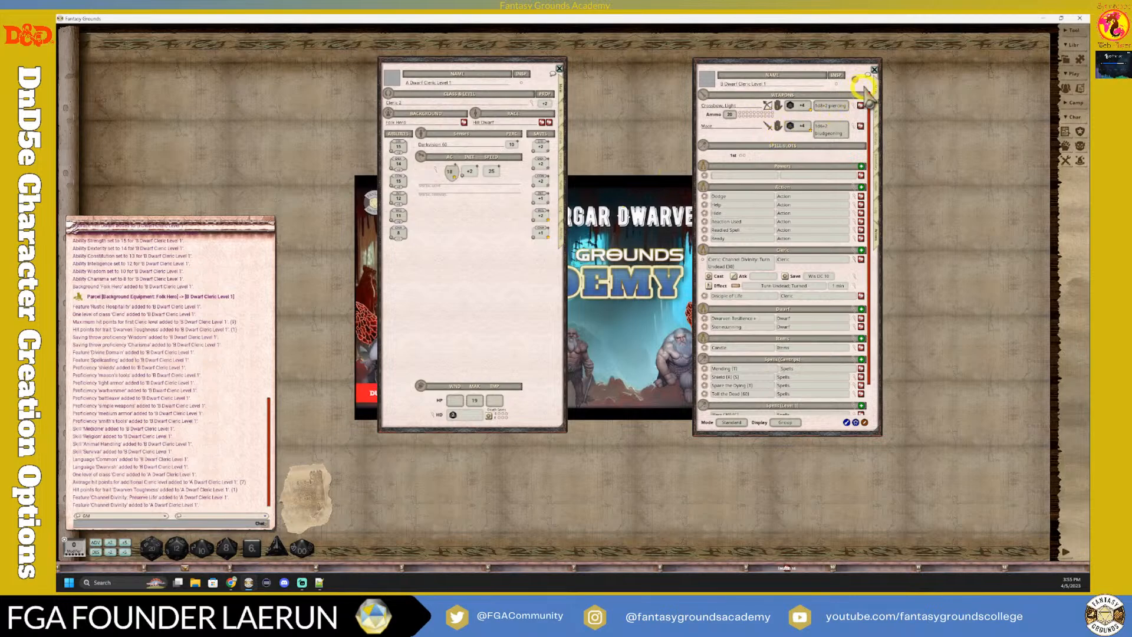
Move the B sheet back beside the A sheet and start the Character Level Up wizard from its class and level details
left_click_drag(758, 59, 642, 51)
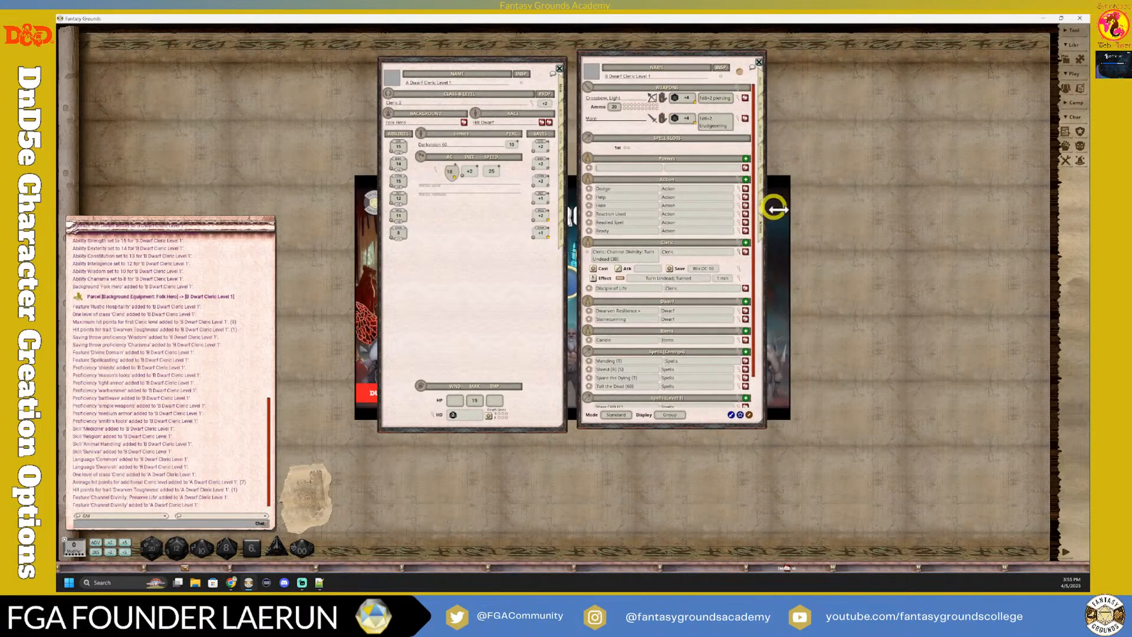
left_click(760, 83)
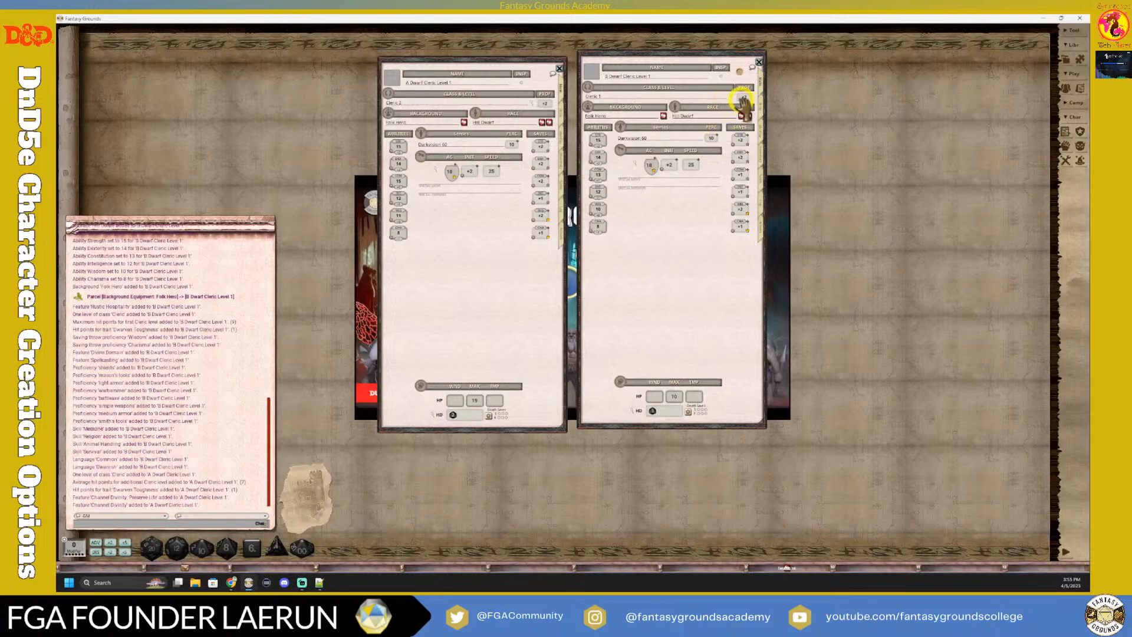
left_click(731, 97)
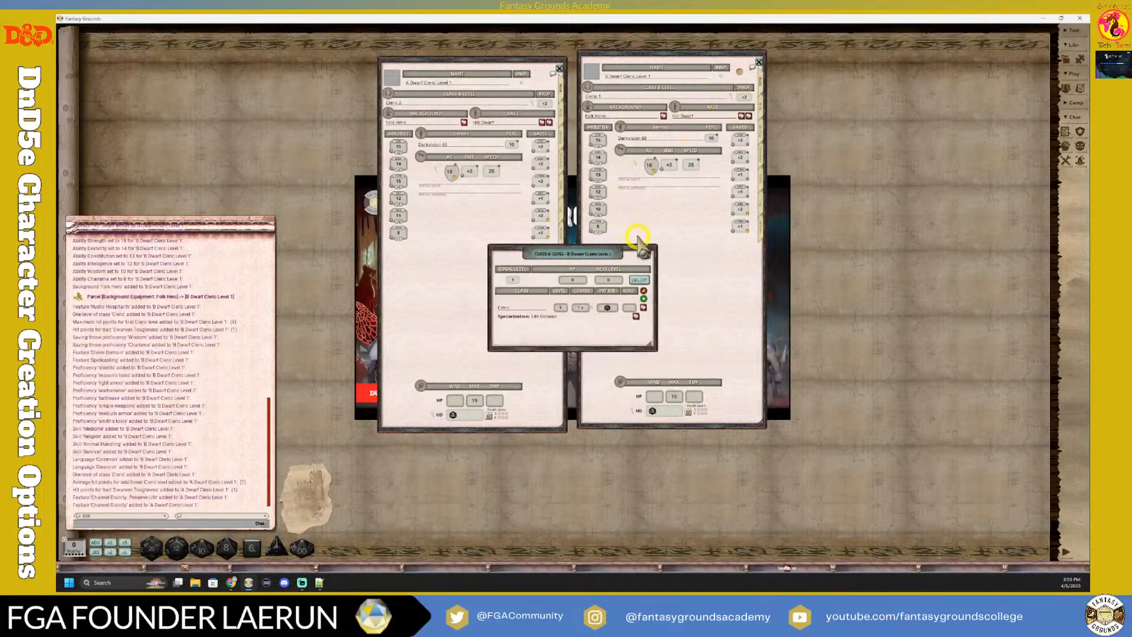
left_click(637, 280)
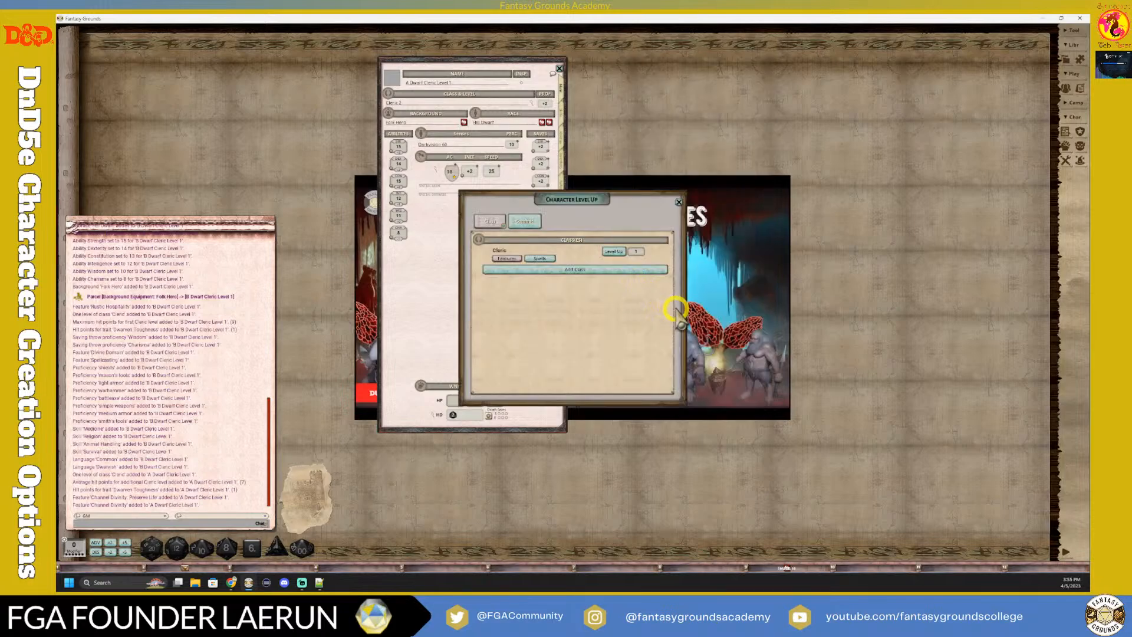
Raise Cleric to level 2 in the Character Level Up wizard, browse its spell choices, and go to the character summary
left_click(540, 258)
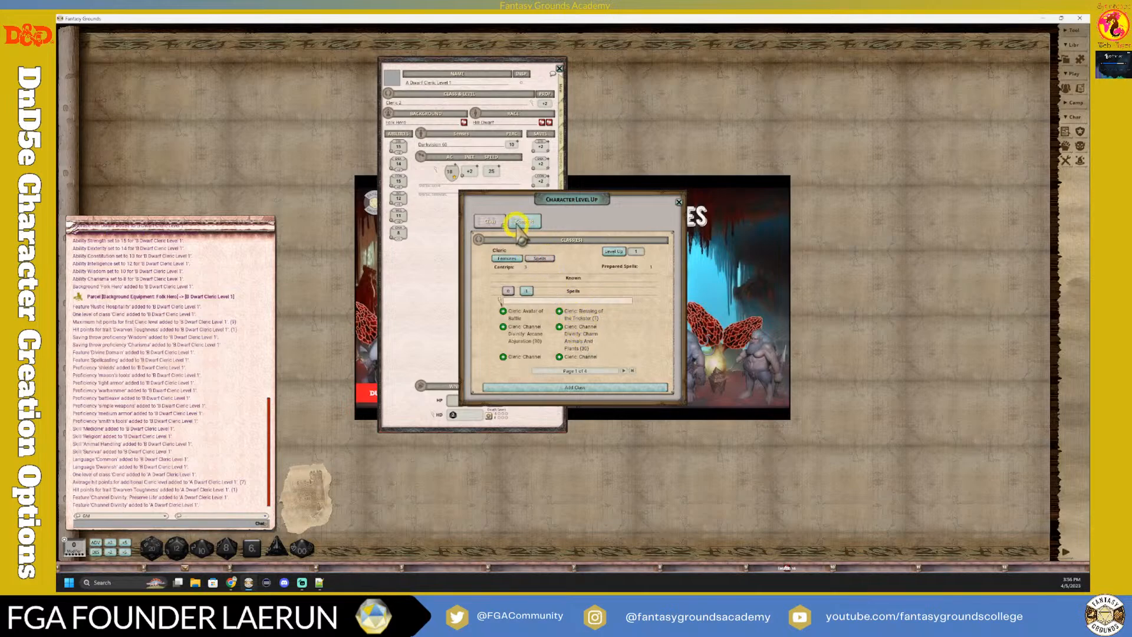
left_click(621, 251)
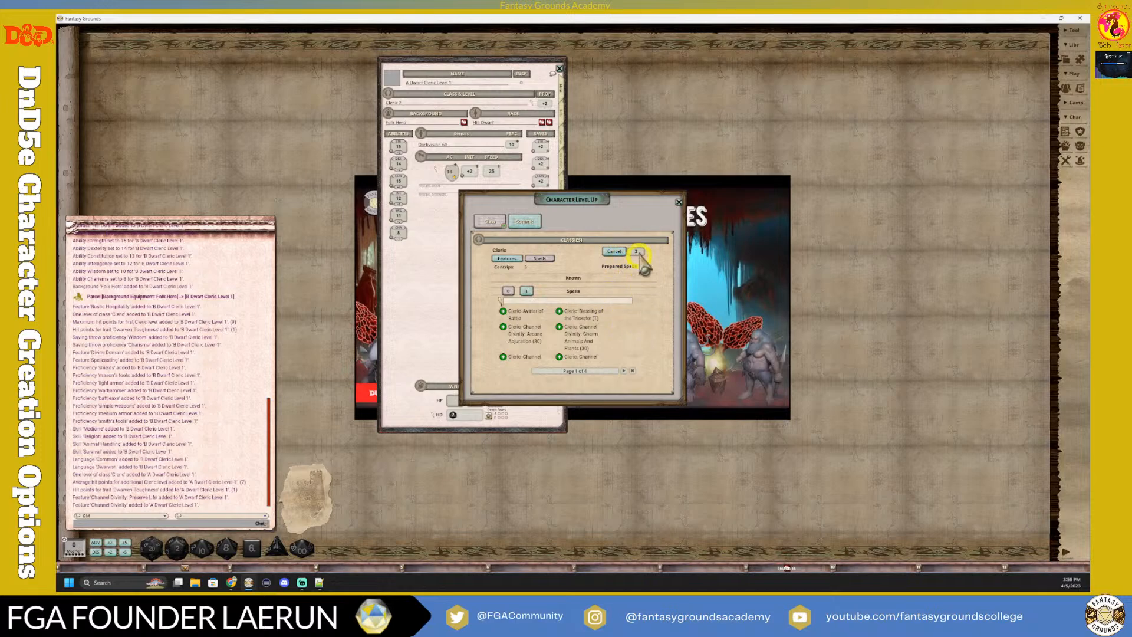
scroll(590, 342, "down", 3)
scroll(594, 345, "down", 2)
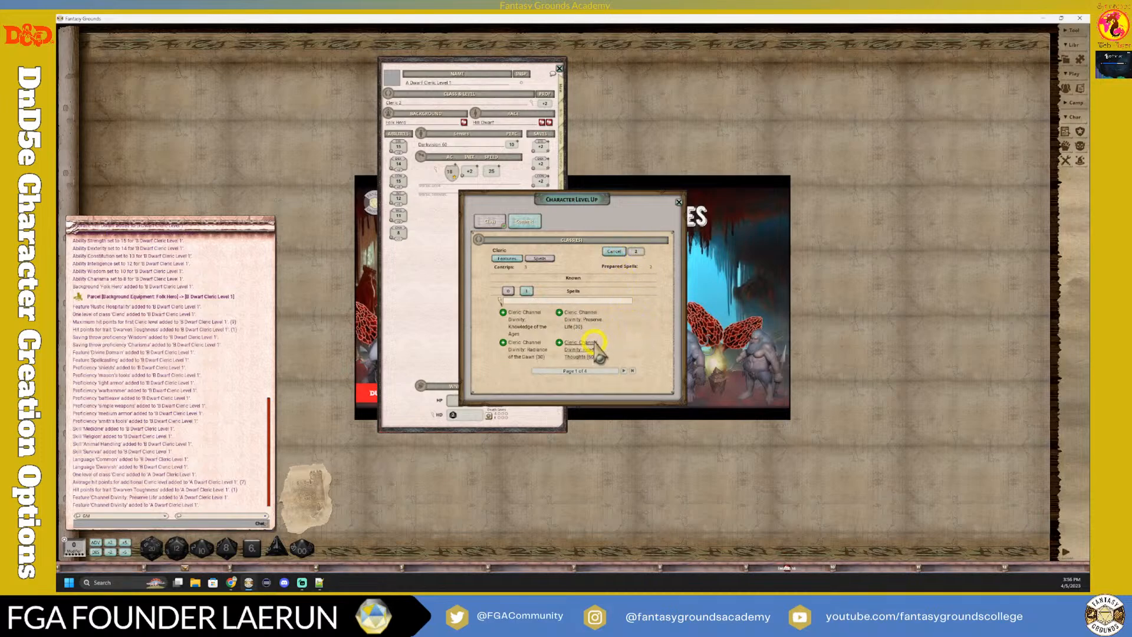
scroll(596, 304, "up", 1)
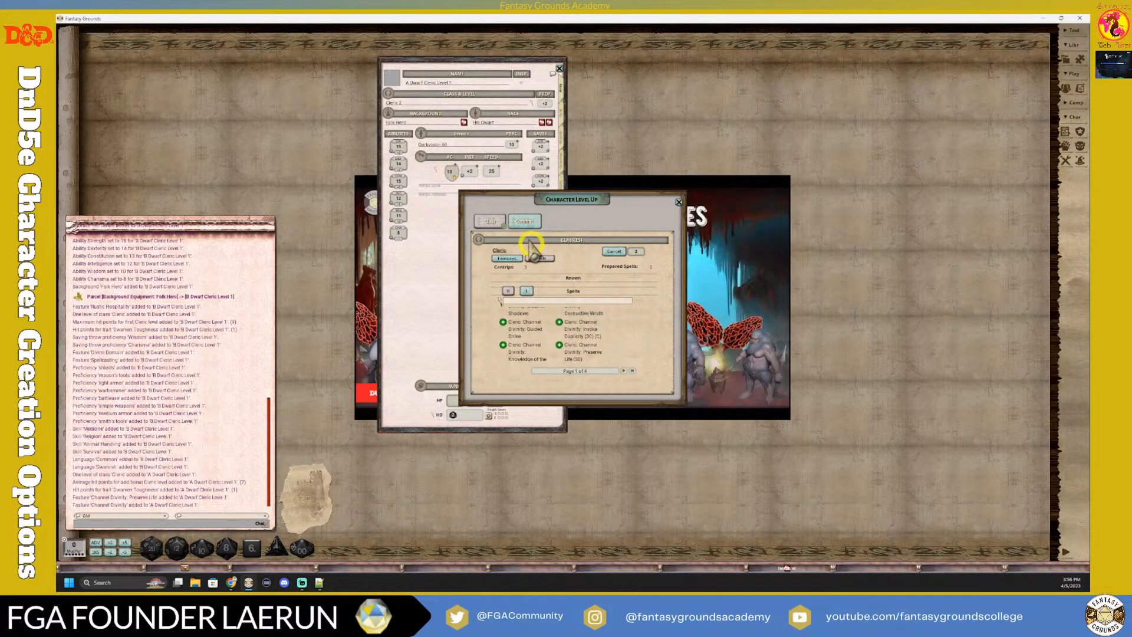
left_click(525, 222)
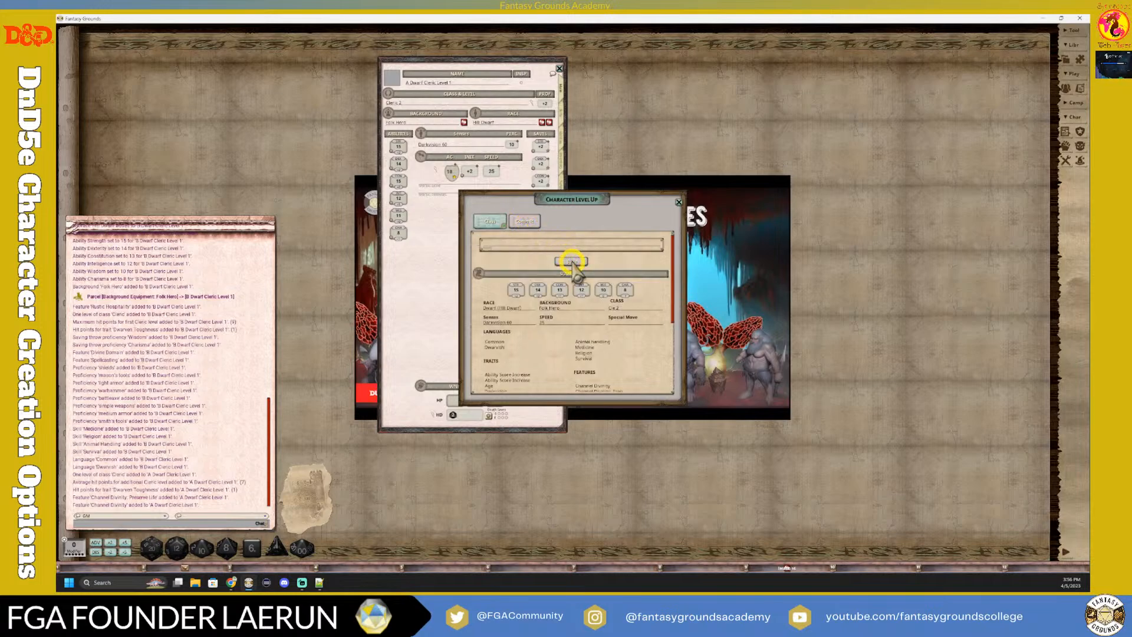
Commit the B character's level-up and filter the Spells list to the group 5E Effects Coding - Spells - R2EMU
left_click(570, 262)
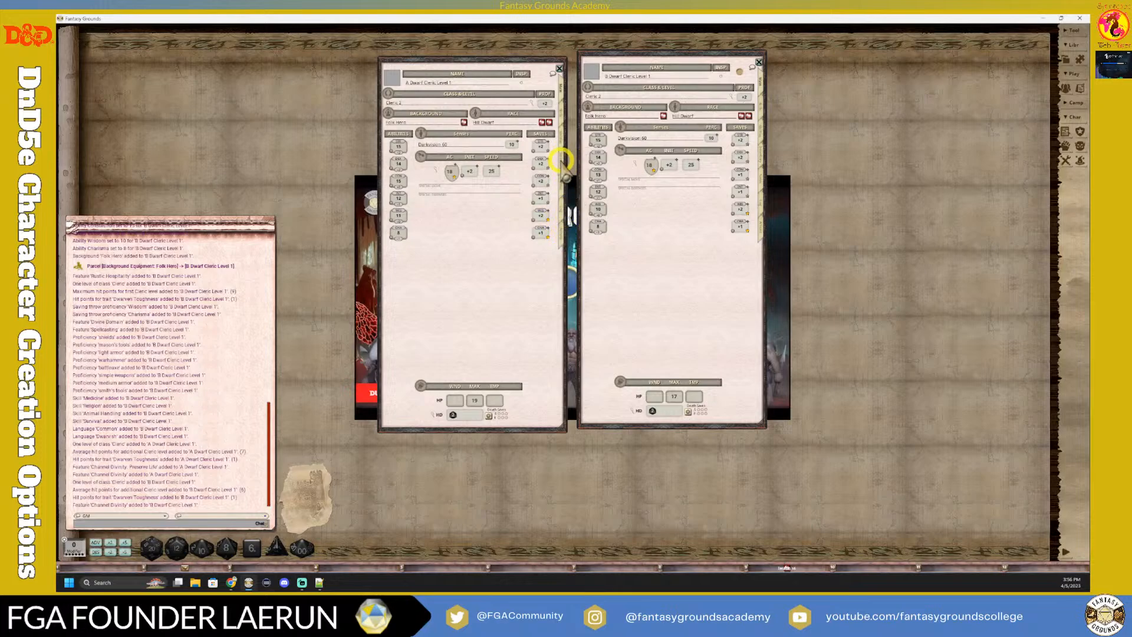
left_click(1080, 161)
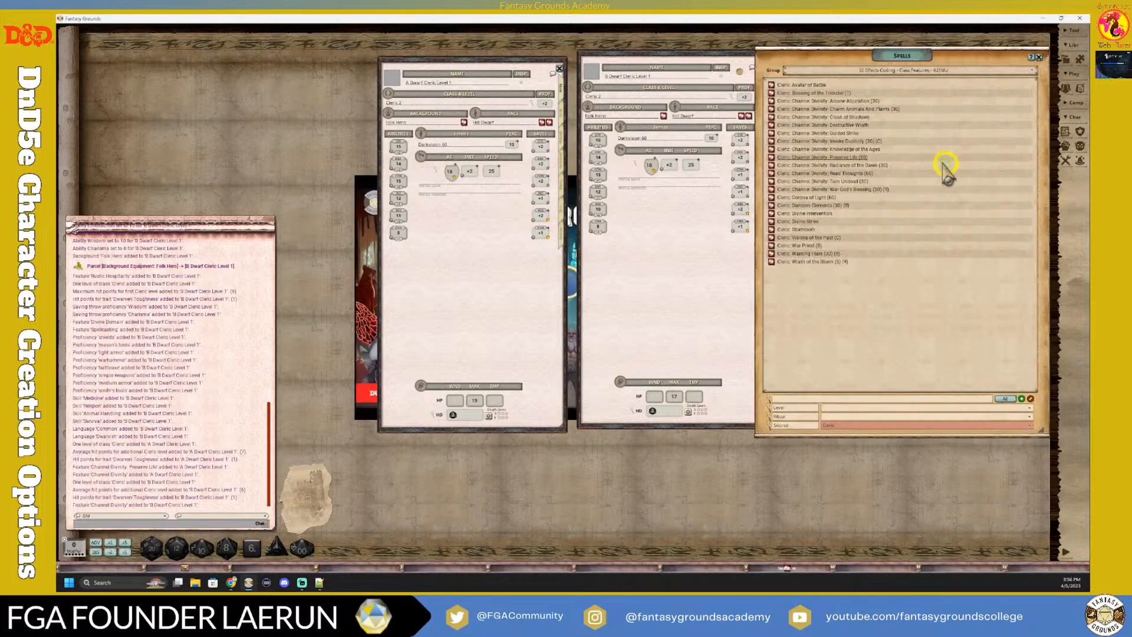
left_click(905, 80)
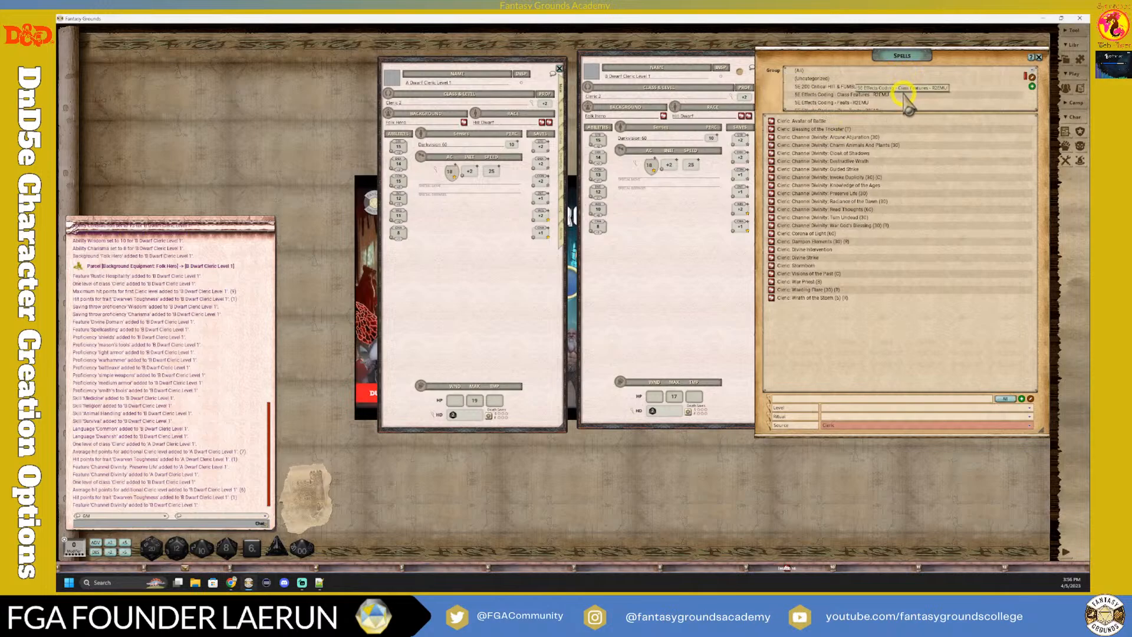
scroll(897, 104, "down", 1)
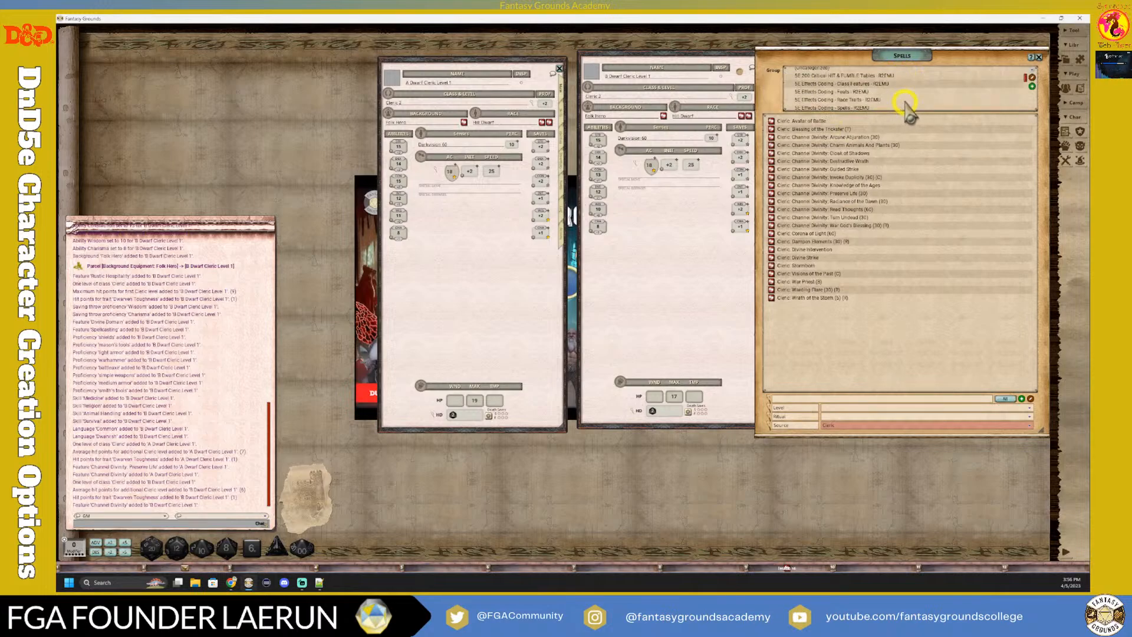
scroll(897, 107, "down", 2)
left_click(867, 97)
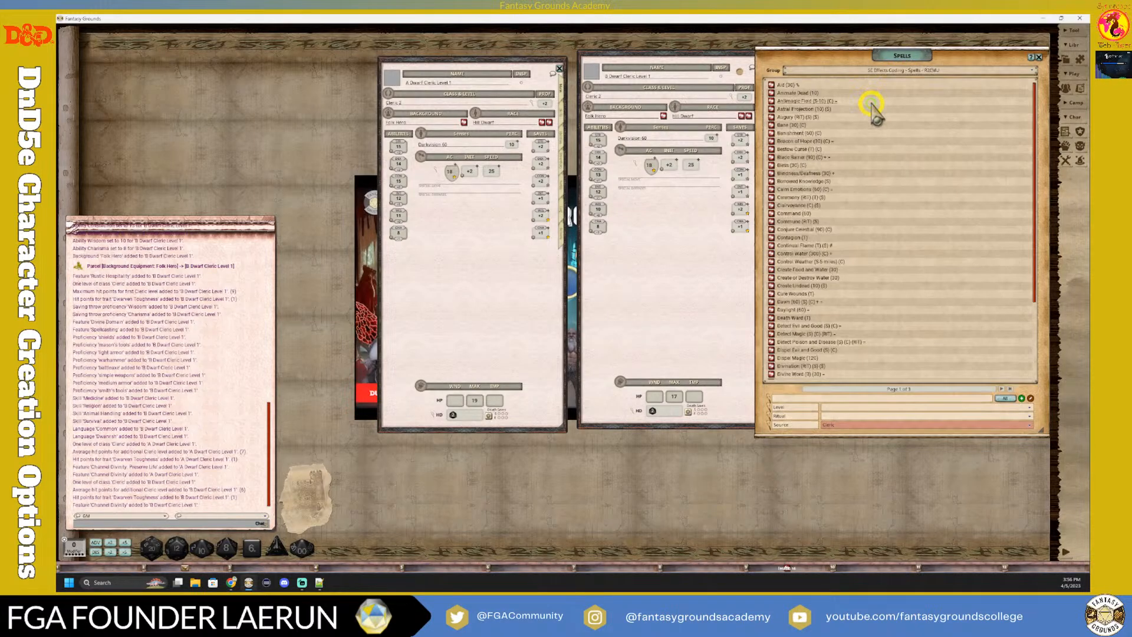
Show the A sheet's features and traits with editing enabled, and align both character sheets side by side at matching height
left_click(560, 134)
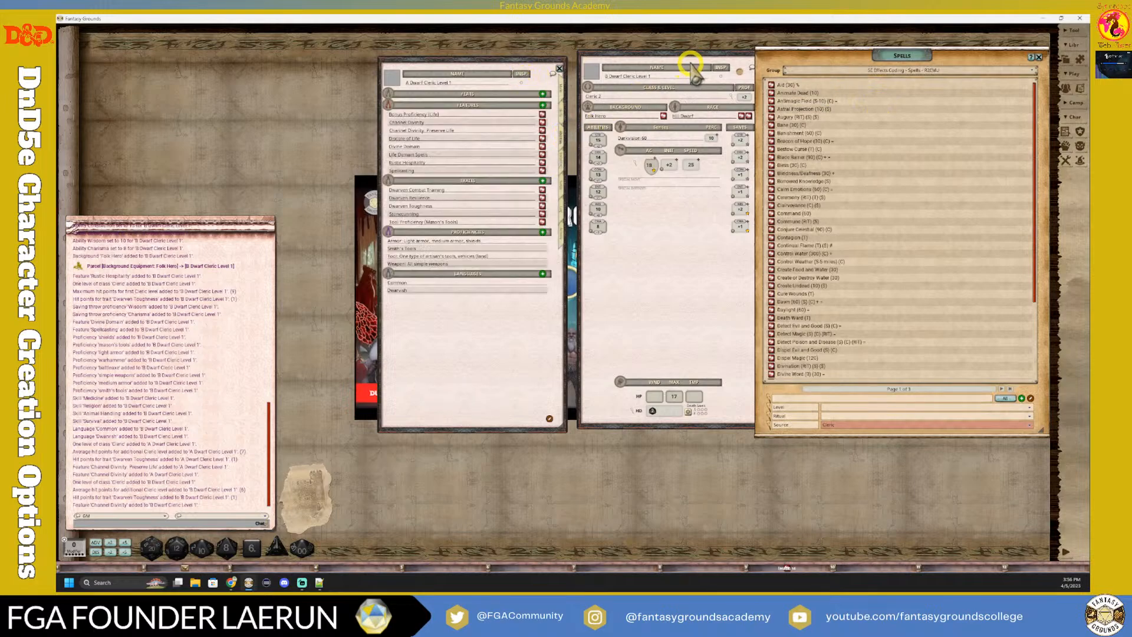
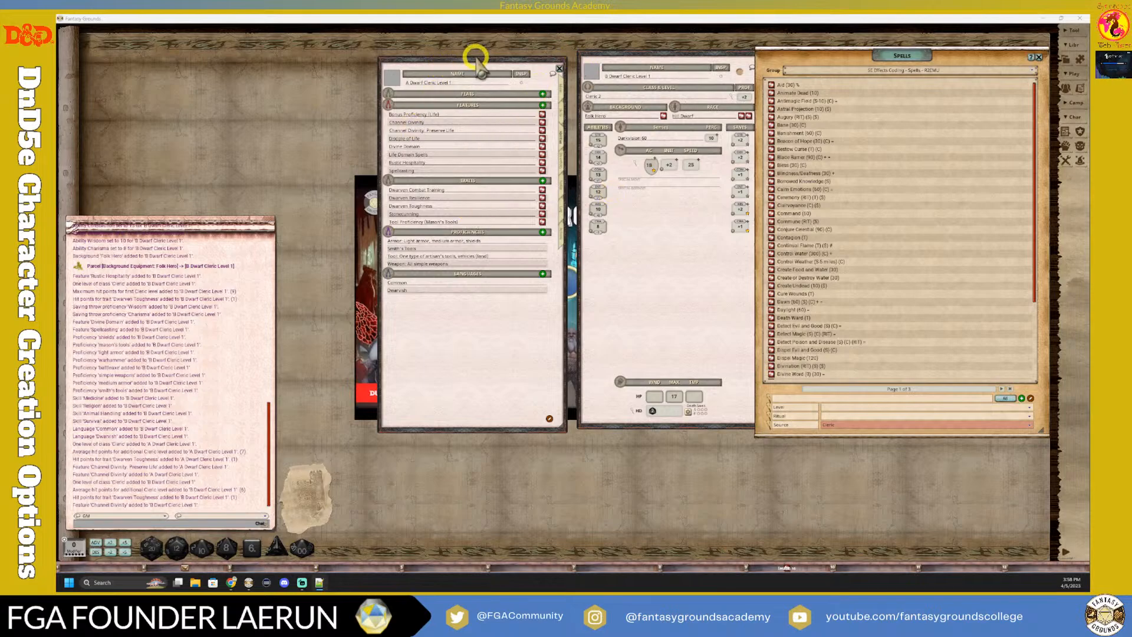
left_click_drag(481, 60, 445, 63)
left_click_drag(622, 57, 579, 69)
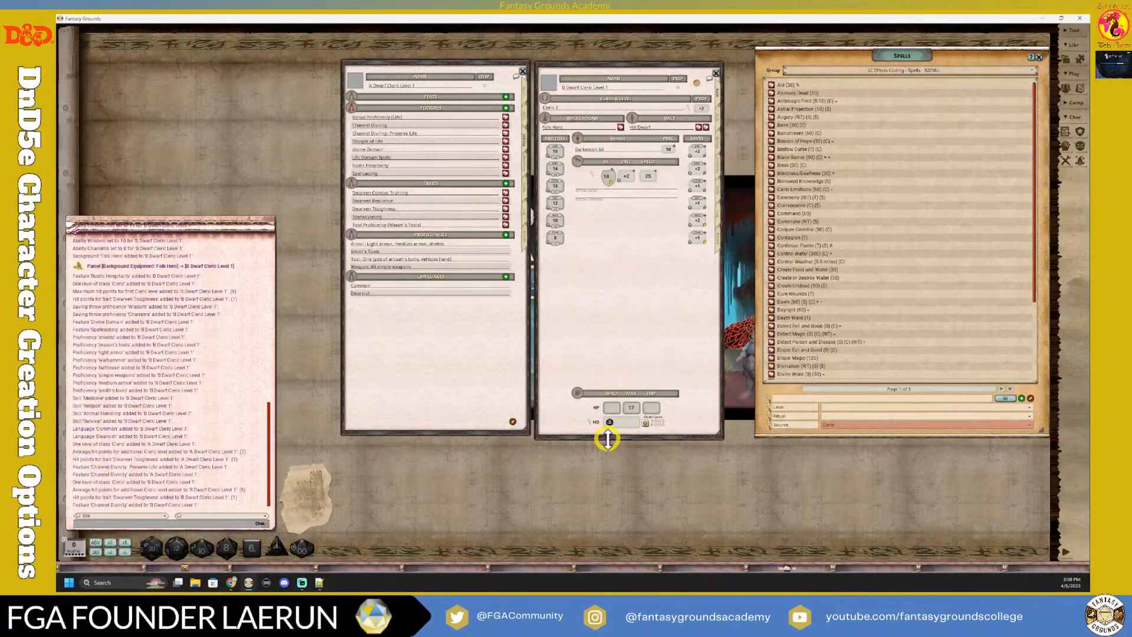
left_click_drag(608, 438, 608, 433)
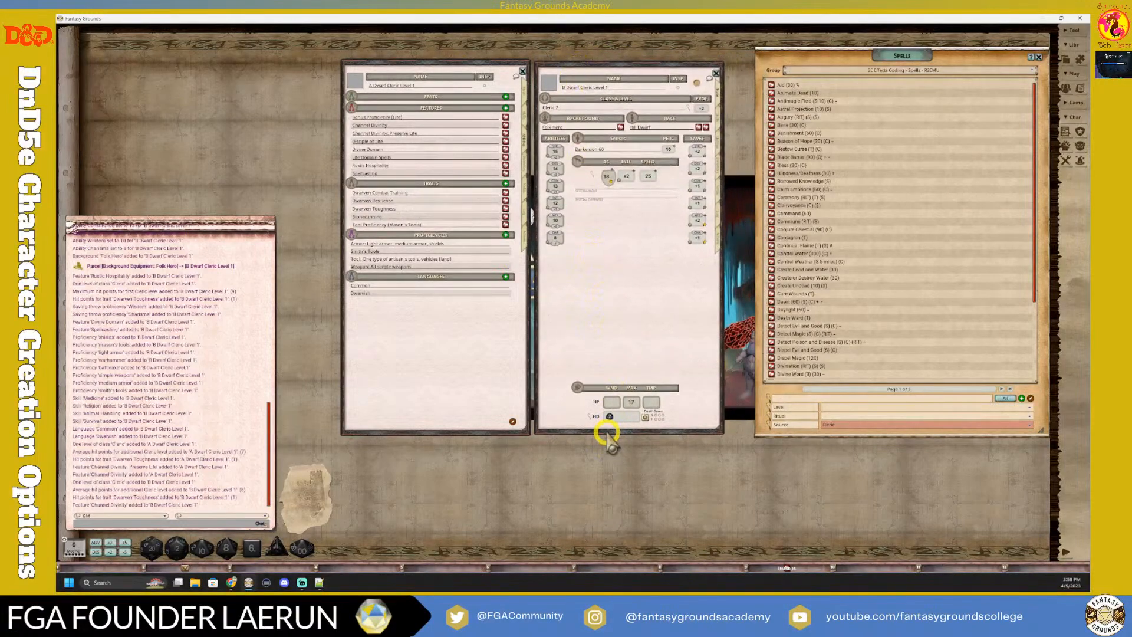
left_click(512, 422)
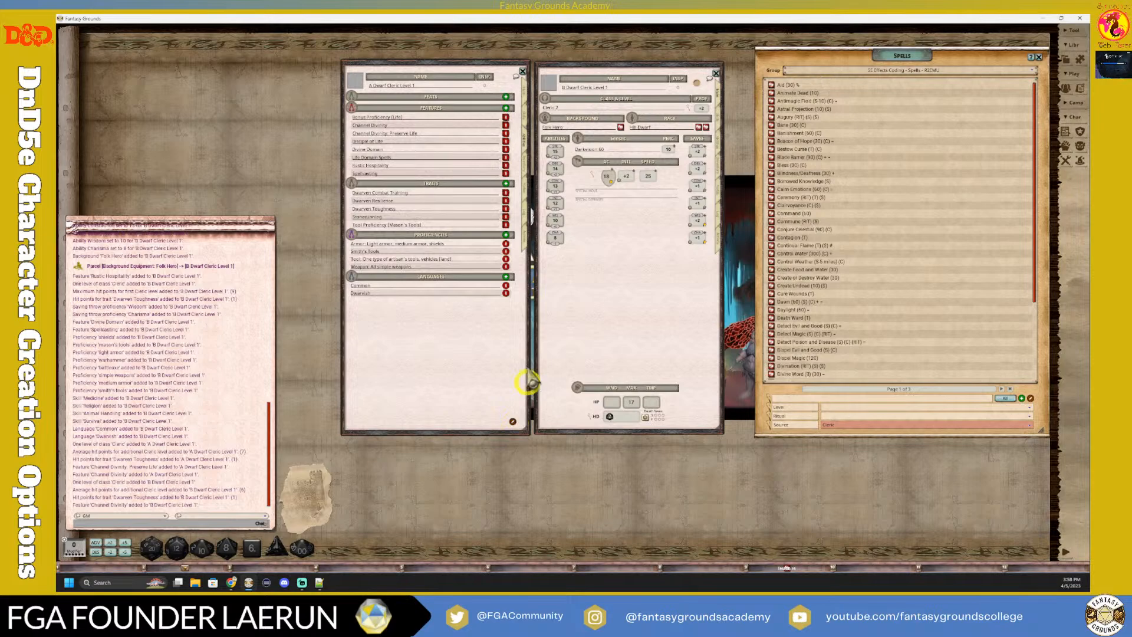
Show the actions and powers on both the A and B sheets and examine their power groups
left_click(524, 236)
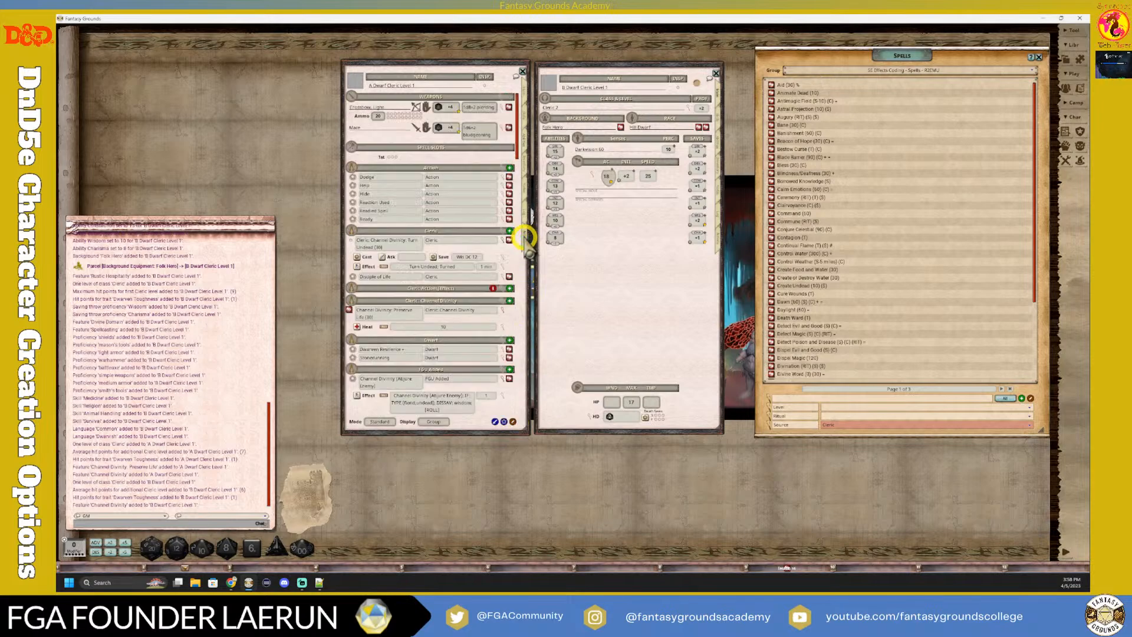
left_click(719, 240)
scroll(374, 357, "down", 3)
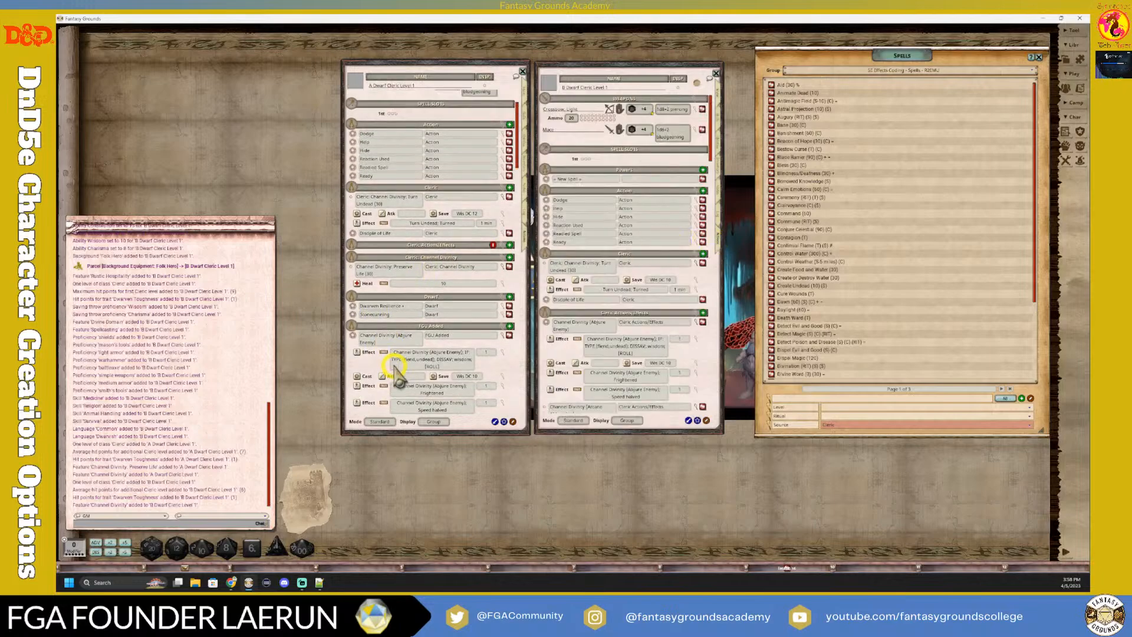
Delete the empty new item from the powers on the B sheet
right_click(642, 172)
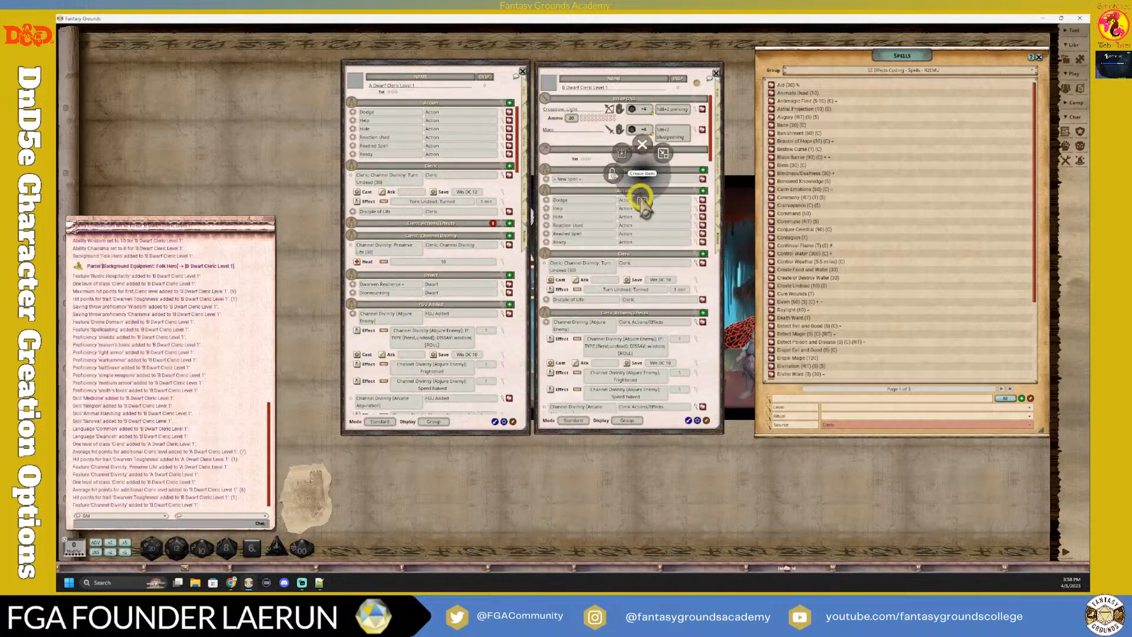
right_click(684, 170)
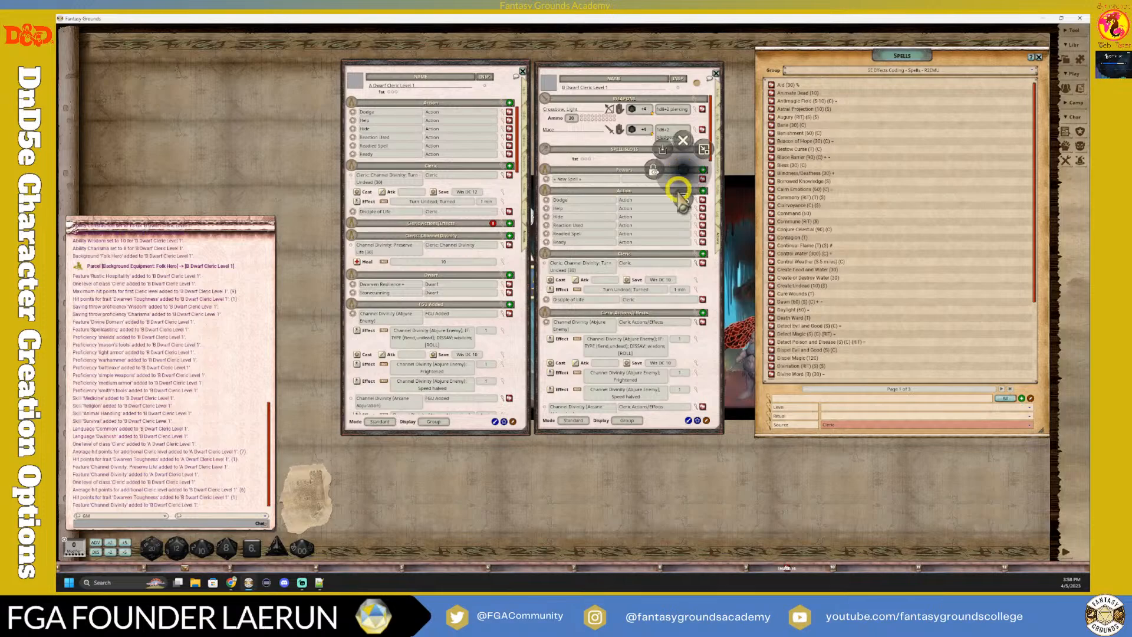
left_click(706, 421)
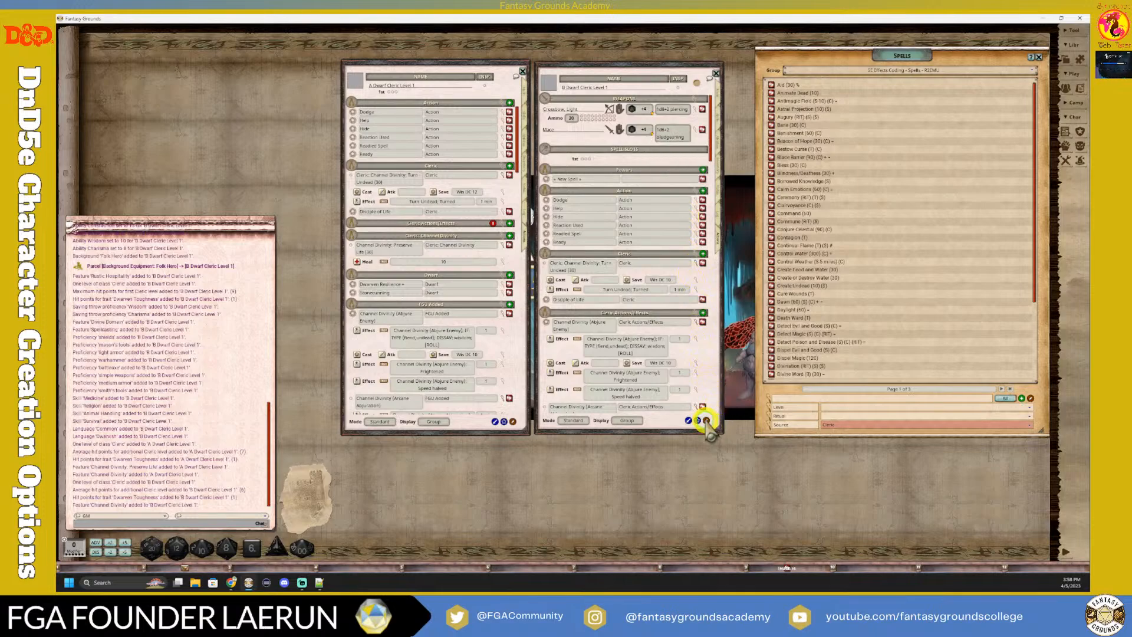
left_click(706, 421)
left_click(702, 179)
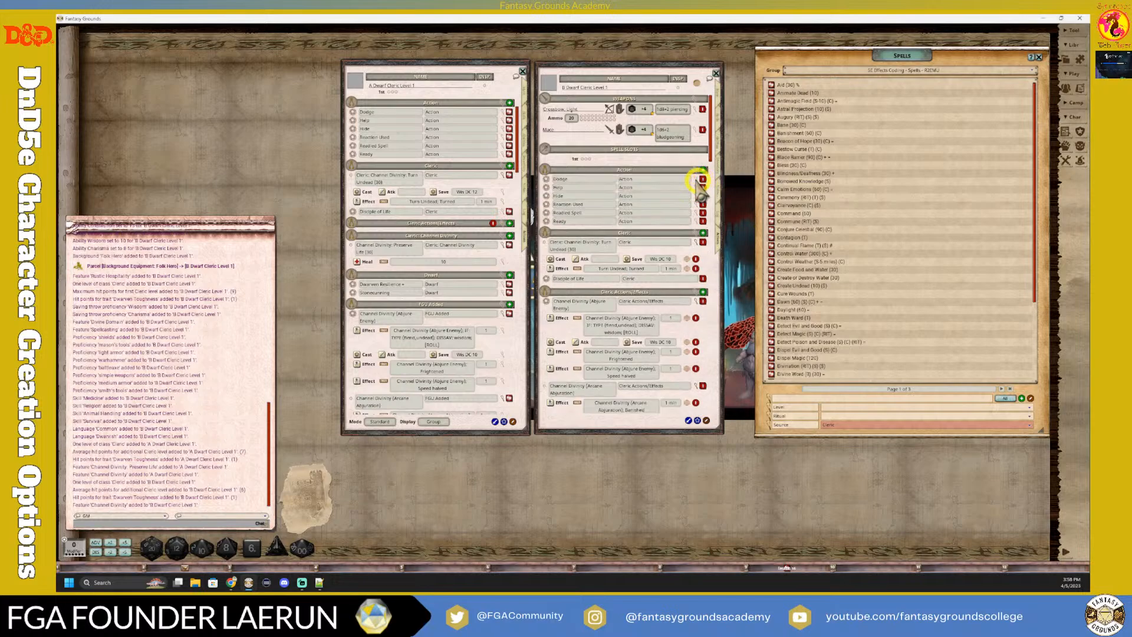
Set the A sheet's power mode to Combat and its power display to Actions
left_click(385, 422)
left_click(432, 422)
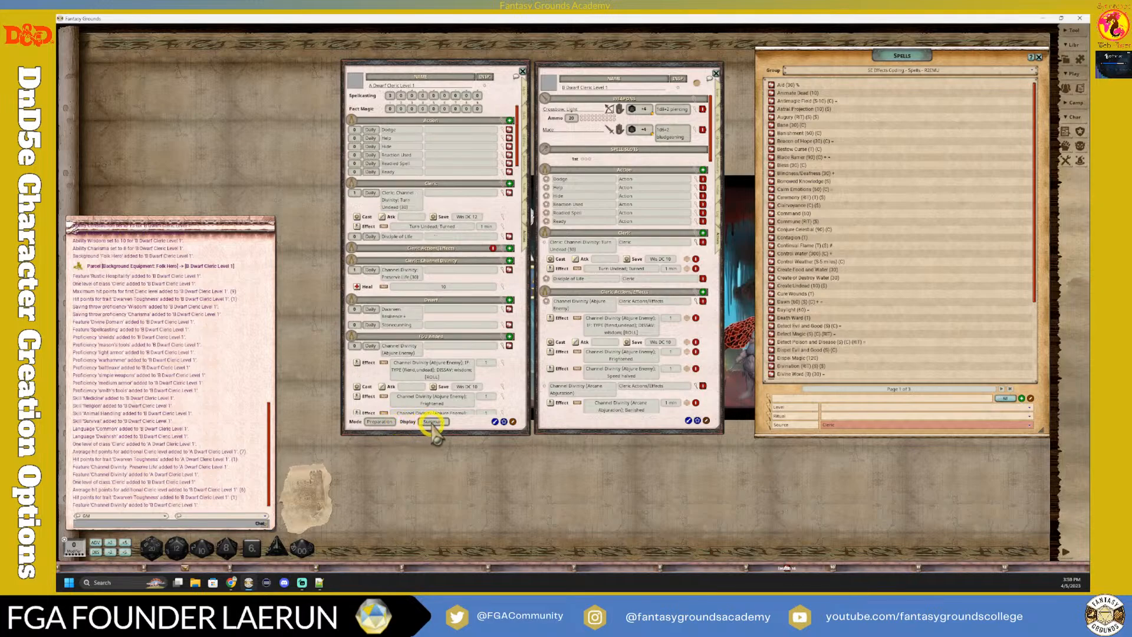
scroll(382, 361, "down", 3)
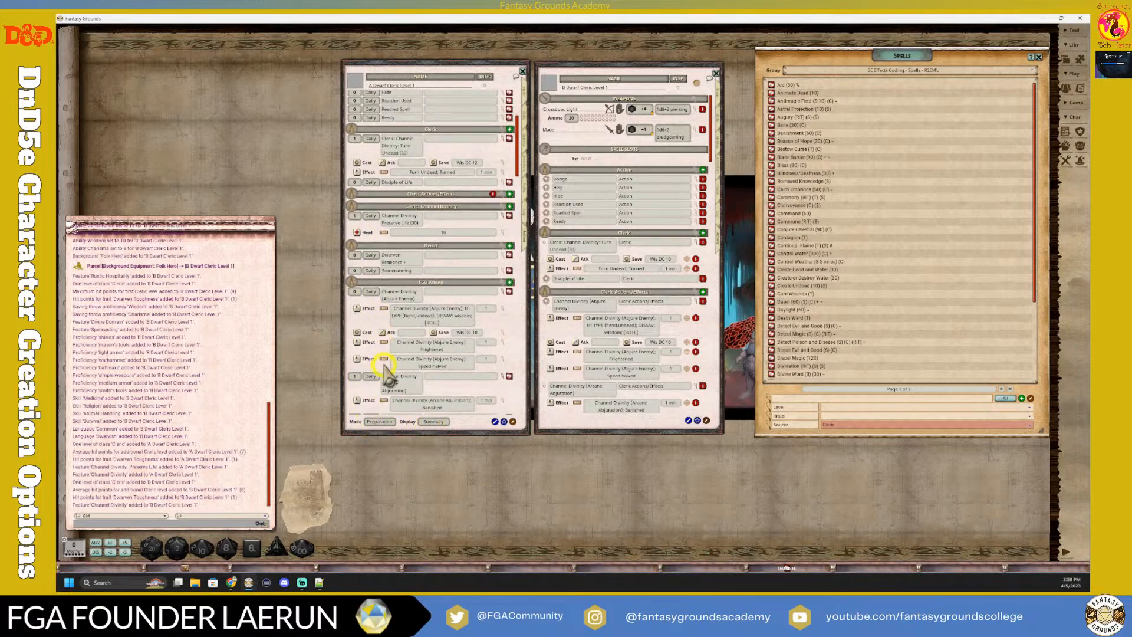
left_click(379, 423)
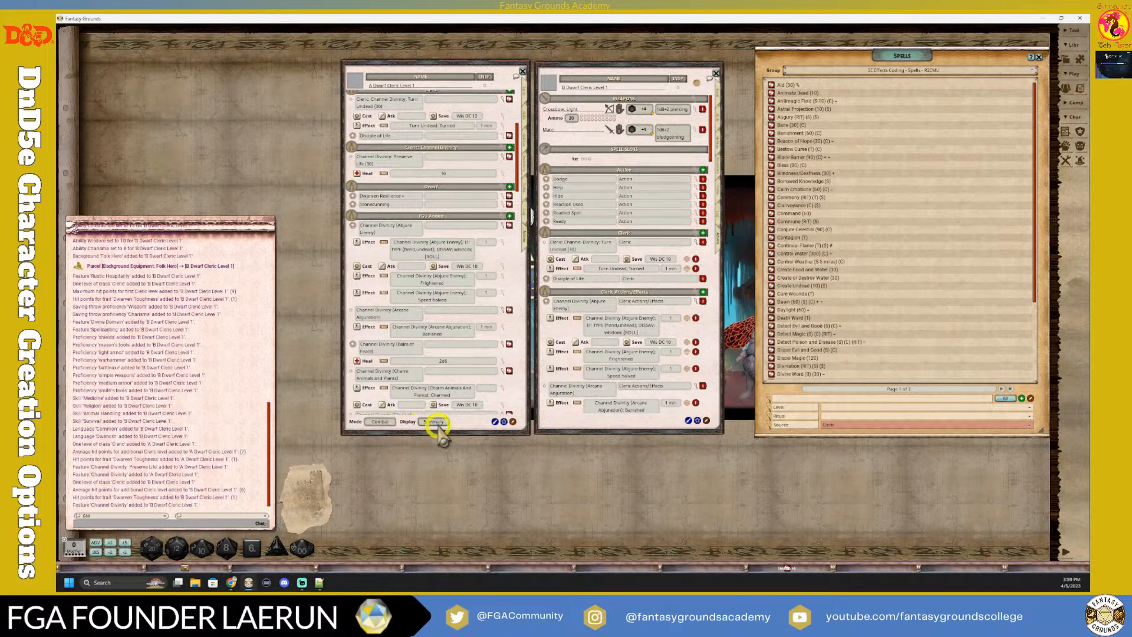
left_click(435, 422)
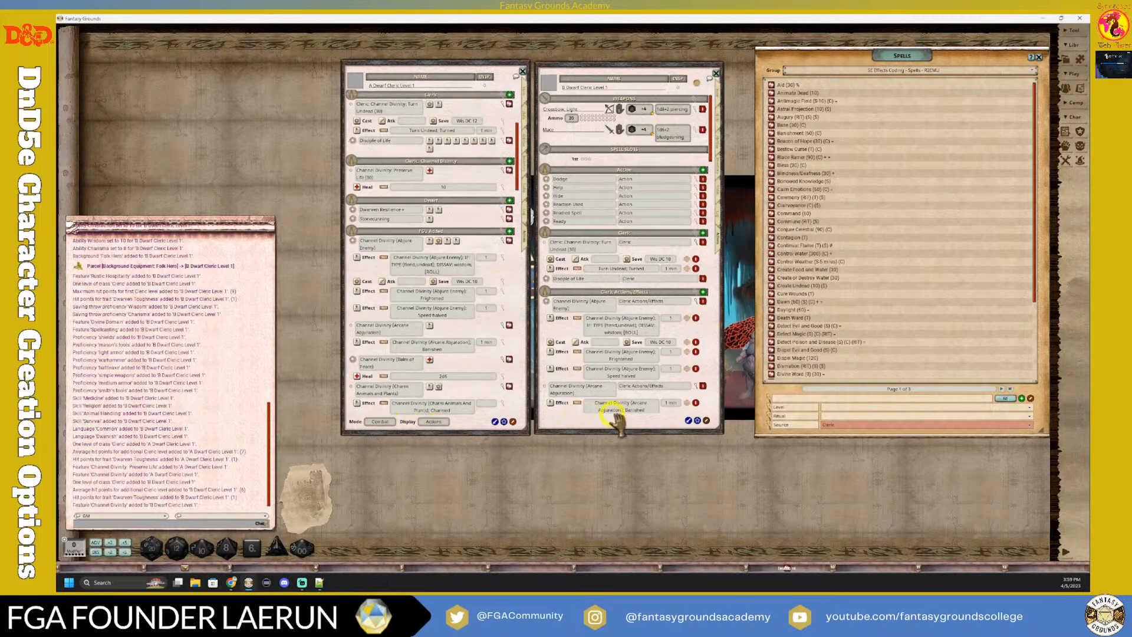
Turn off editing on the B sheet and set its powers to Combat mode with the Actions display
left_click(705, 420)
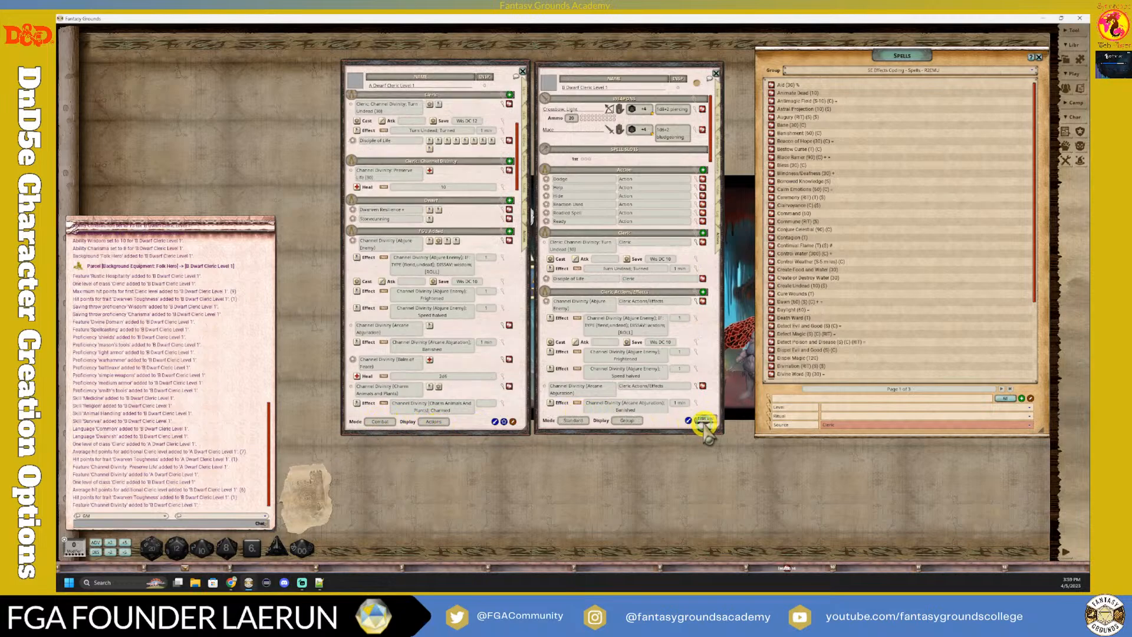
left_click(570, 421)
left_click(570, 421)
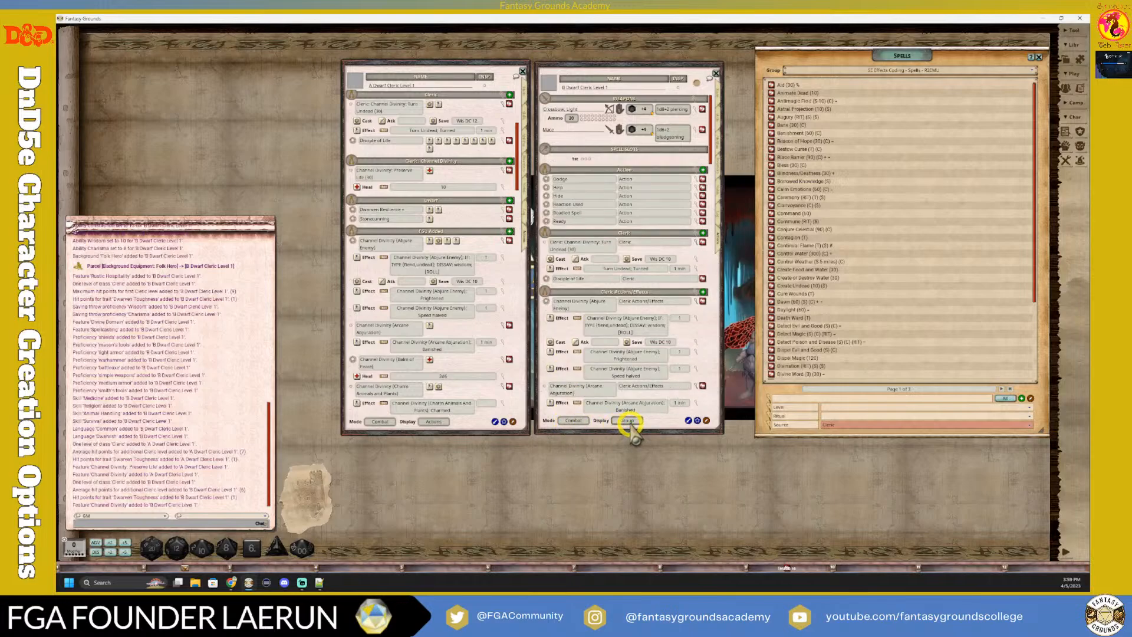
left_click(628, 421)
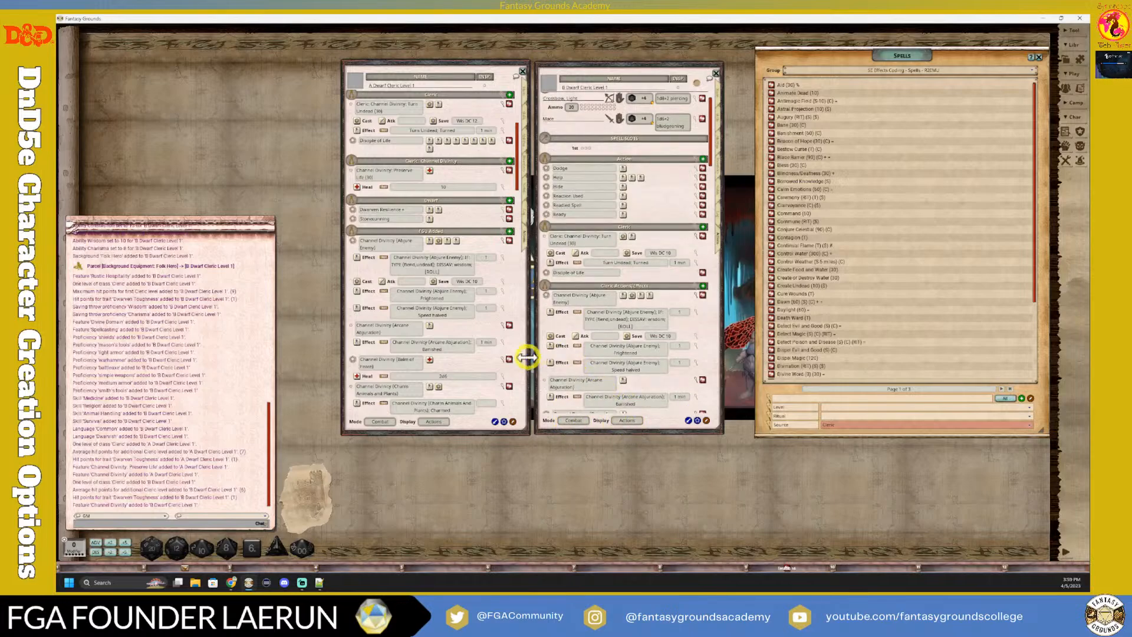
Collapse the action details of the A sheet's FGU Added Channel Divinity powers from Abjure Enemy through Emissary of Peace
scroll(485, 357, "down", 2)
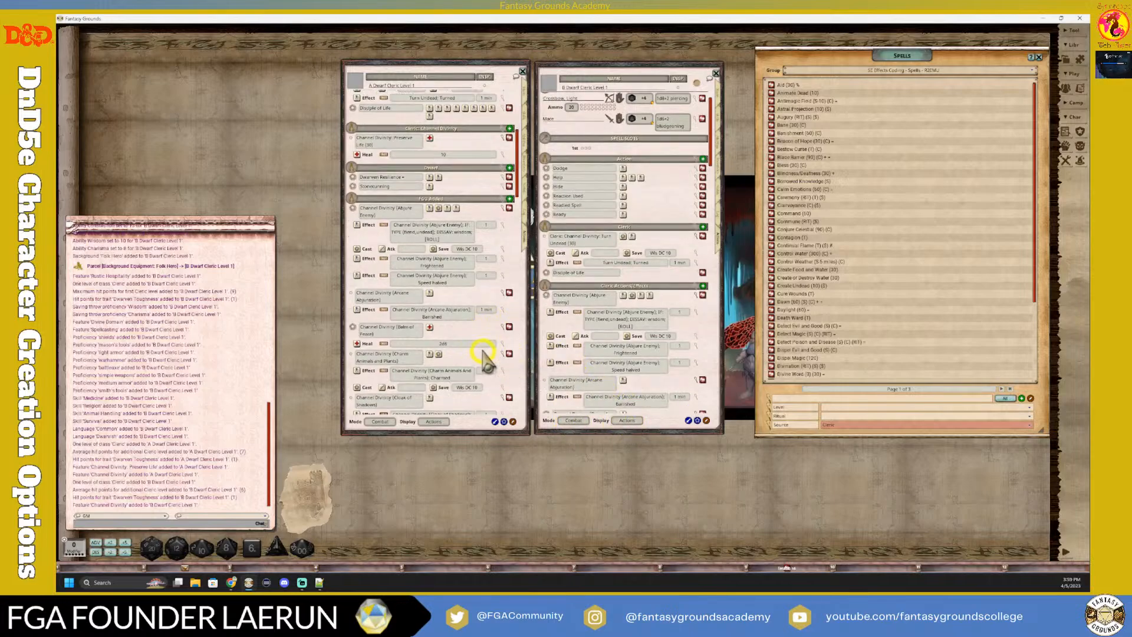
left_click(502, 208)
left_click(503, 224)
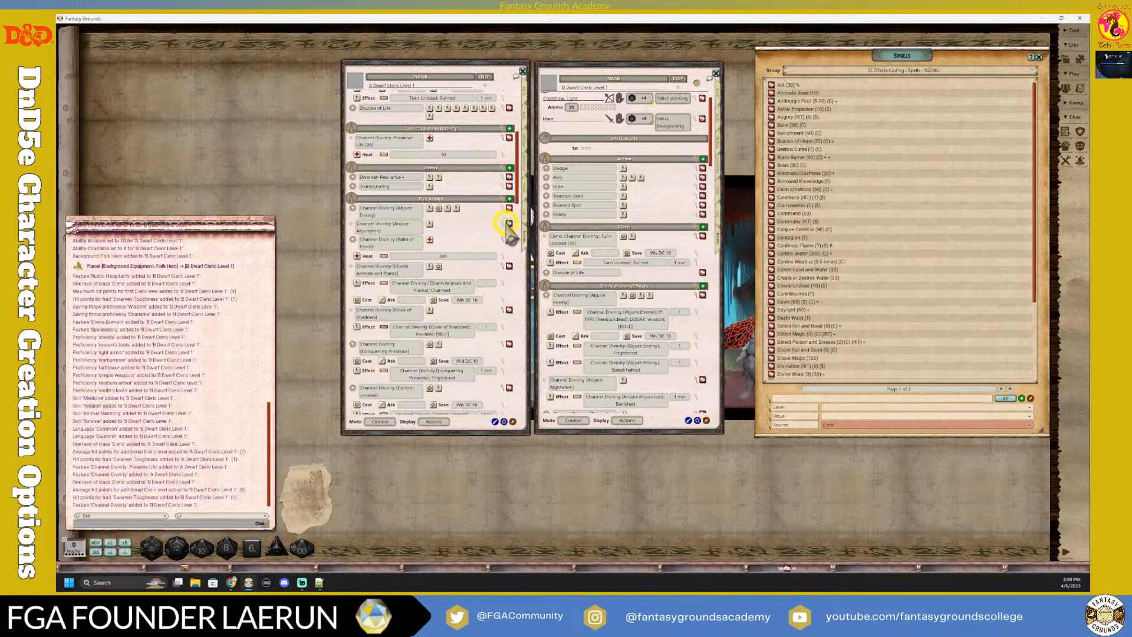
left_click(503, 240)
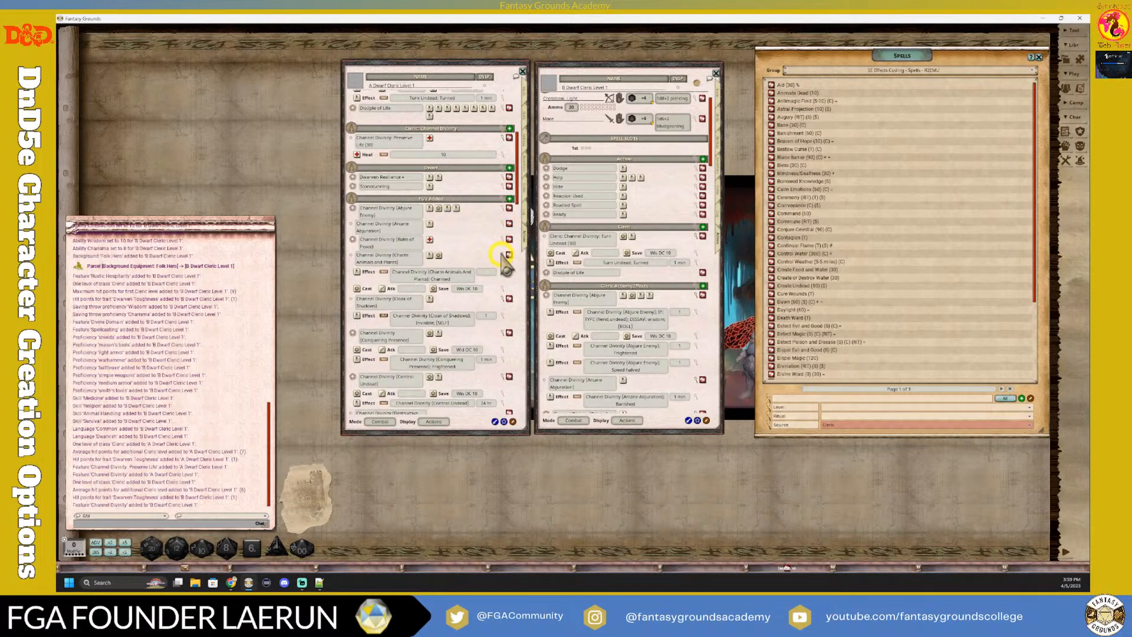
left_click(502, 255)
left_click(503, 271)
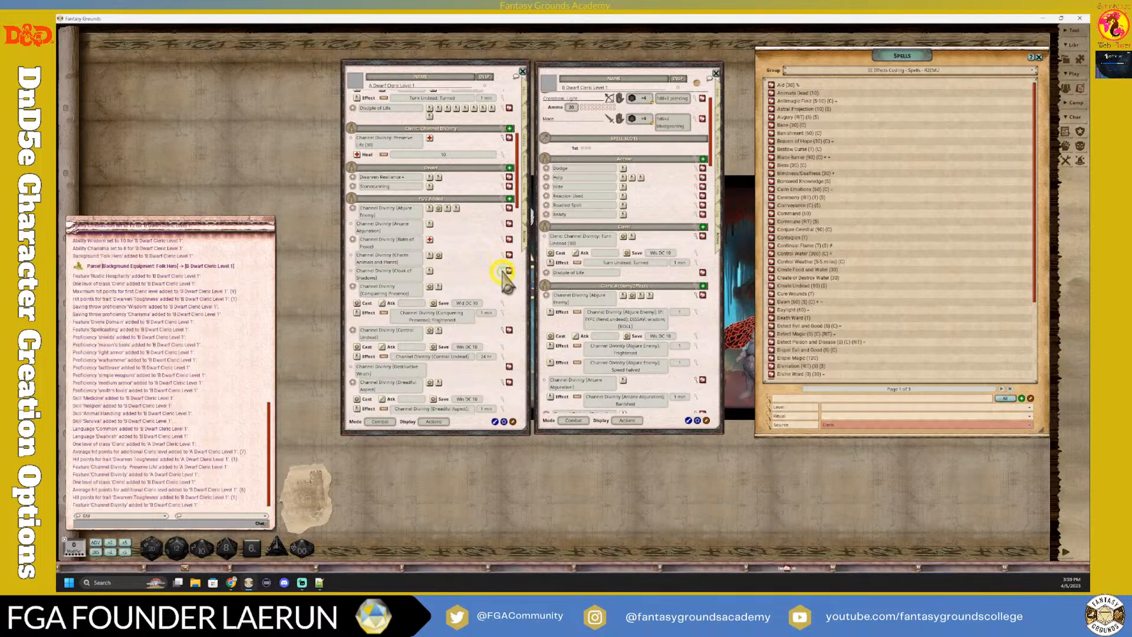
left_click(503, 287)
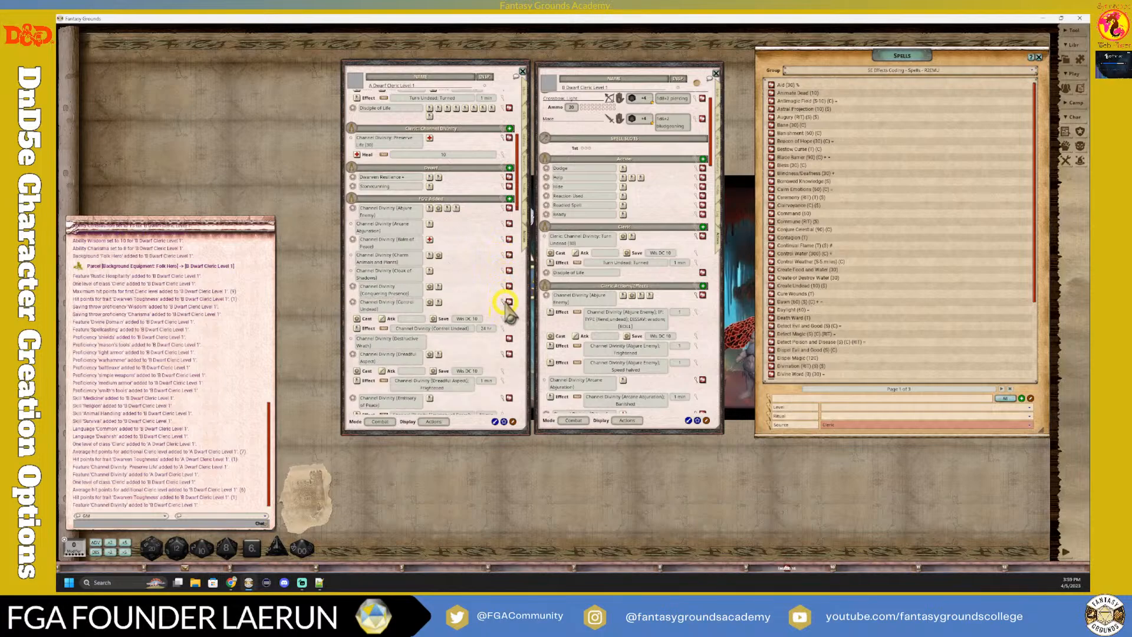
left_click(503, 302)
left_click(503, 334)
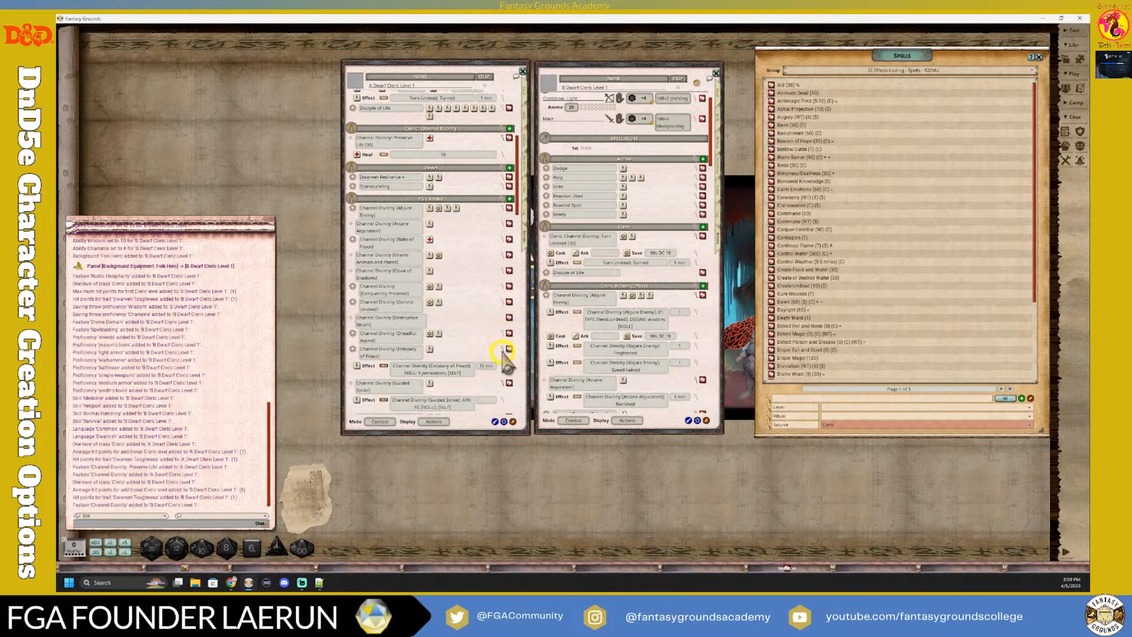
left_click(503, 349)
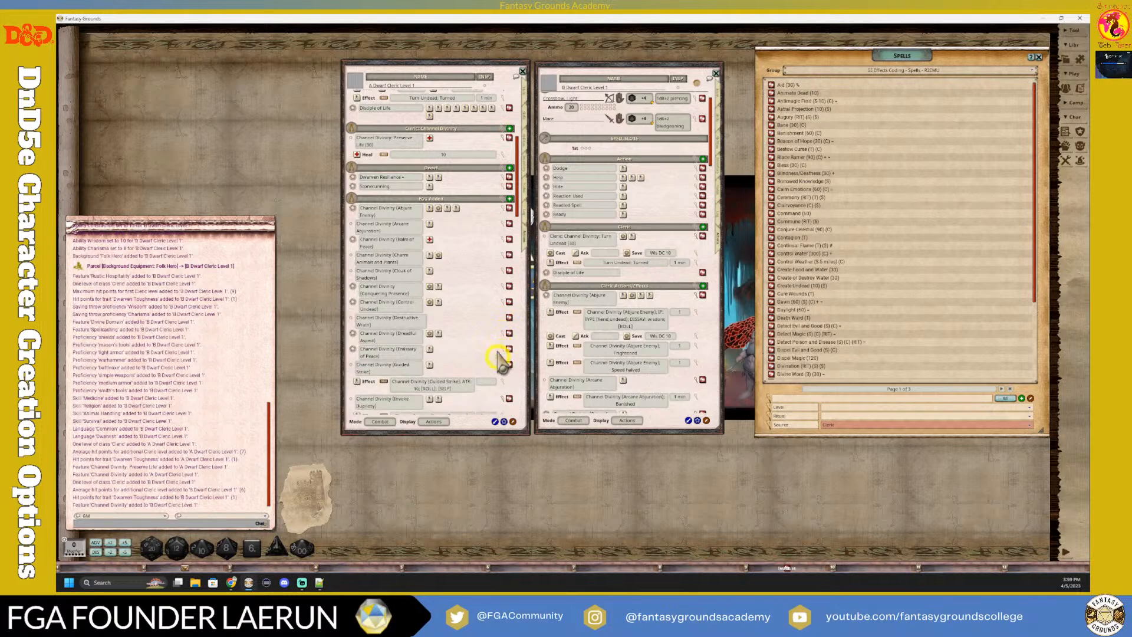
left_click(502, 382)
scroll(467, 362, "down", 2)
Compare the Channel Divinity powers listed on the A sheet with those on the B sheet
left_click(653, 245)
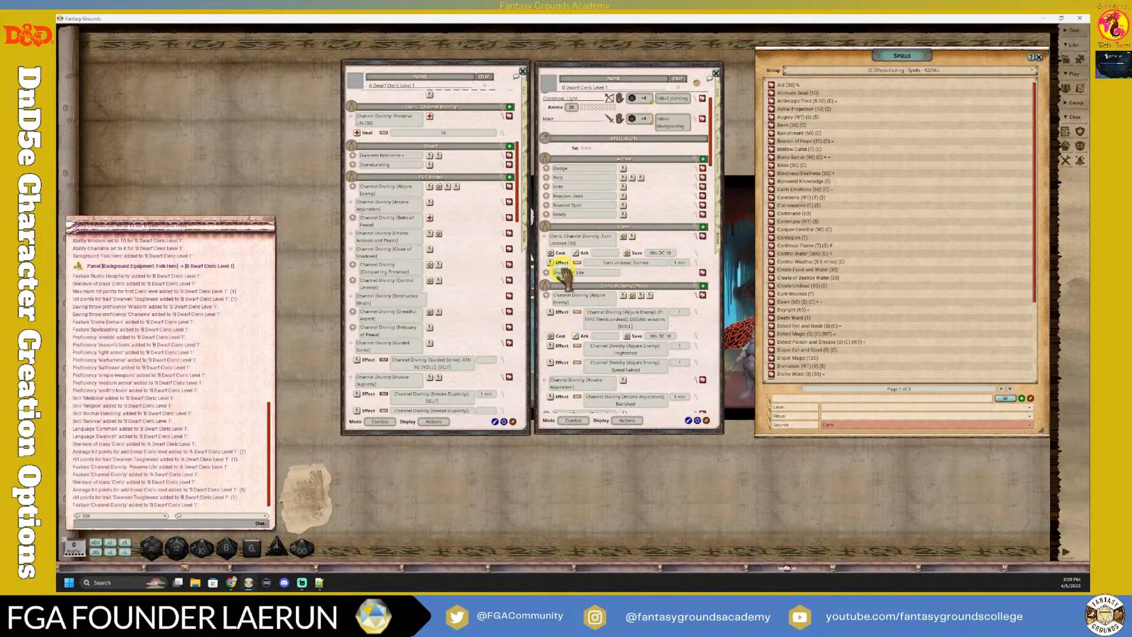
scroll(449, 354, "down", 8)
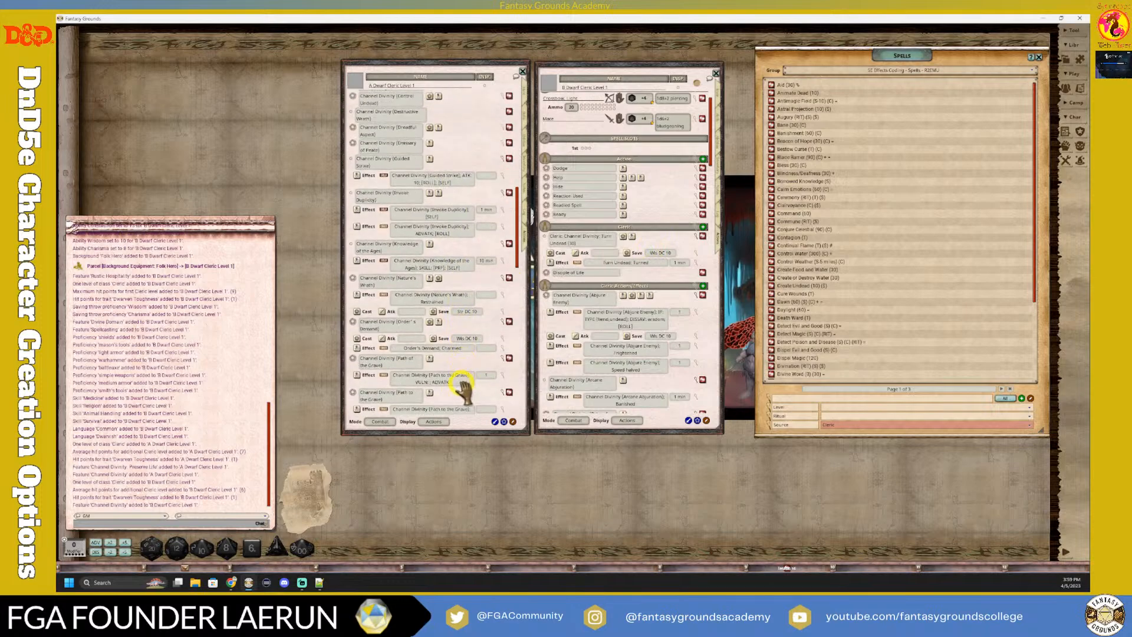
scroll(463, 387, "up", 3)
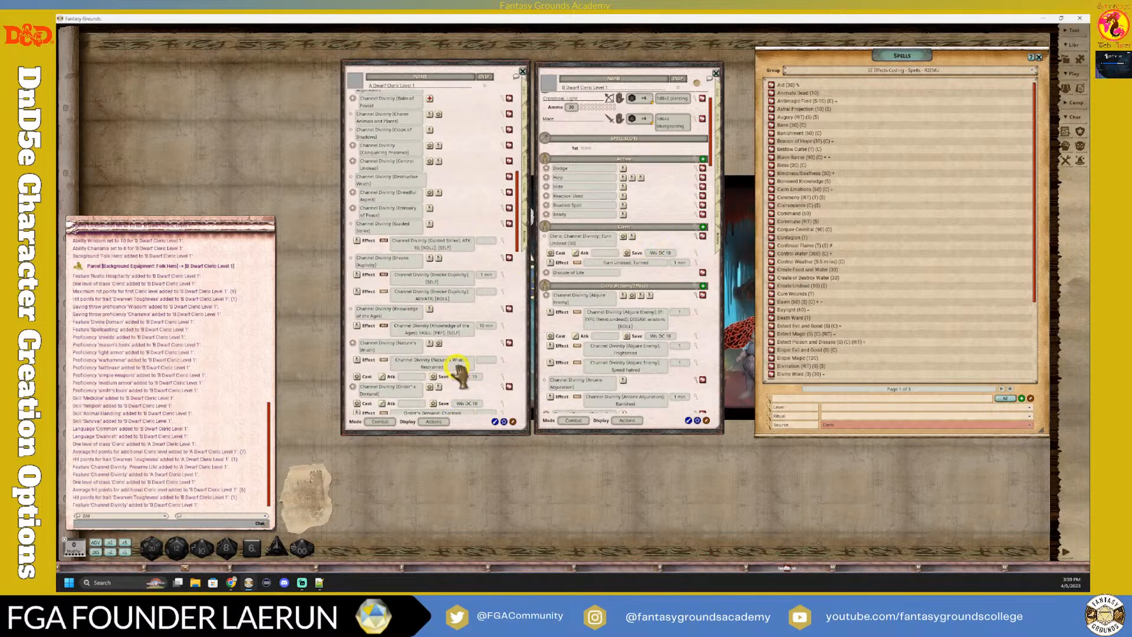
scroll(459, 372, "up", 2)
scroll(606, 365, "down", 10)
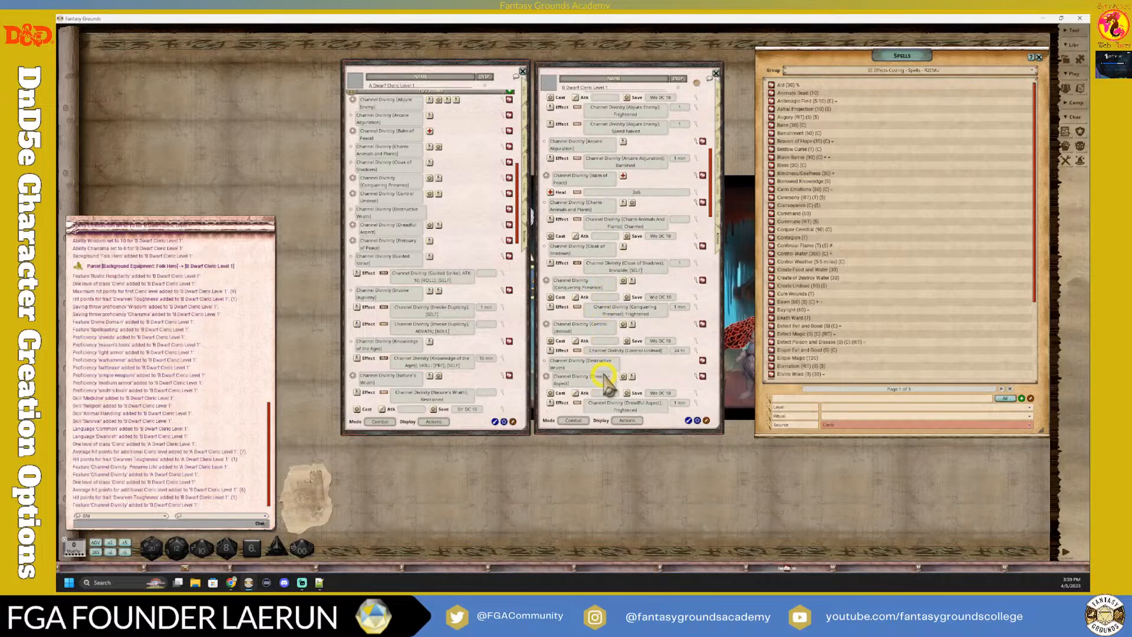
scroll(607, 380, "down", 10)
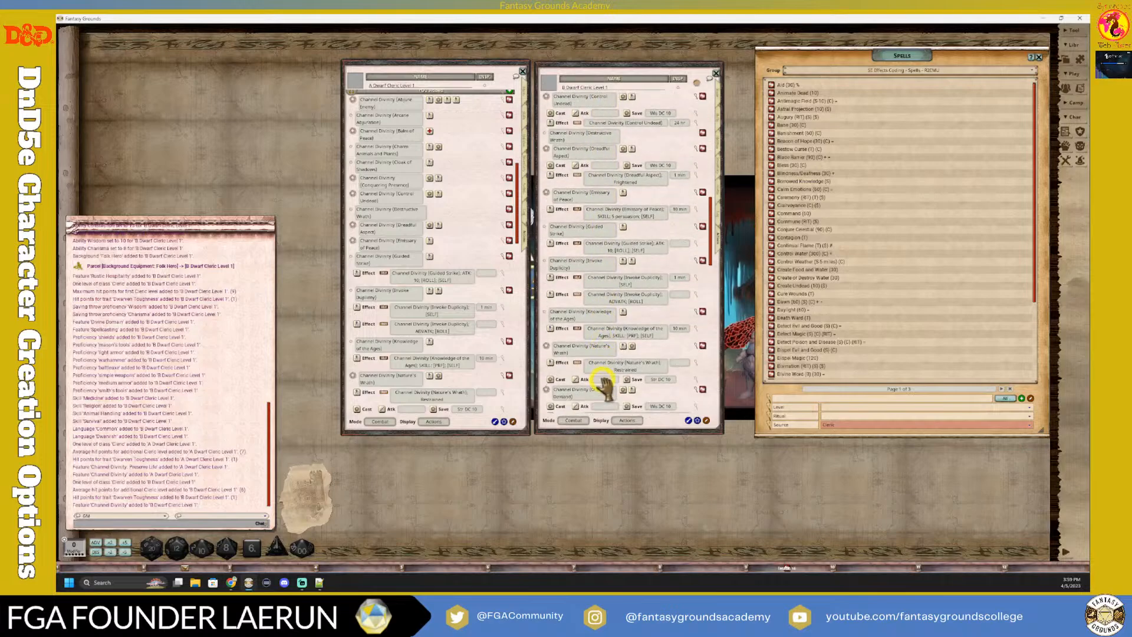
Examine the B sheet's remaining Channel Divinity powers down to its Dwarf, item and cantrip groups against the A sheet's list
scroll(605, 386, "down", 1)
scroll(468, 318, "up", 3)
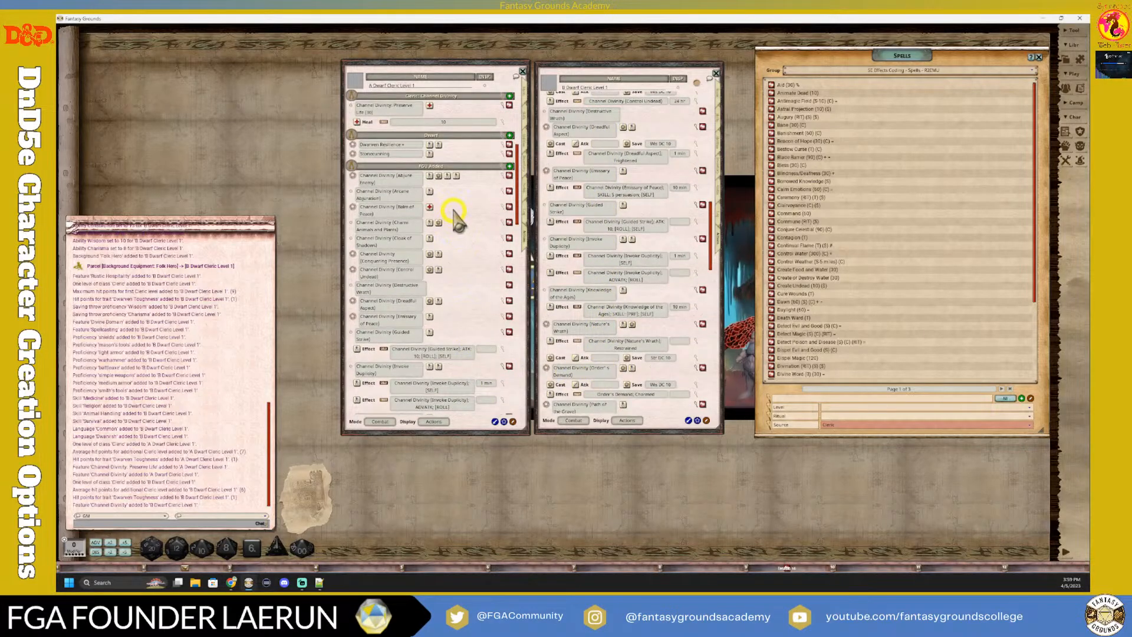
scroll(457, 219, "down", 1)
scroll(639, 338, "down", 5)
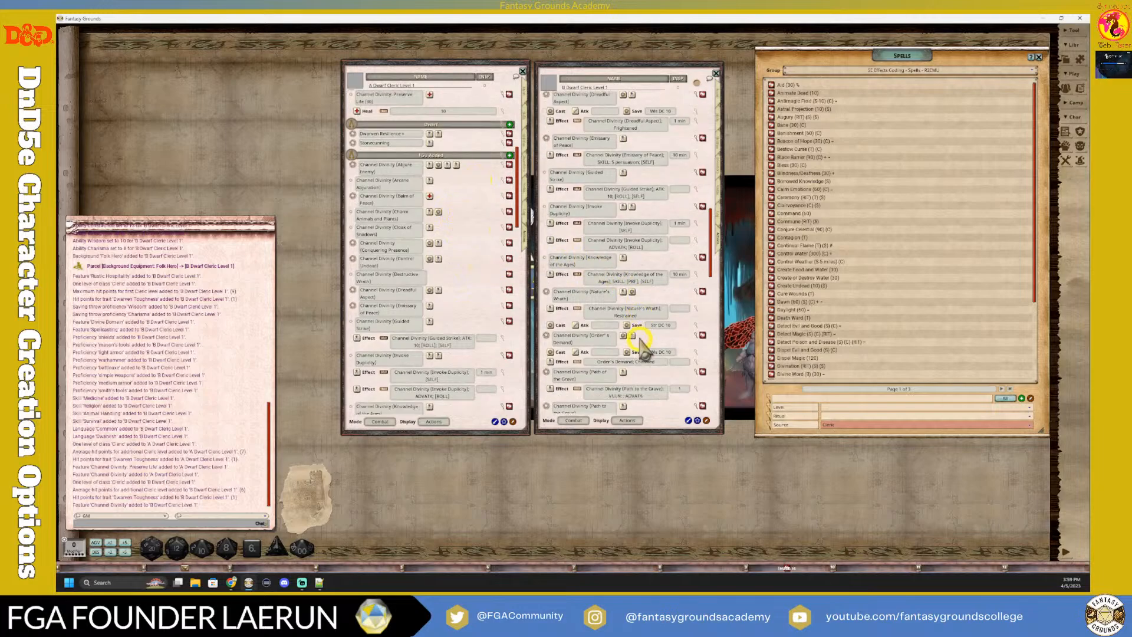
scroll(647, 357, "down", 13)
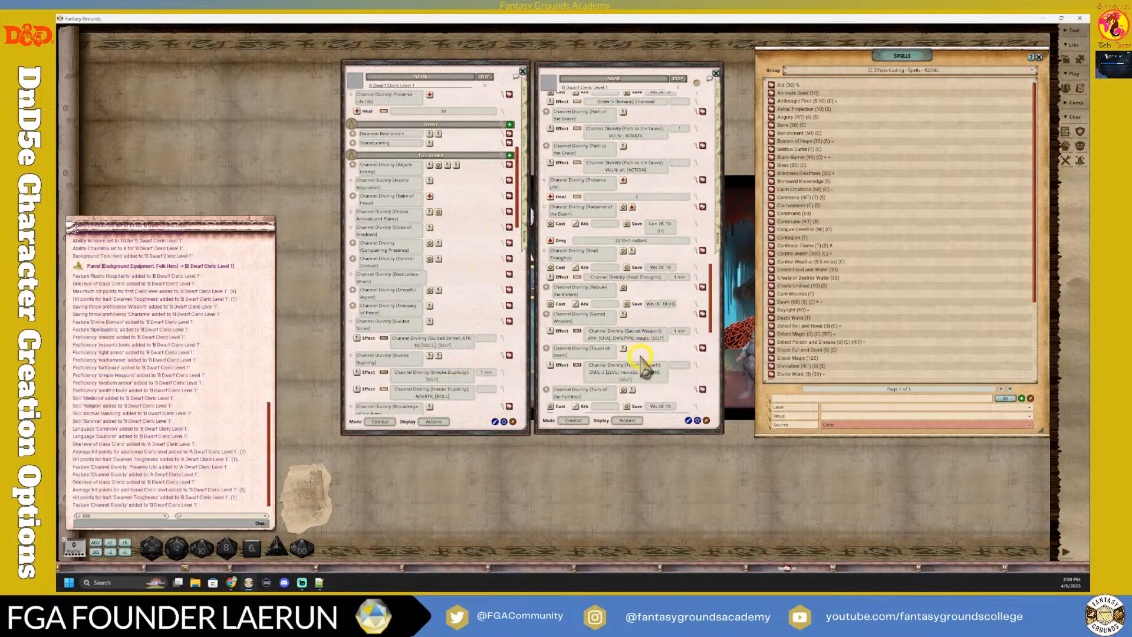
scroll(648, 370, "down", 13)
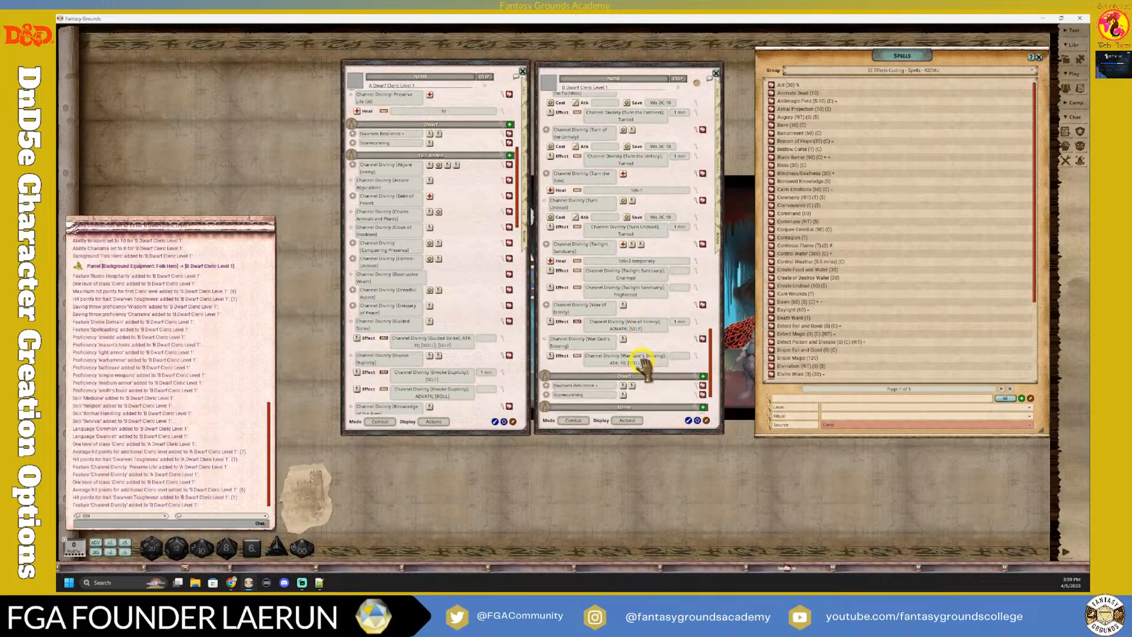
scroll(457, 262, "up", 2)
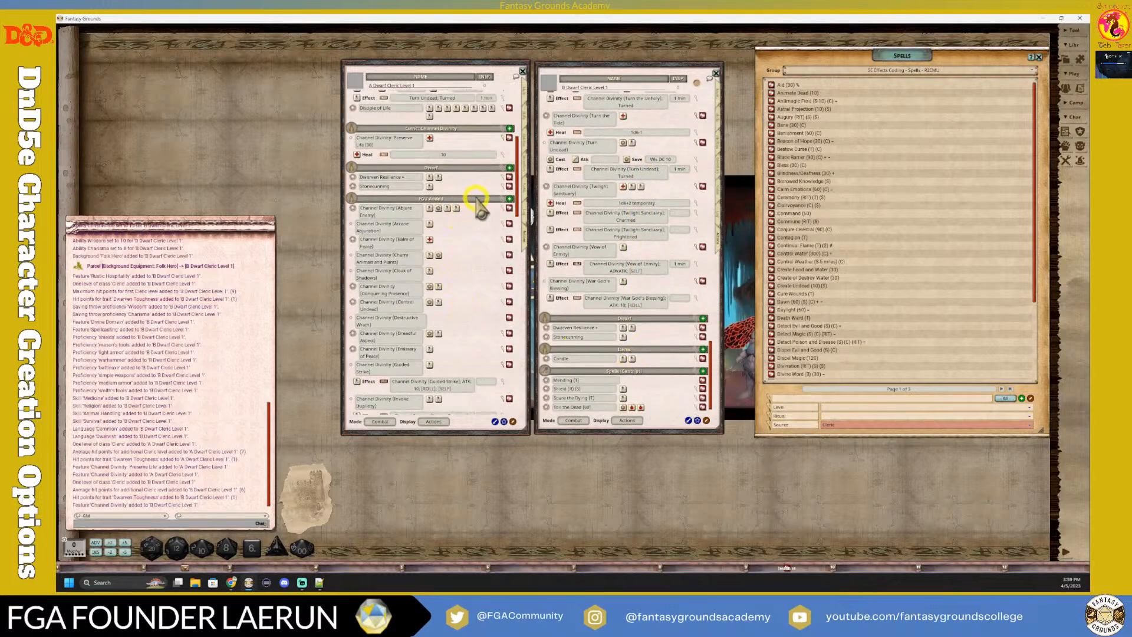
Turn on editing on the A sheet and delete its FGU Added Channel Divinity powers from Abjure Enemy through Twilight Sanctuary
left_click(512, 422)
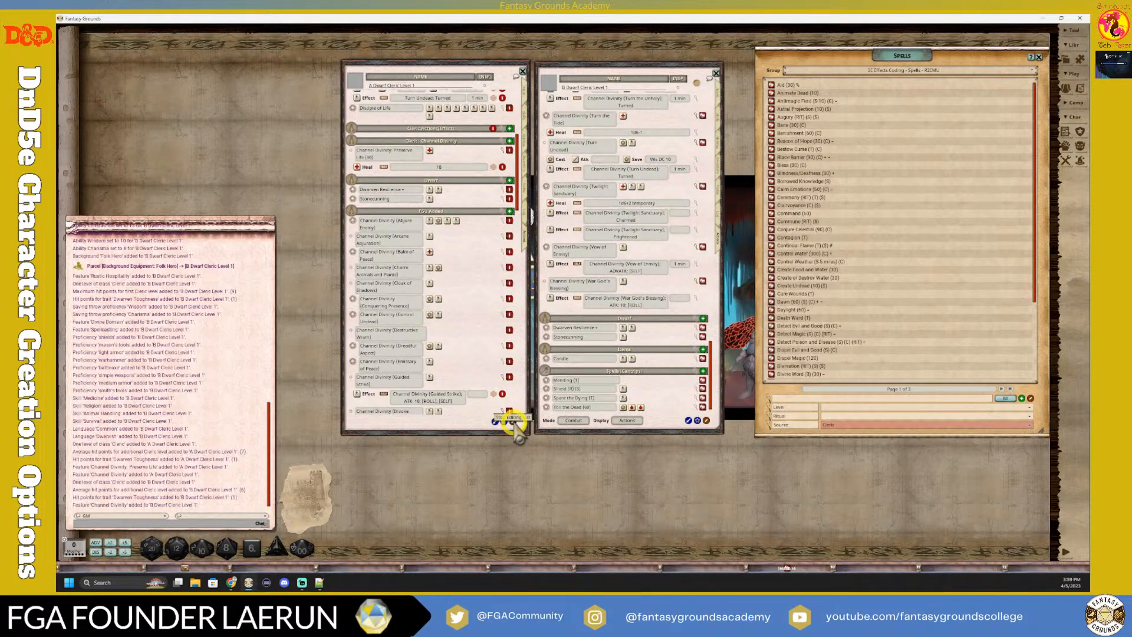
left_click(512, 421)
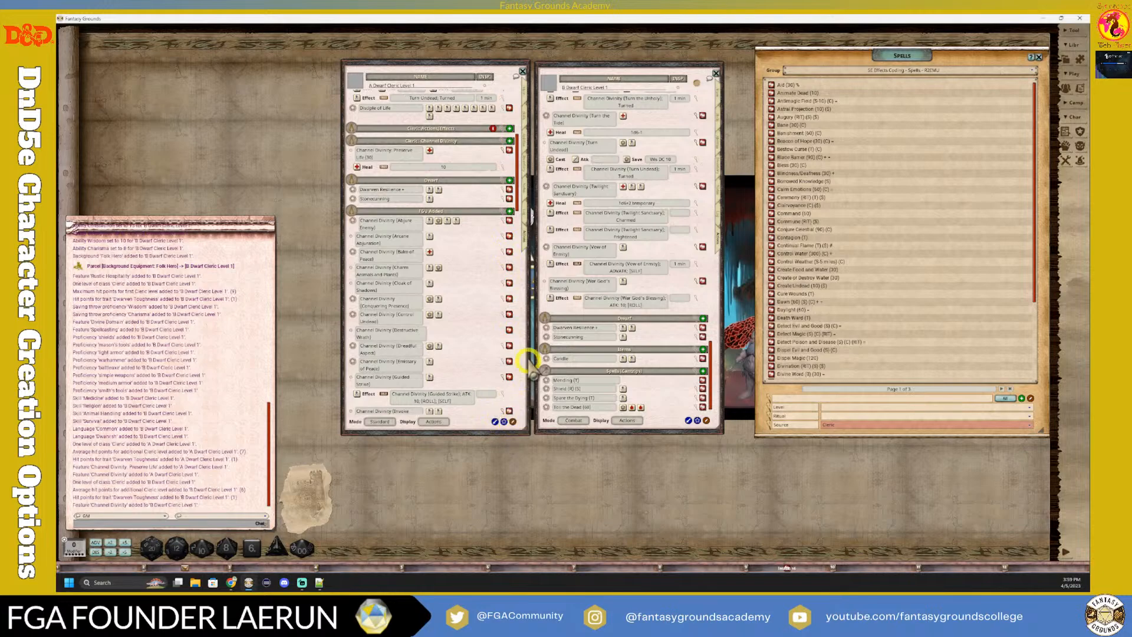
left_click(512, 421)
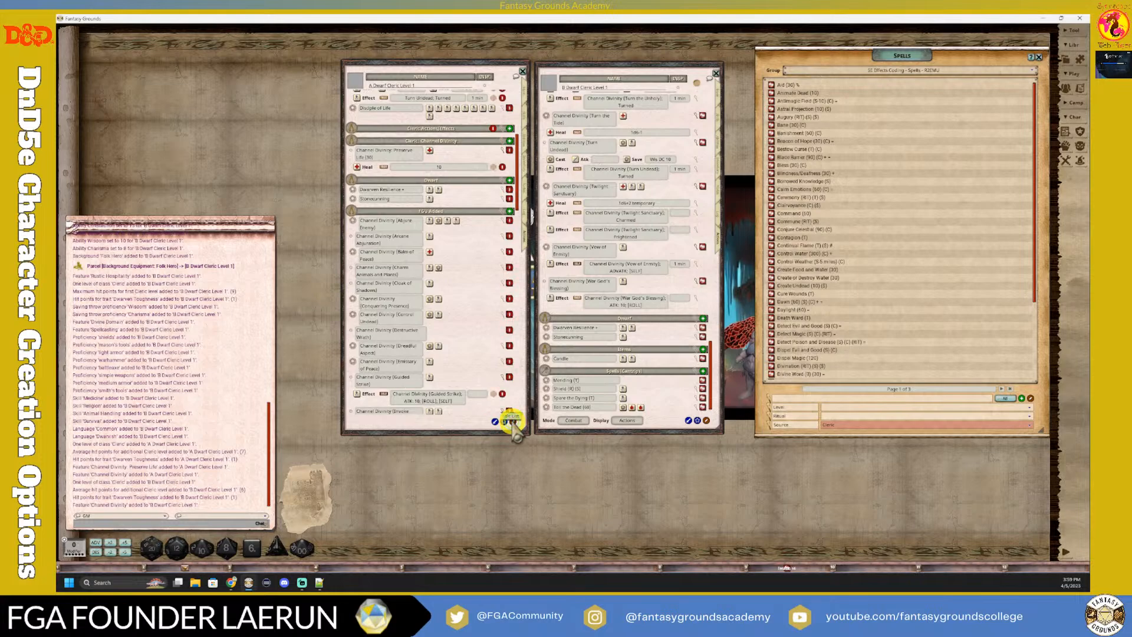
left_click(509, 220)
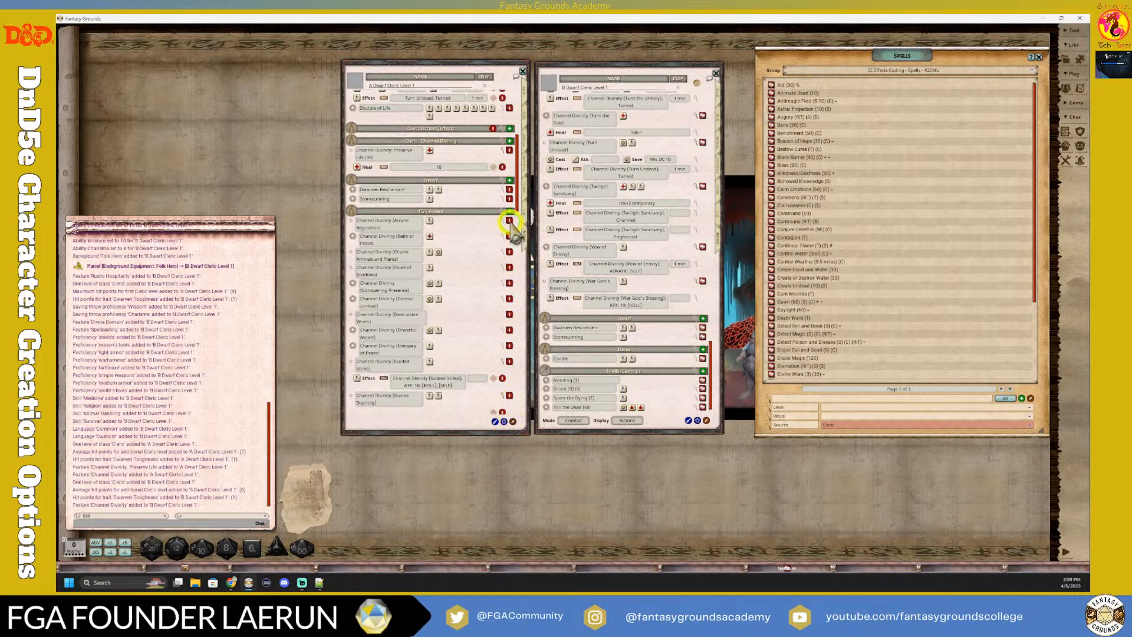
left_click(509, 220)
left_click(509, 221)
left_click(508, 220)
left_click(508, 221)
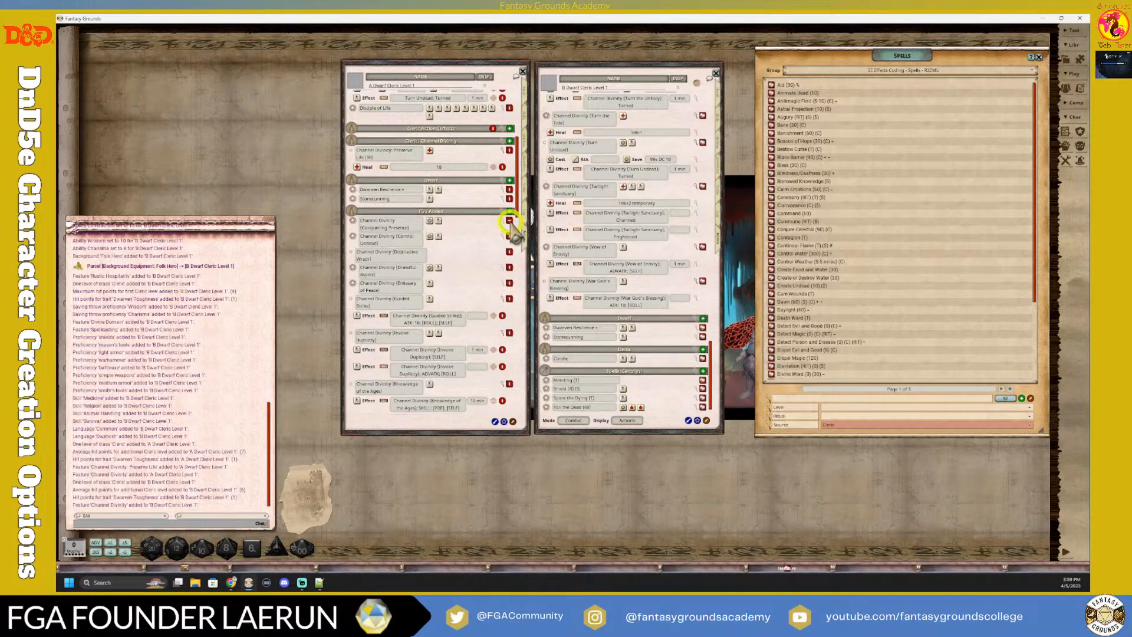
left_click(508, 221)
left_click(509, 221)
left_click(509, 220)
left_click(508, 221)
left_click(509, 221)
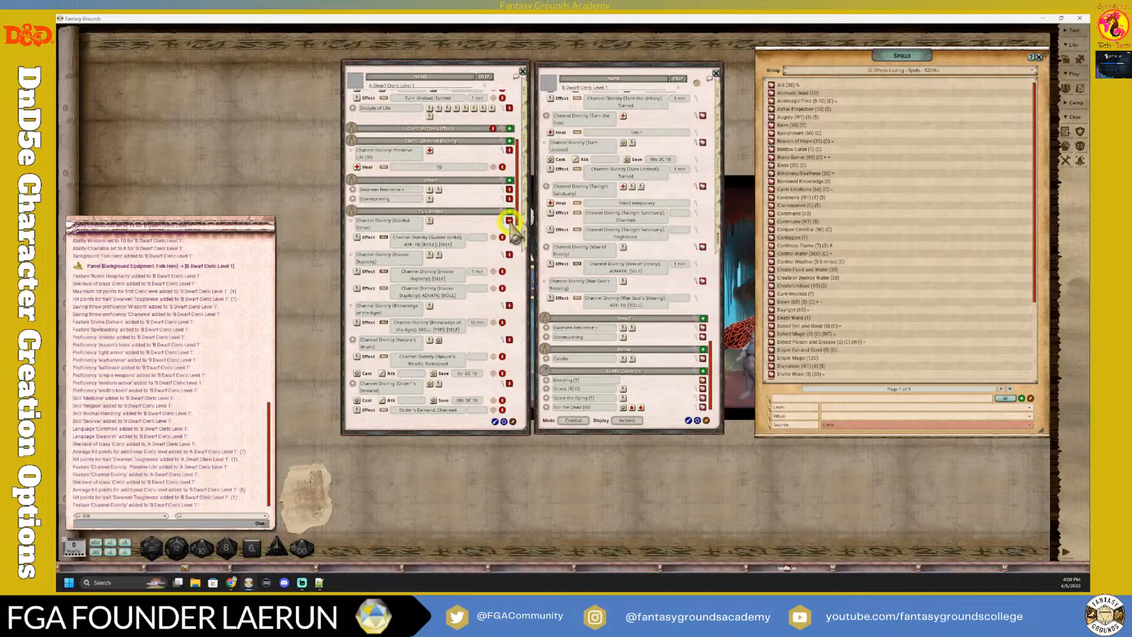
left_click(509, 221)
left_click(509, 220)
left_click(509, 220)
left_click(509, 220)
left_click(509, 221)
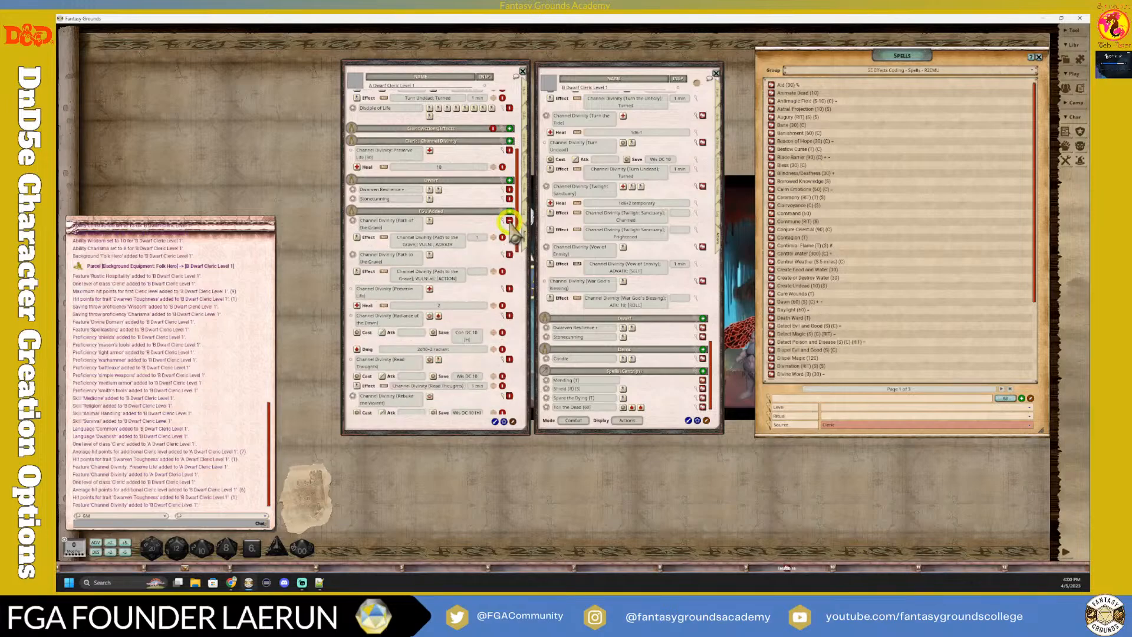
left_click(508, 221)
left_click(509, 220)
left_click(509, 221)
left_click(509, 220)
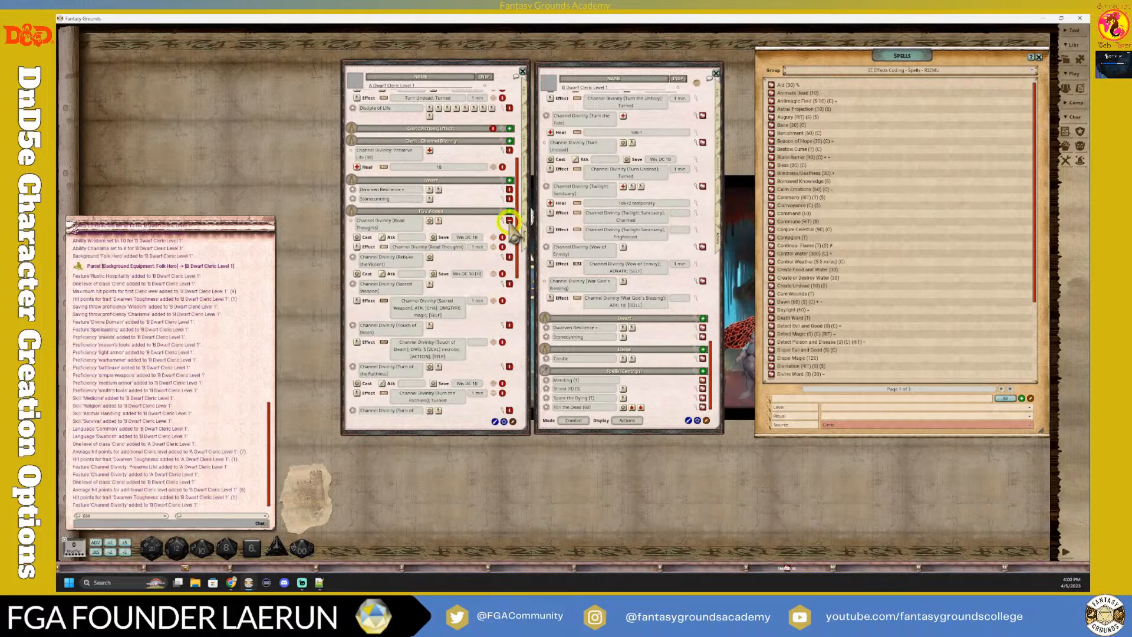
left_click(509, 220)
left_click(509, 220)
left_click(509, 221)
left_click(508, 221)
left_click(509, 221)
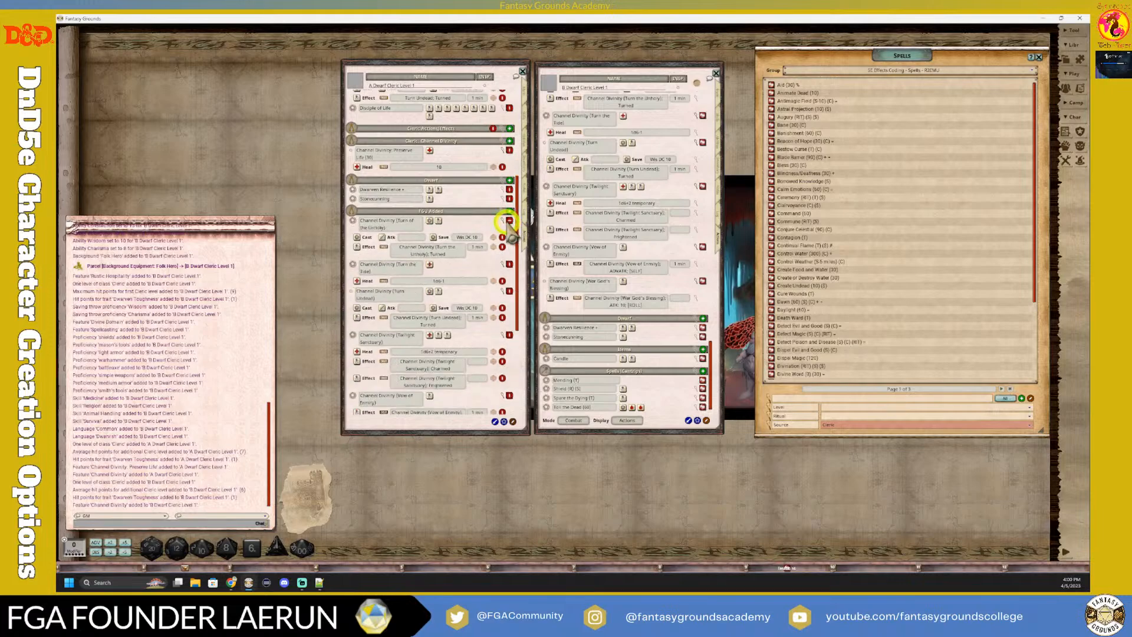
left_click(509, 220)
left_click(509, 220)
left_click(508, 221)
left_click(509, 221)
left_click(509, 220)
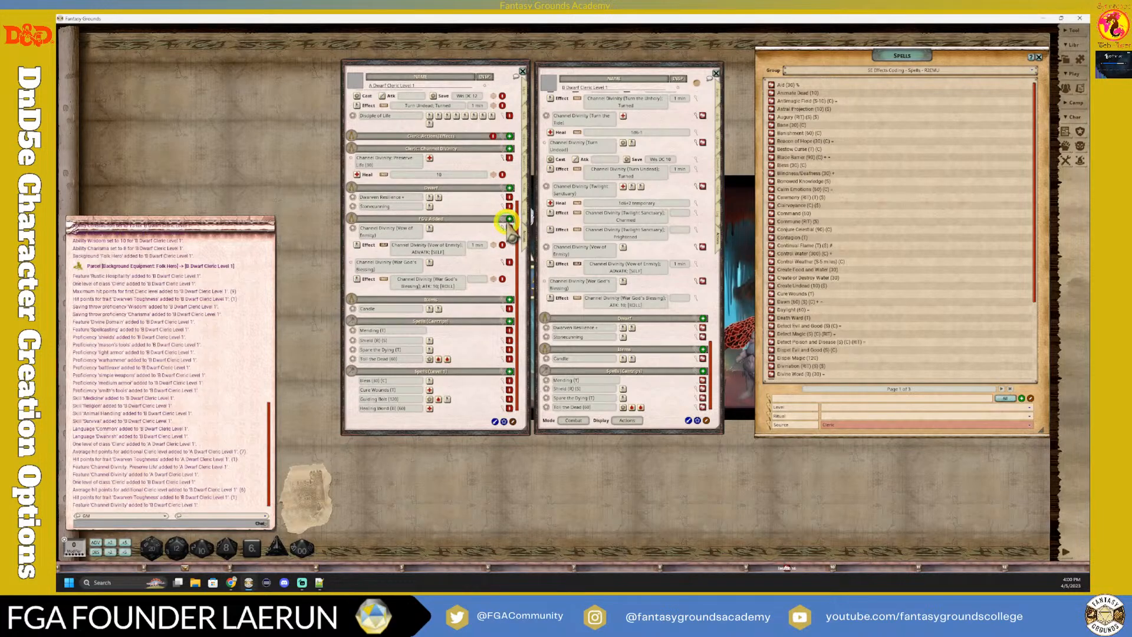
Delete the stray new spells and Vow of Enmity from the A sheet's FGU Added group, plus the empty group above Cleric Channel Divinity
left_click(509, 221)
left_click(509, 221)
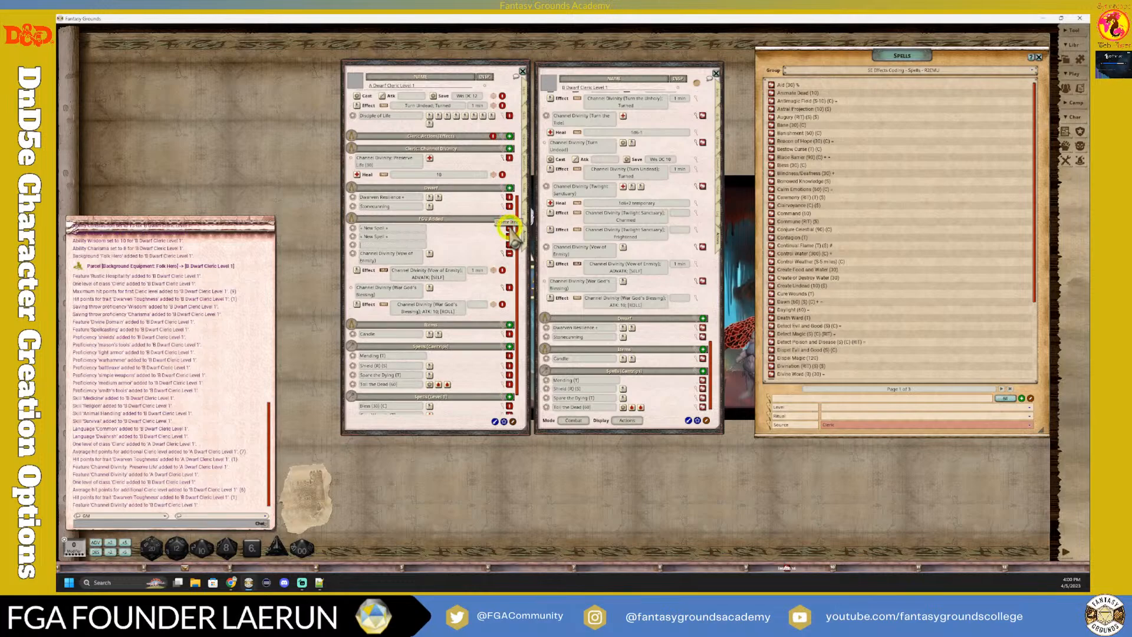
left_click(509, 229)
left_click(508, 229)
left_click(508, 229)
left_click(509, 229)
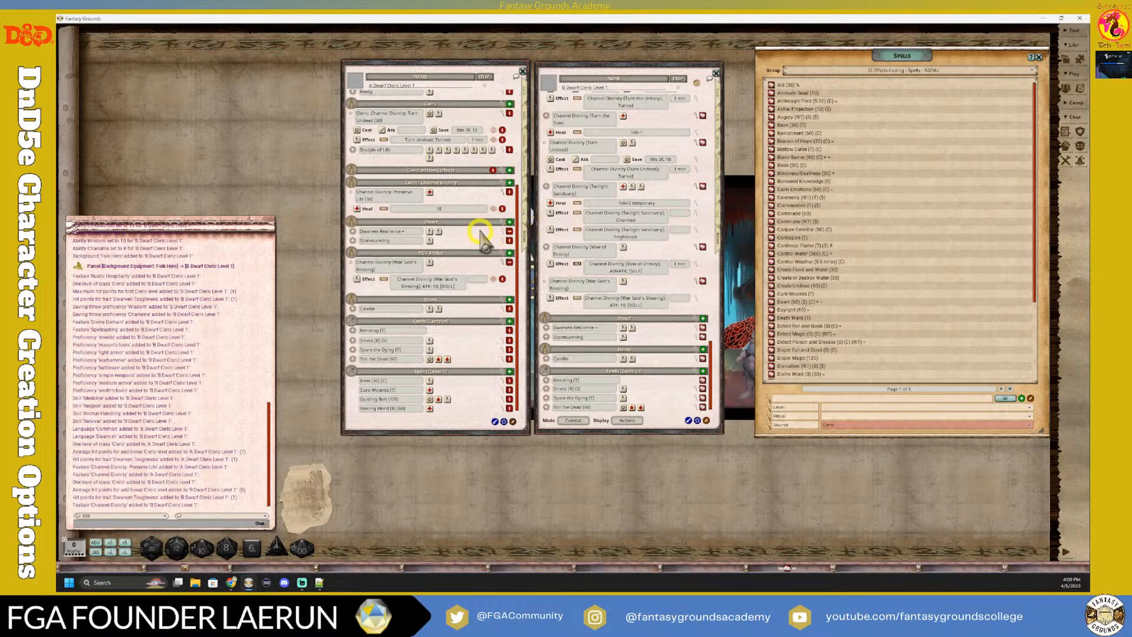
left_click(492, 171)
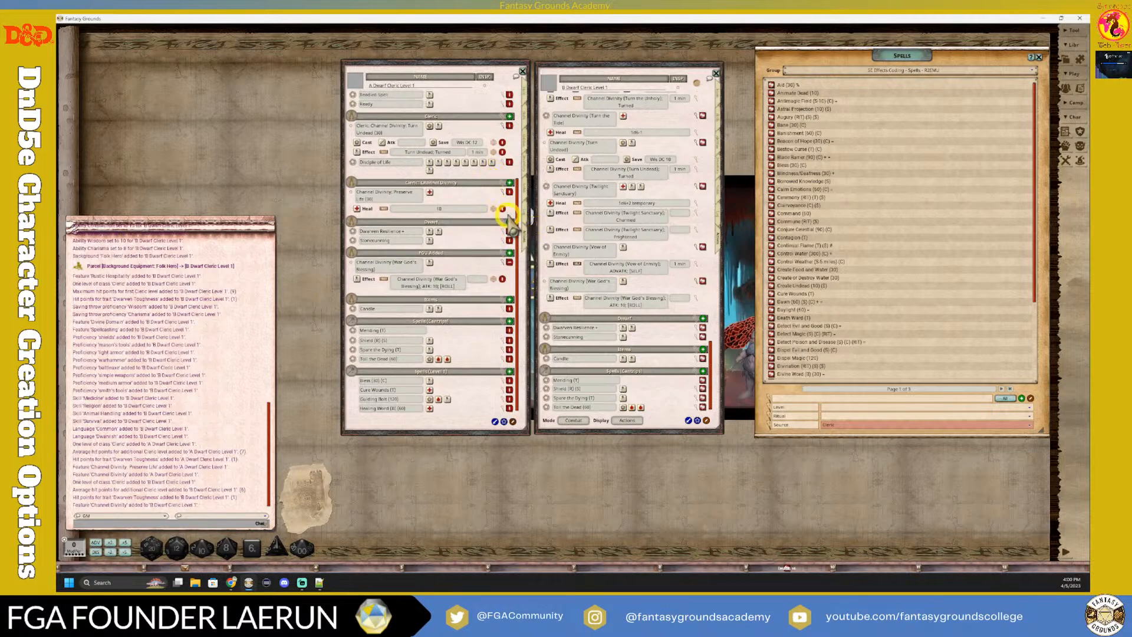
Close the A and B Dwarf Cleric sheets and the Spells list
scroll(663, 351, "up", 8)
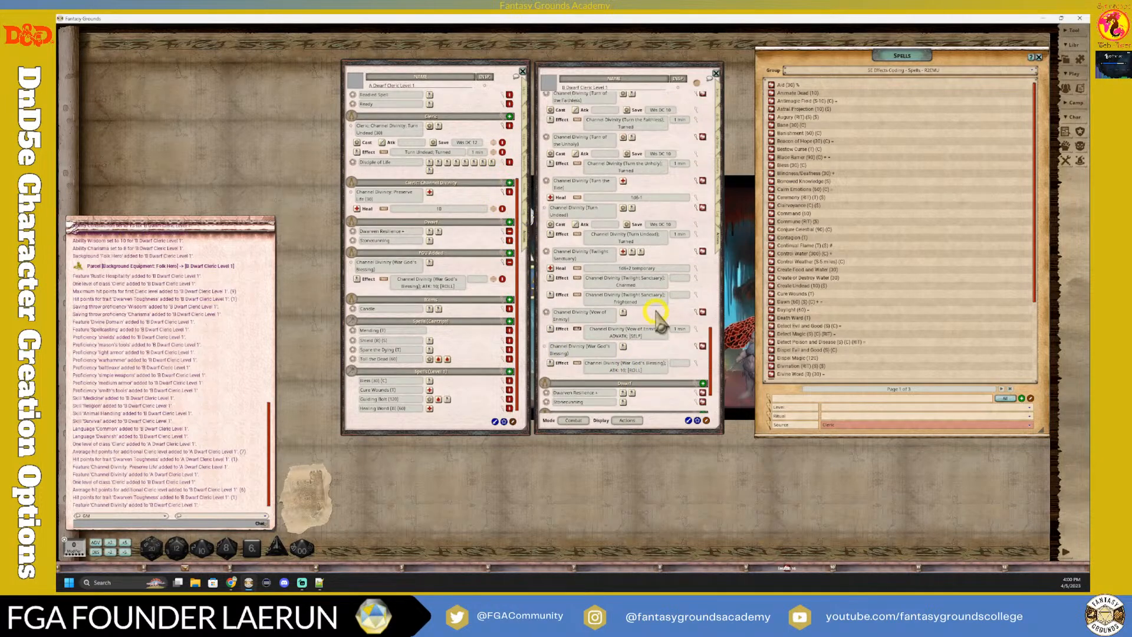
scroll(660, 301, "up", 4)
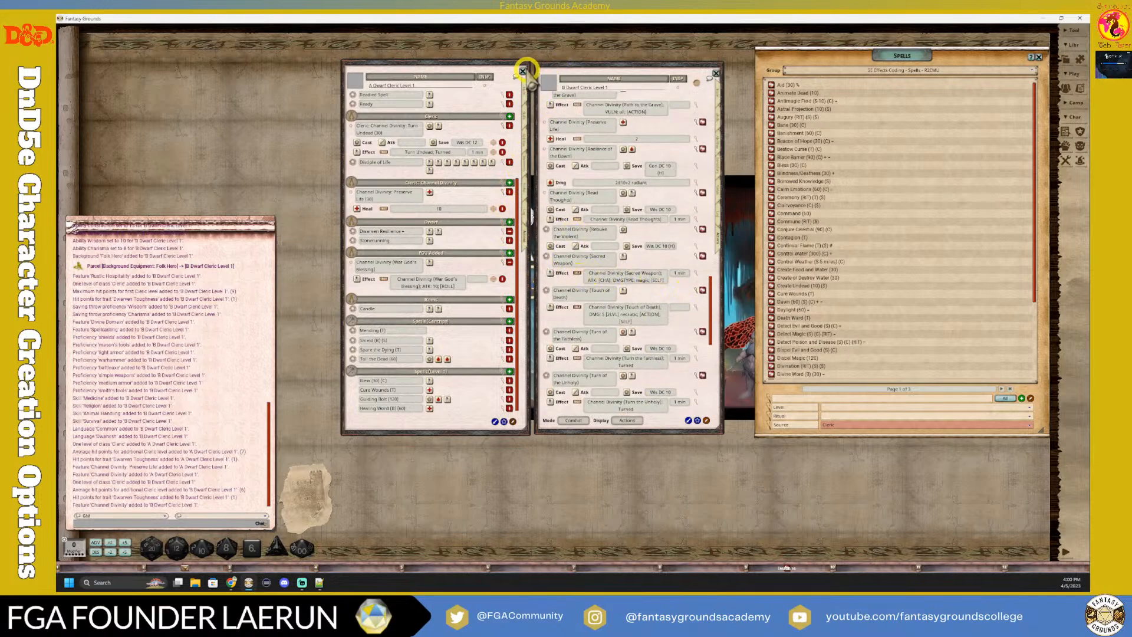
left_click(522, 71)
left_click(715, 73)
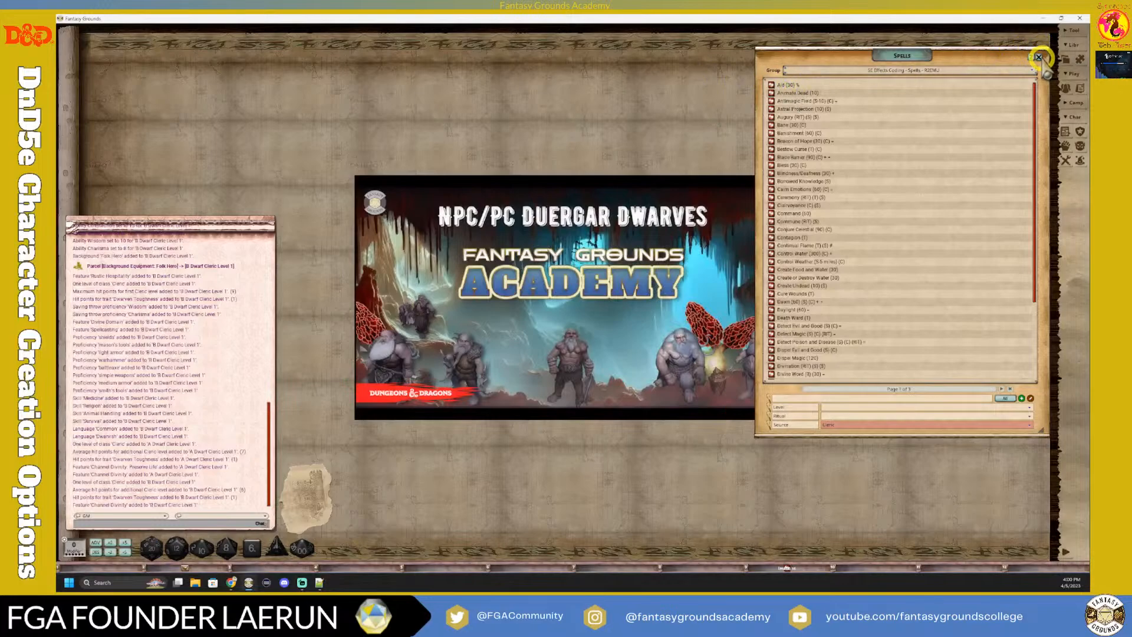
left_click(1039, 58)
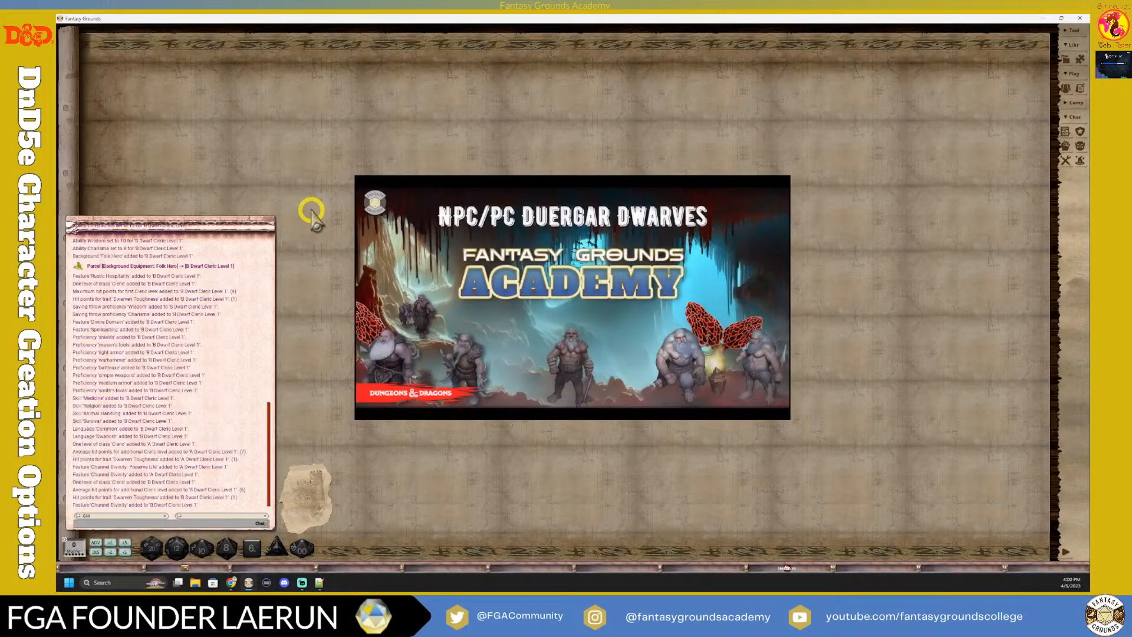